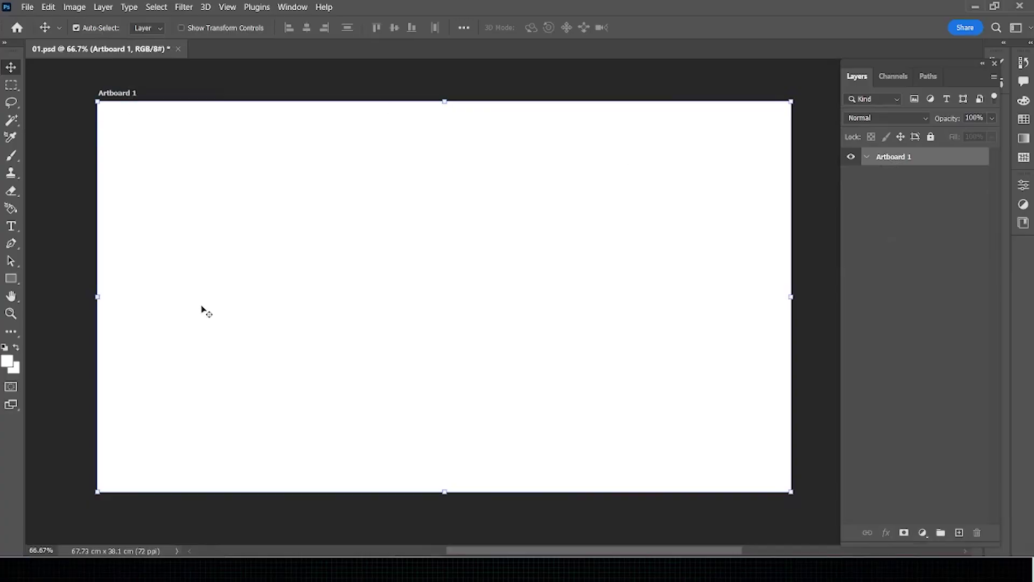
- Drop the cultivated-field-sunset photo from the source folder onto Artboard 1
left_click(158, 525)
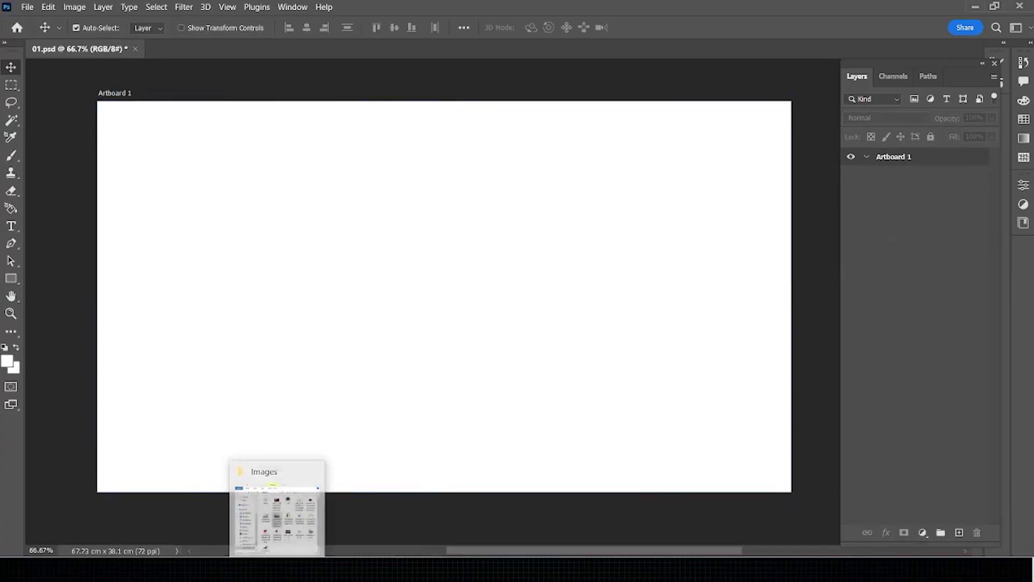
left_click(277, 512)
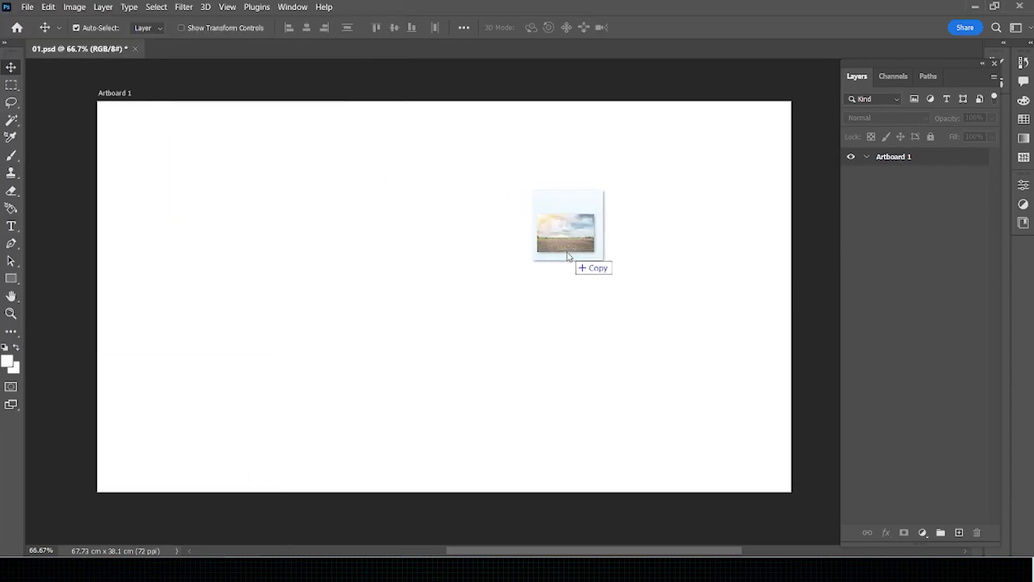
left_click_drag(149, 165, 566, 252)
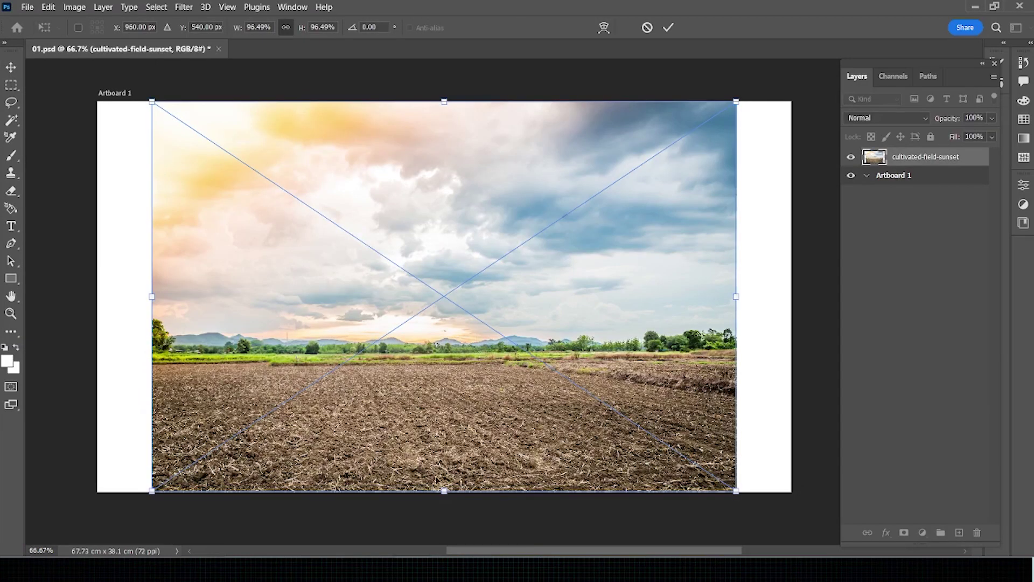
- Stretch the photo's edges out so it covers the whole artboard, and commit
left_click_drag(444, 491, 446, 396)
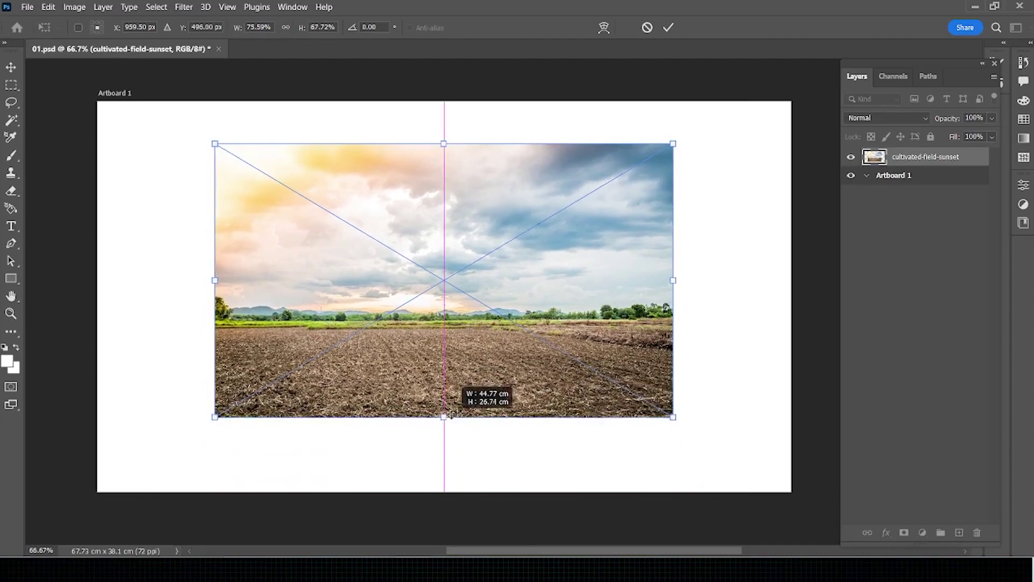
left_click_drag(444, 143, 443, 101)
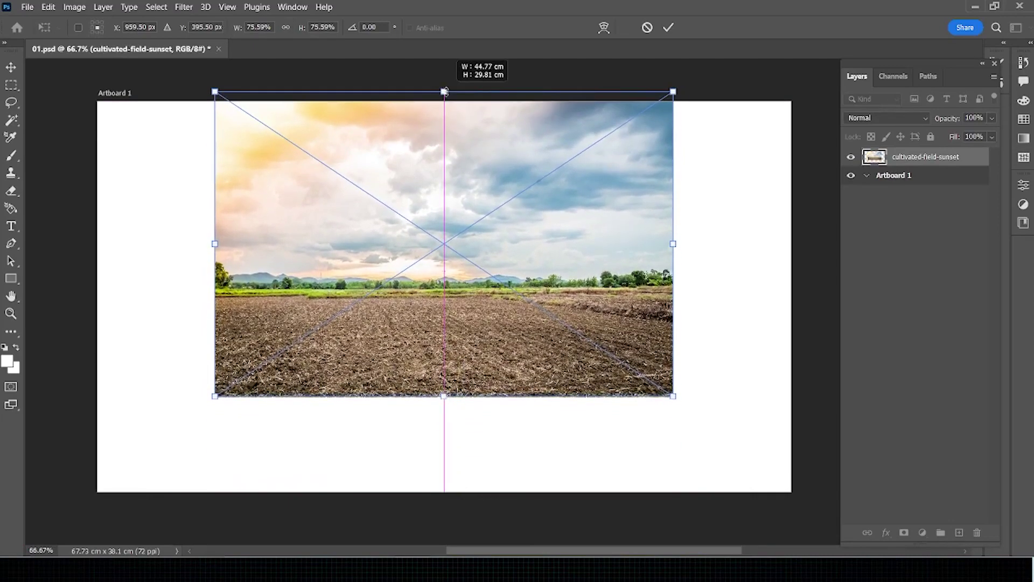
left_click_drag(673, 249, 790, 248)
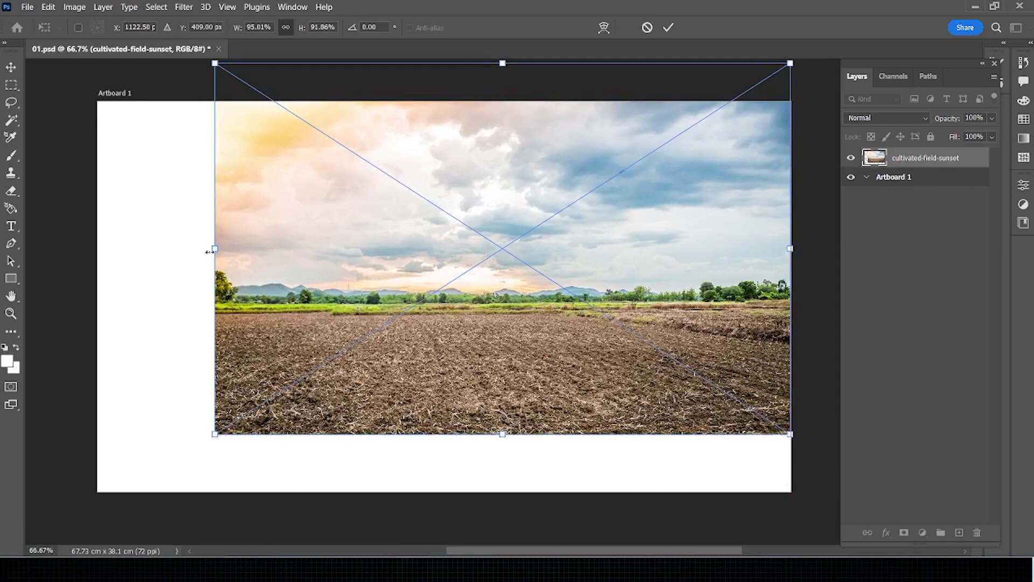
left_click_drag(209, 252, 88, 250)
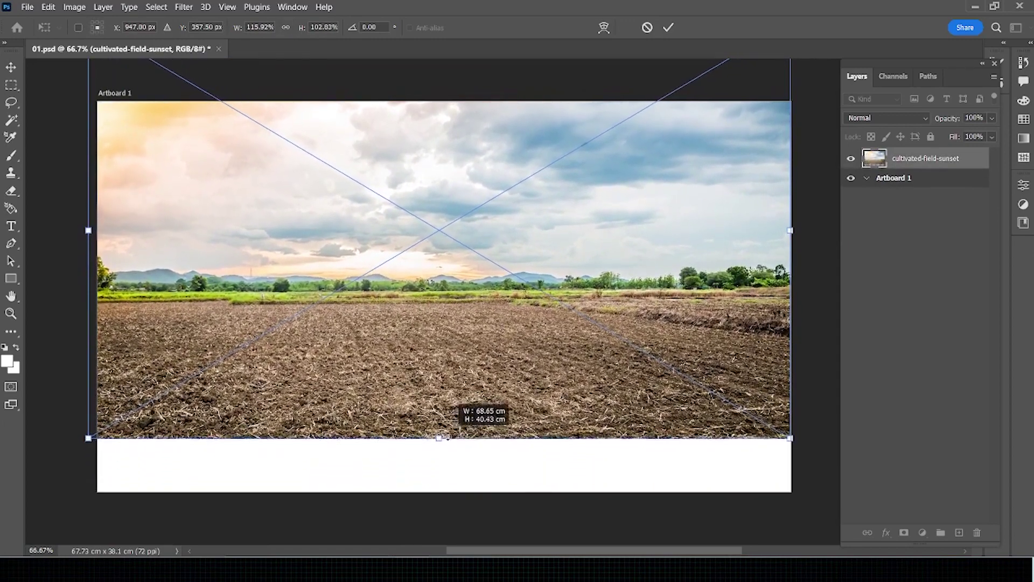
left_click_drag(440, 478, 439, 425)
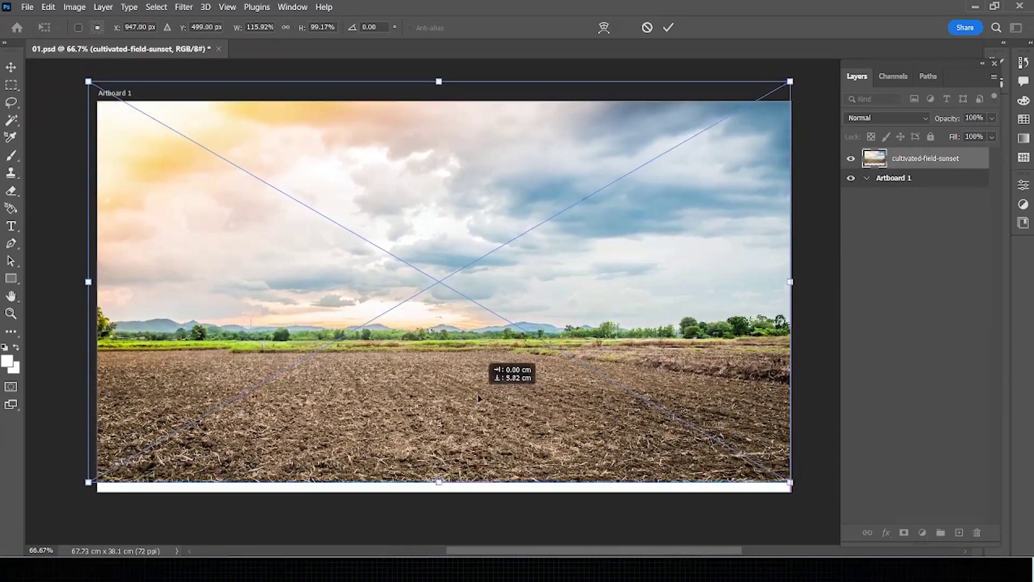
left_click_drag(478, 366, 474, 373)
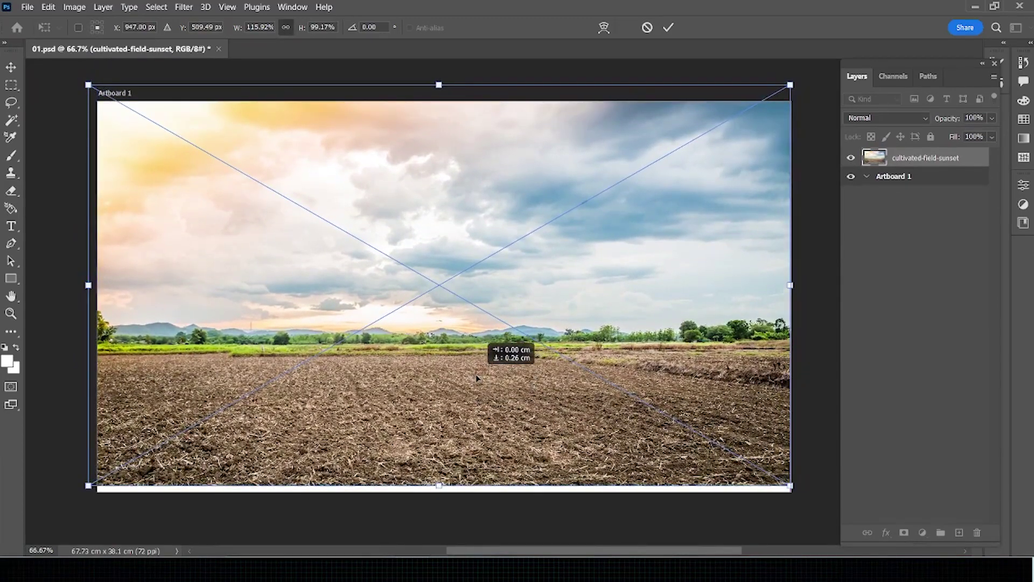
left_click_drag(794, 285, 803, 285)
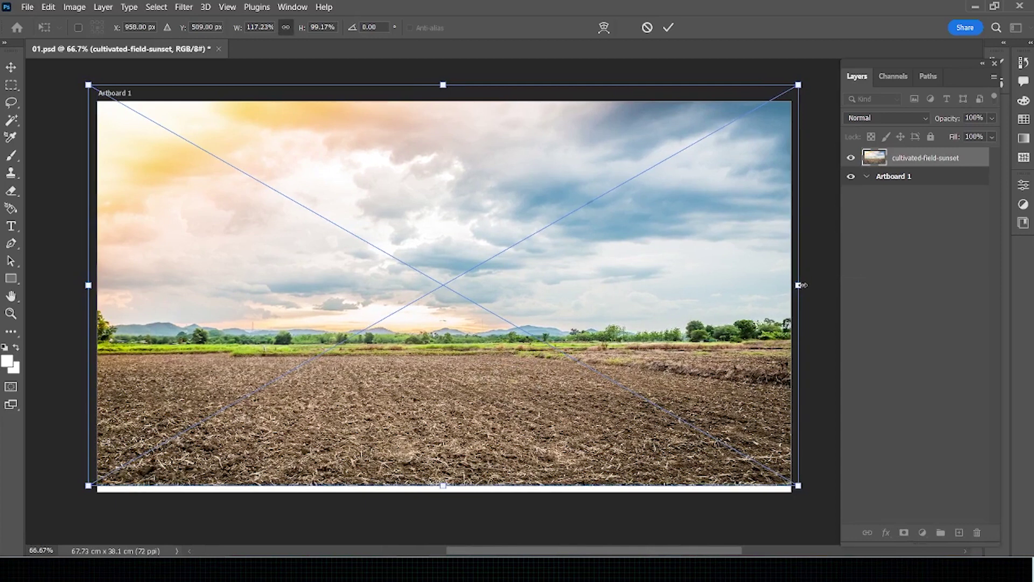
key("Return")
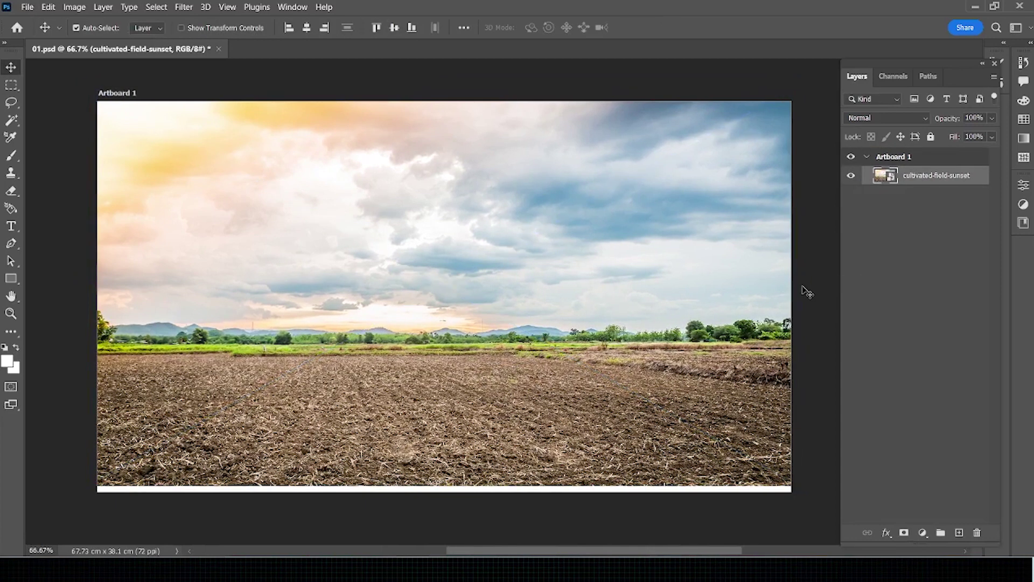
- Apply Hue/Saturation to the field photo with Hue -10 and Saturation +35
key("ctrl+u")
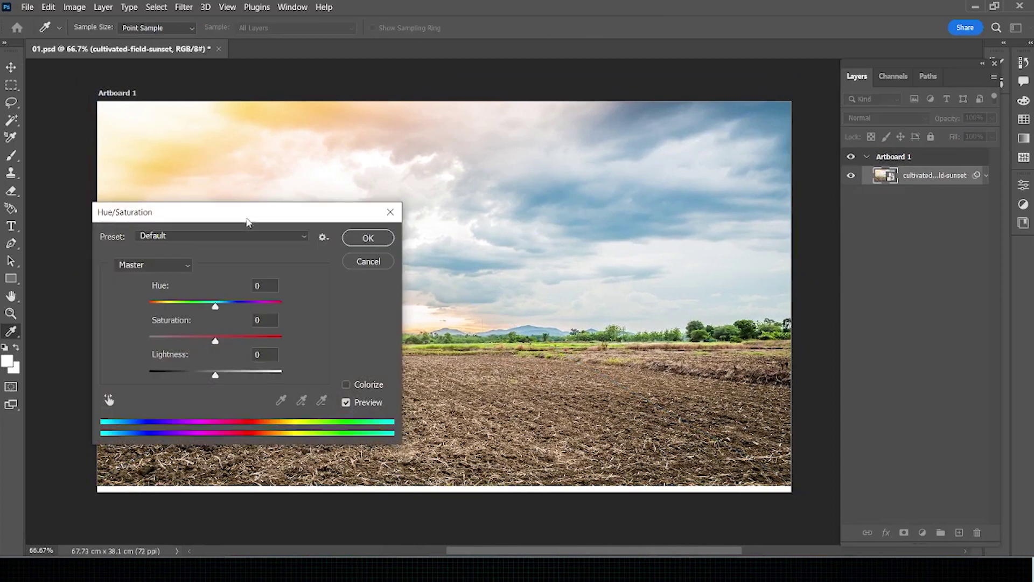
left_click_drag(240, 221, 611, 273)
mouse_move(590, 356)
left_mouse_down()
mouse_move(600, 356)
mouse_move(575, 358)
mouse_move(641, 358)
mouse_move(579, 357)
left_mouse_up()
mouse_move(586, 397)
left_mouse_down()
mouse_move(637, 392)
mouse_move(608, 392)
left_mouse_up()
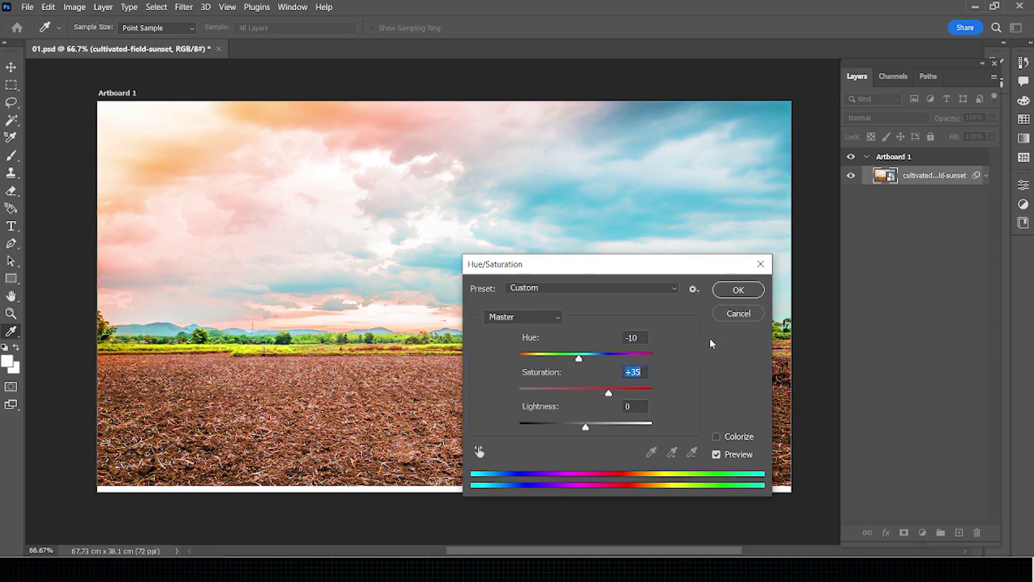
left_click(738, 290)
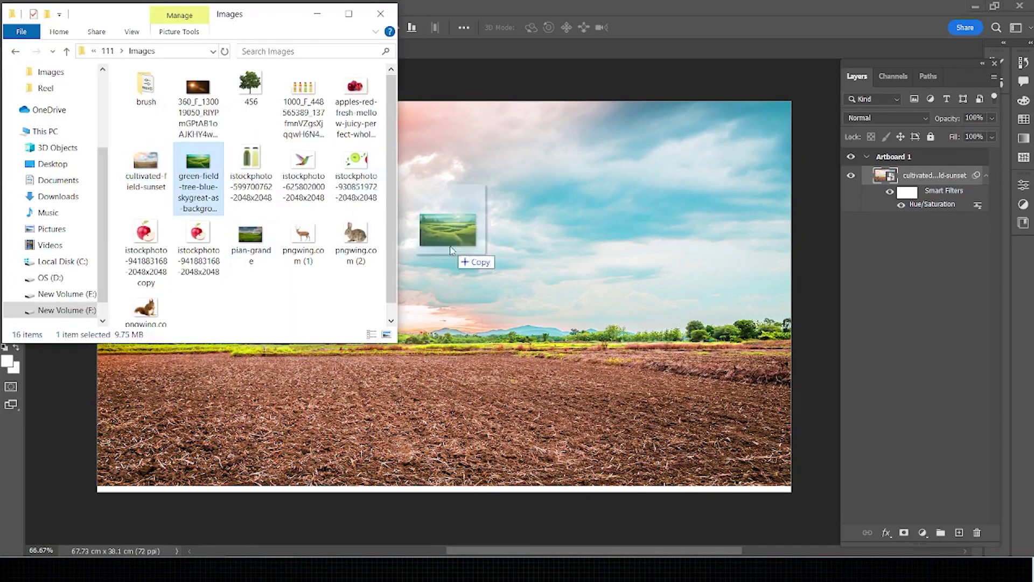
- Place the green-field-tree image with its top at the horizon and sides past the artboard edges
left_click_drag(197, 175, 540, 282)
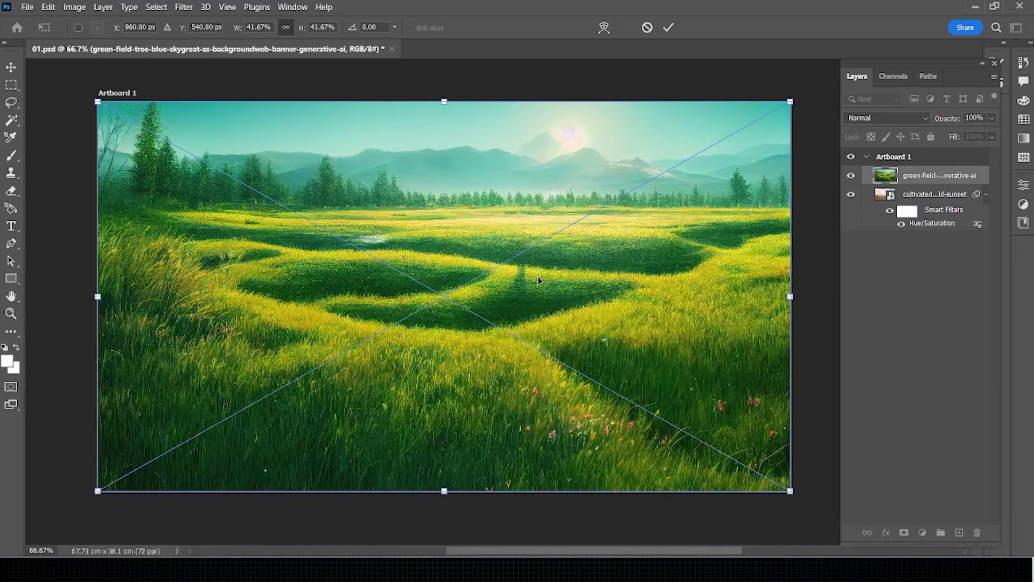
left_click_drag(443, 101, 441, 237)
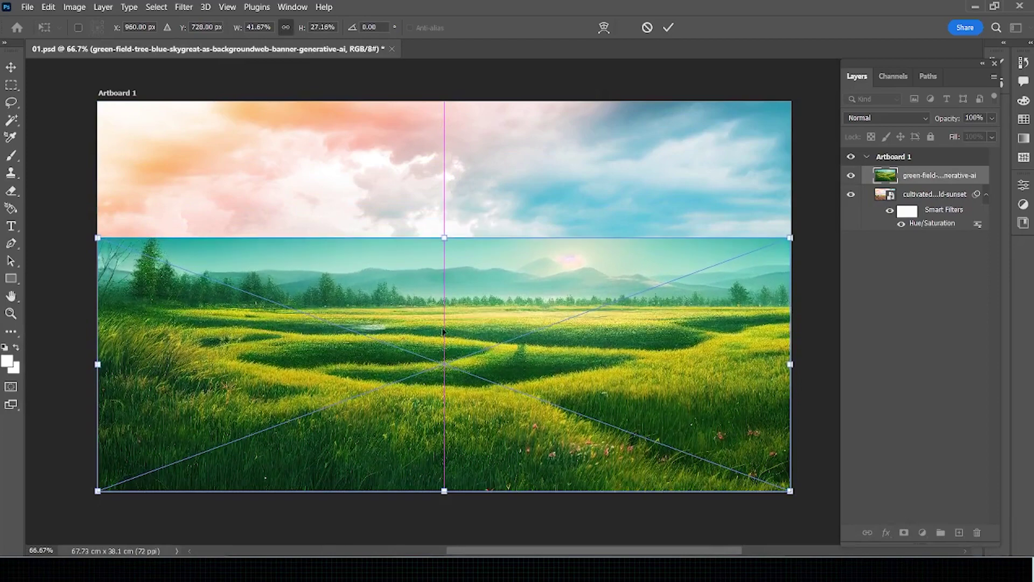
left_click_drag(444, 490, 444, 511)
left_click_drag(89, 375, 80, 375)
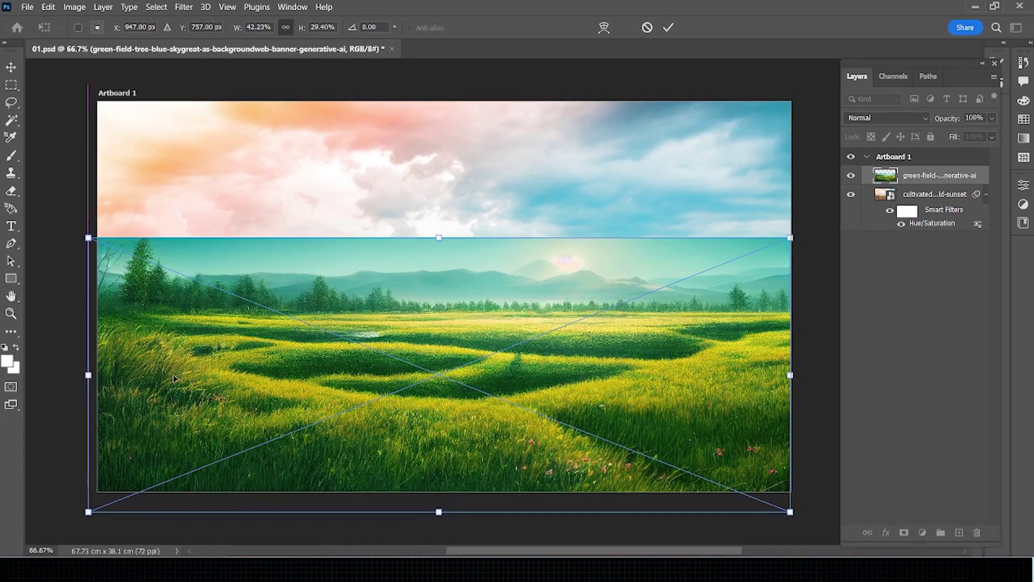
left_click_drag(793, 375, 799, 375)
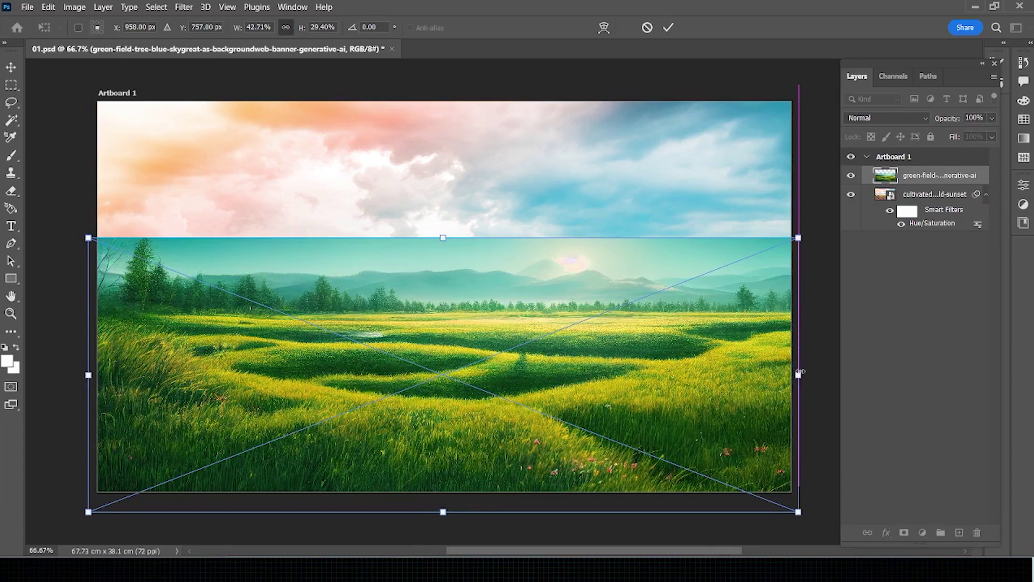
key("Return")
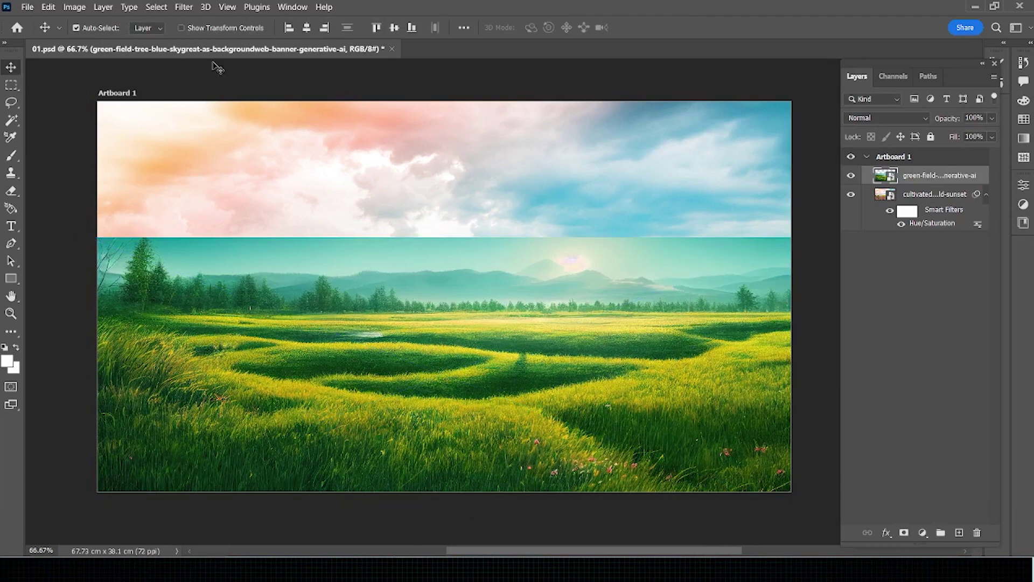
- Select the meadow image's sky area using the Select menu's sky command
left_click(156, 7)
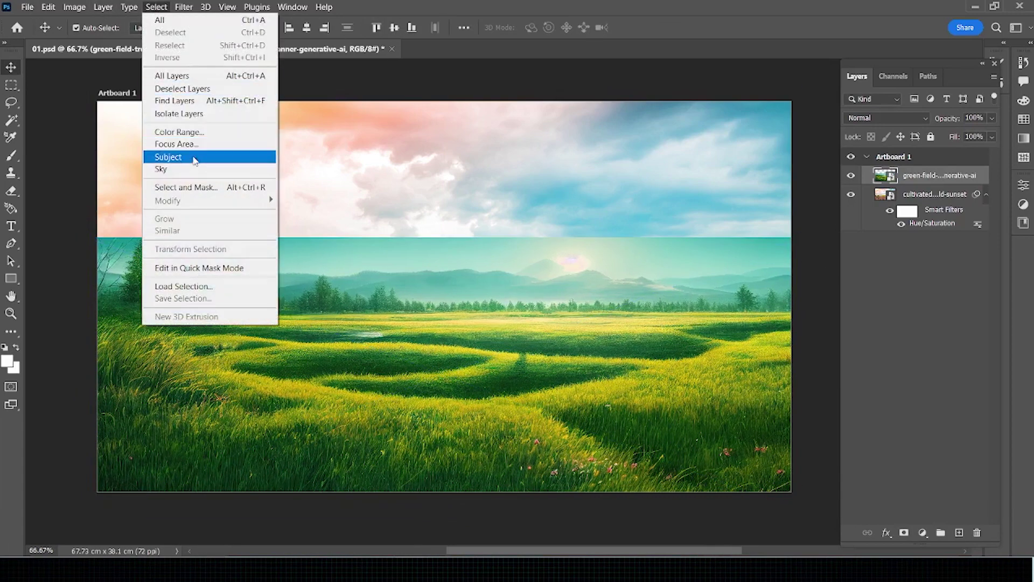
left_click(194, 171)
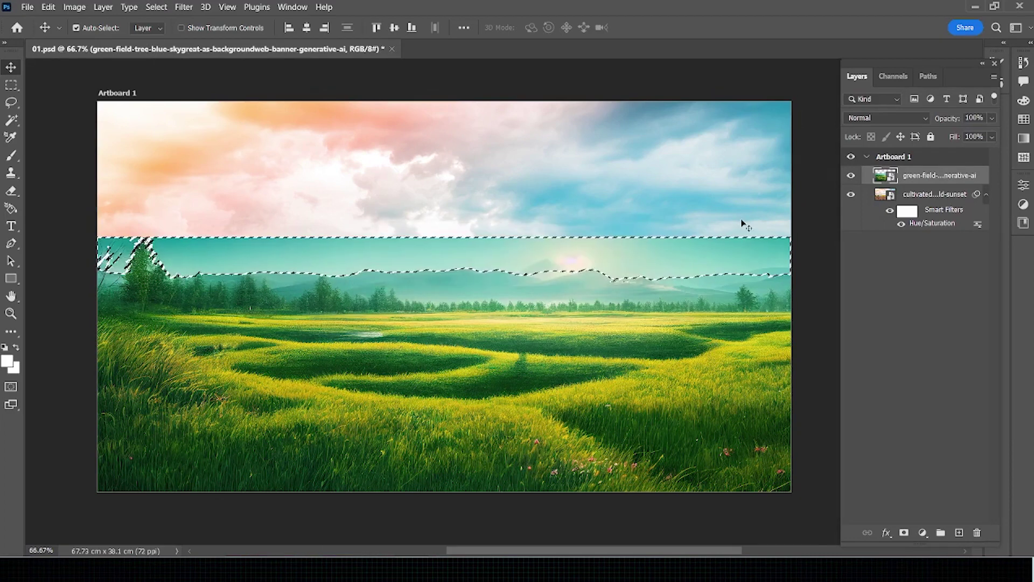
key("Delete")
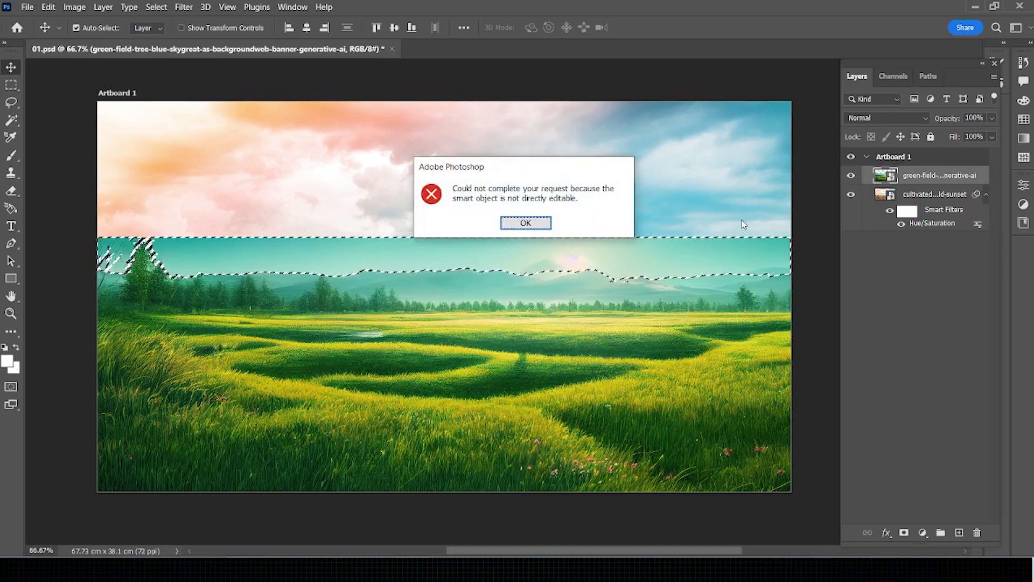
key("Return")
- Convert the meadow layer to editable layers and paint its sky away along the treetops
right_click(910, 175)
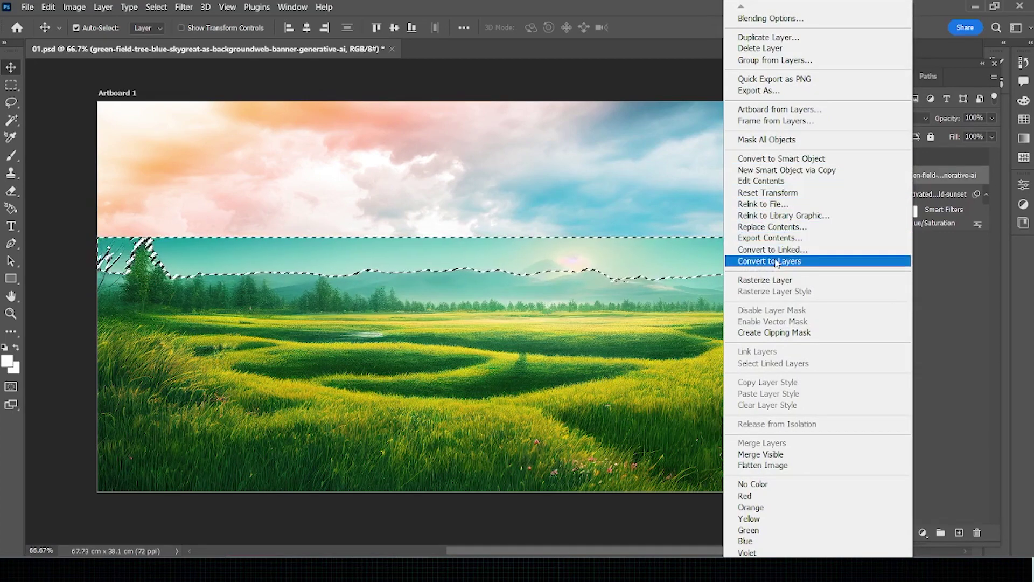
left_click(776, 278)
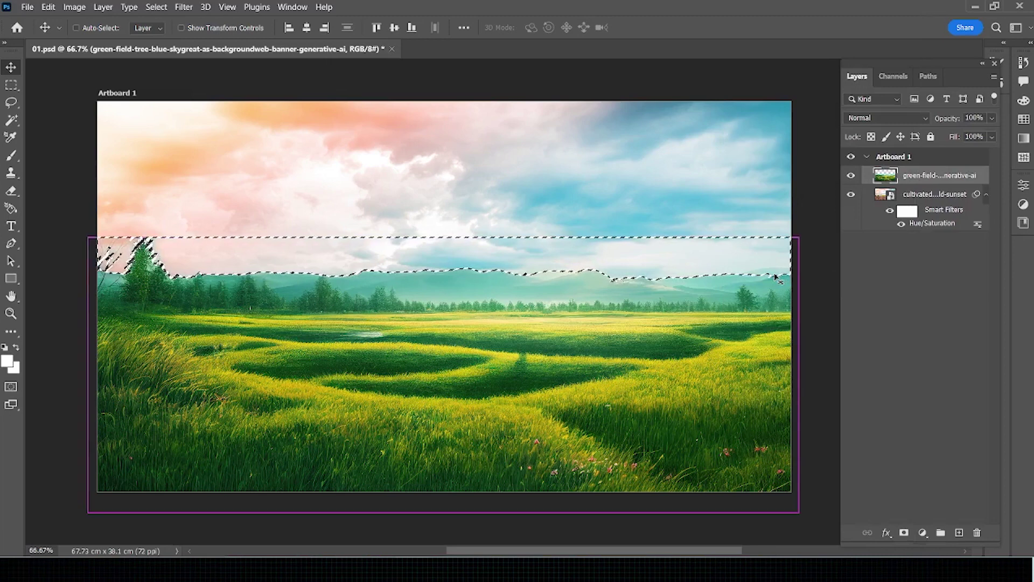
left_click_drag(116, 236, 226, 223)
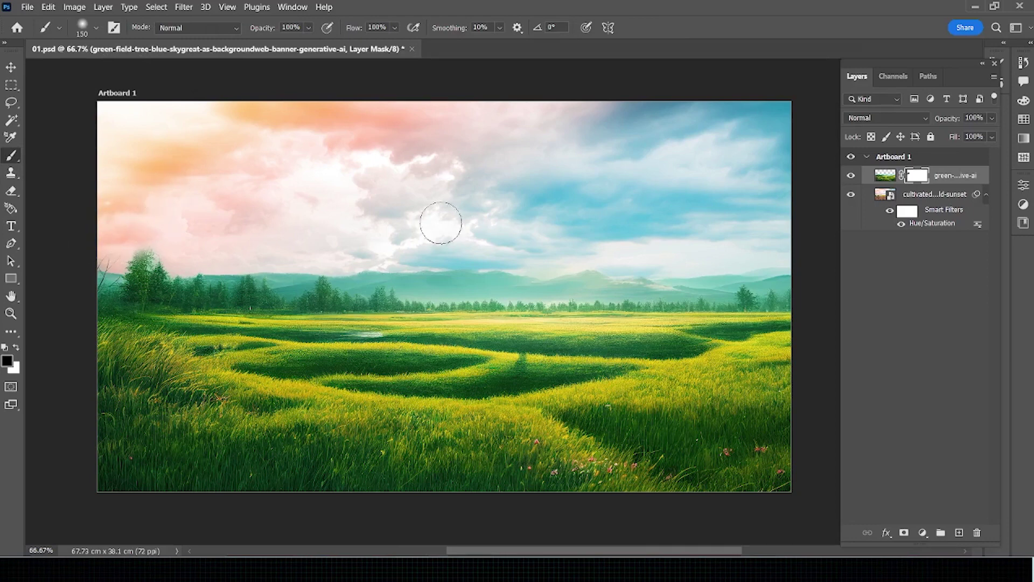
key("v")
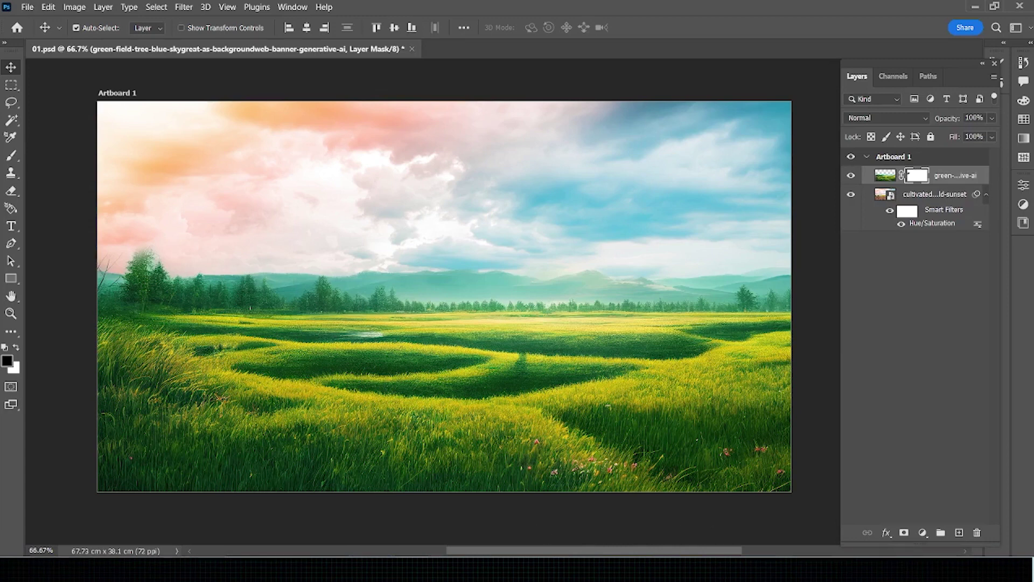
key("alt+Tab")
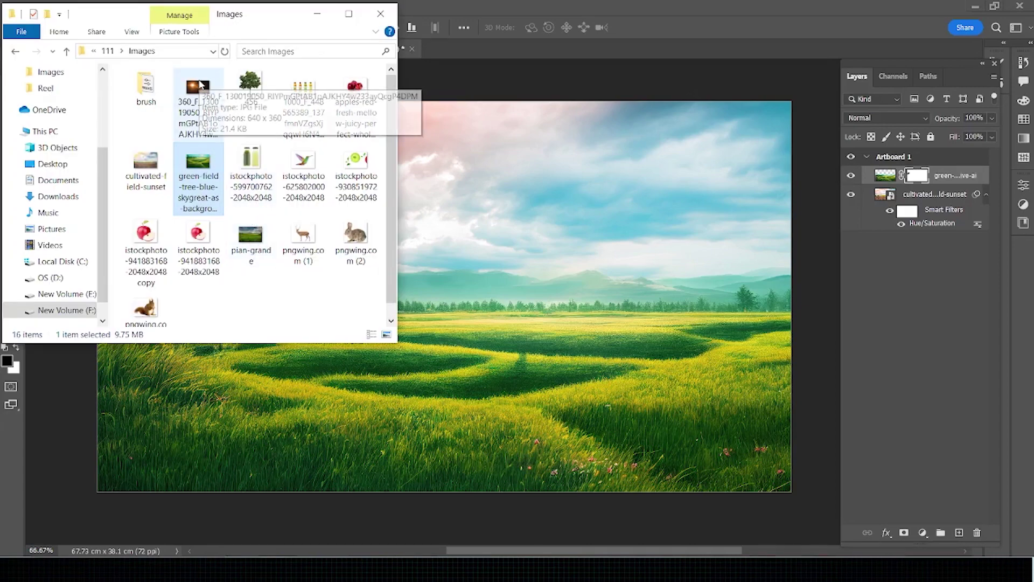
- Place the sun-flare image above the horizon and set its blend mode to Screen
mouse_move(200, 85)
left_mouse_down()
mouse_move(510, 308)
mouse_move(490, 335)
mouse_move(586, 392)
mouse_move(707, 439)
left_mouse_up()
left_click_drag(554, 358, 554, 372)
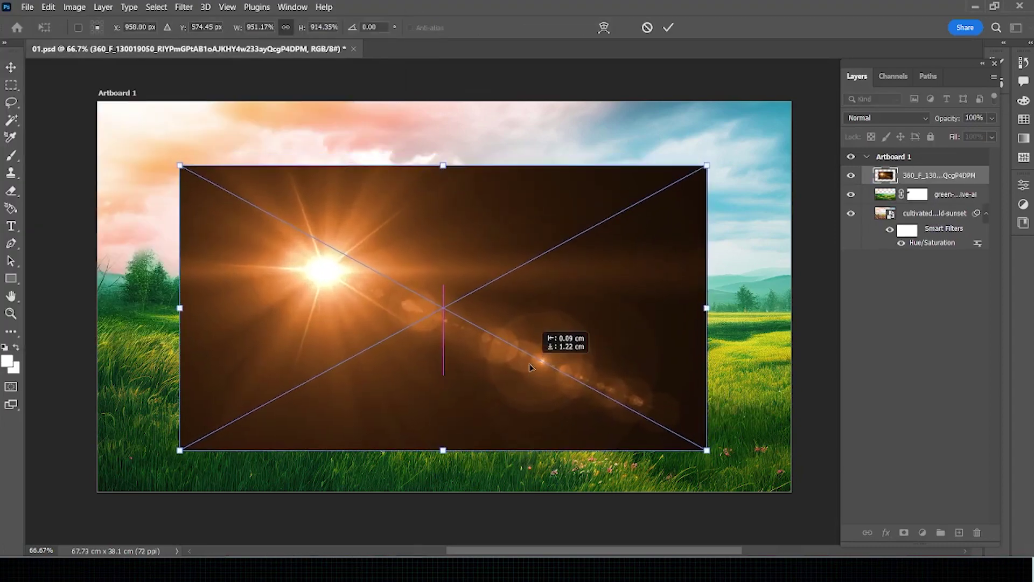
key("Return")
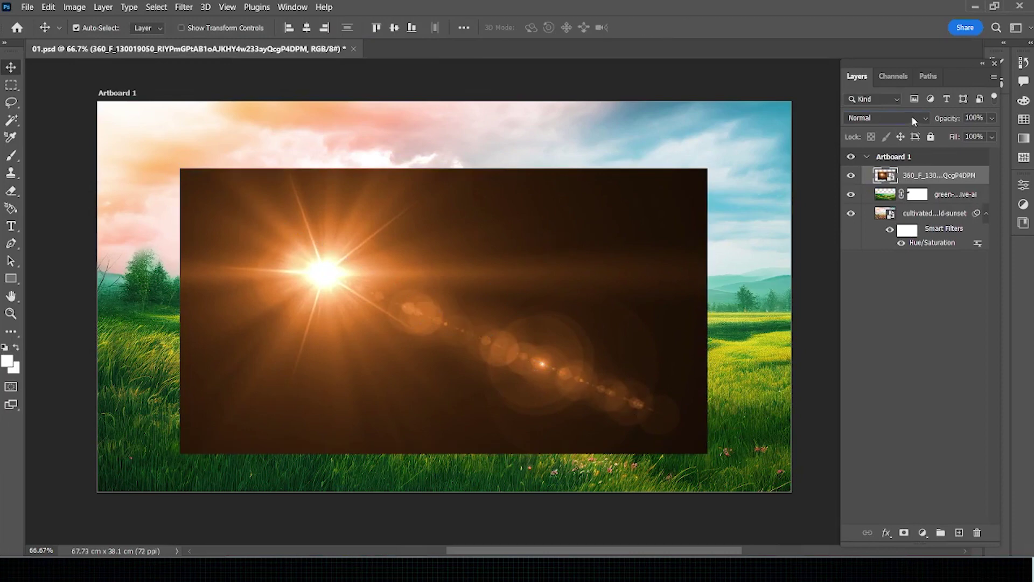
left_click(913, 120)
scroll(910, 115, "down", 1)
scroll(910, 113, "down", 1)
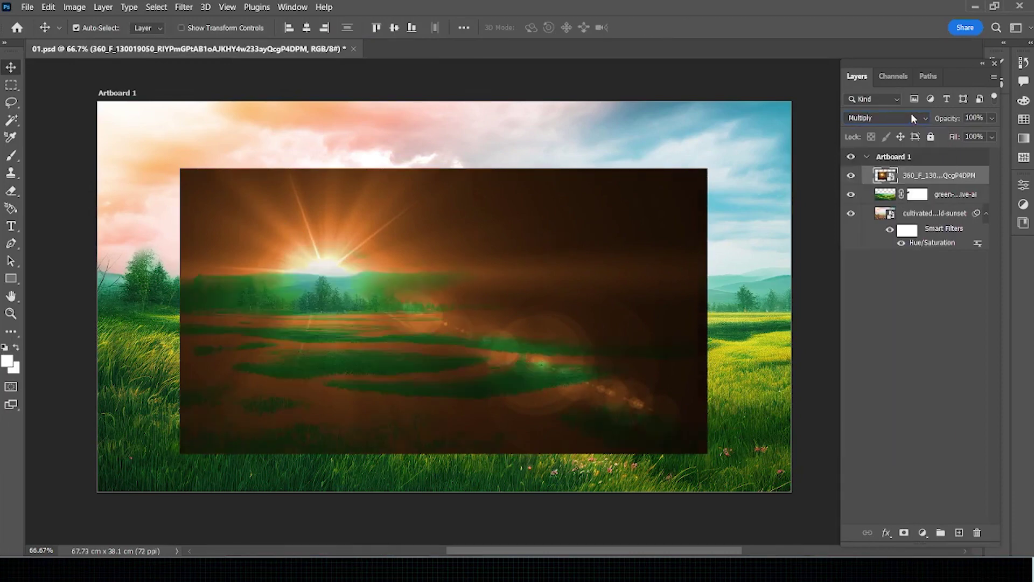
scroll(910, 113, "down", 2)
scroll(910, 113, "down", 2)
scroll(910, 113, "down", 2)
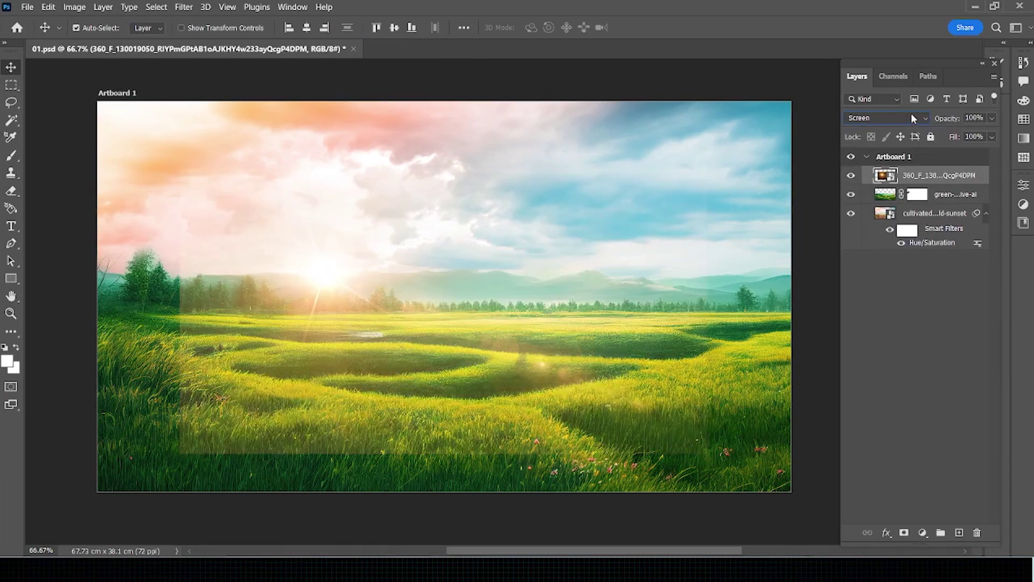
left_click_drag(348, 322, 339, 335)
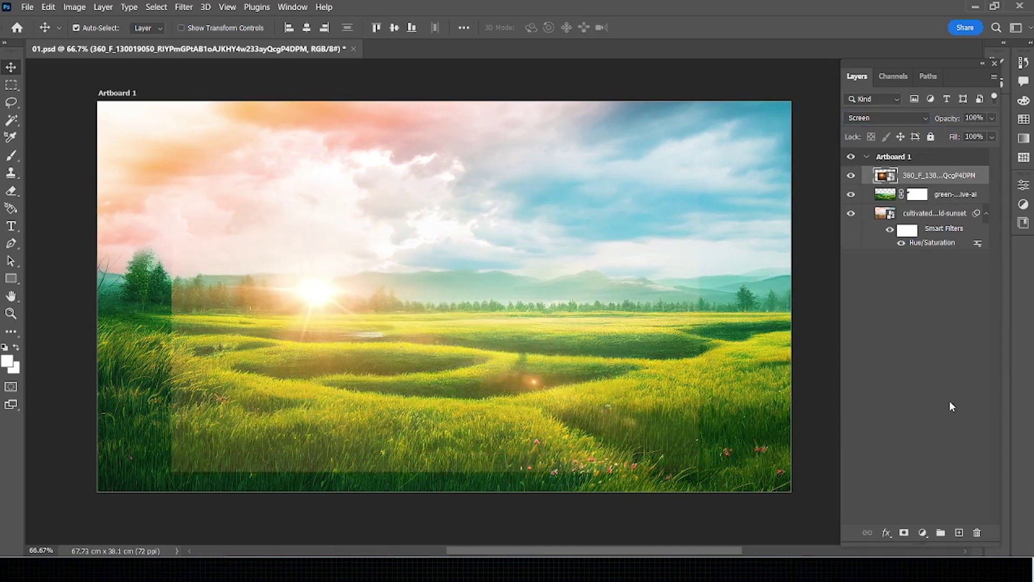
- Rasterize the flare layer, add a layer mask, and paint its hard edges out with a 600 brush
right_click(918, 183)
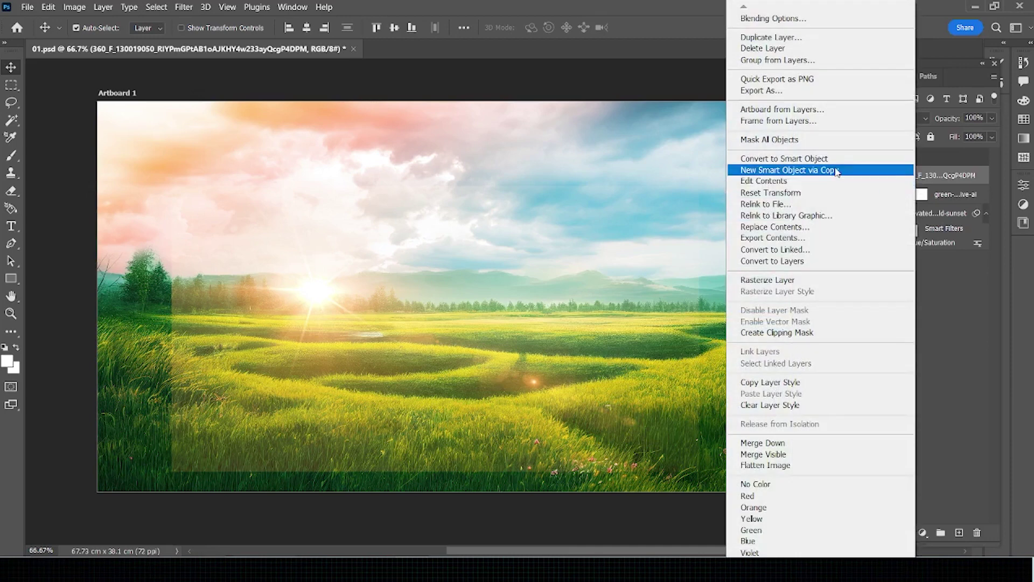
left_click(788, 280)
left_click(905, 533)
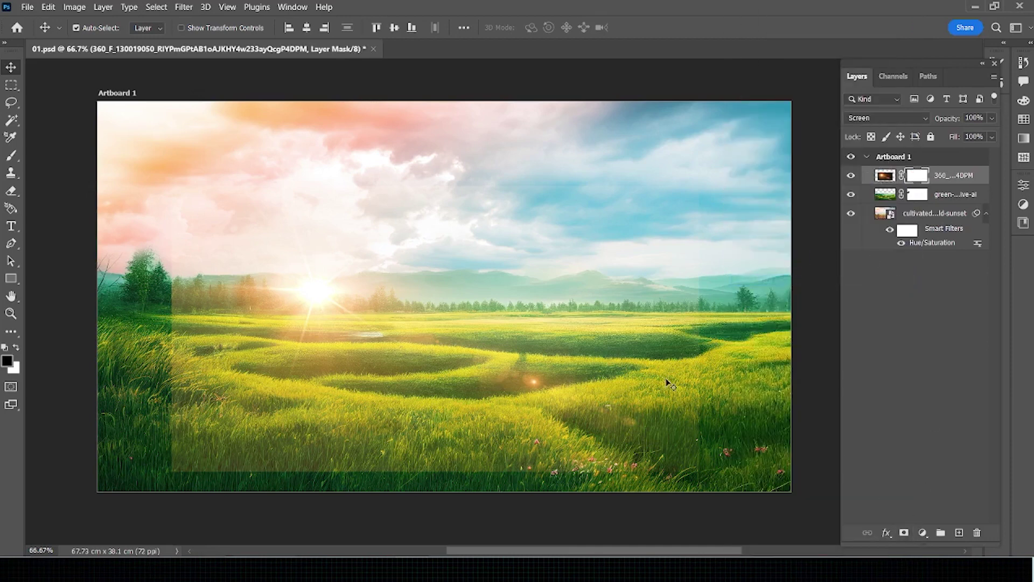
key("b")
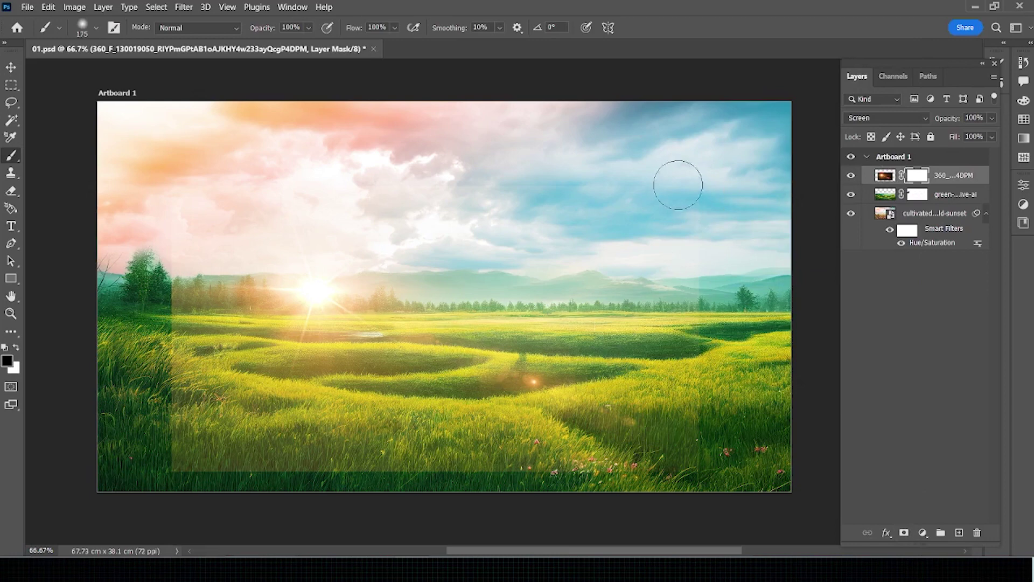
key("bracketright")
key("bracketright")
key("bracketright")
key("bracketright")
key("bracketright")
mouse_move(388, 490)
left_mouse_down()
mouse_move(219, 496)
mouse_move(157, 184)
mouse_move(111, 423)
left_mouse_up()
mouse_move(399, 382)
left_mouse_down()
mouse_move(473, 150)
mouse_move(600, 416)
mouse_move(624, 400)
left_mouse_up()
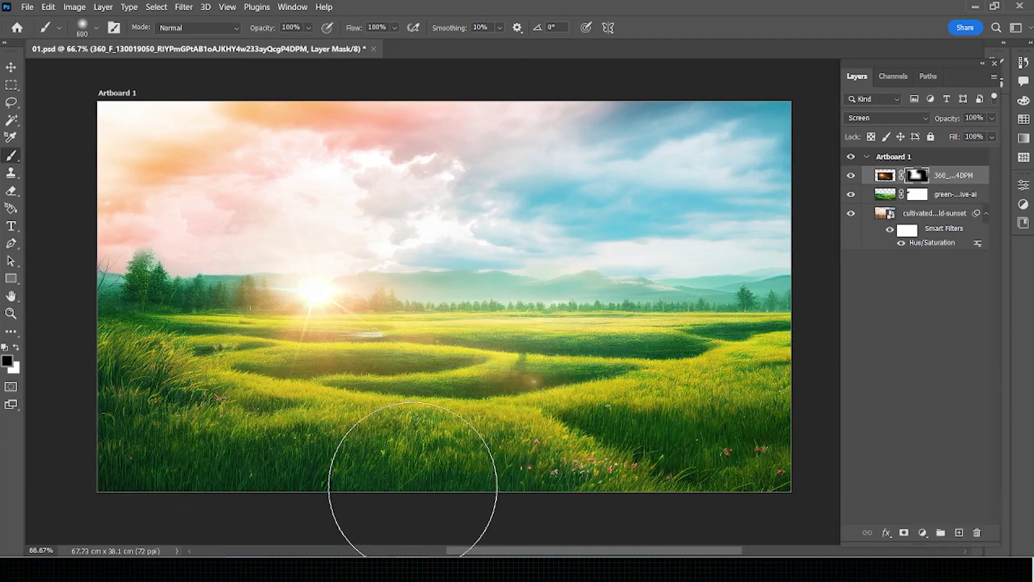
key("v")
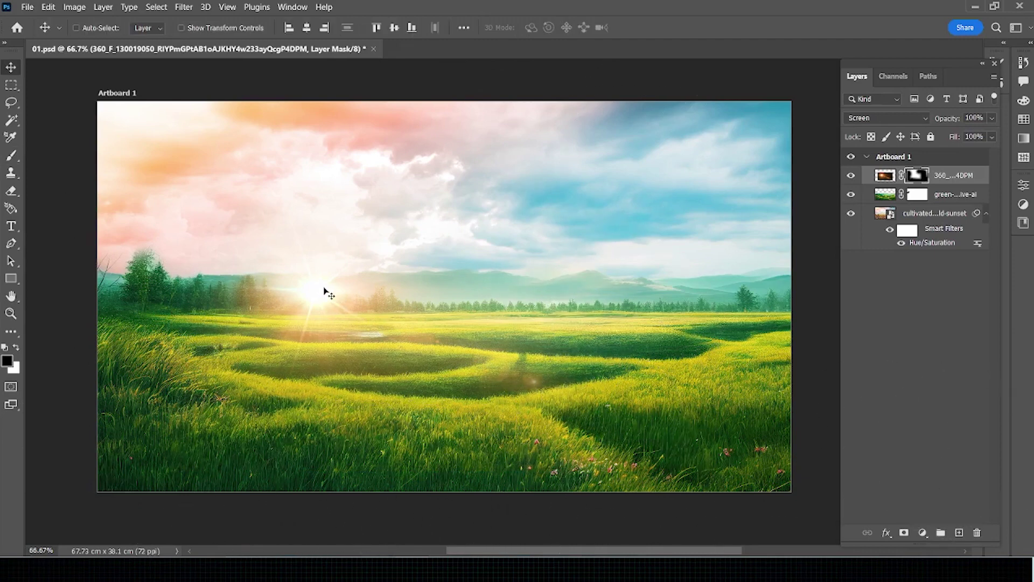
- Scale the masked flare down slightly and shift it up and left
key("ctrl+t")
left_click_drag(438, 186, 438, 176)
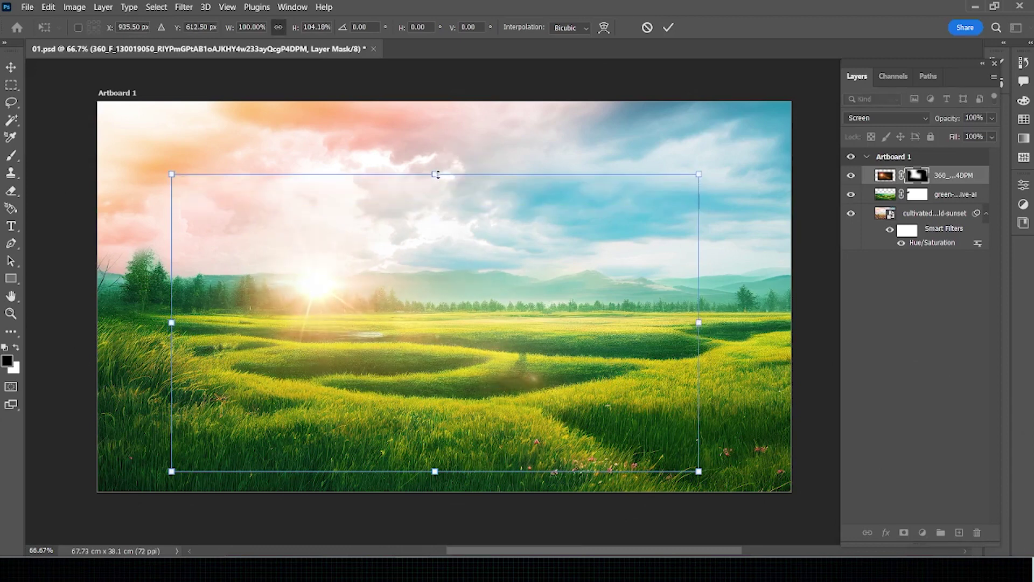
left_click_drag(438, 176, 434, 212)
left_click_drag(396, 330, 390, 303)
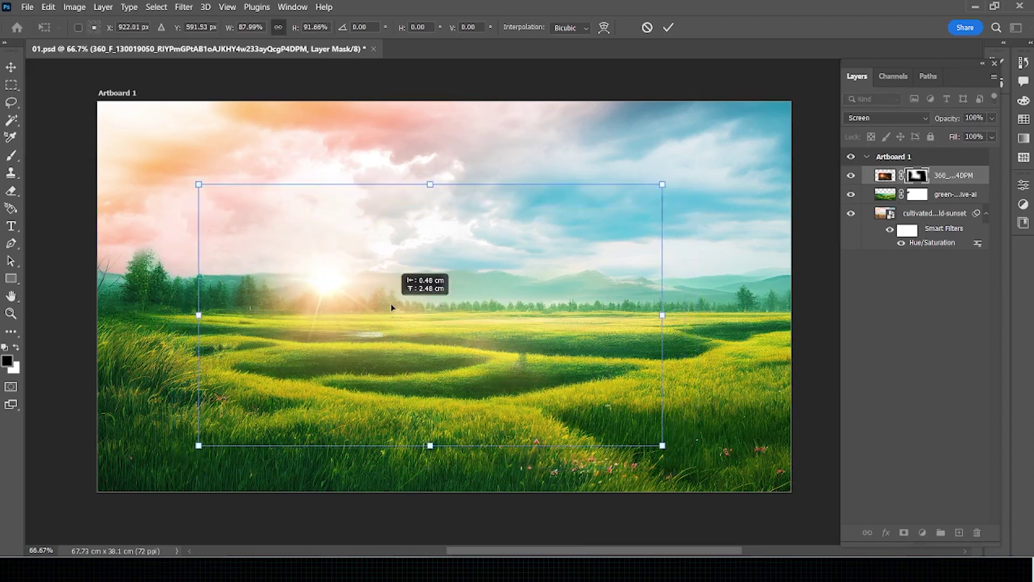
key("Return")
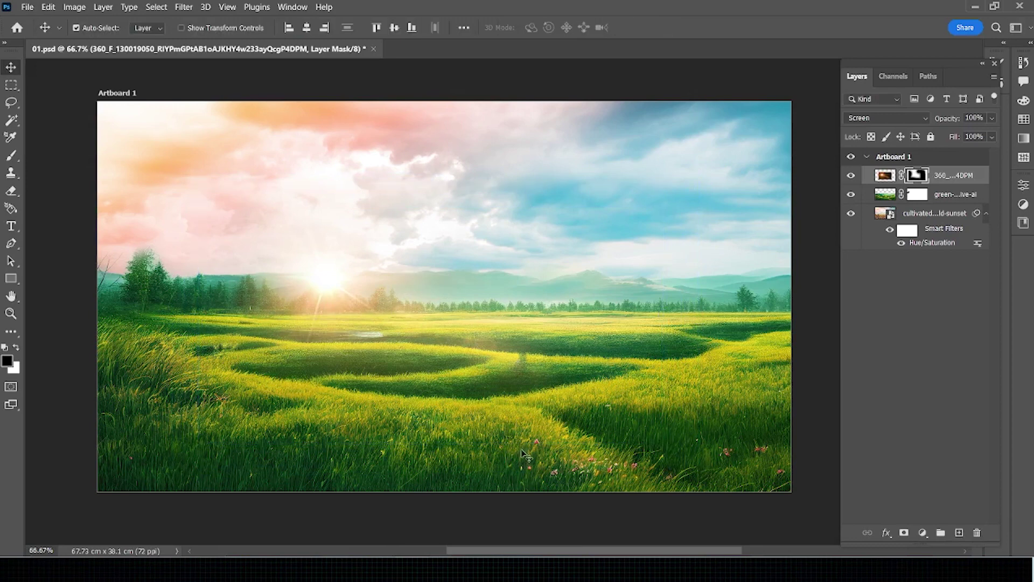
key("b")
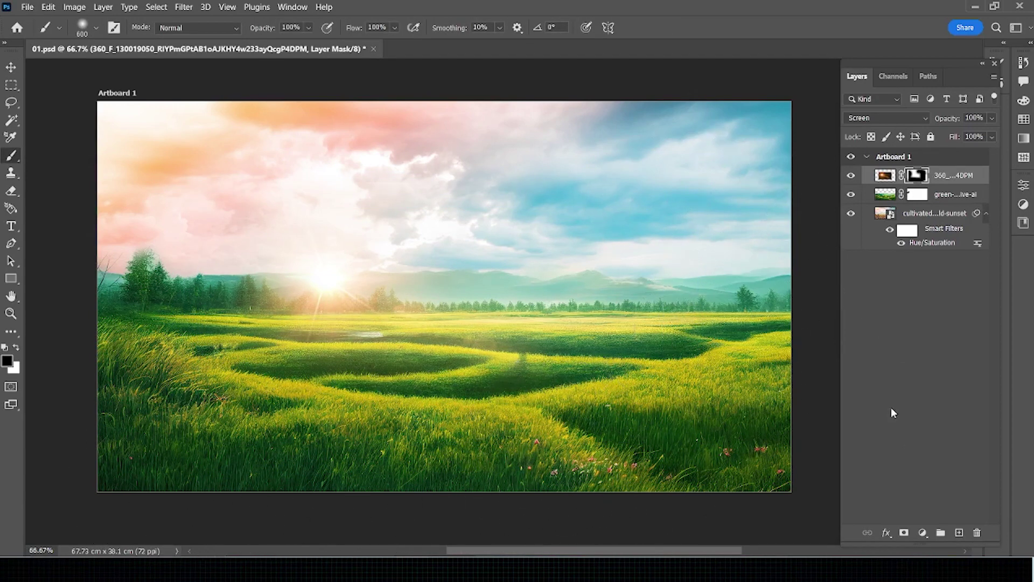
- Save, show the white bottle layer, hide the meadow group, and nudge the bottle right
key("ctrl+s")
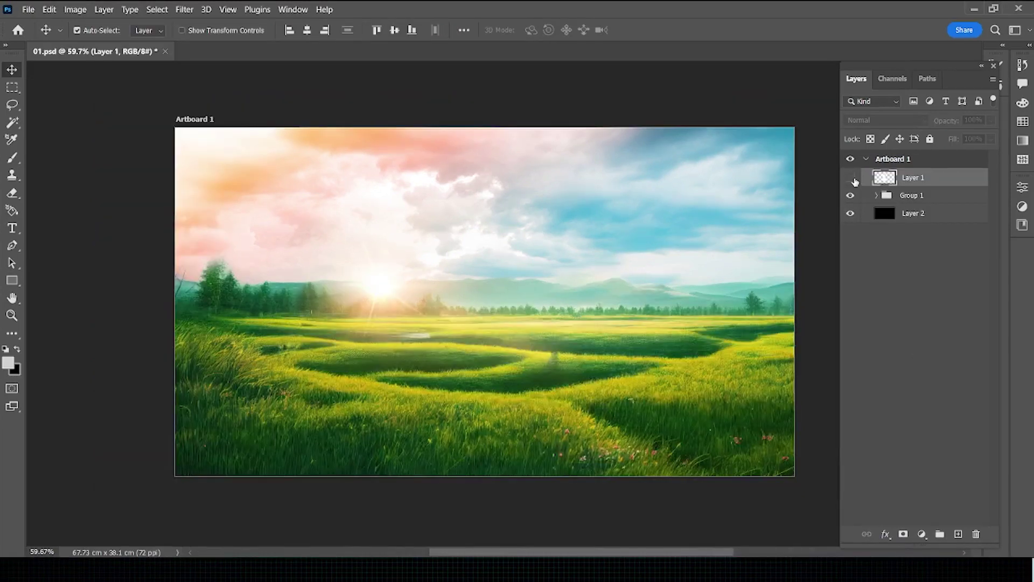
left_click(850, 177)
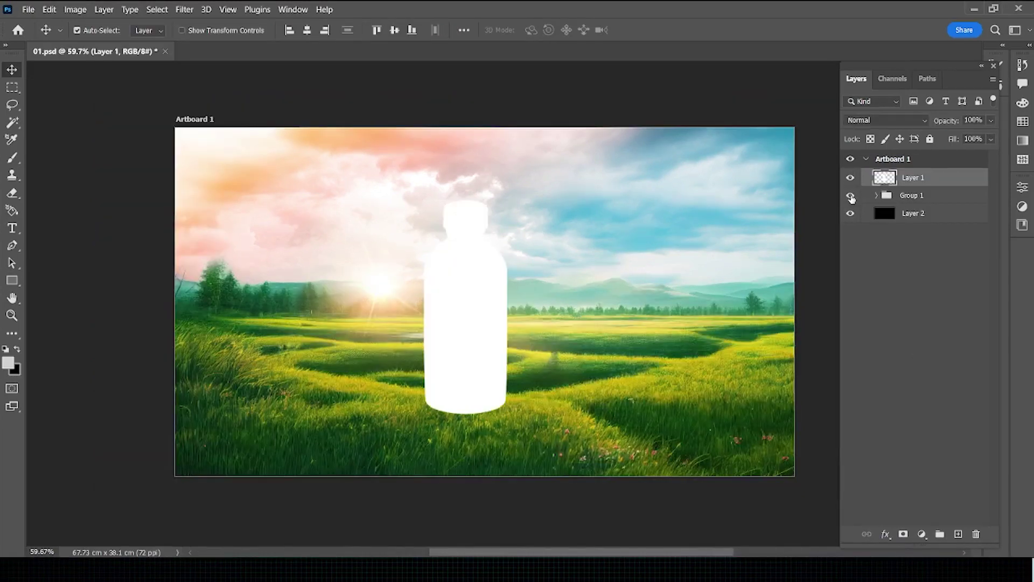
left_click(850, 196)
left_click_drag(465, 340, 478, 341)
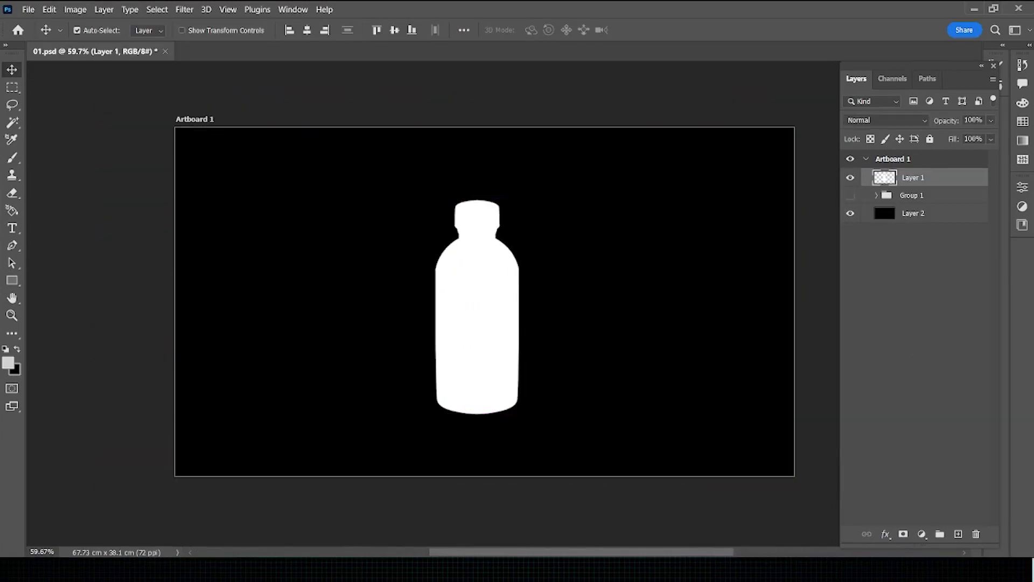
- Place the red apples photo into the document at its original size
key("alt+Tab")
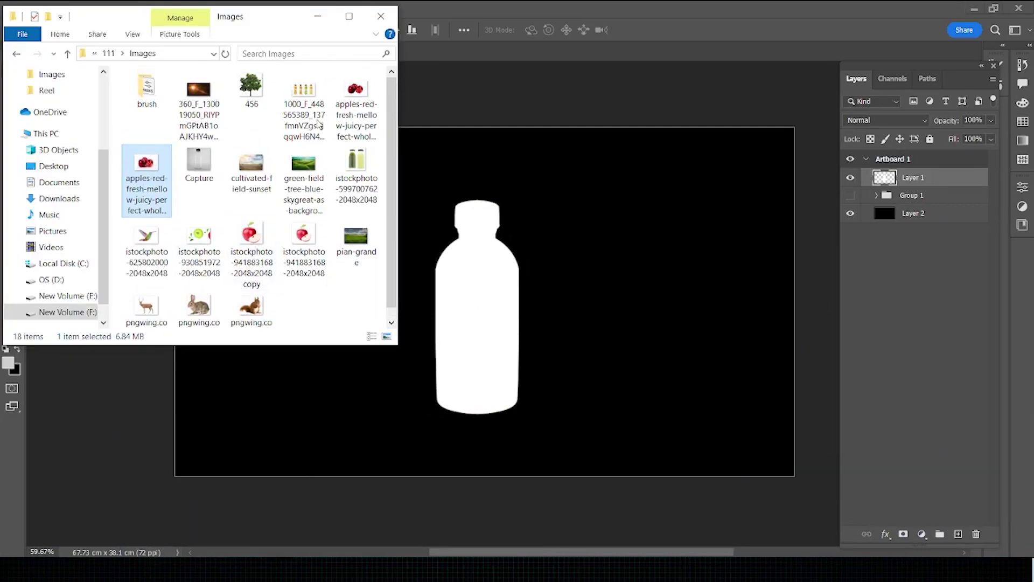
left_click_drag(355, 99, 478, 276)
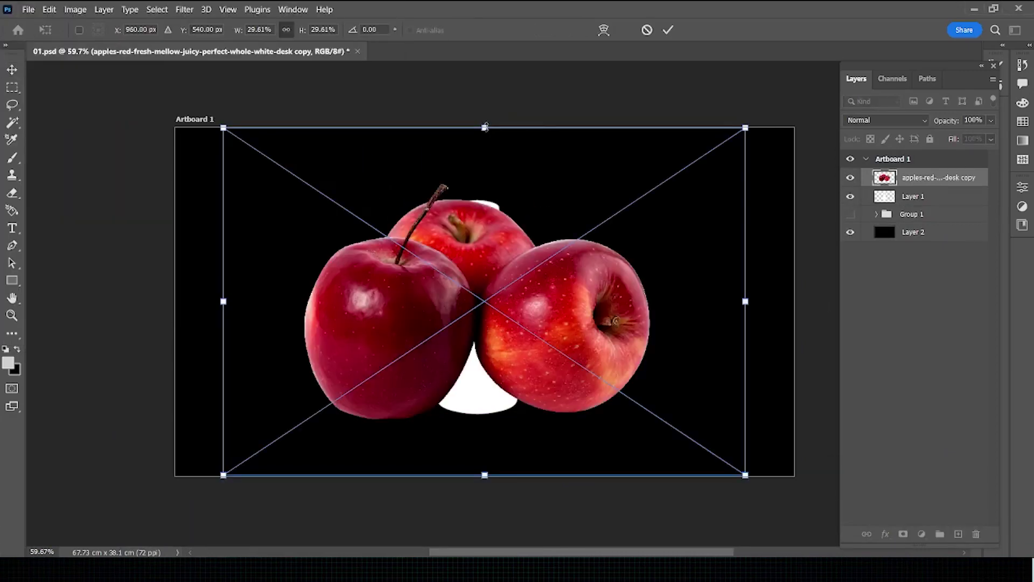
left_click_drag(485, 127, 485, 253)
key("ctrl+z")
- Shrink the apples to about 7%, tilt them about 20°, and set them at the bottle's lower left
mouse_move(485, 128)
left_mouse_down()
mouse_move(486, 353)
mouse_move(487, 338)
left_mouse_up()
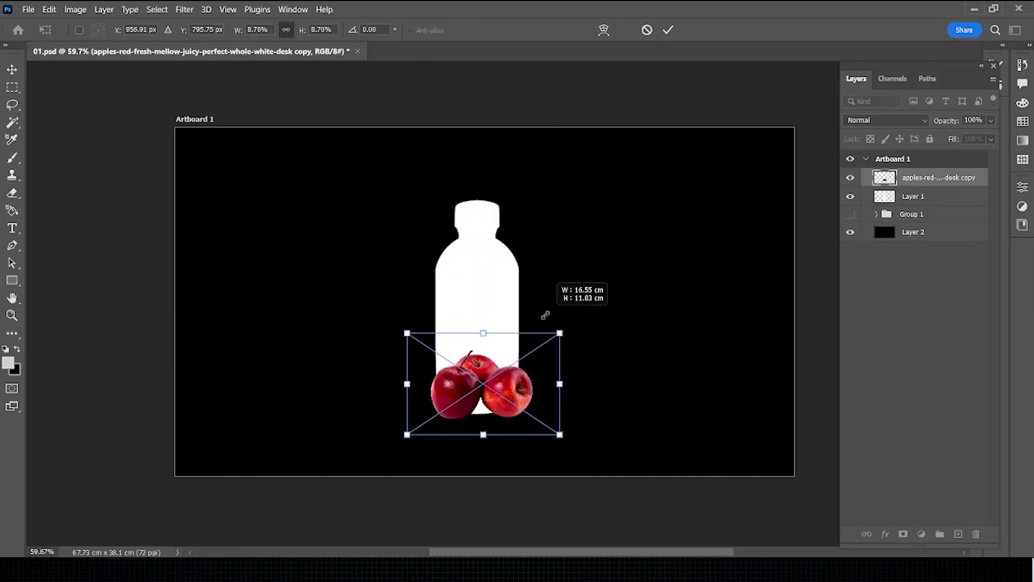
mouse_move(589, 315)
left_mouse_down()
mouse_move(550, 300)
mouse_move(555, 178)
left_mouse_up()
key("ctrl+plus")
key("ctrl+plus")
left_click_drag(413, 354, 424, 342)
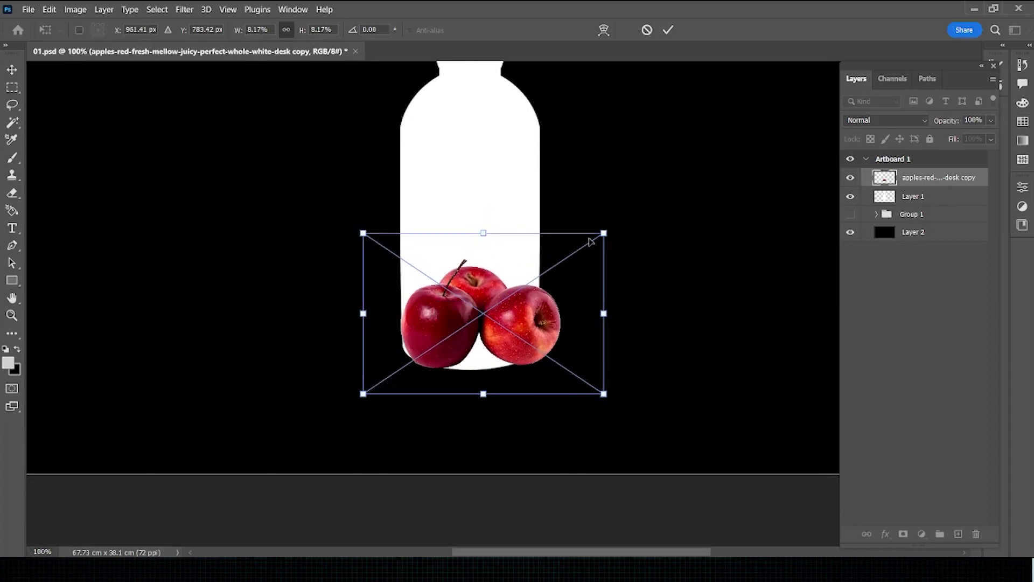
left_click_drag(613, 229, 565, 214)
left_click_drag(559, 223, 536, 256)
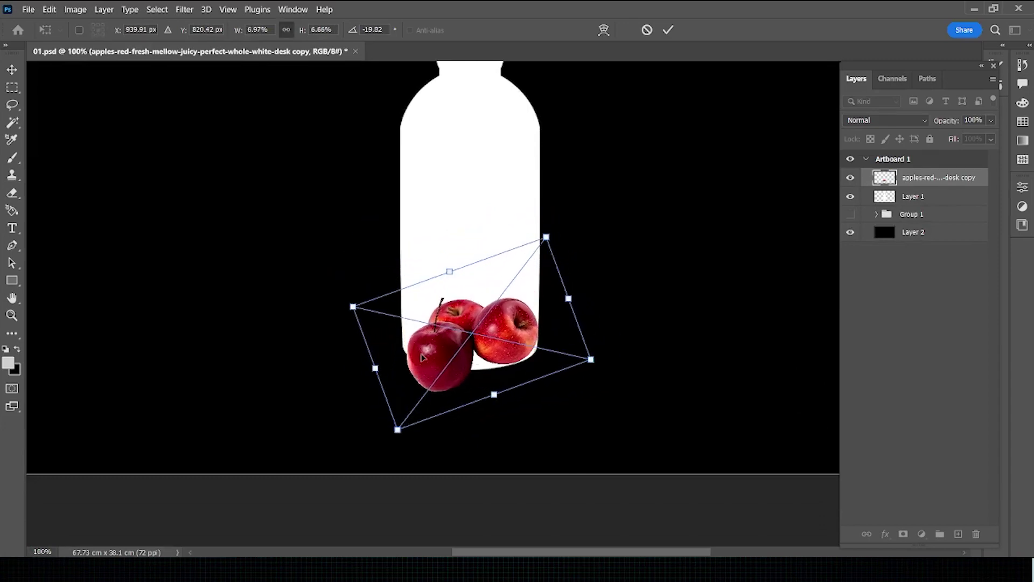
left_click_drag(421, 362, 414, 339)
key("Return")
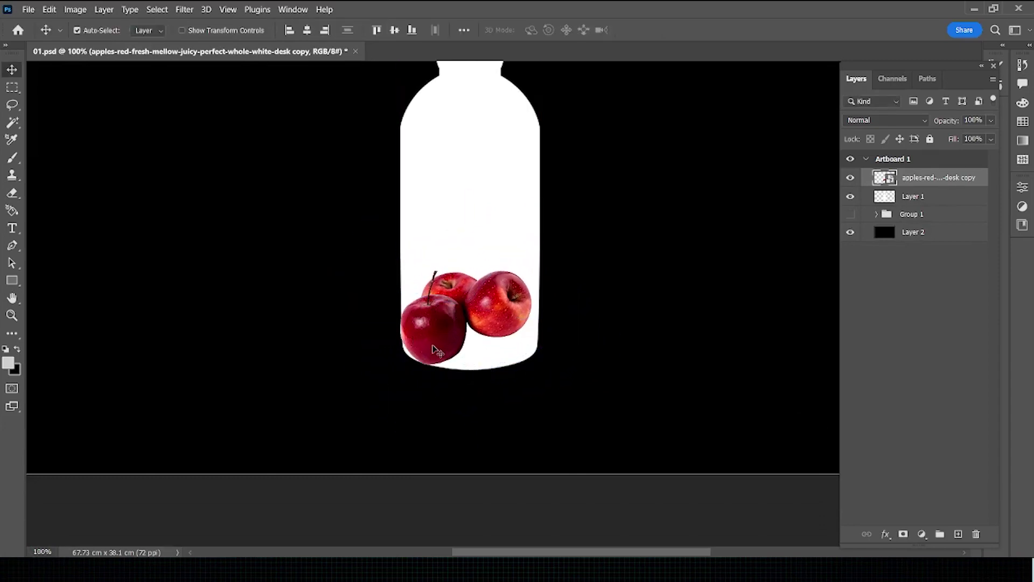
- Duplicate the apples, flip the copy horizontally, and move it to the bottle's lower right
key("ctrl+j")
key("ctrl+t")
right_click(471, 43)
left_click(507, 285)
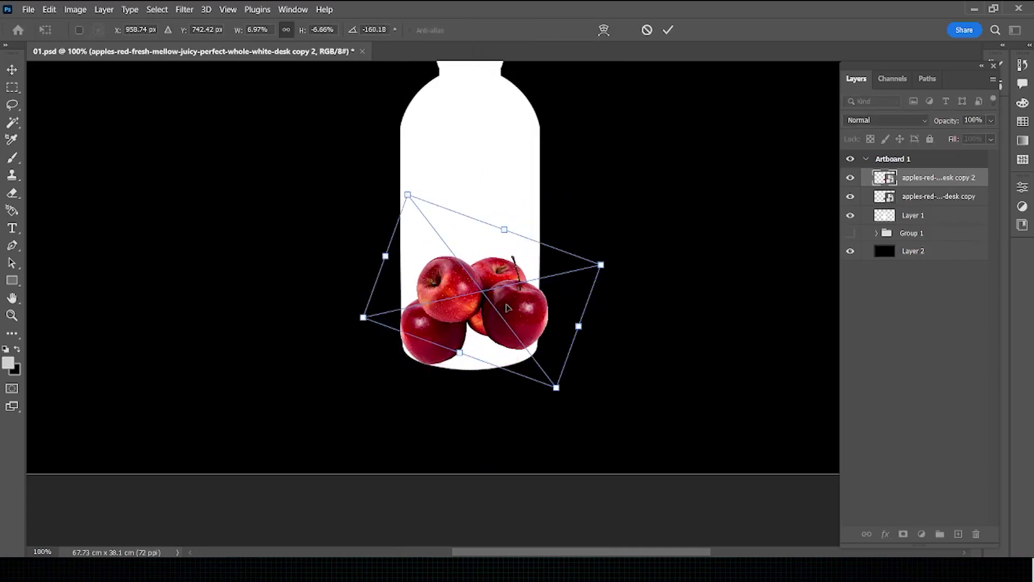
left_click_drag(506, 309, 498, 327)
key("Return")
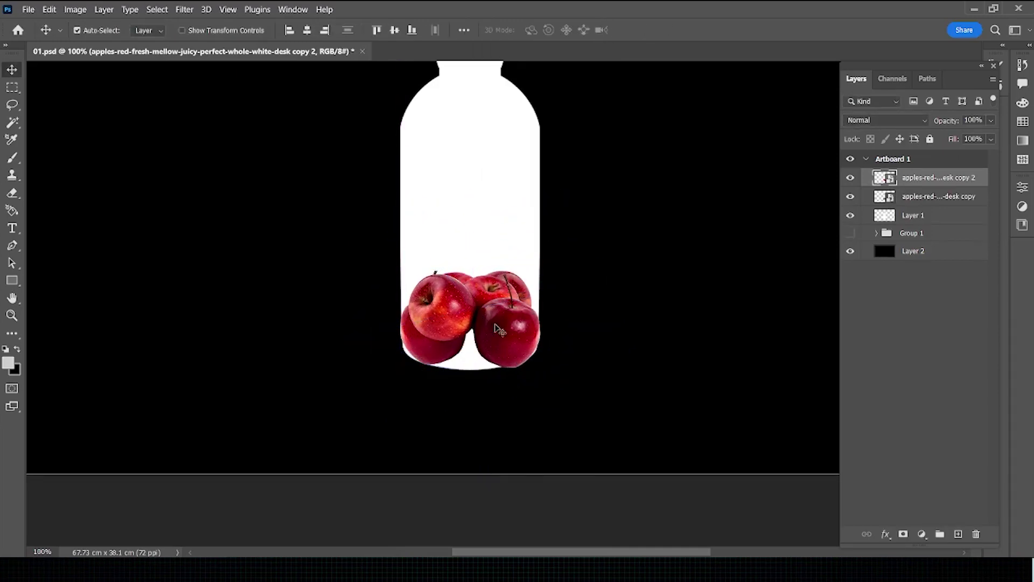
- Add third and fourth horizontally flipped apple copies further up the bottle
mouse_move(500, 346)
left_mouse_down()
mouse_move(501, 266)
mouse_move(465, 233)
mouse_move(466, 262)
mouse_move(459, 255)
left_mouse_up()
key("ctrl+t")
right_click(509, 255)
left_click(551, 498)
key("Return")
key("ctrl+t")
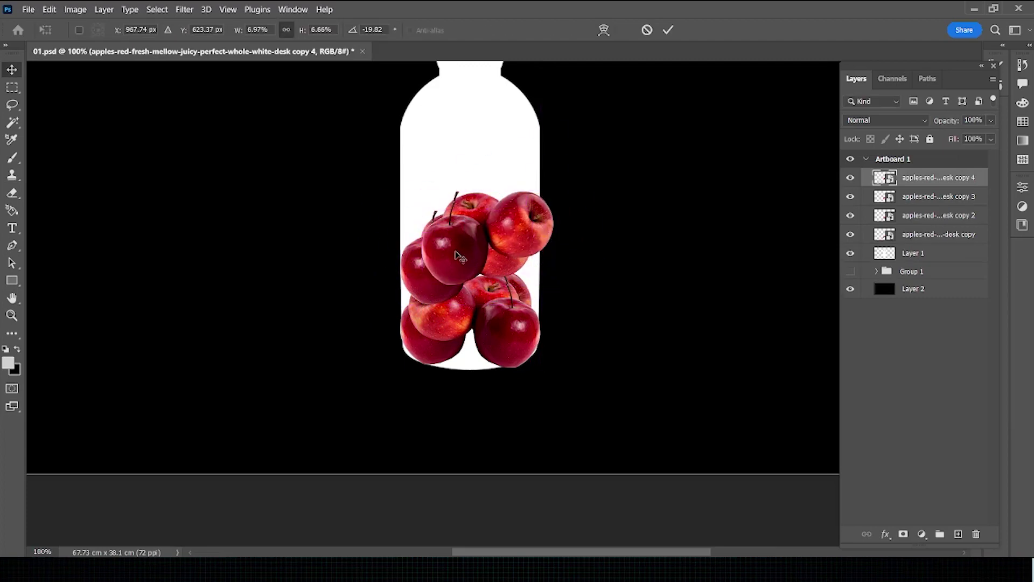
right_click(456, 252)
left_click(503, 496)
left_click_drag(526, 236, 514, 229)
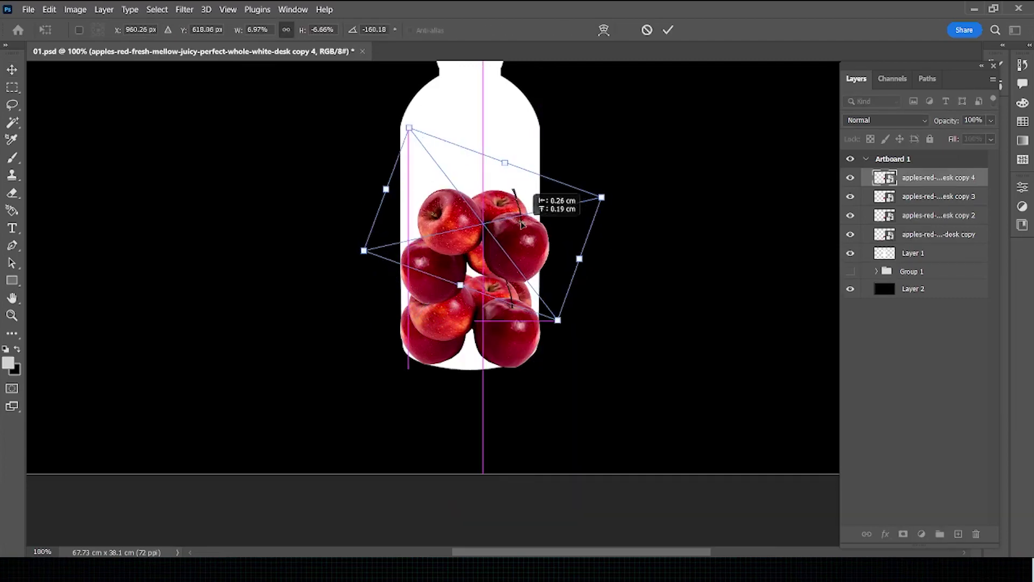
key("Return")
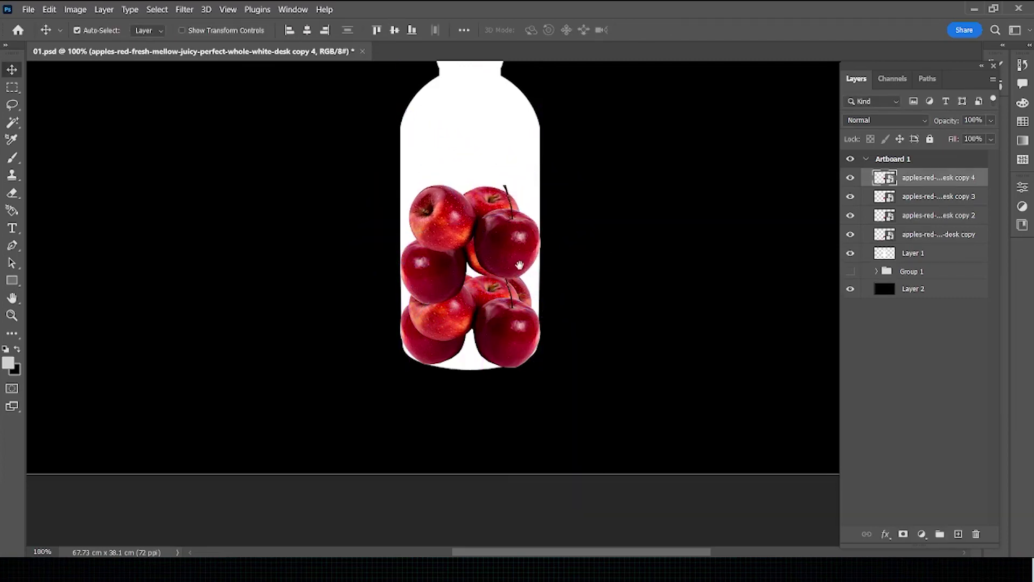
- Settle an apple copy into the stack and drag another duplicate higher up the bottle
scroll(473, 270, "up", 3)
left_click_drag(435, 329, 443, 294)
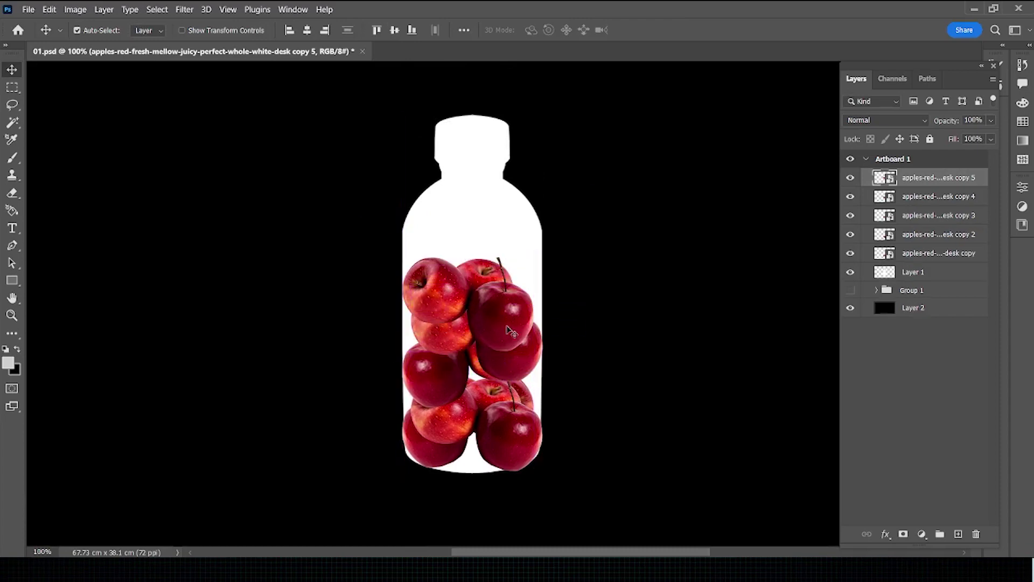
left_click_drag(509, 331, 519, 282)
key("ctrl+t")
- Flip the sixth apple copy horizontally, rotate it about 25°, and move it up and right
right_click(510, 264)
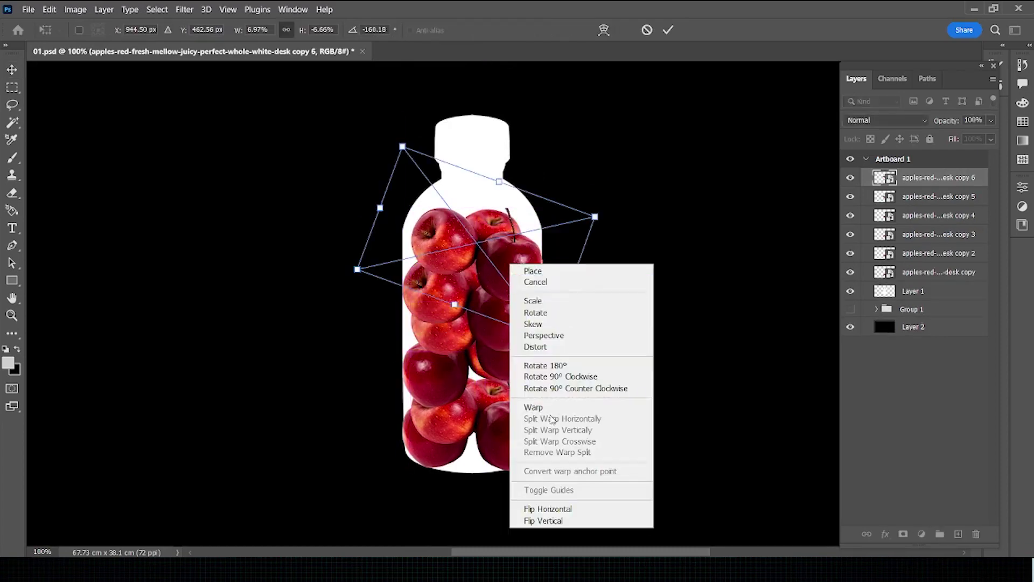
left_click(550, 507)
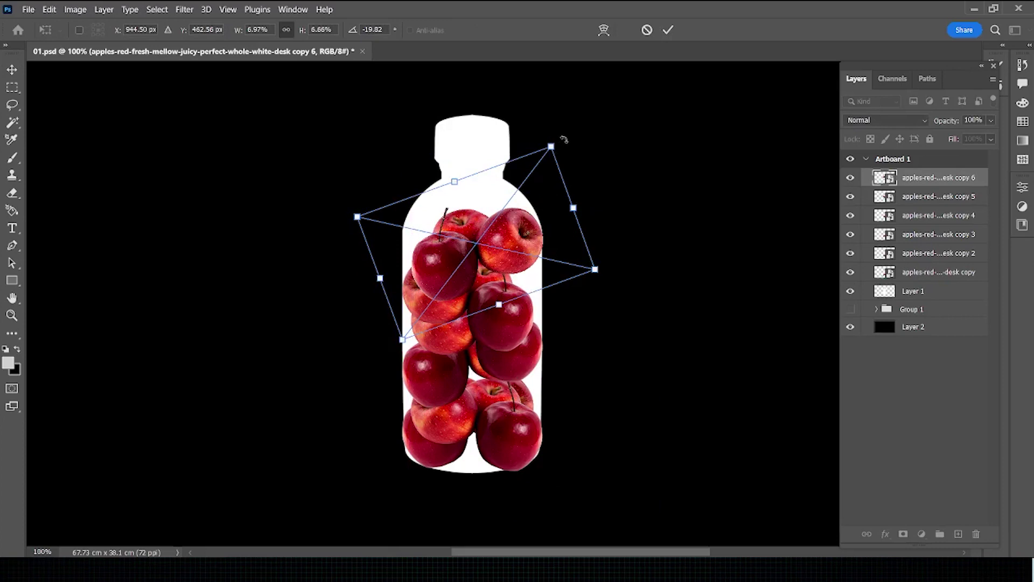
left_click_drag(564, 139, 597, 228)
mouse_move(485, 284)
left_mouse_down()
mouse_move(493, 272)
mouse_move(502, 389)
left_mouse_up()
key("Return")
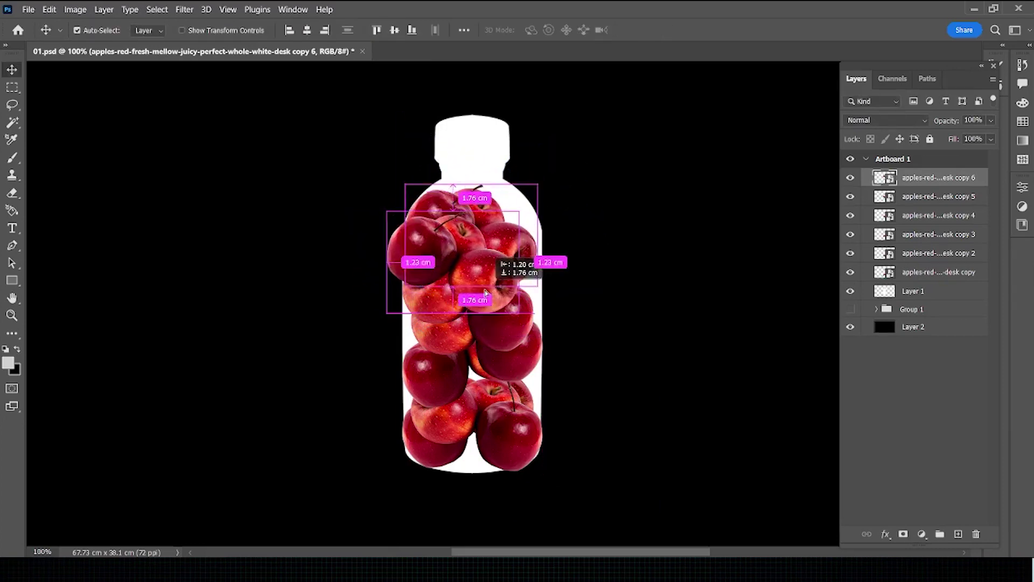
- Duplicate the apple and rotate and position copy 8 toward the bottle's lower part
key("ctrl+alt+t")
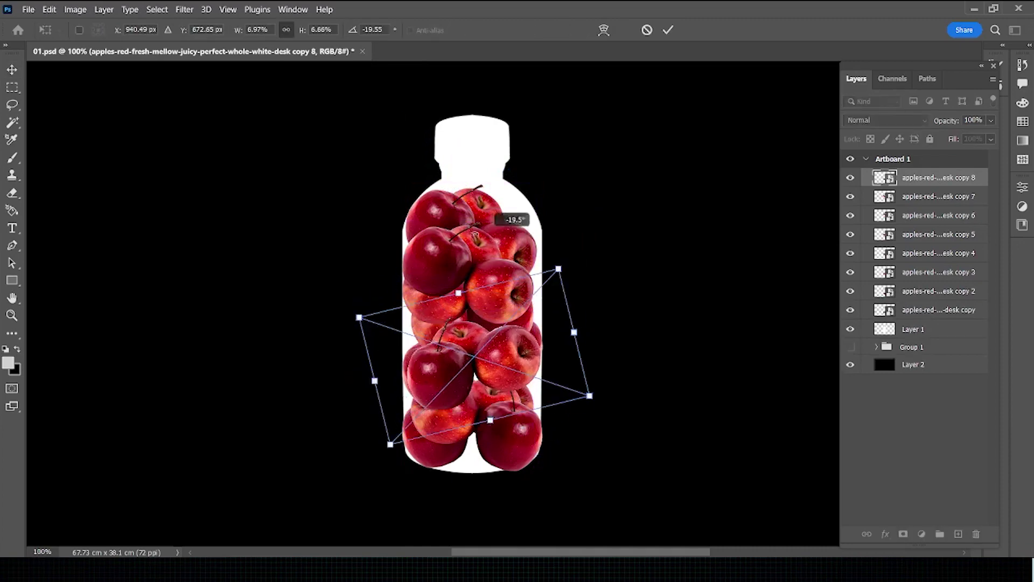
left_click_drag(471, 391, 481, 441)
left_click_drag(555, 301, 577, 273)
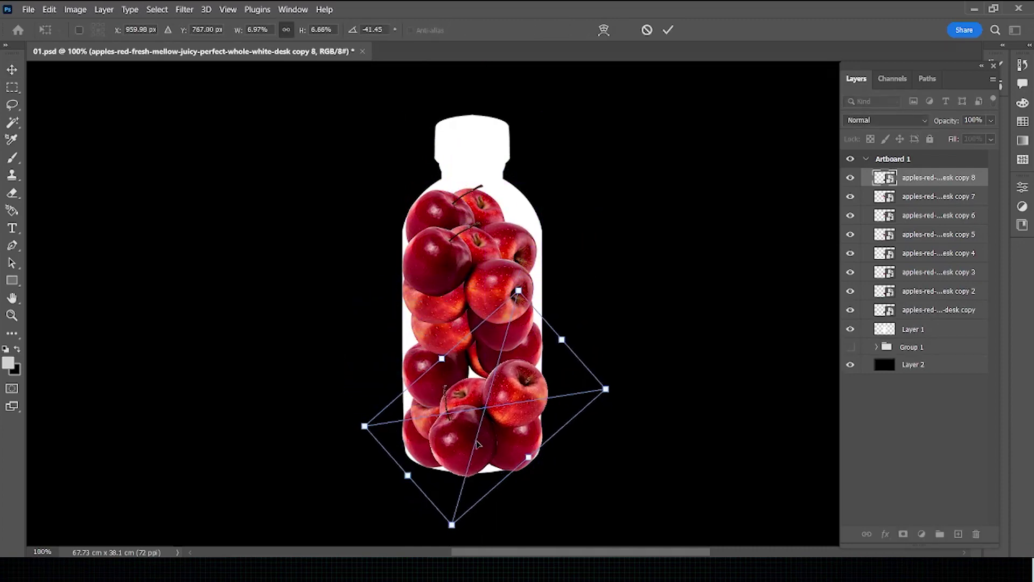
left_click_drag(481, 442, 476, 440)
mouse_move(571, 290)
left_mouse_down()
mouse_move(561, 322)
mouse_move(581, 350)
left_mouse_up()
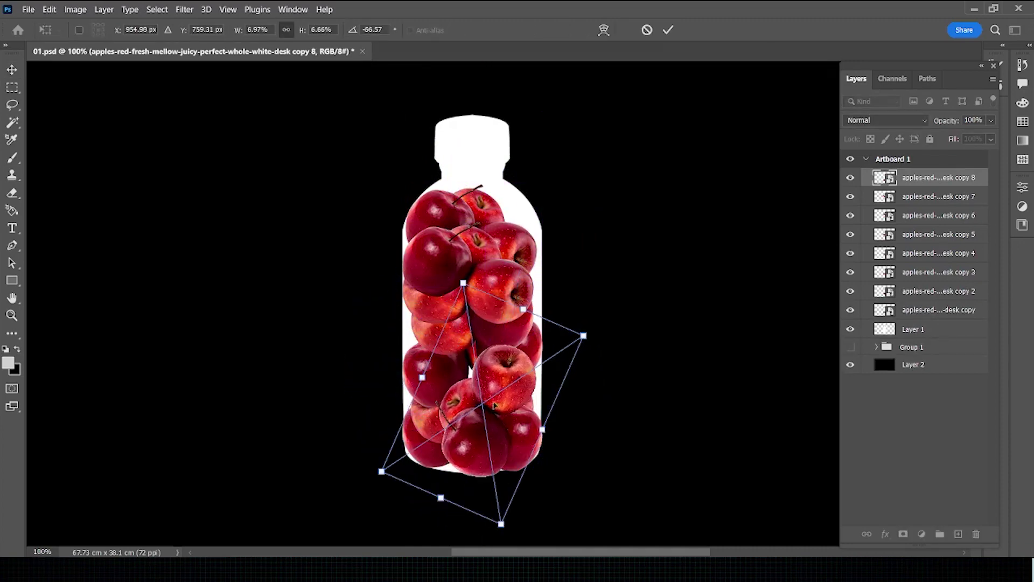
left_click_drag(484, 459, 478, 455)
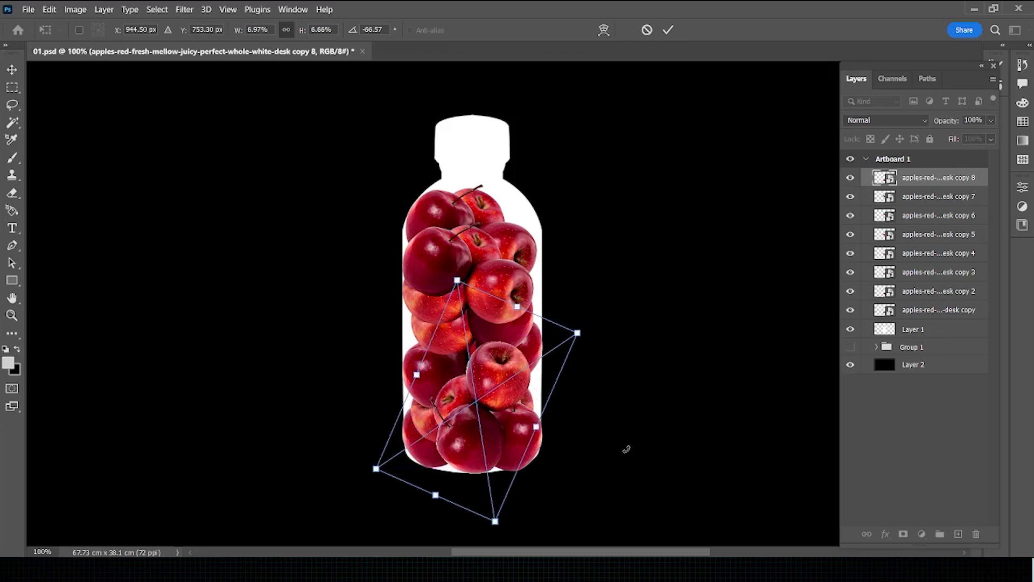
key("Return")
- Reposition the copy 7 apple inside the bottle, nudging it slightly right
mouse_move(477, 287)
left_mouse_down()
mouse_move(486, 313)
mouse_move(479, 301)
left_mouse_up()
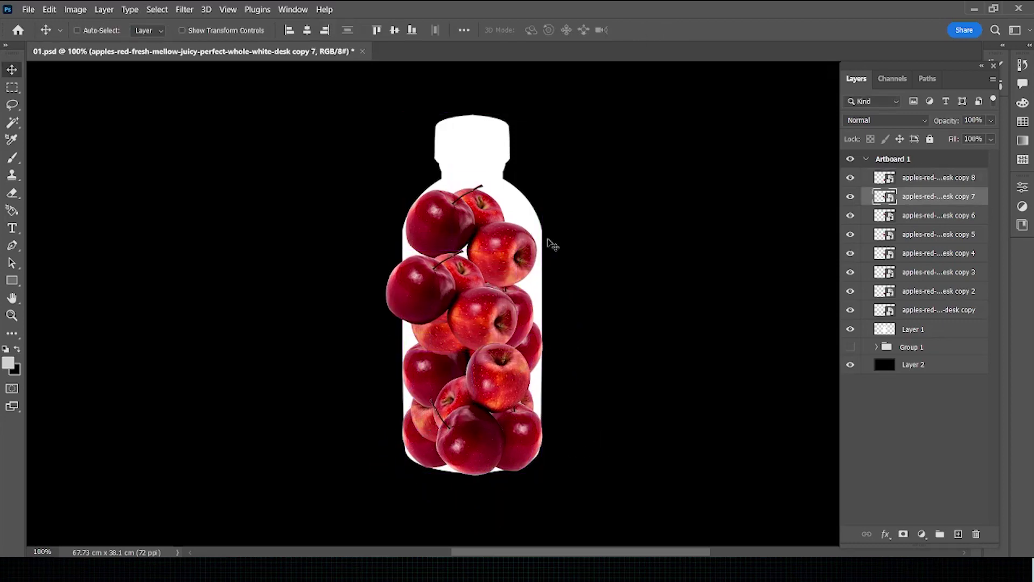
key("ctrl+t")
left_click_drag(553, 231, 407, 151)
left_click_drag(431, 328, 425, 329)
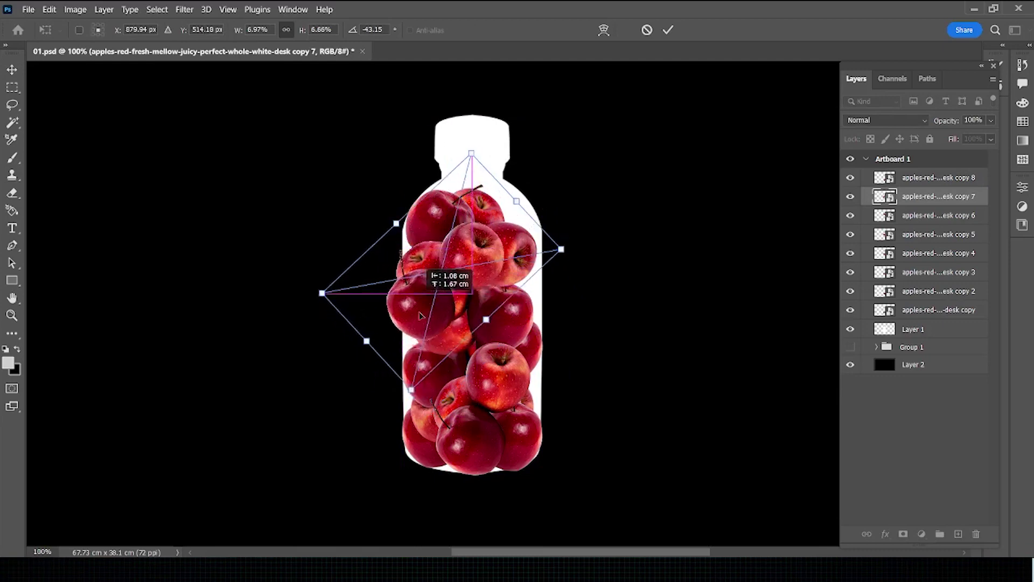
key("Right")
key("Right")
key("Right")
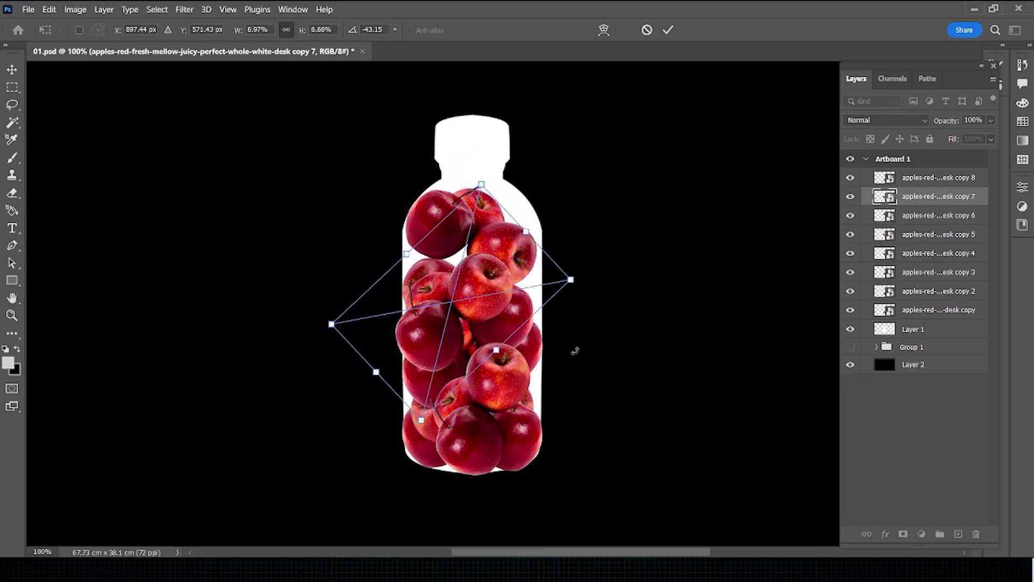
key("Right")
key("Right")
key("Right")
key("Right")
key("Right")
key("Right")
key("Right")
key("Right")
key("Right")
key("Return")
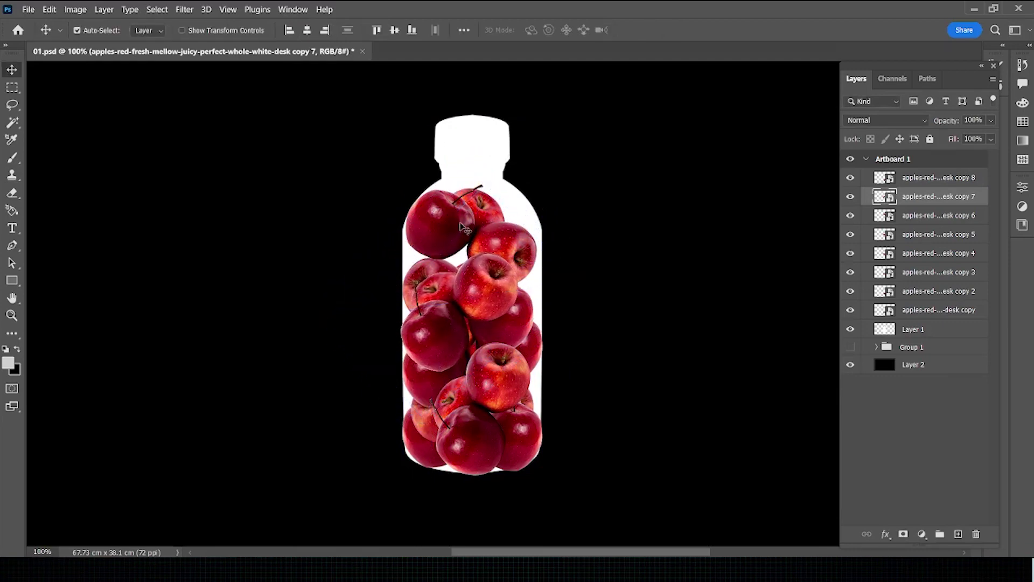
- Pull copy 9 upward, scale it slightly smaller, and rotate it to about -21°
left_click_drag(482, 291, 483, 208, "alt")
key("ctrl+t")
mouse_move(554, 156)
left_mouse_down()
mouse_move(608, 168)
mouse_move(598, 220)
left_mouse_up()
left_click_drag(474, 238, 484, 233)
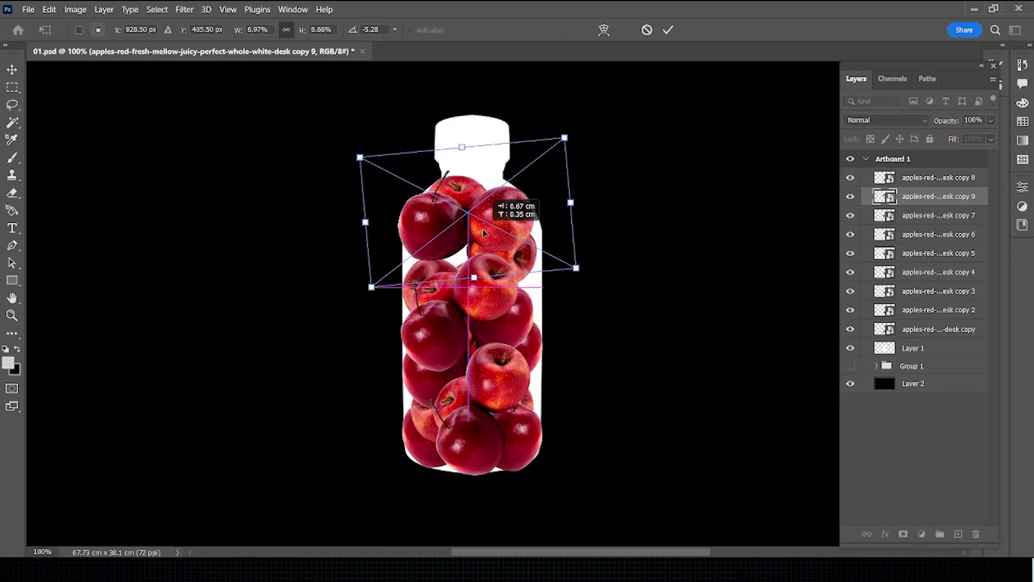
left_click_drag(365, 221, 377, 213)
left_click_drag(469, 223, 477, 216)
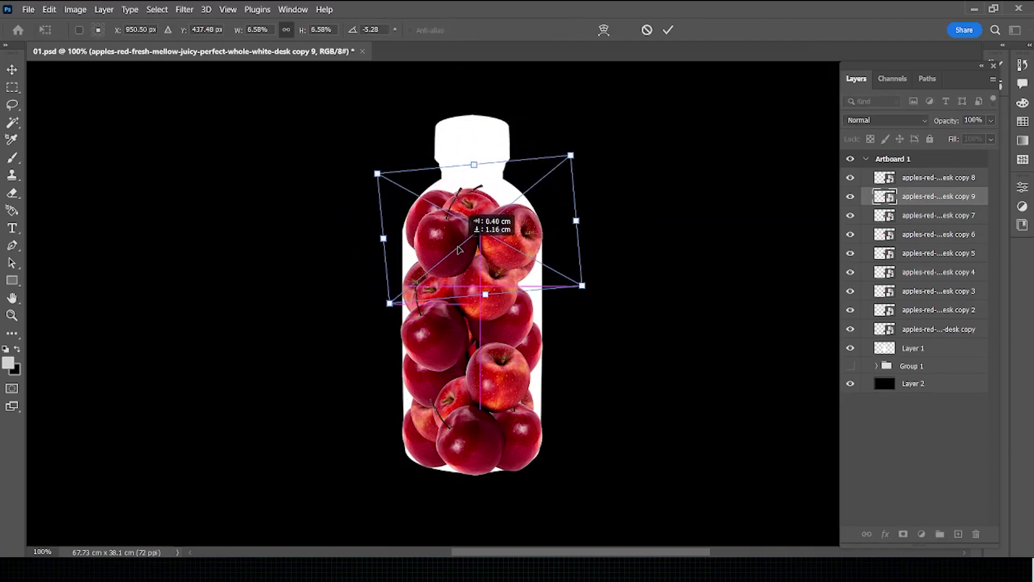
left_click_drag(581, 132, 559, 109)
left_click_drag(504, 239, 502, 243)
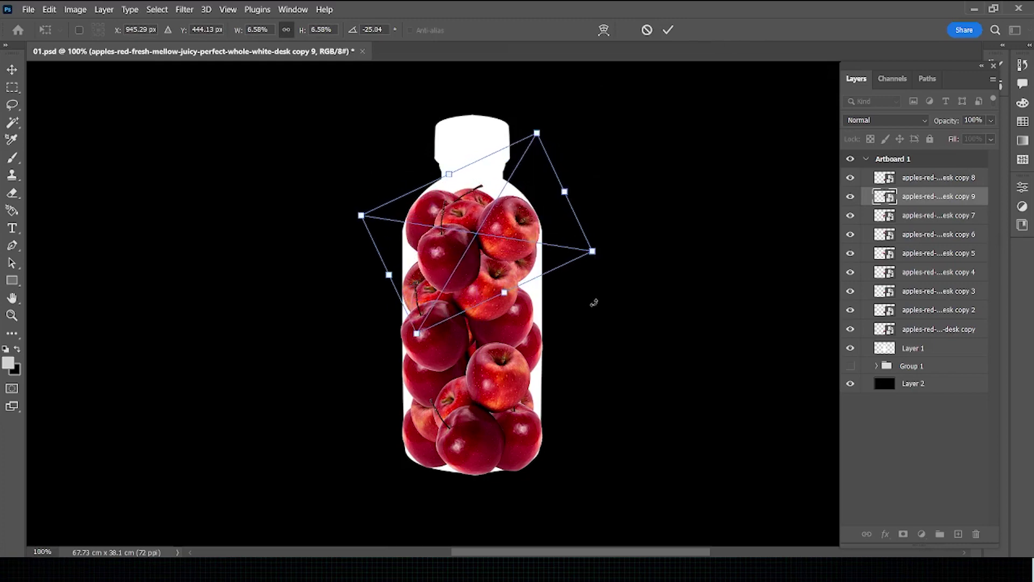
key("Return")
- Duplicate copy 10 to the top of the layer stack, flip it vertically, and place it in the bottle
left_click_drag(441, 345, 468, 335)
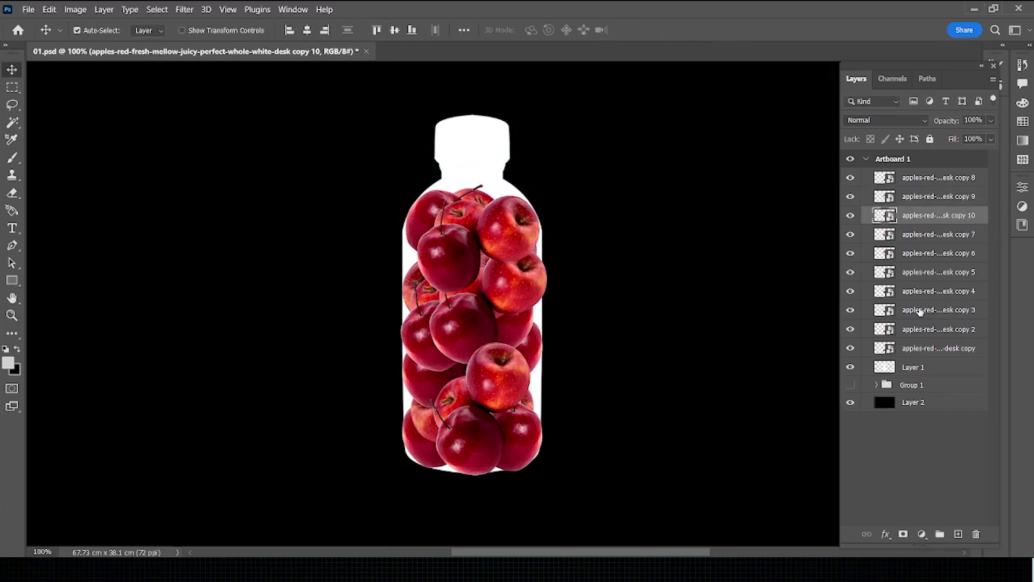
left_click_drag(922, 217, 922, 171)
left_click_drag(570, 249, 588, 250)
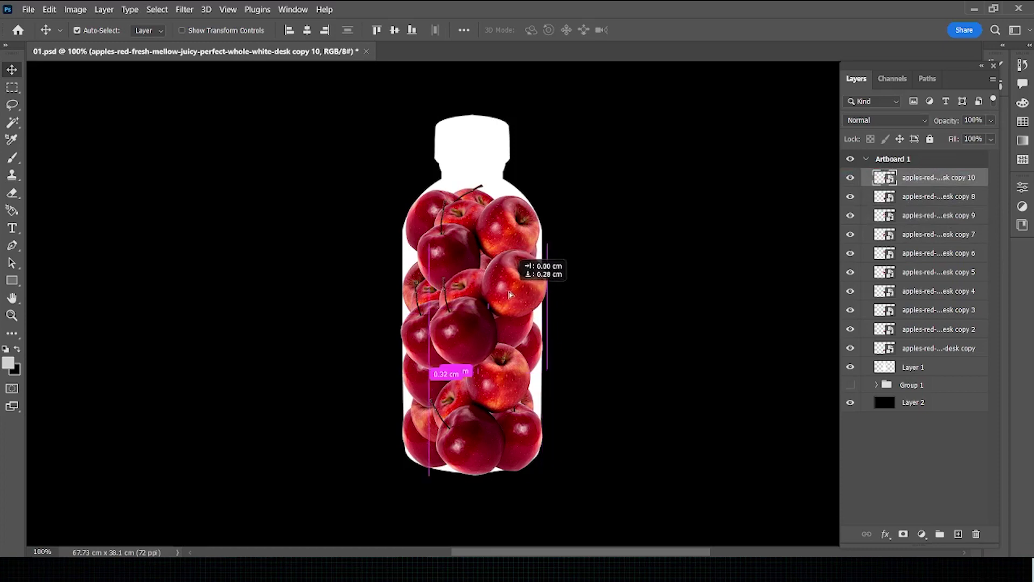
key("ctrl+t")
right_click(498, 310)
left_click(540, 298)
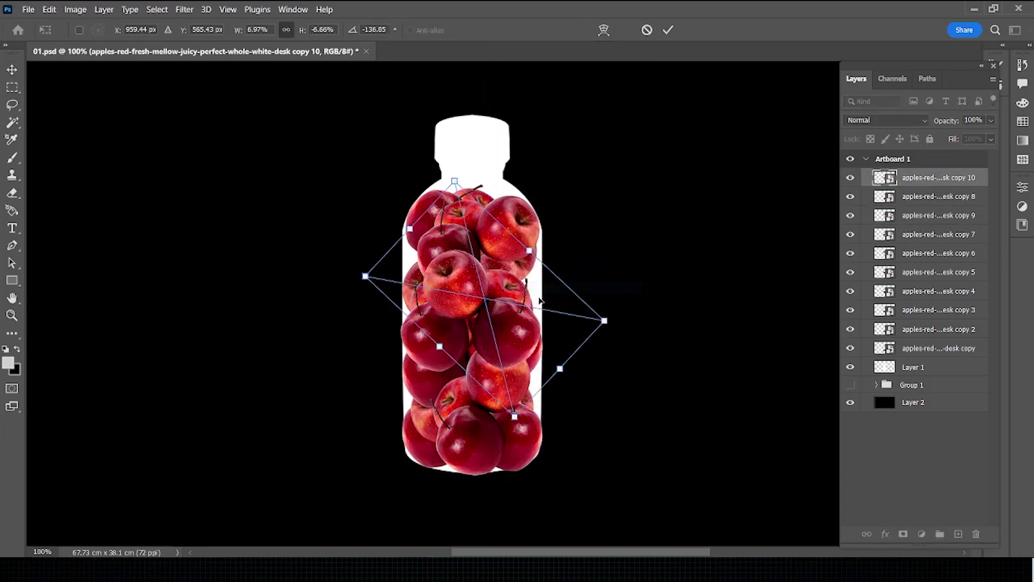
left_click_drag(501, 335, 460, 296)
key("Return")
scroll(500, 329, "up", 5)
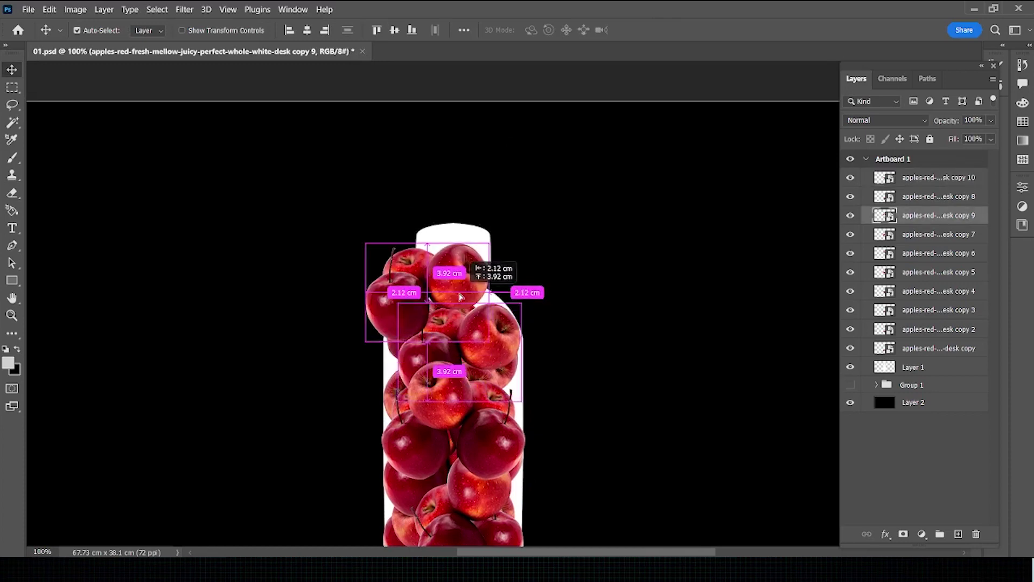
- Rotate and move the eleventh apple copy onto the bottle's shoulder below the cap
key("ctrl+t")
left_click_drag(520, 208, 525, 194)
left_click_drag(457, 347, 425, 303)
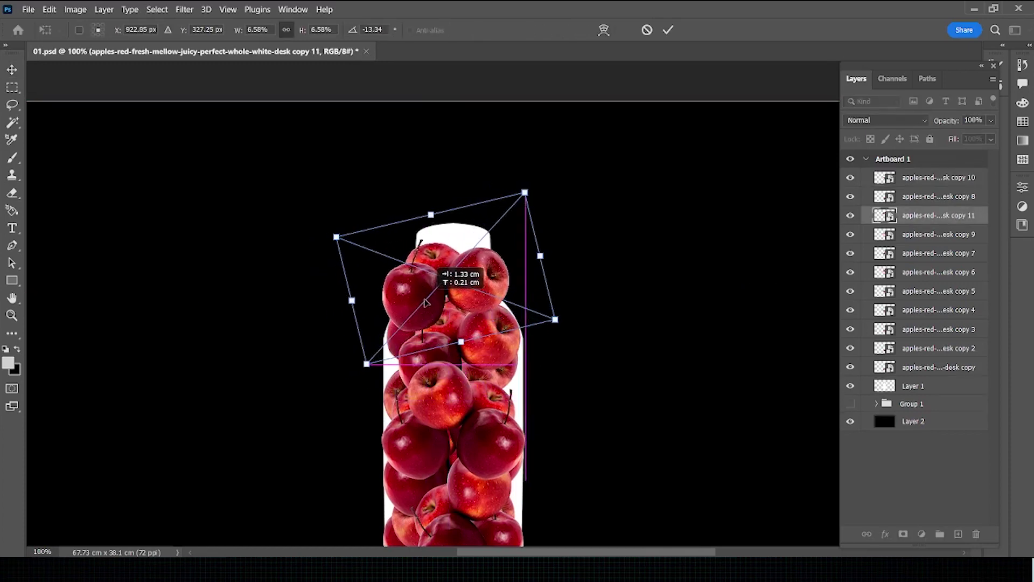
left_click_drag(556, 164, 517, 143)
left_click_drag(498, 273, 502, 298)
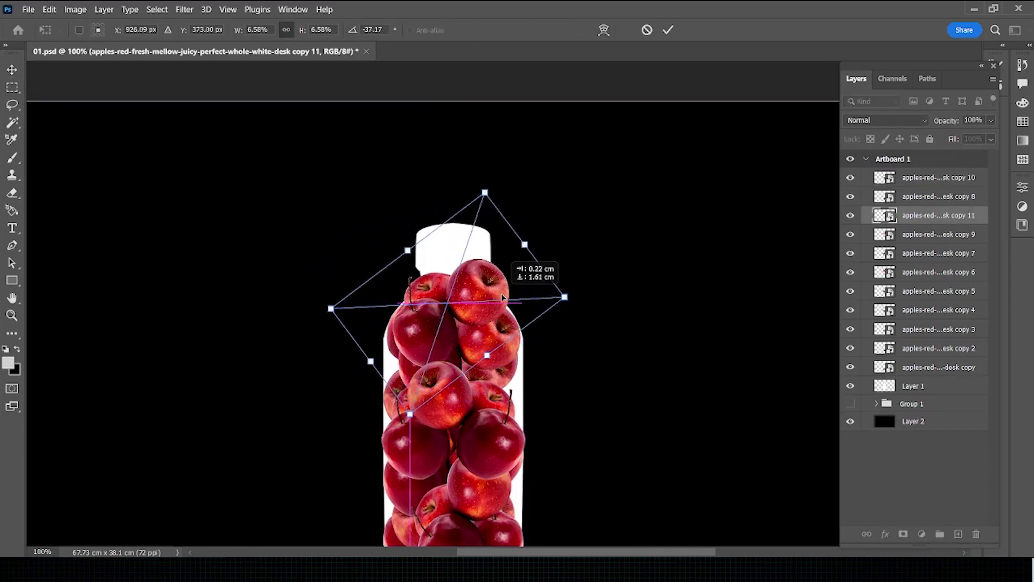
left_click_drag(565, 273, 538, 377)
left_click_drag(439, 313, 450, 311)
key("Return")
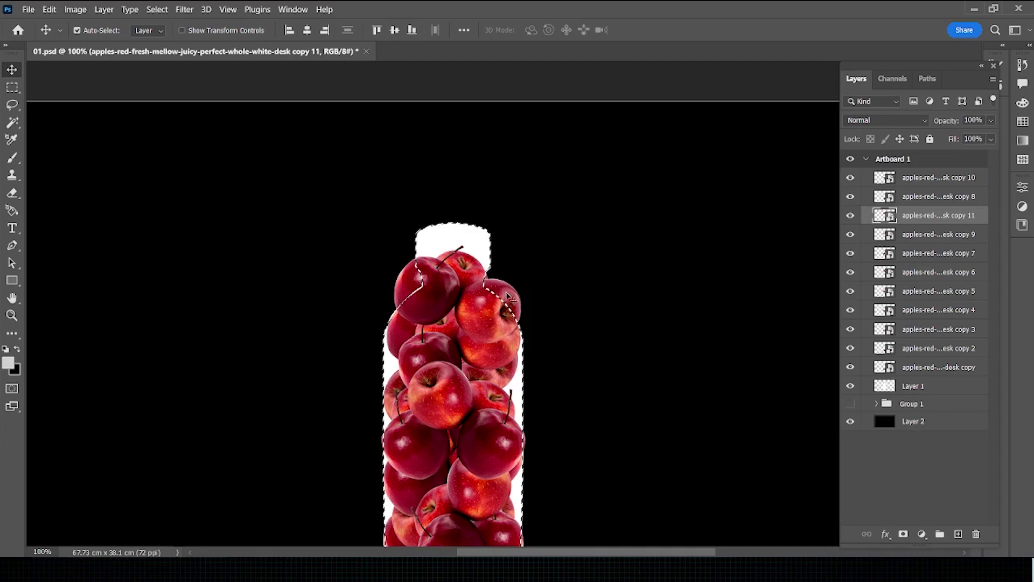
key("b")
key("v")
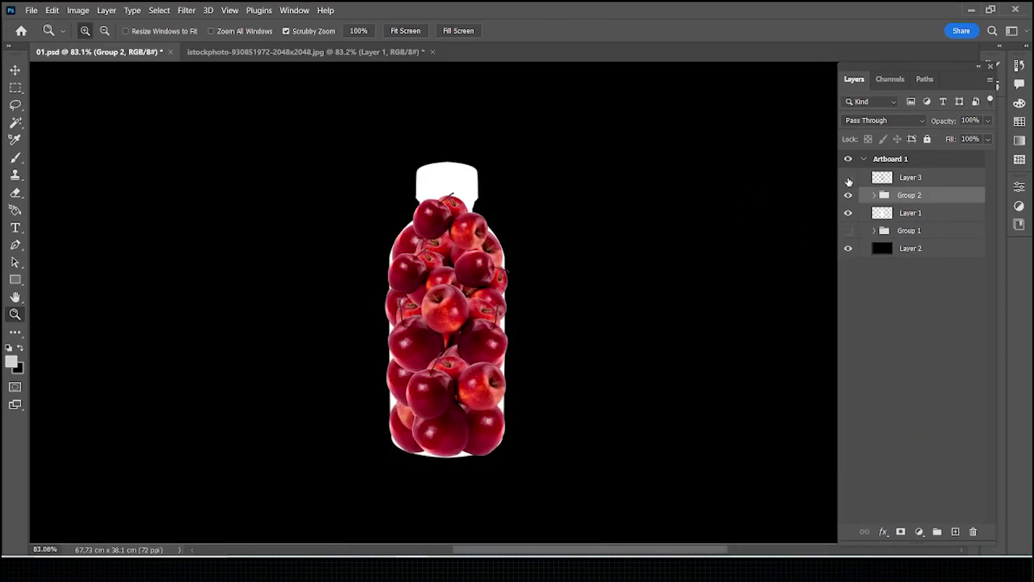
- Show the green leaves on Layer 3 and move that layer into Group 2
left_click(848, 177)
left_click(890, 183)
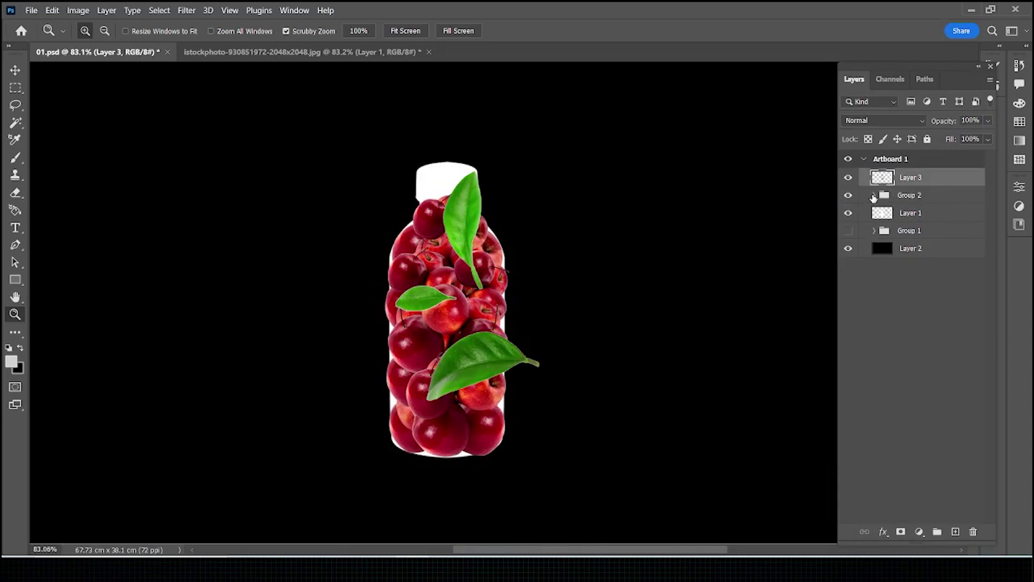
left_click(849, 178)
left_click(848, 178)
left_click_drag(917, 194, 915, 195)
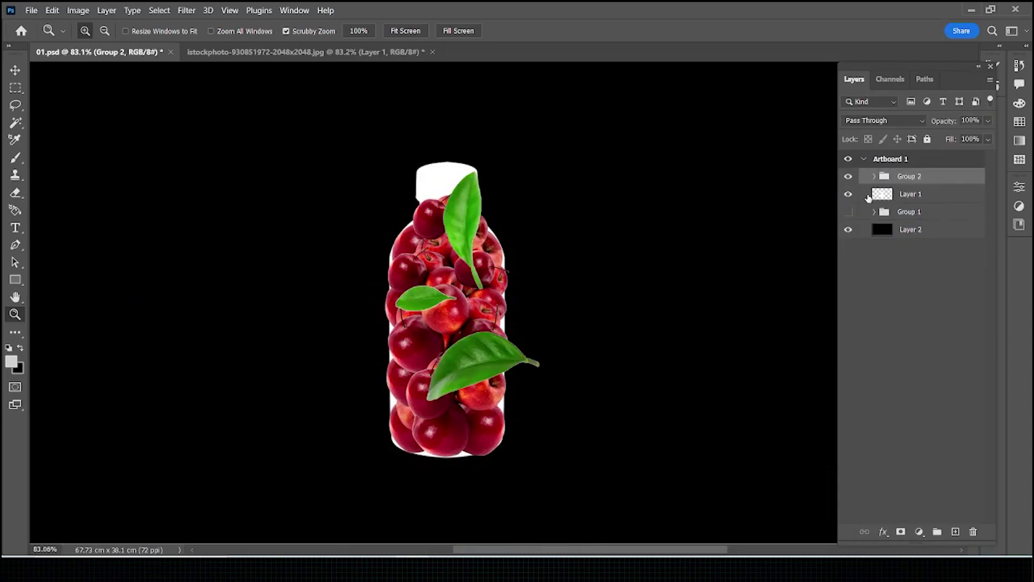
left_click(873, 177)
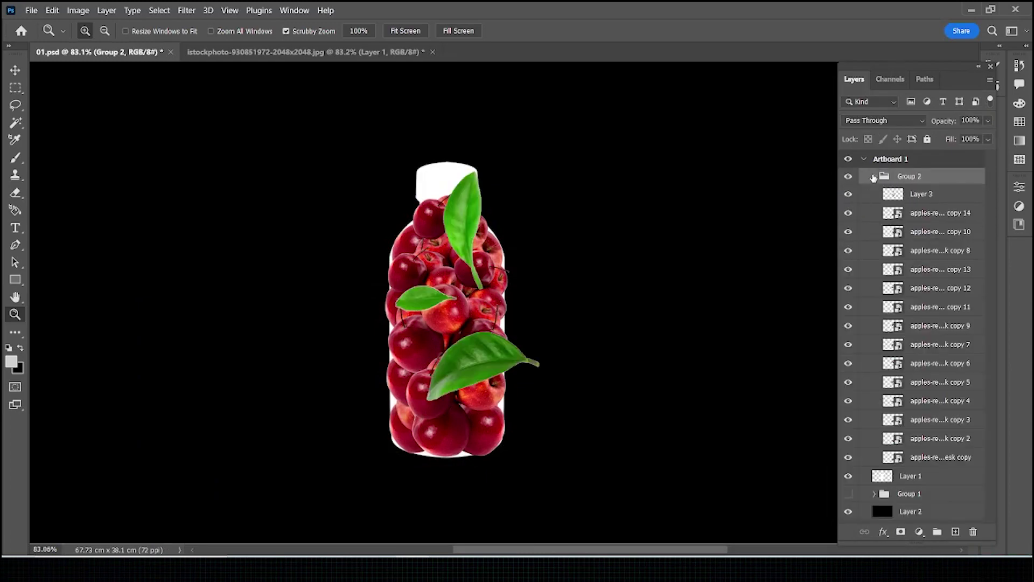
left_click(847, 195)
left_click(847, 195)
- Try resizing Group 2, undo it, then ungroup Group 2's layers
key("ctrl+t")
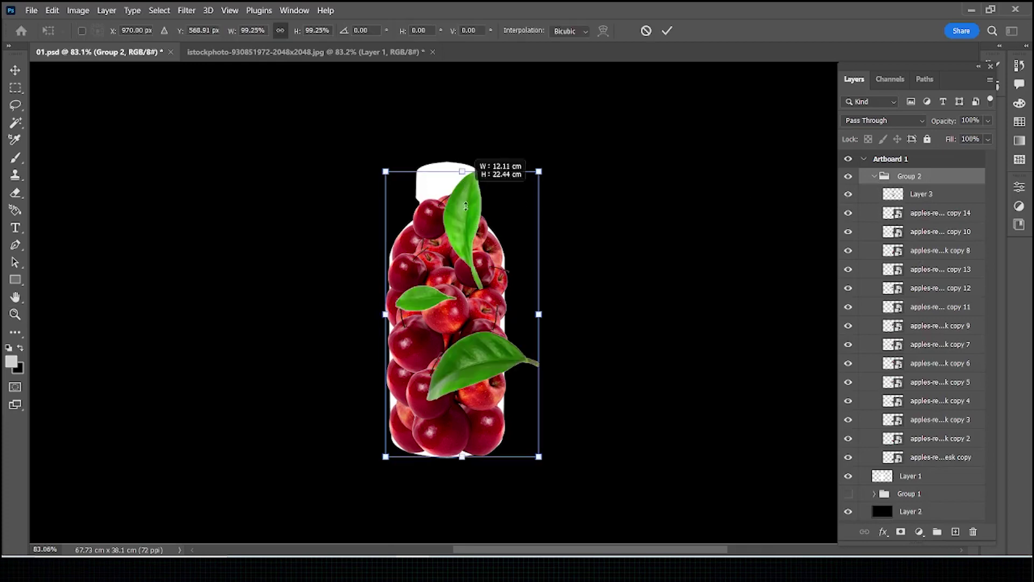
left_click_drag(466, 206, 463, 232)
key("ctrl+z")
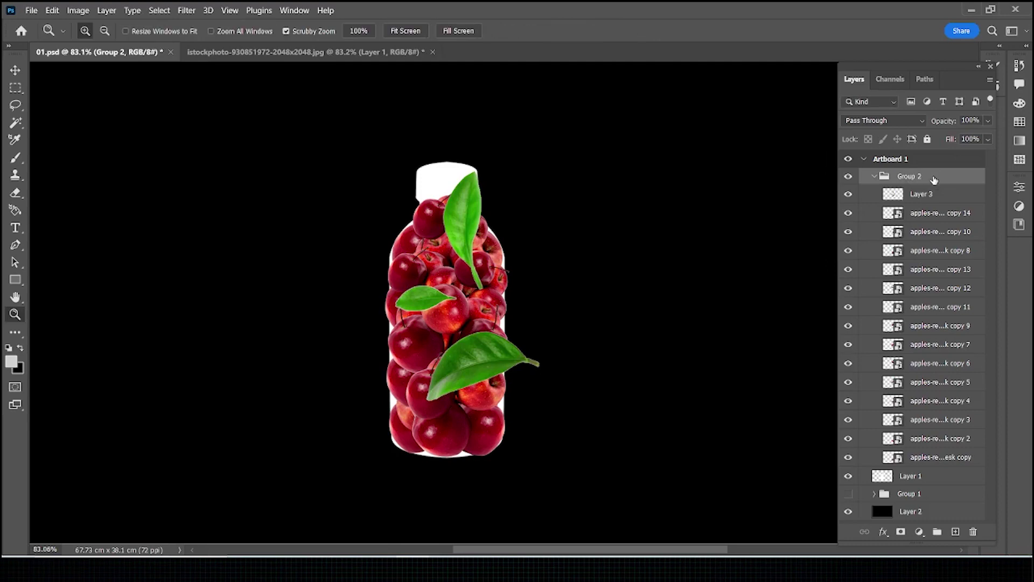
right_click(933, 182)
left_click(840, 88)
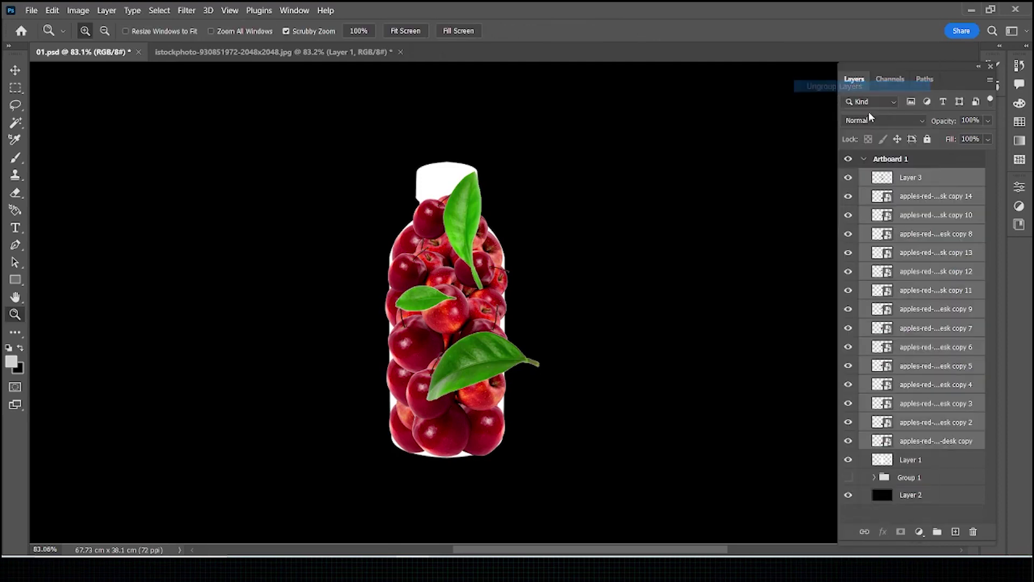
- Shrink the leaves to about half size, place them at the bottle's upper left, rotated about 47°
left_click(923, 182)
key("v")
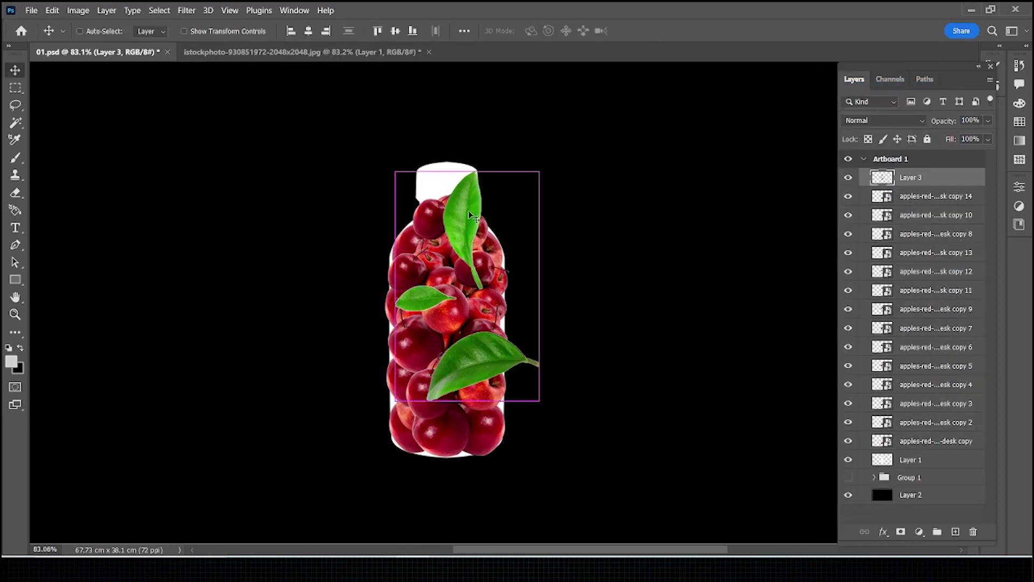
key("ctrl+t")
left_click_drag(539, 400, 466, 285)
left_click_drag(463, 237, 447, 267)
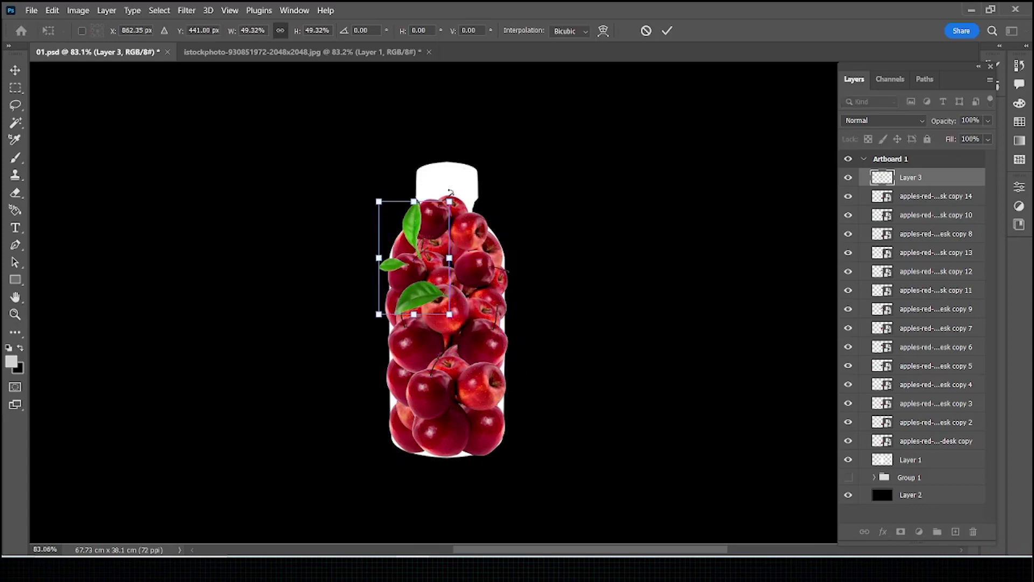
mouse_move(451, 192)
left_mouse_down()
mouse_move(488, 241)
mouse_move(437, 229)
left_mouse_up()
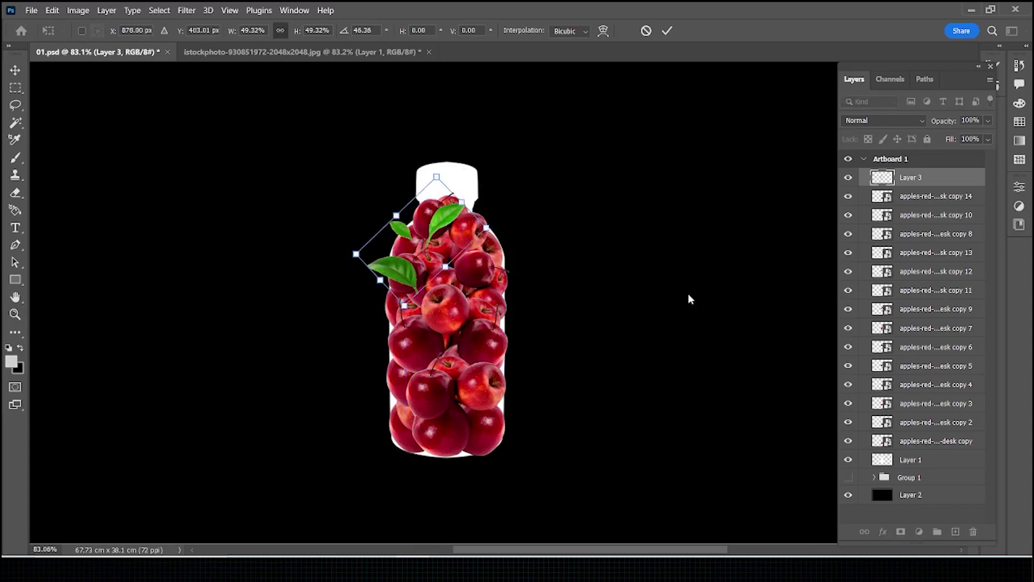
key("Return")
- Put the leaves layer behind the apples, beside the bottle, with a leaf copy on its right
left_click_drag(910, 177, 910, 432)
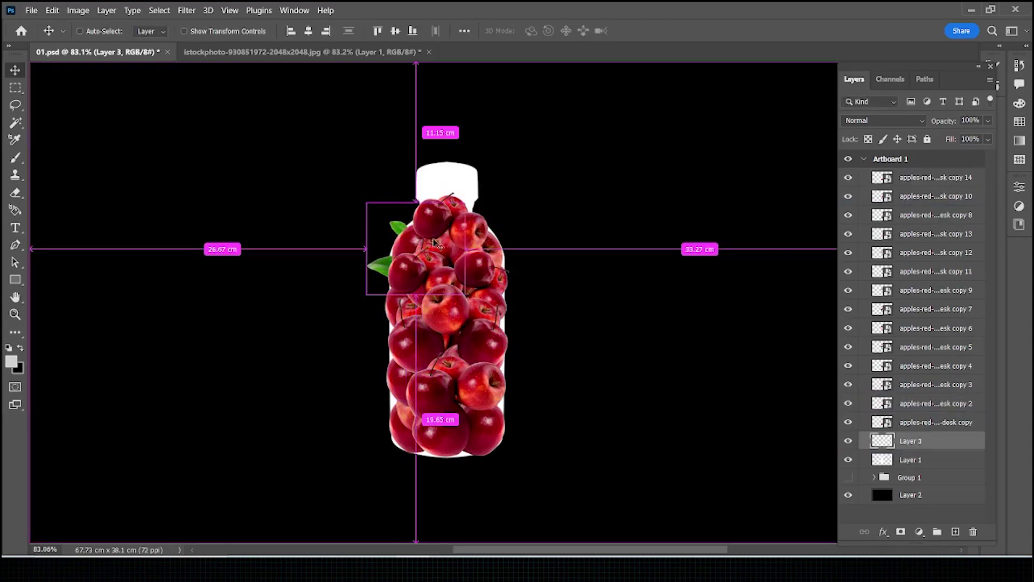
key("ctrl+t")
mouse_move(397, 231)
left_mouse_down()
mouse_move(384, 221)
mouse_move(519, 224)
left_mouse_up()
key("Return")
key("ctrl+t")
mouse_move(566, 183)
left_mouse_down()
mouse_move(509, 223)
mouse_move(535, 304)
left_mouse_up()
key("Return")
- Mirror the right leaf copy horizontally and raise Layer 3 copy 2 in the stack
key("ctrl+t")
right_click(522, 268)
left_click(570, 533)
key("Return")
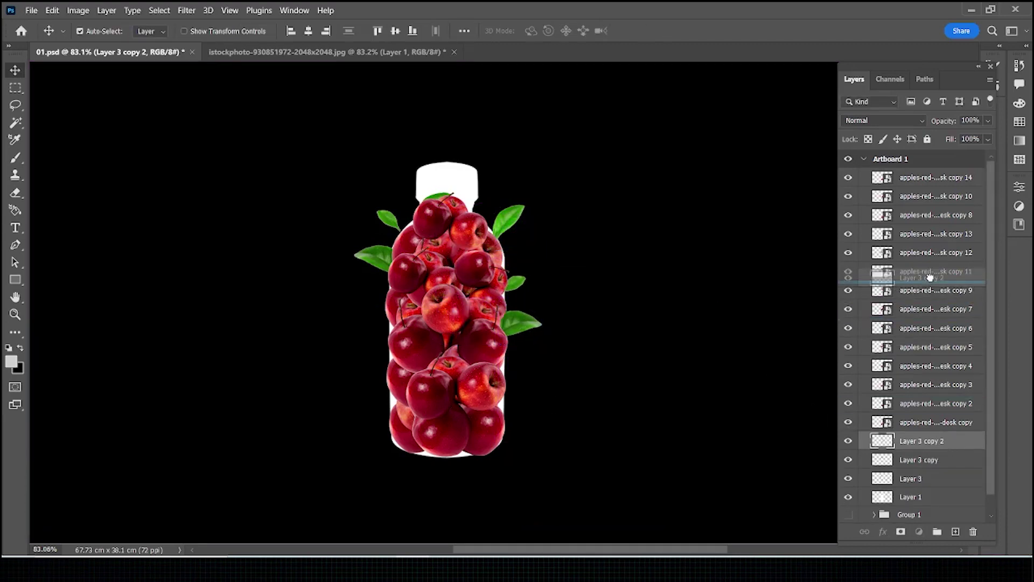
left_click_drag(943, 443, 943, 294)
- Add a horizontally flipped leaf copy on the bottle's left, set slightly lower
left_click_drag(522, 326, 435, 380)
key("ctrl+t")
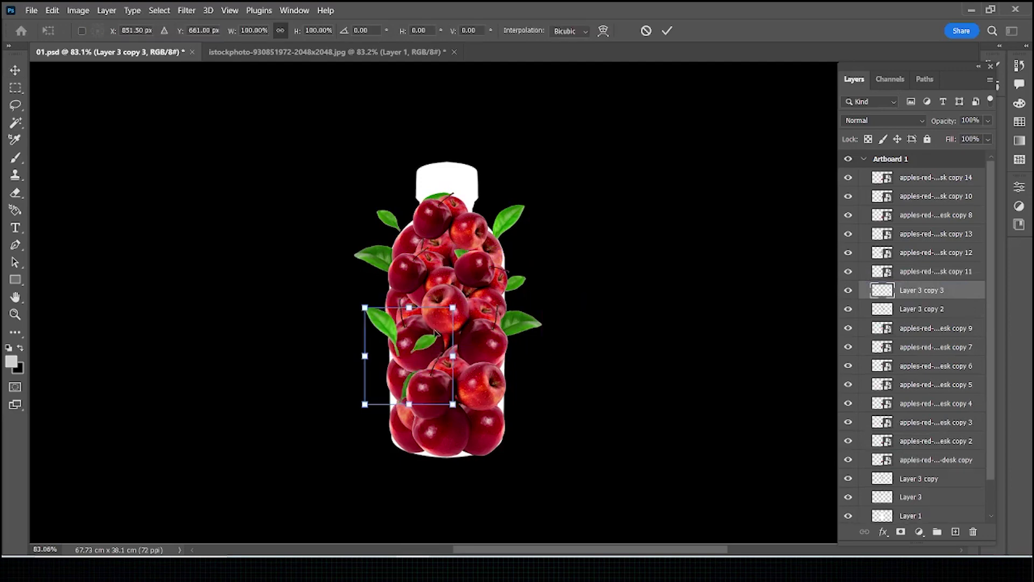
right_click(422, 338)
left_click(461, 322)
left_click_drag(410, 355, 413, 375)
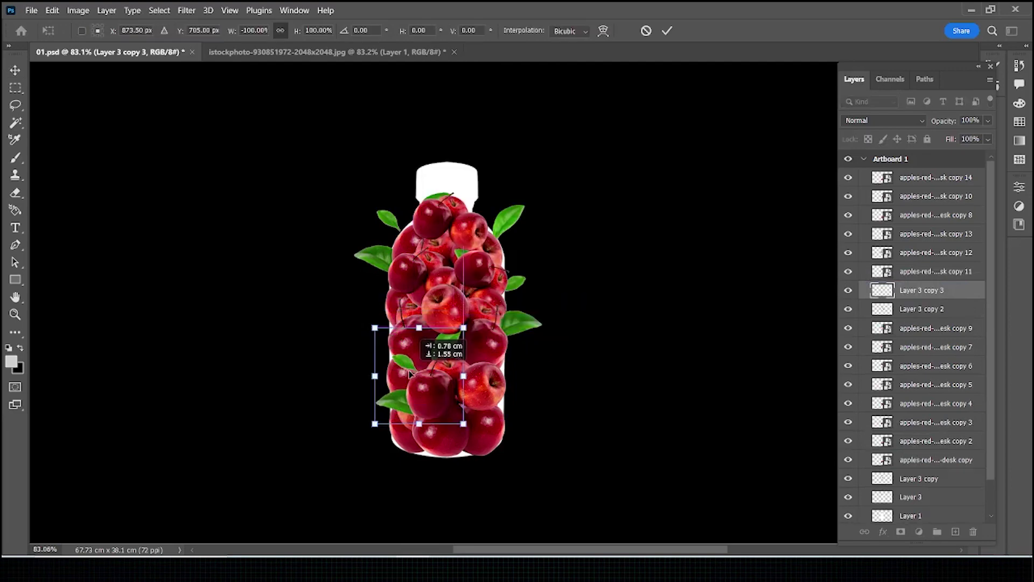
key("Return")
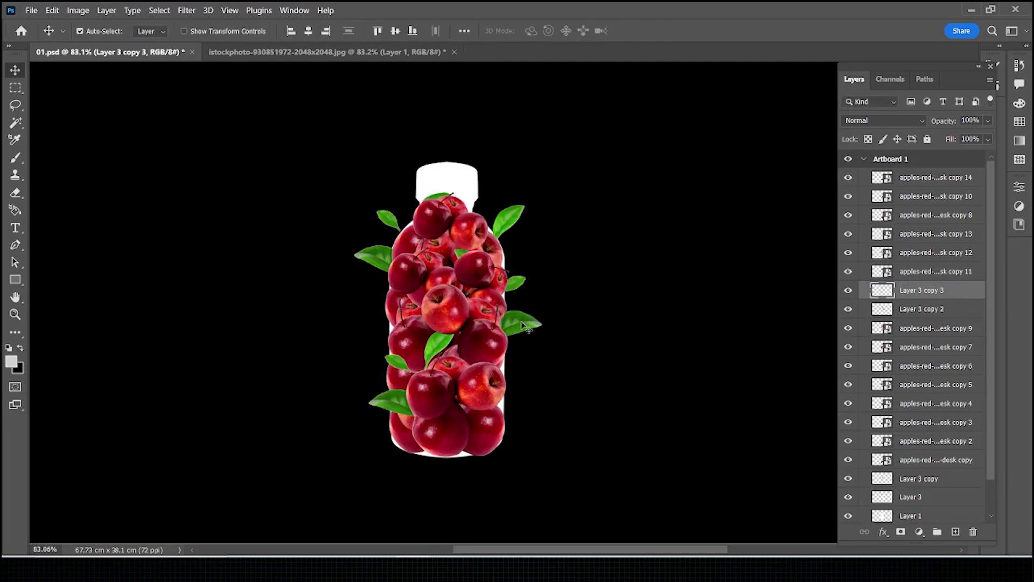
- Add another horizontally flipped leaf copy at the bottle's lower left
mouse_move(521, 323)
left_mouse_down()
mouse_move(500, 447)
mouse_move(486, 434)
left_mouse_up()
key("ctrl+t")
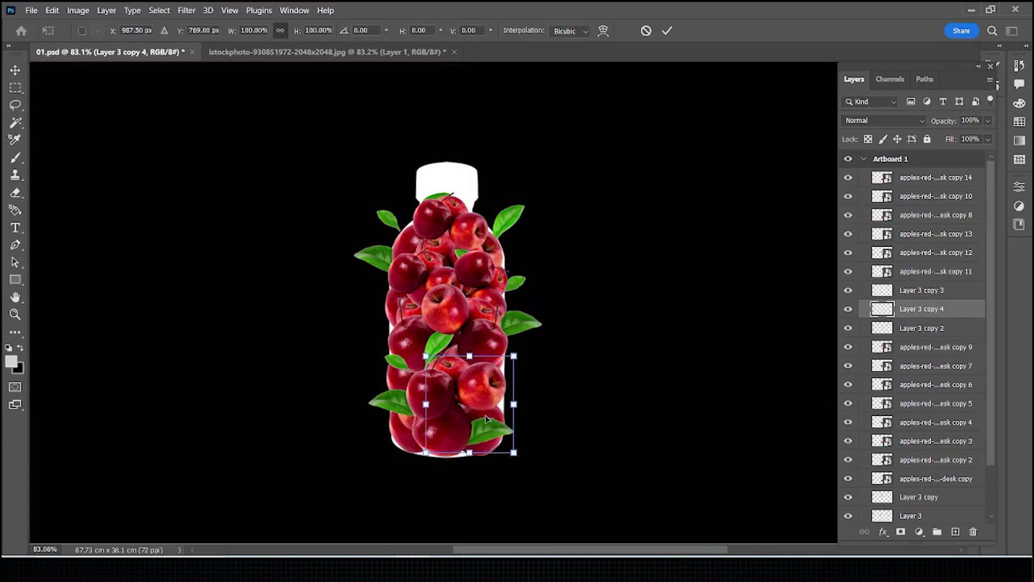
right_click(485, 421)
left_click(521, 399)
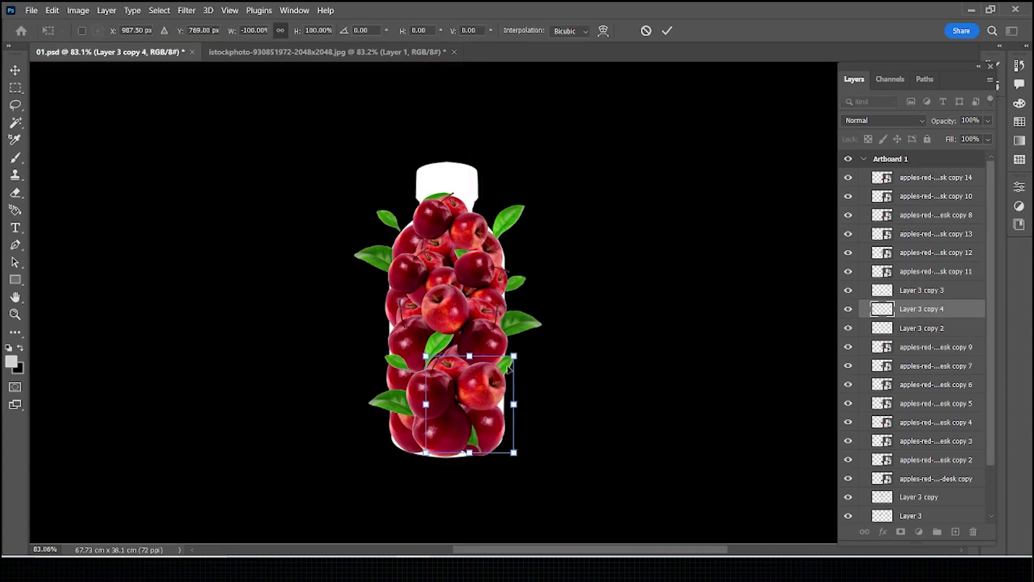
key("Return")
- Nudge the top-right leaf up and left, then save the document
left_click(509, 218)
key("ctrl+t")
mouse_move(510, 217)
left_mouse_down()
mouse_move(494, 200)
mouse_move(504, 198)
left_mouse_up()
key("Return")
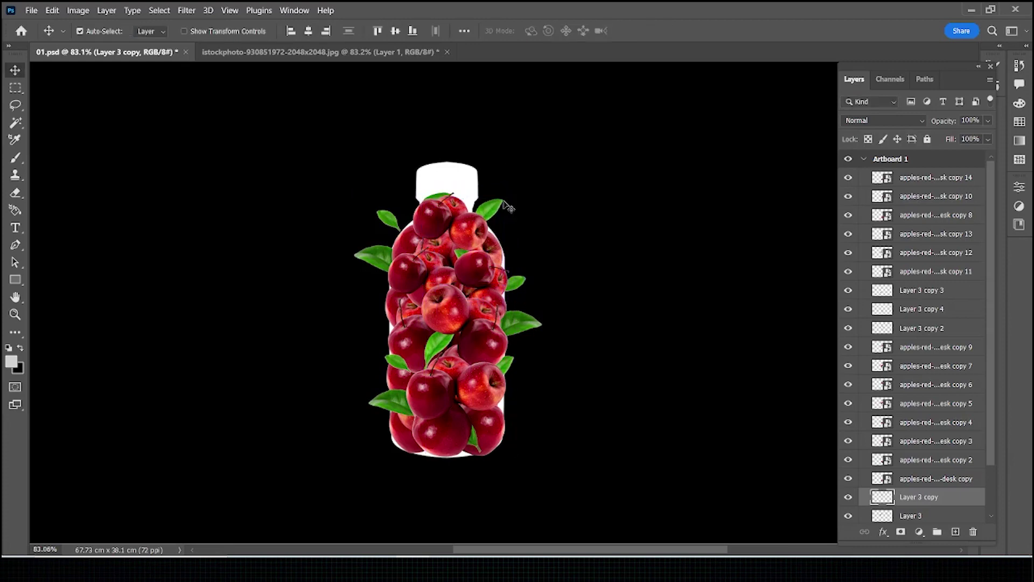
left_click(375, 259)
key("ctrl+s")
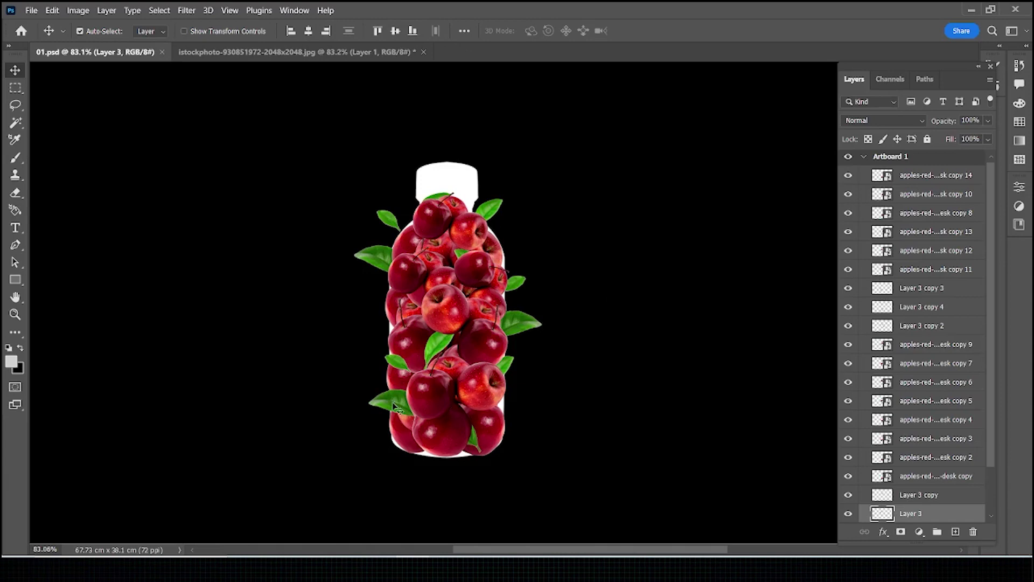
- Move a leaf to the bottle's lower right, rotate it along the bottle, and save
left_click_drag(395, 408, 520, 362)
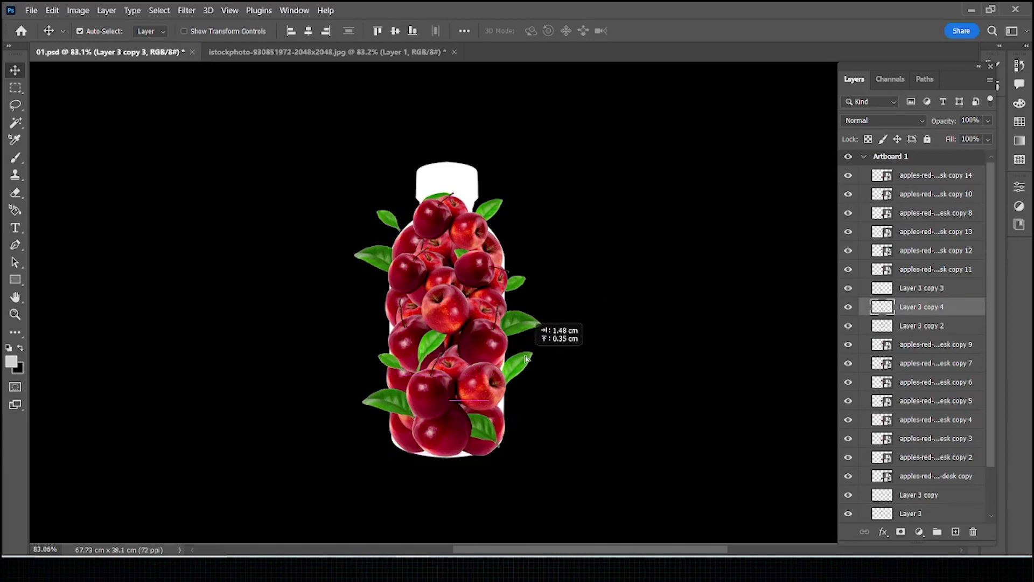
key("ctrl+t")
mouse_move(556, 358)
left_mouse_down()
mouse_move(498, 484)
mouse_move(509, 425)
left_mouse_up()
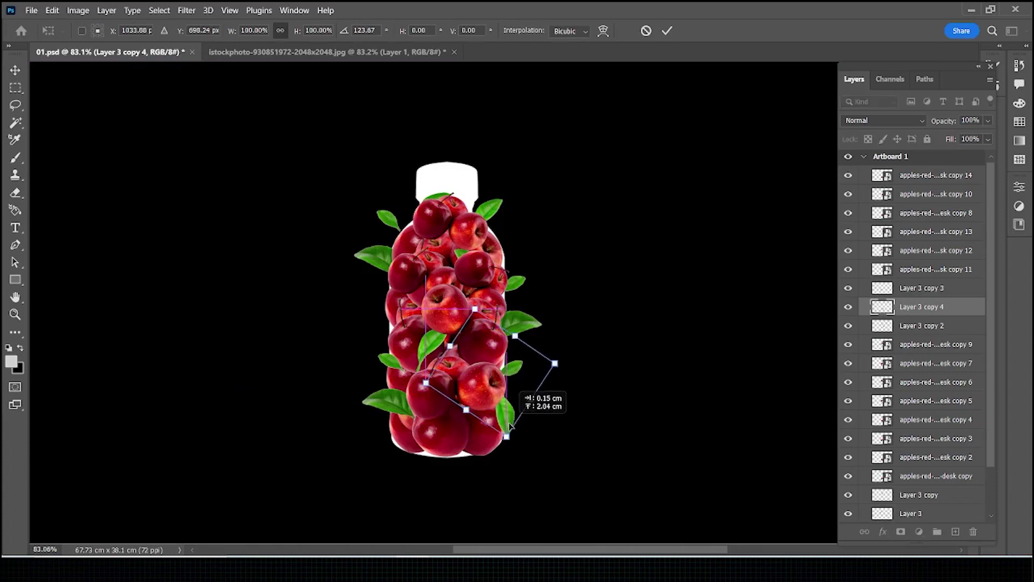
key("Return")
key("ctrl+s")
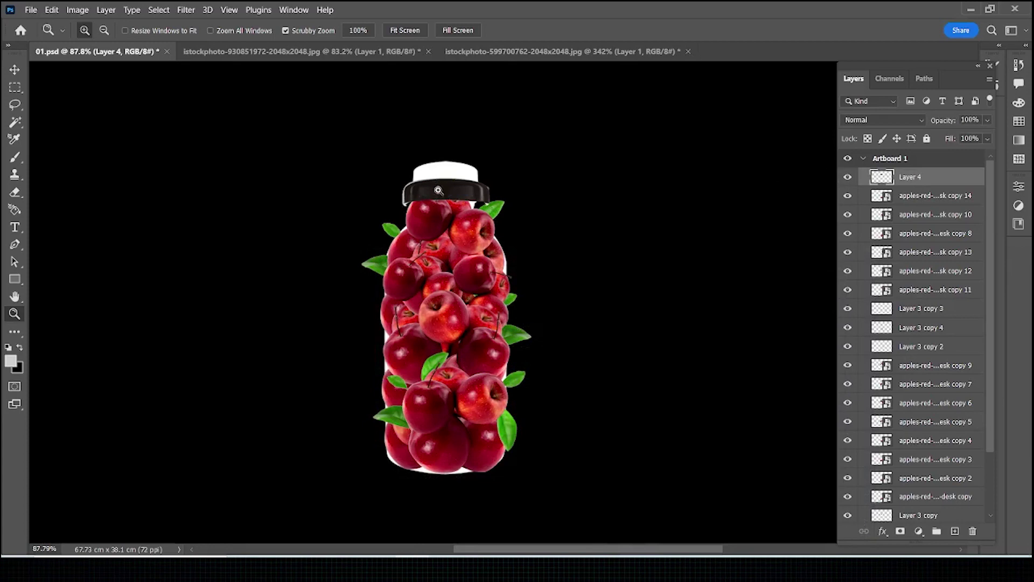
- Tilt the black cap slightly and zoom in on the bottle top
left_click(438, 190)
key("ctrl+t")
left_click_drag(533, 162, 543, 149)
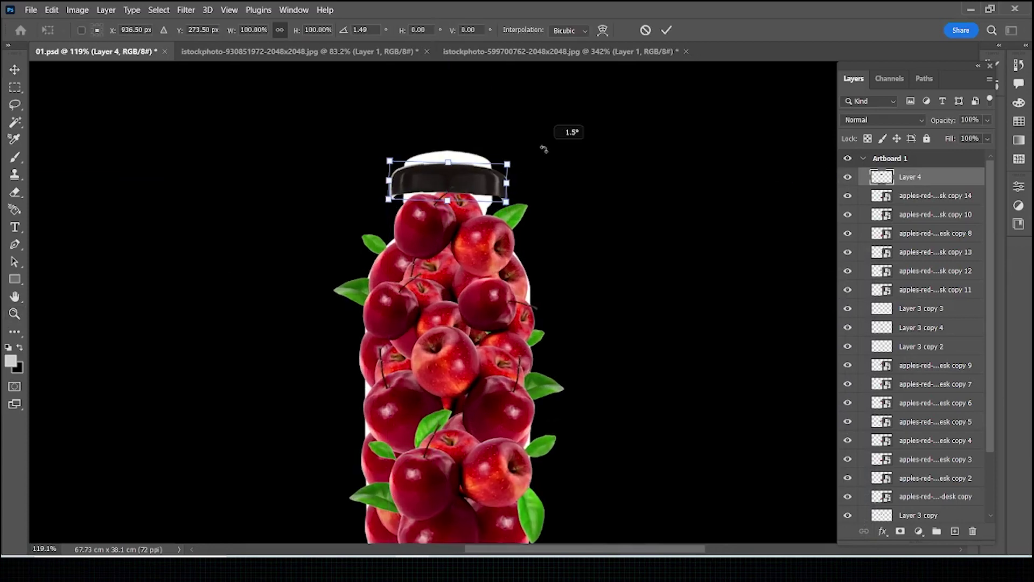
key("Return")
key("z")
left_click_drag(420, 194, 450, 232)
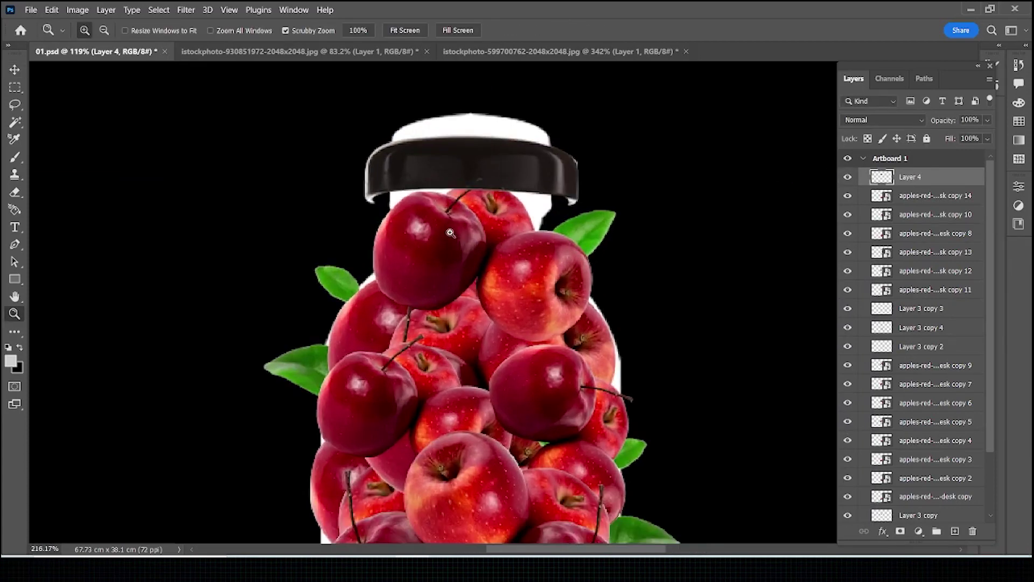
- Duplicate apples up under the cap, send one behind the others, and begin reshaping the newest copy
key("v")
left_click_drag(571, 269, 575, 239)
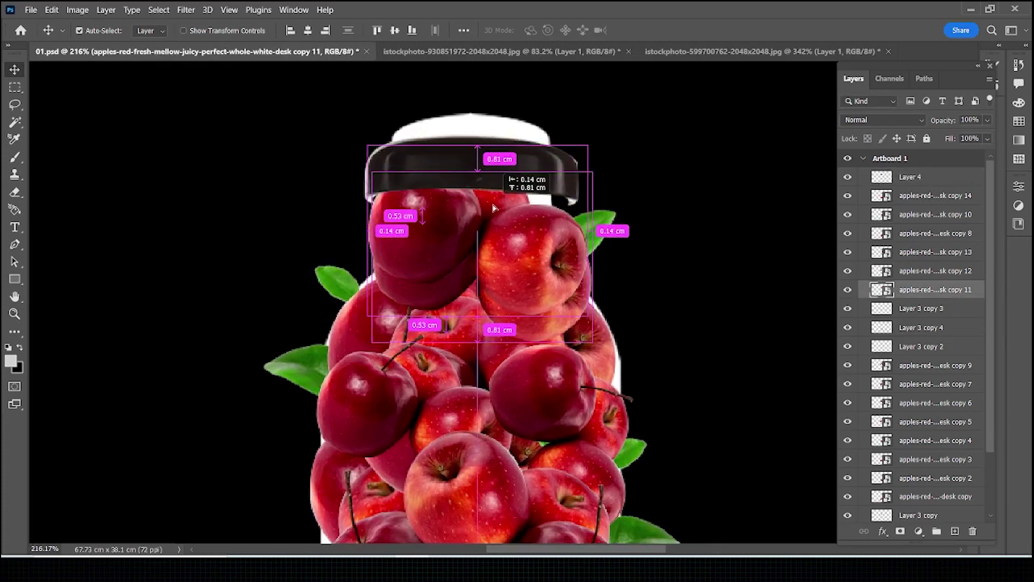
key("ctrl")
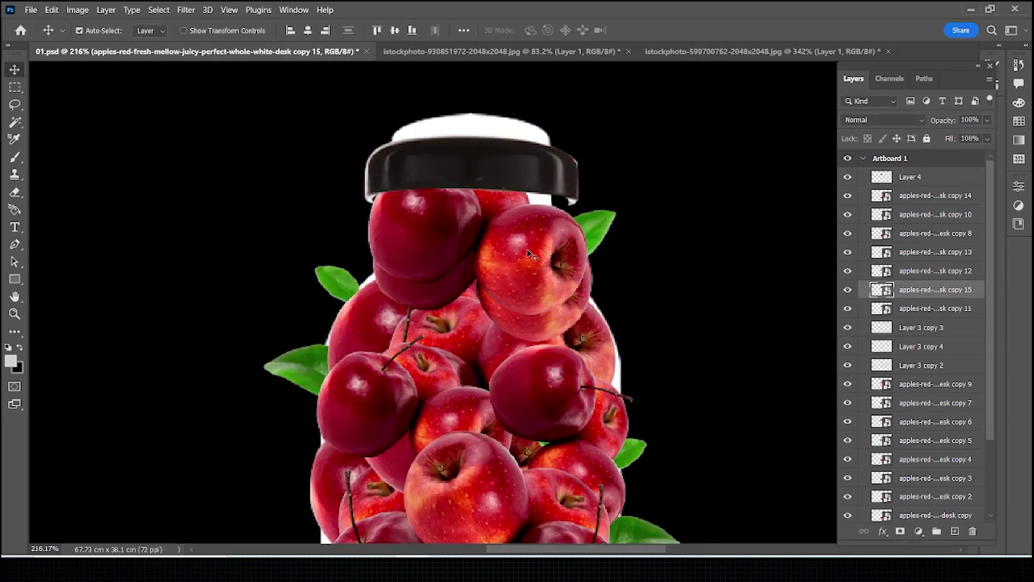
key("ctrl+bracketleft")
key("ctrl+bracketleft")
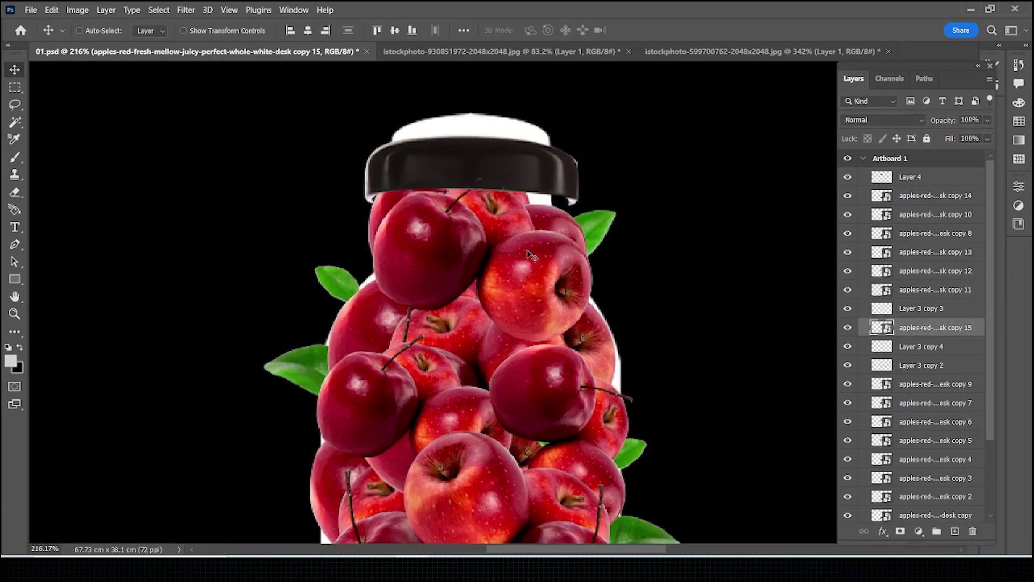
left_click_drag(560, 229, 562, 178)
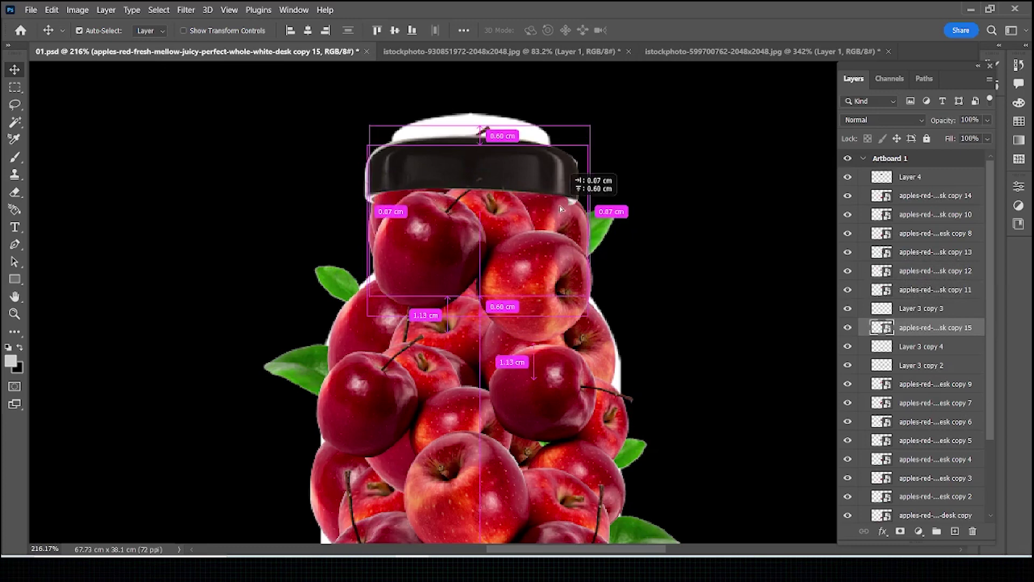
key("ctrl+t")
left_click_drag(321, 154, 326, 155)
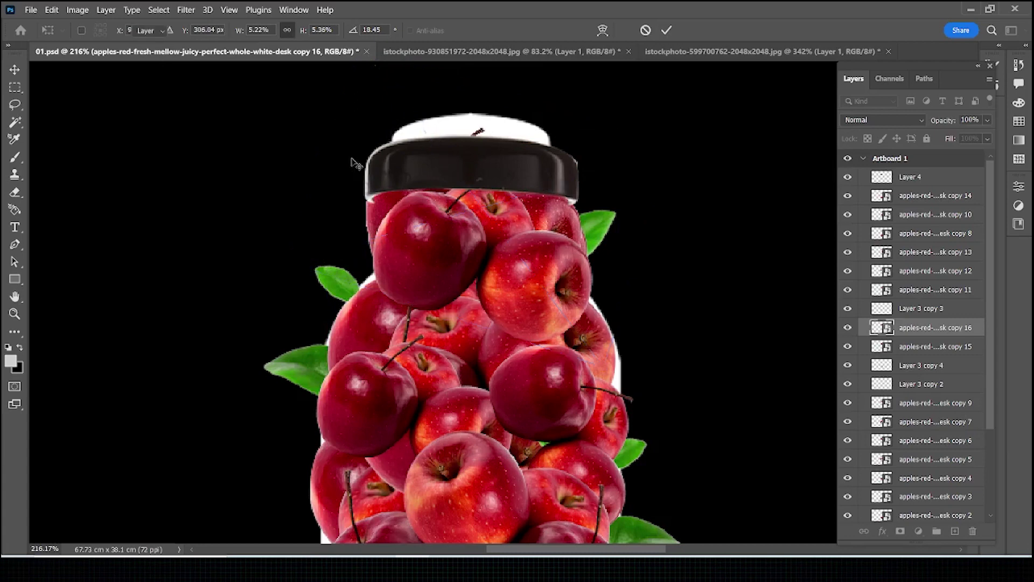
- Rotate and narrow the apple copy, then turn the black cap slightly counter-clockwise
left_click_drag(661, 118, 643, 92)
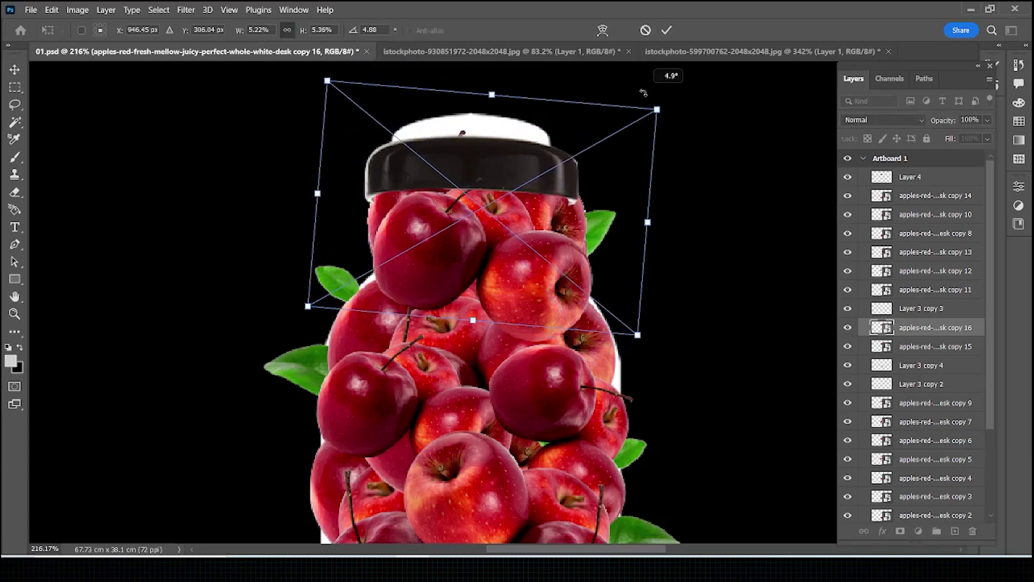
left_click_drag(648, 231, 640, 221)
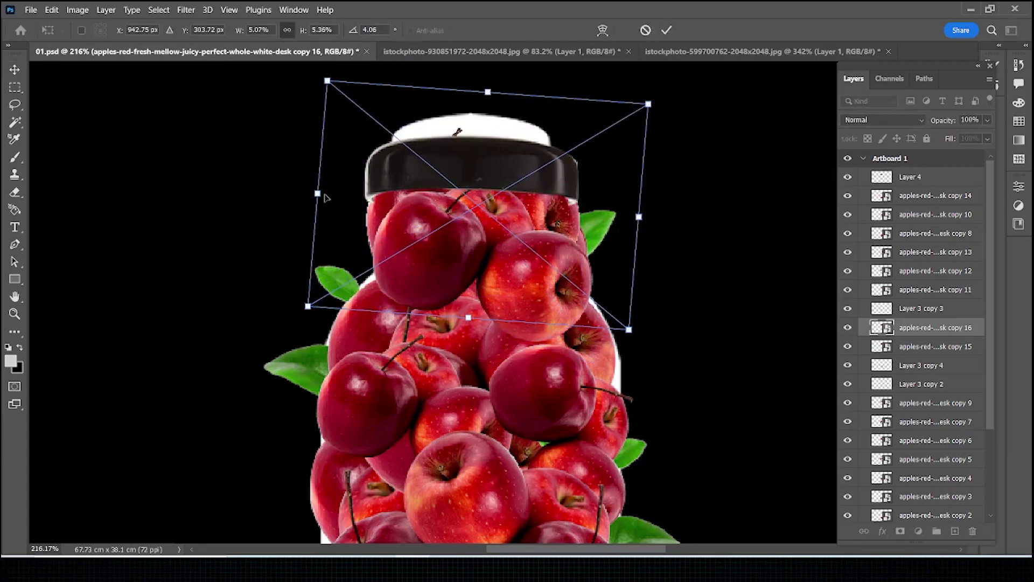
left_click_drag(319, 194, 317, 200)
key("Return")
left_click(477, 173)
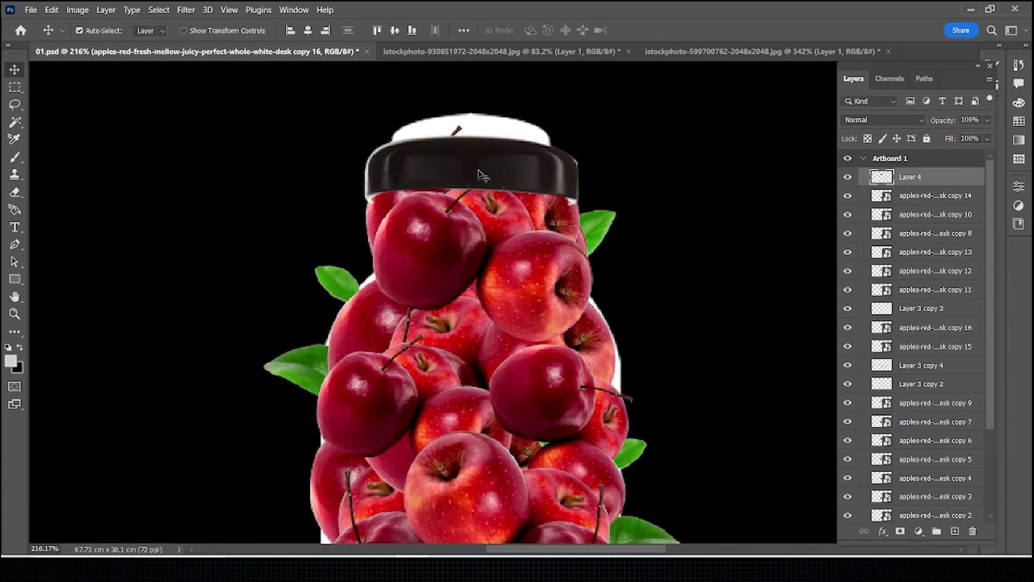
key("ctrl+t")
mouse_move(597, 120)
left_mouse_down()
mouse_move(586, 243)
mouse_move(609, 242)
left_mouse_up()
key("Return")
- Move, shrink slightly and rotate the top apple under the cap
key("z")
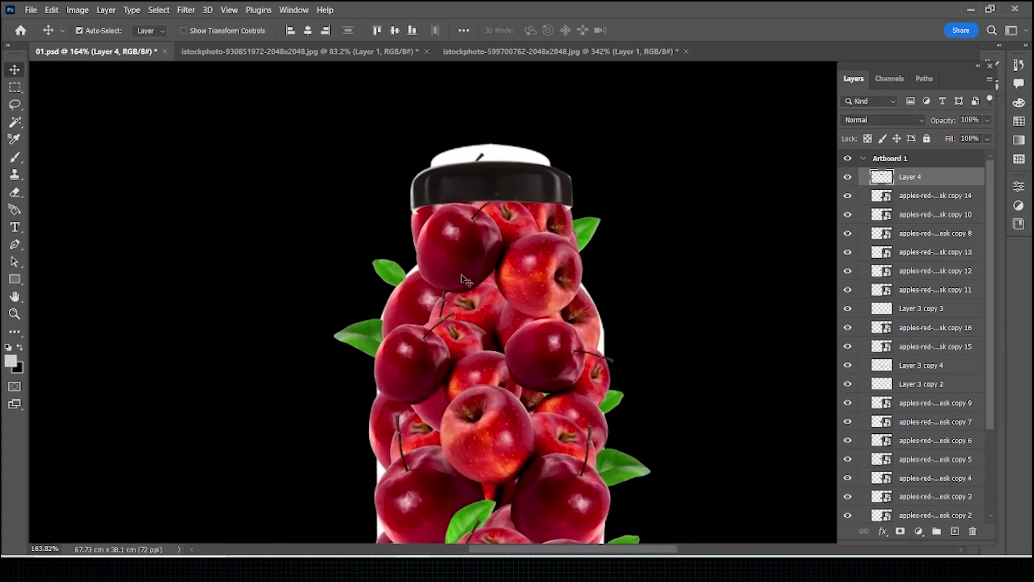
left_click(462, 265, "ctrl")
key("ctrl+t")
left_click_drag(461, 266, 461, 279)
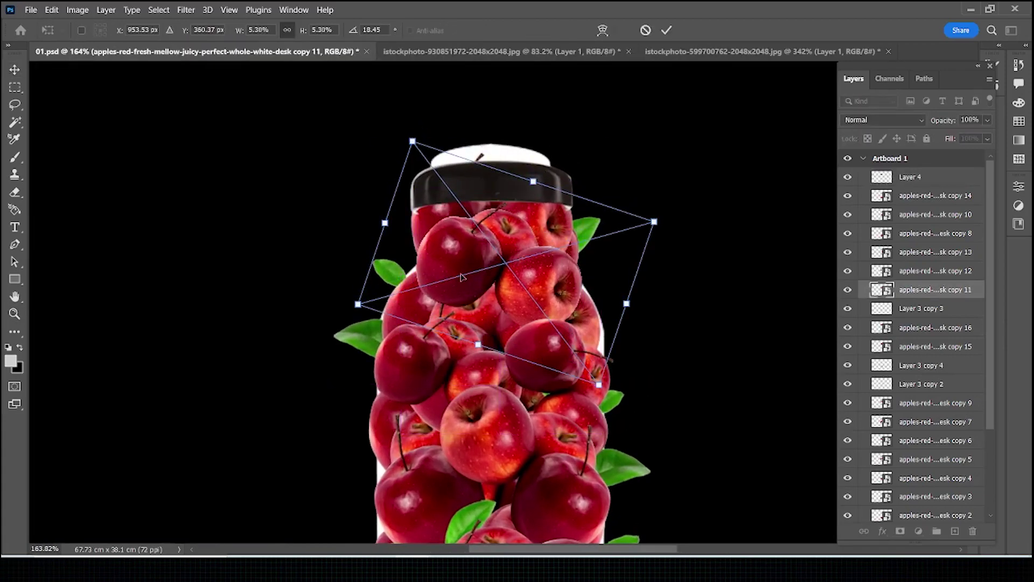
left_click_drag(533, 179, 508, 197)
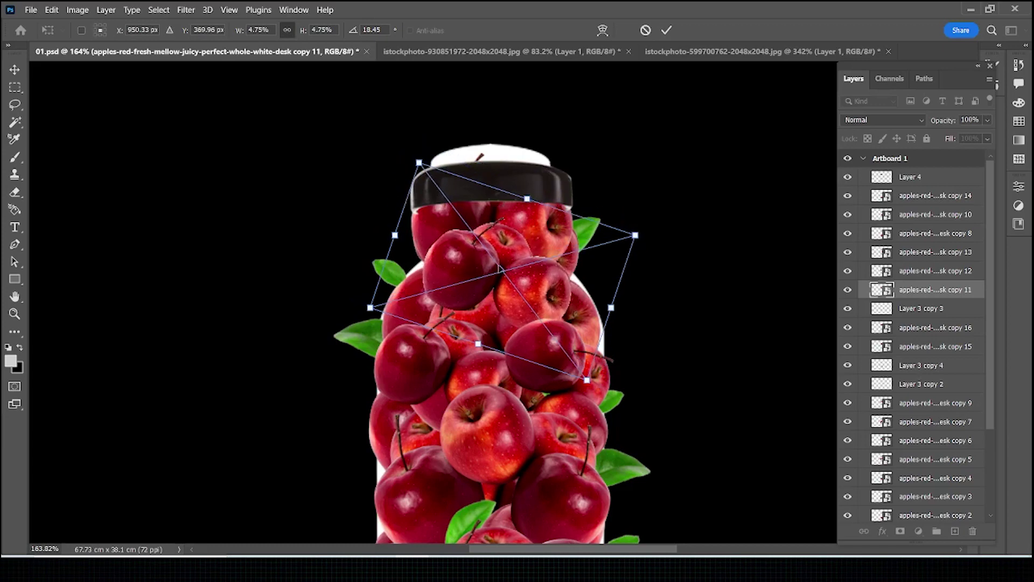
left_click_drag(476, 272, 486, 272)
left_click_drag(678, 180, 663, 179)
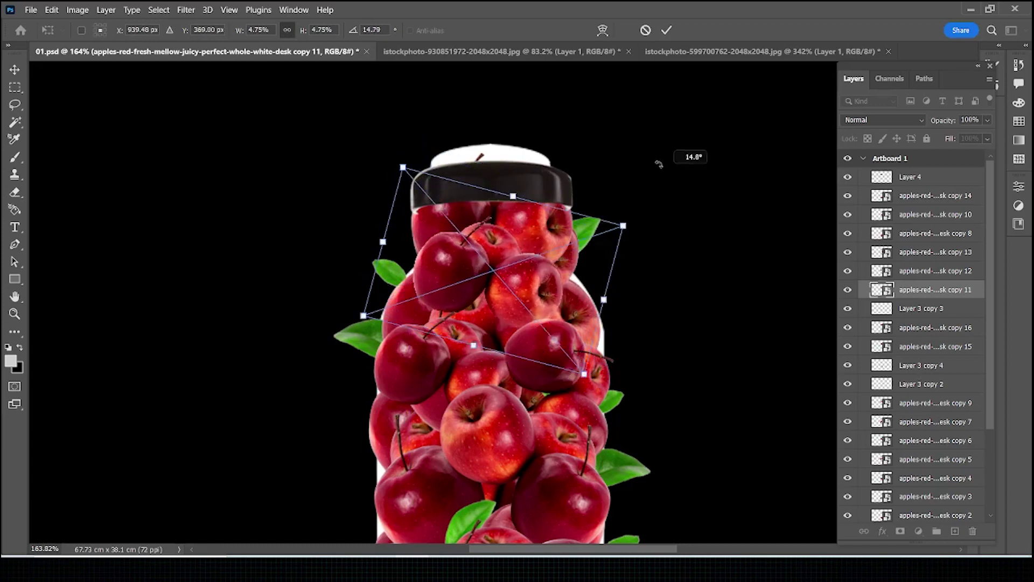
key("Return")
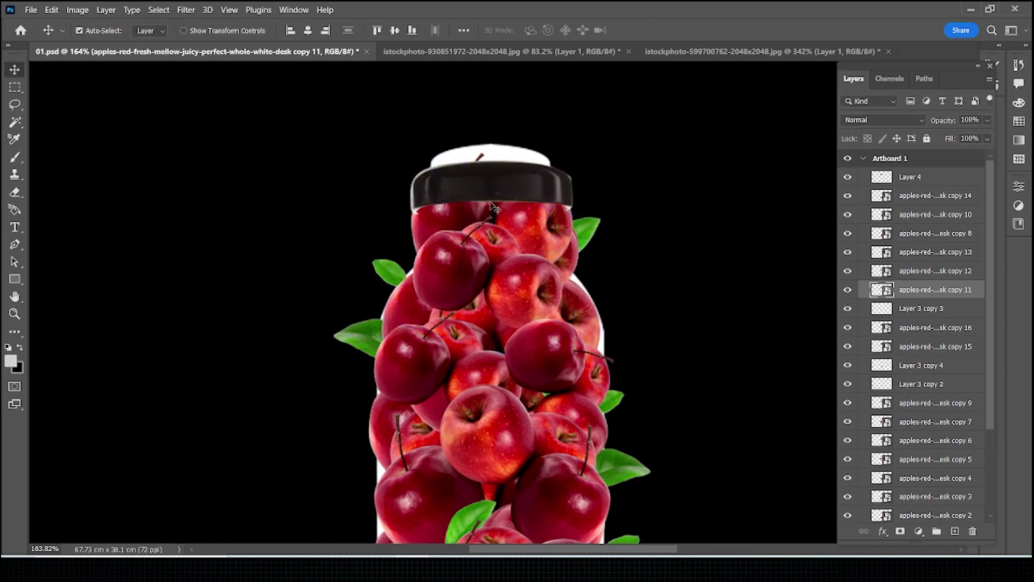
- Rotate the apple tucked behind the cap about 6° and adjust its left edge
scroll(491, 205, "down", 5)
scroll(484, 207, "up", 3)
scroll(479, 208, "up", 2)
scroll(471, 210, "up", 2)
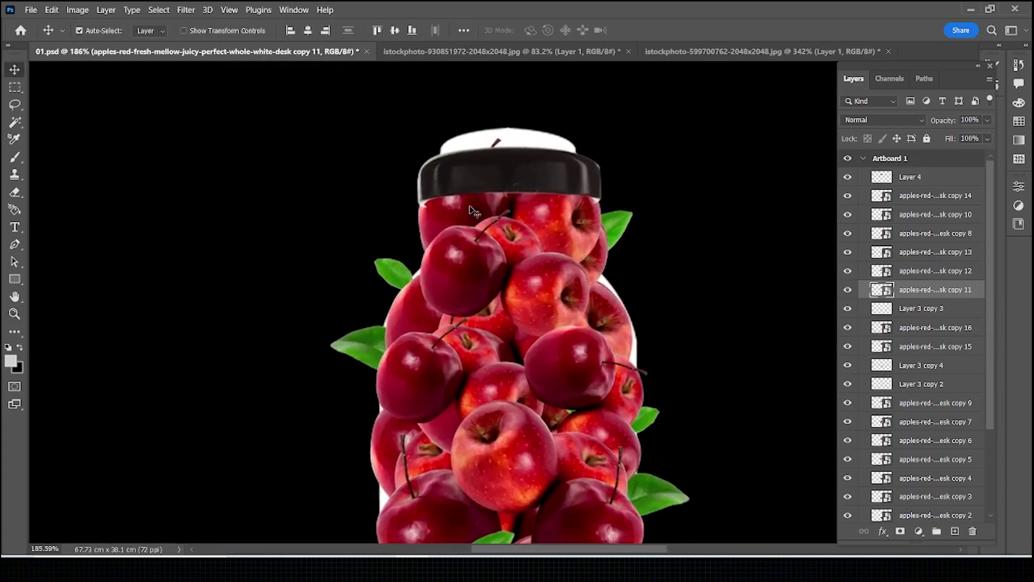
left_click(472, 210)
key("ctrl+t")
left_click_drag(670, 100, 680, 111)
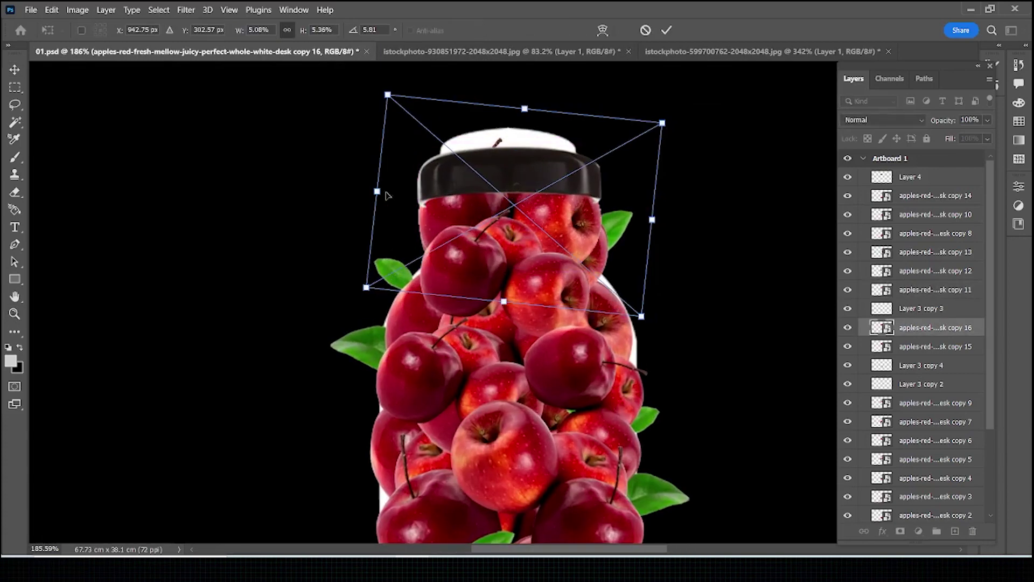
left_click_drag(378, 191, 379, 190)
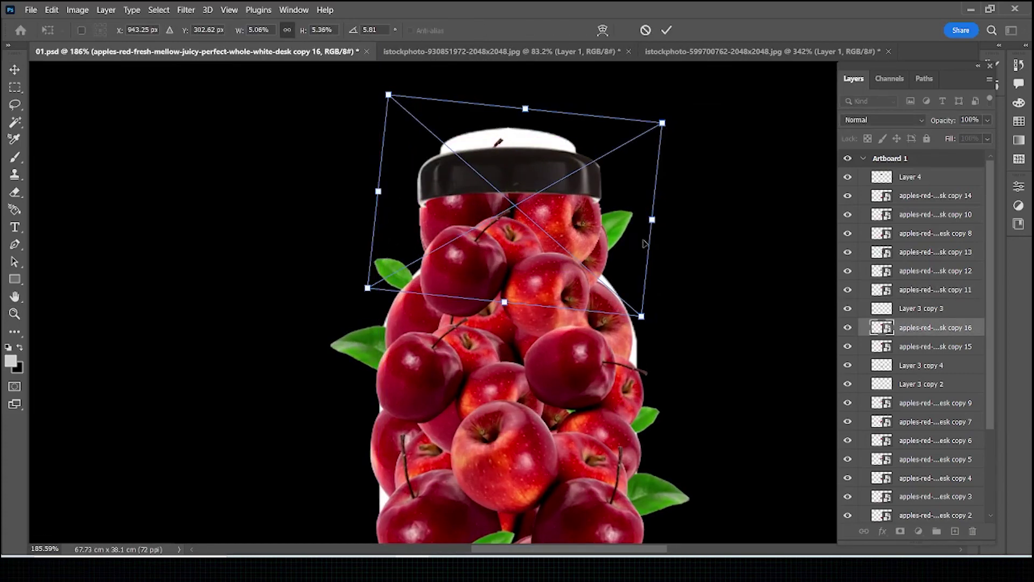
key("Return")
- Check the cap's transform and narrow the apple just below the cap
scroll(530, 205, "down", 4)
scroll(530, 200, "up", 3)
left_click(531, 194)
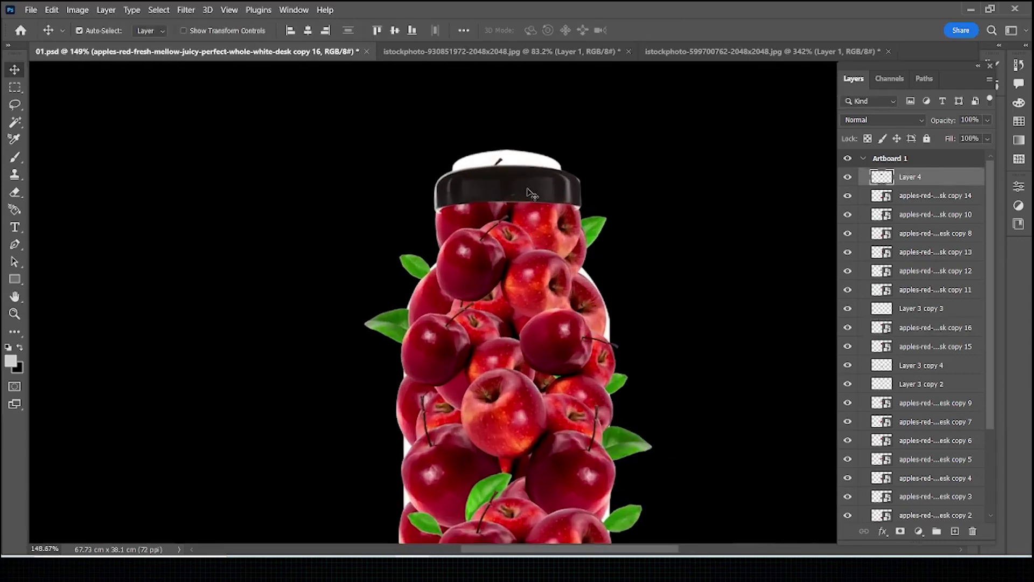
key("ctrl+t")
key("Return")
left_click(590, 252)
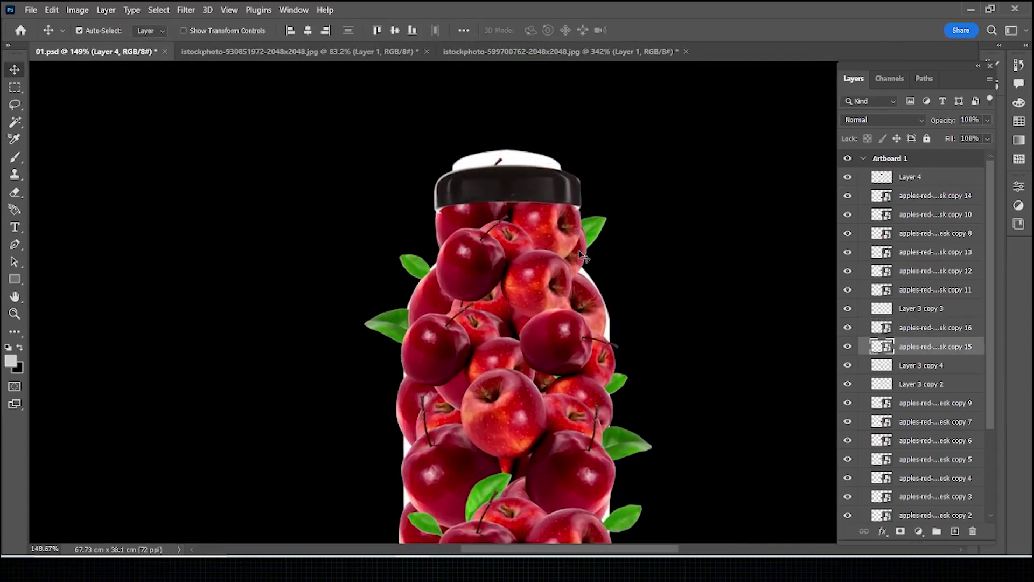
key("ctrl+t")
left_click_drag(627, 264, 624, 263)
key("Return")
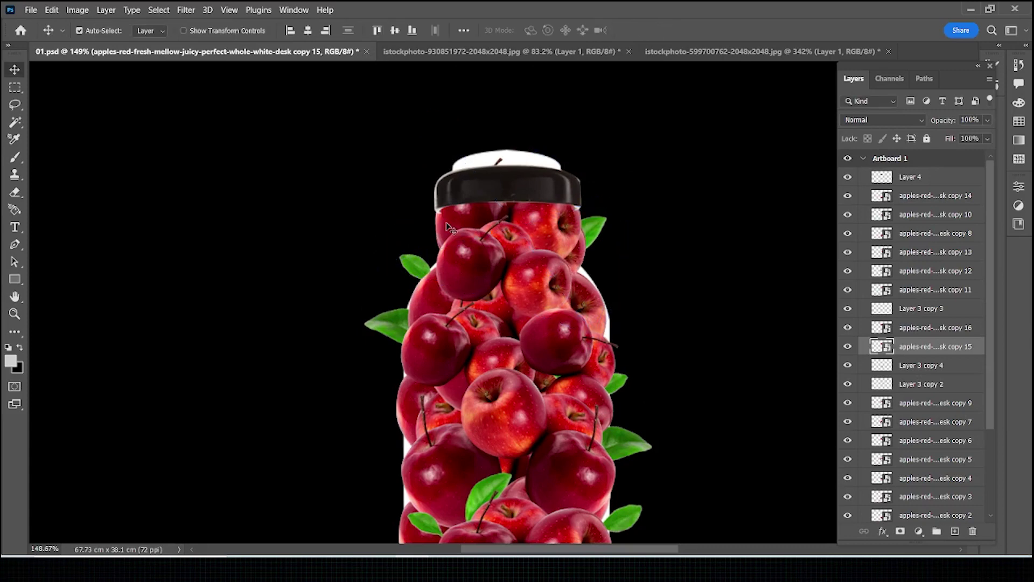
- Rotate another apple near the cap slightly, then recheck the upper-left apple and the cap
left_click(451, 246)
key("ctrl+t")
left_click_drag(397, 288, 402, 271)
key("Return")
left_click(445, 253)
key("ctrl+t")
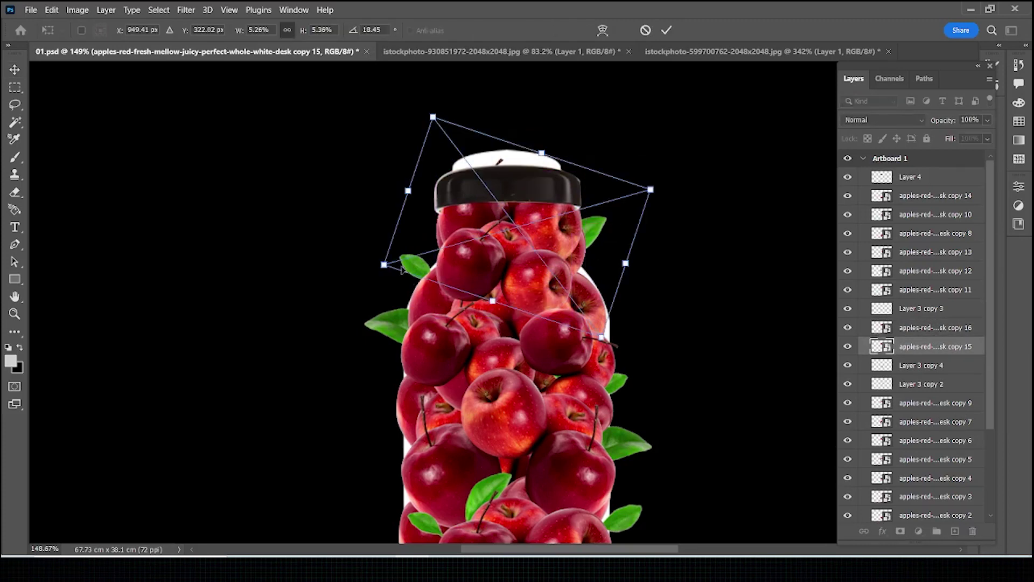
type("9")
key("Return")
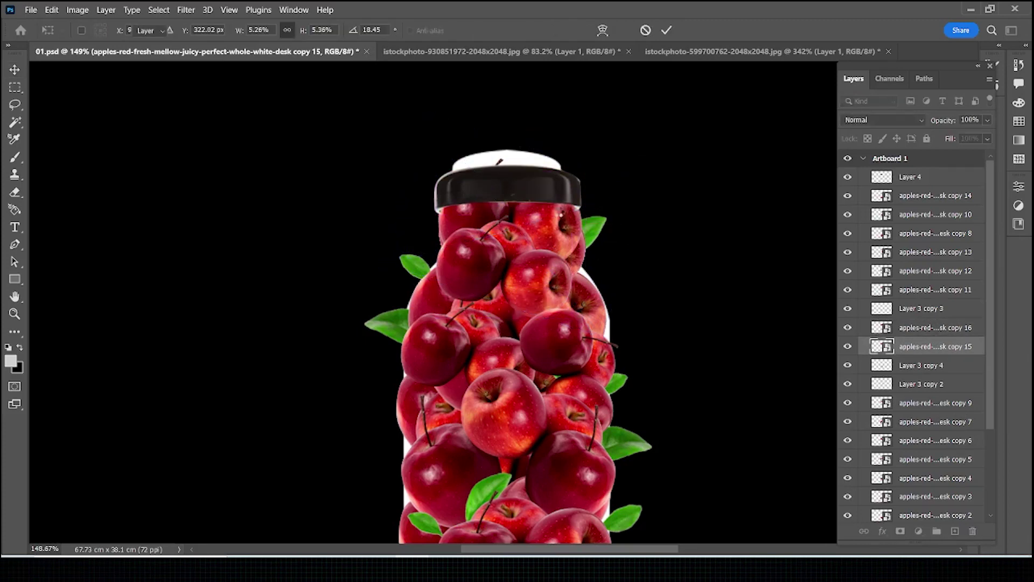
left_click(506, 183)
key("ctrl+t")
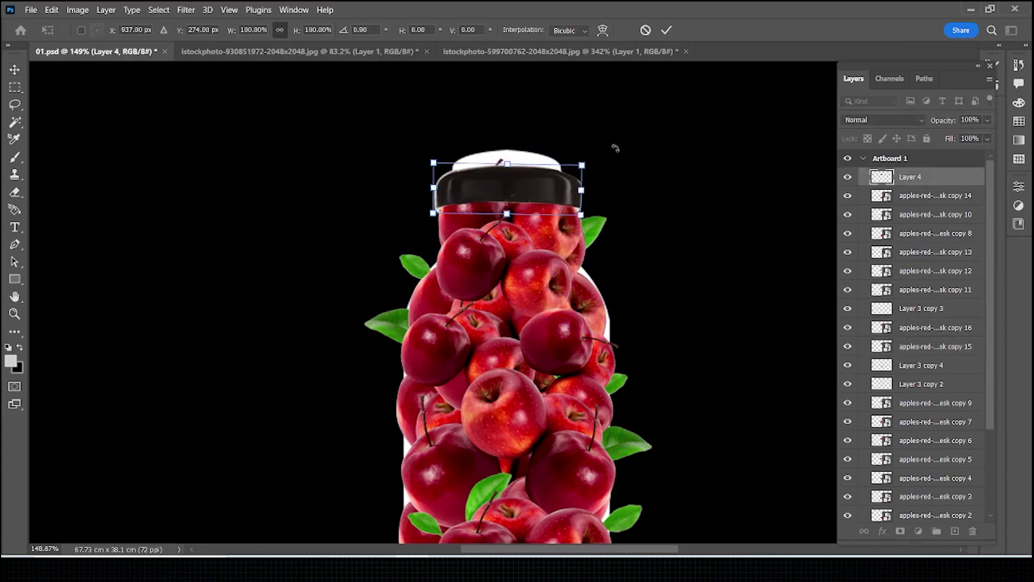
key("Return")
- Drag the Lable image from the Explorer Images folder onto the meadow canvas
scroll(484, 177, "down", 5)
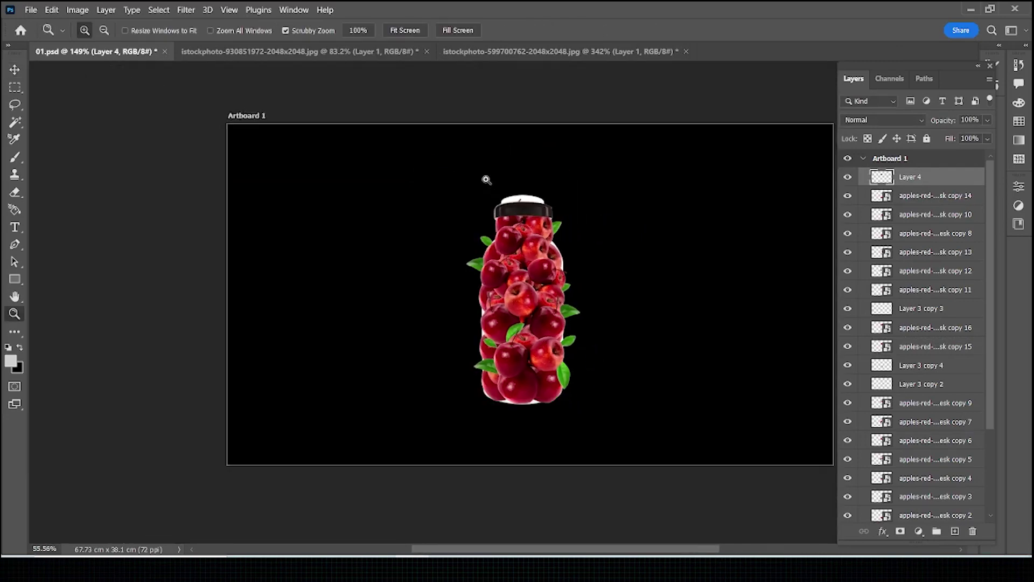
scroll(481, 259, "up", 2)
scroll(480, 269, "up", 4)
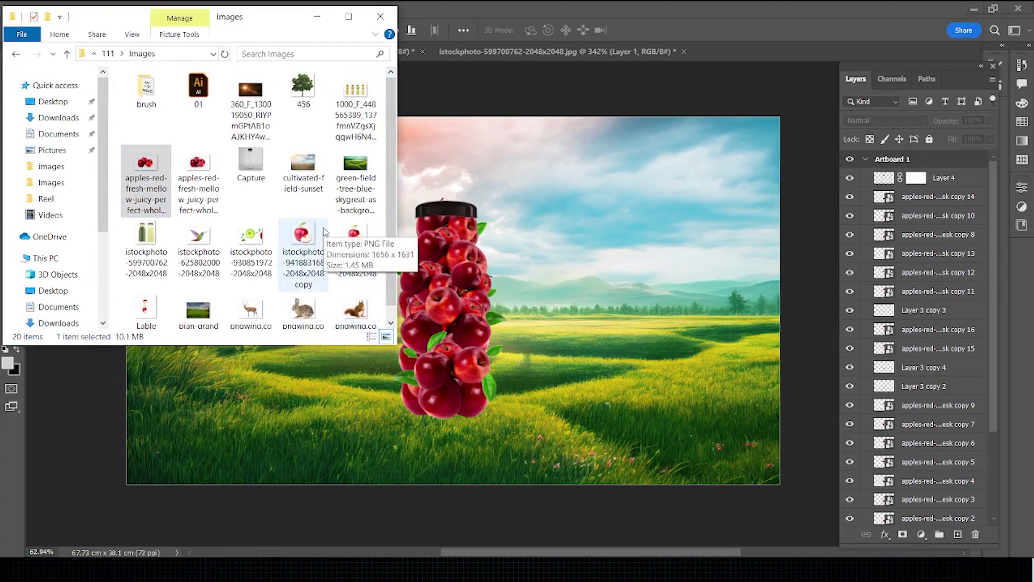
left_click_drag(277, 27, 238, 24)
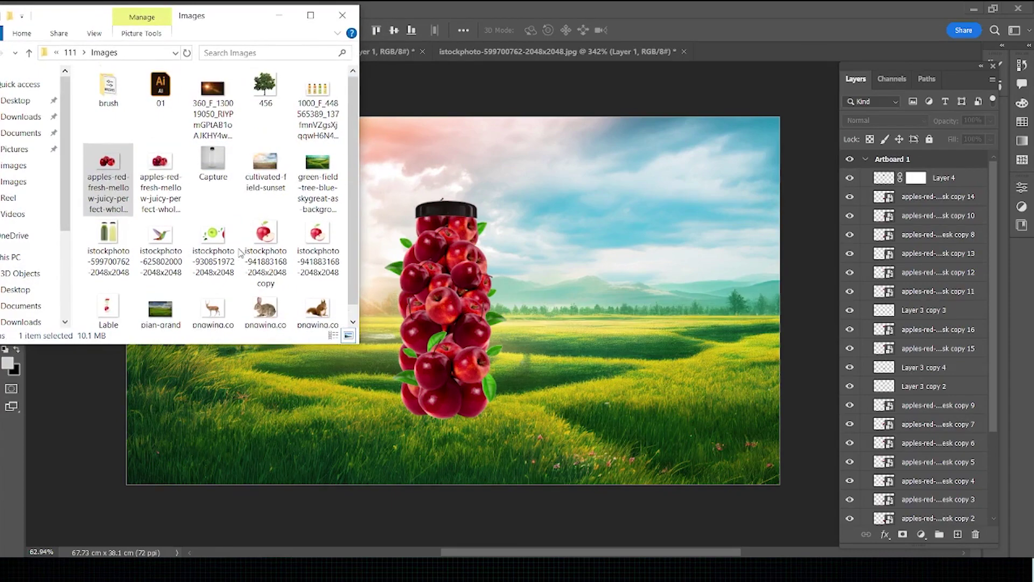
left_click(231, 176)
scroll(232, 176, "down", 1)
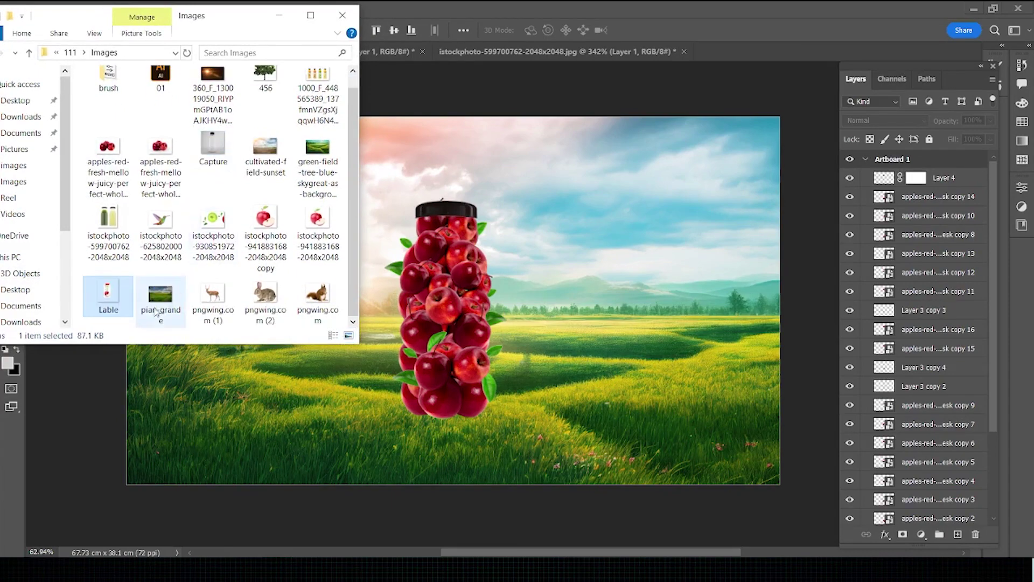
mouse_move(110, 296)
left_mouse_down()
mouse_move(400, 312)
mouse_move(433, 280)
left_mouse_up()
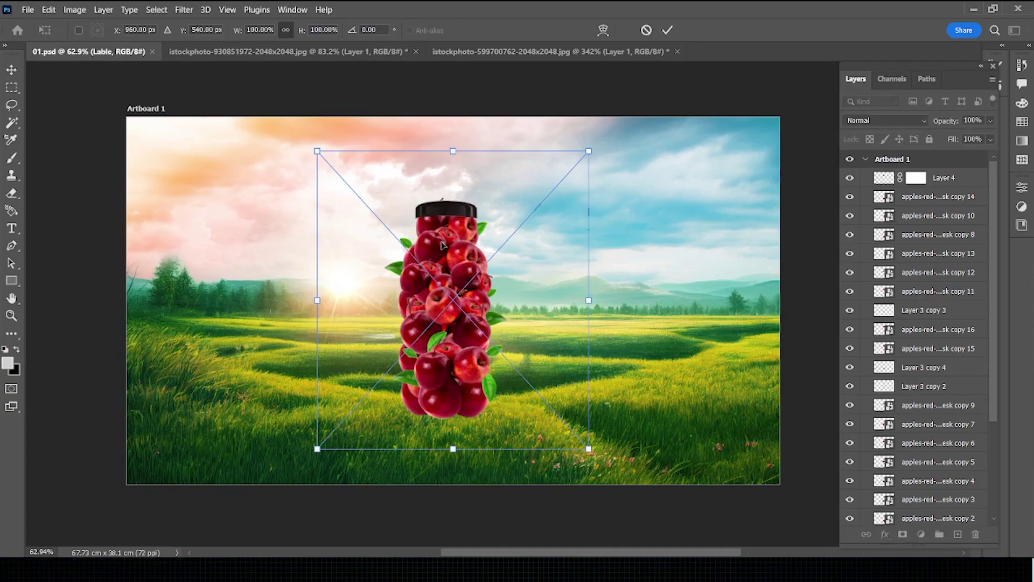
- Place the Lable image and move its layer to the top, above the apple layers
key("Return")
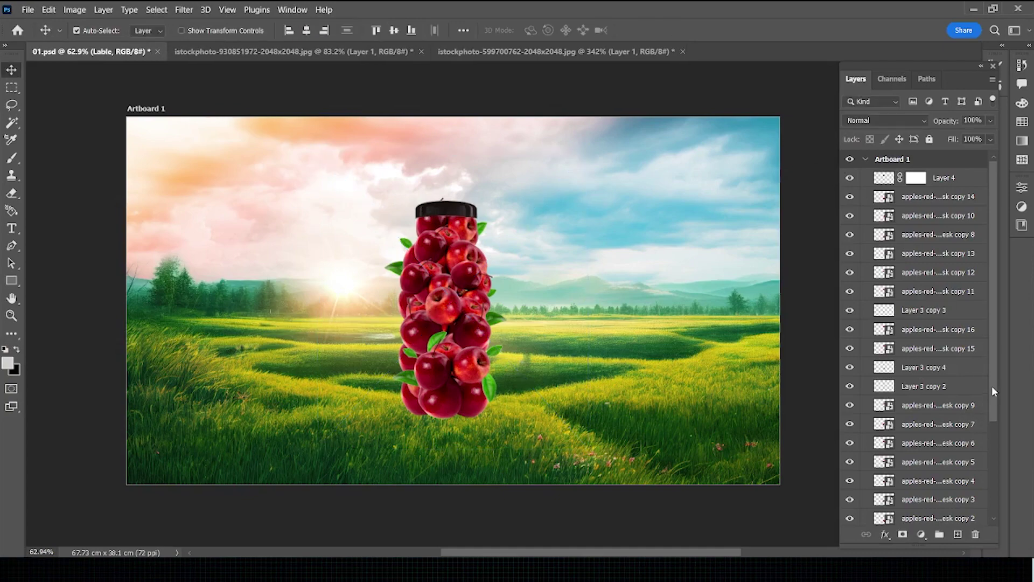
left_click_drag(994, 301, 987, 480)
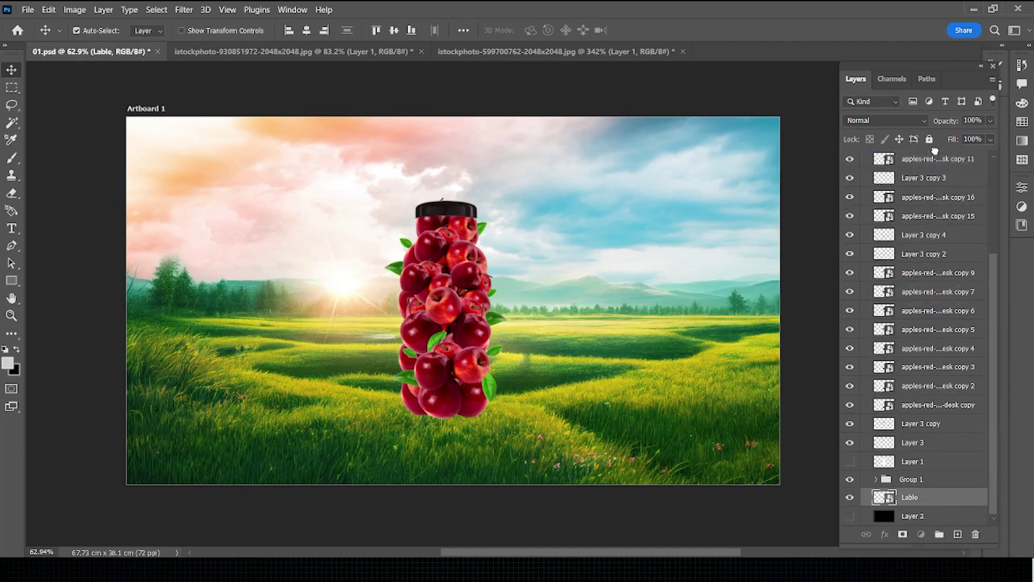
key("ctrl+shift+bracketright")
left_click_drag(991, 289, 995, 164)
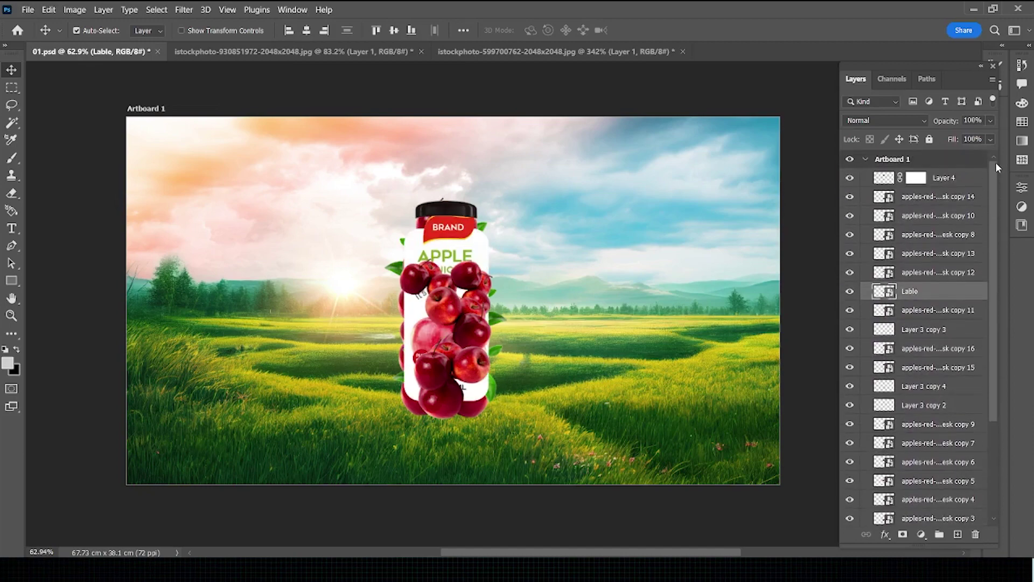
left_click_drag(921, 295, 928, 183)
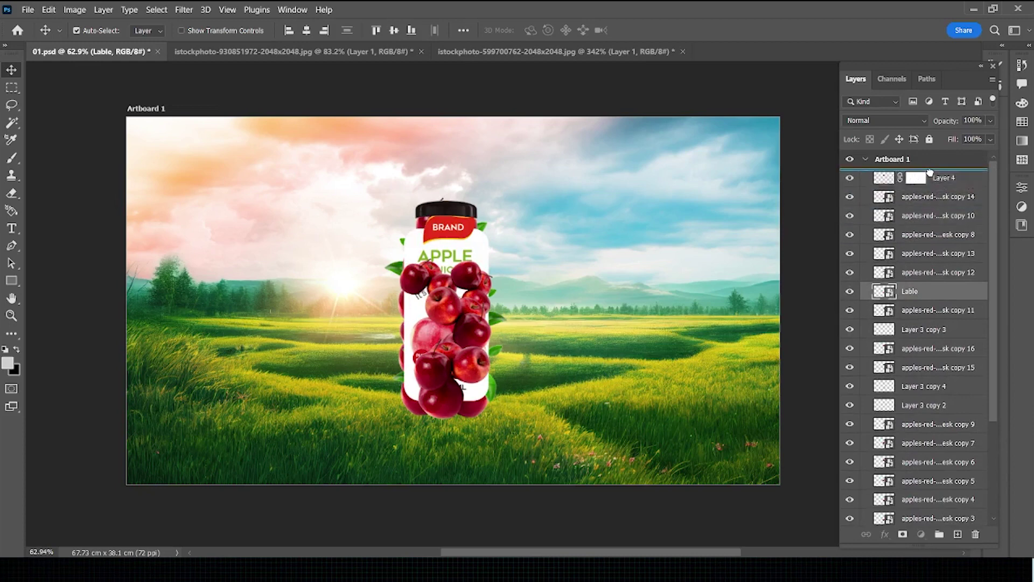
- Scale the label to about 69% and move it up onto the bottle body
key("ctrl+t")
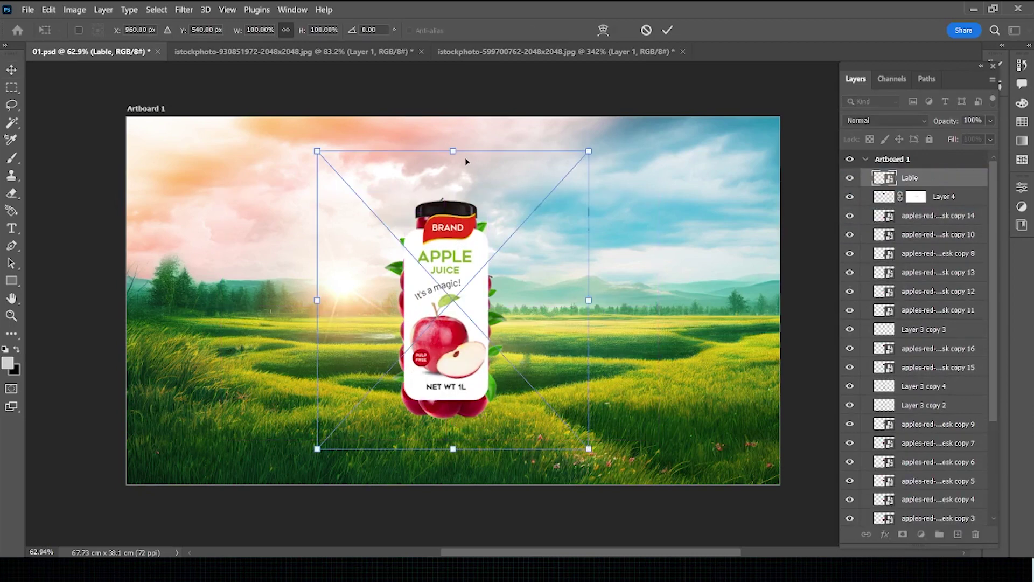
left_click_drag(459, 151, 455, 244)
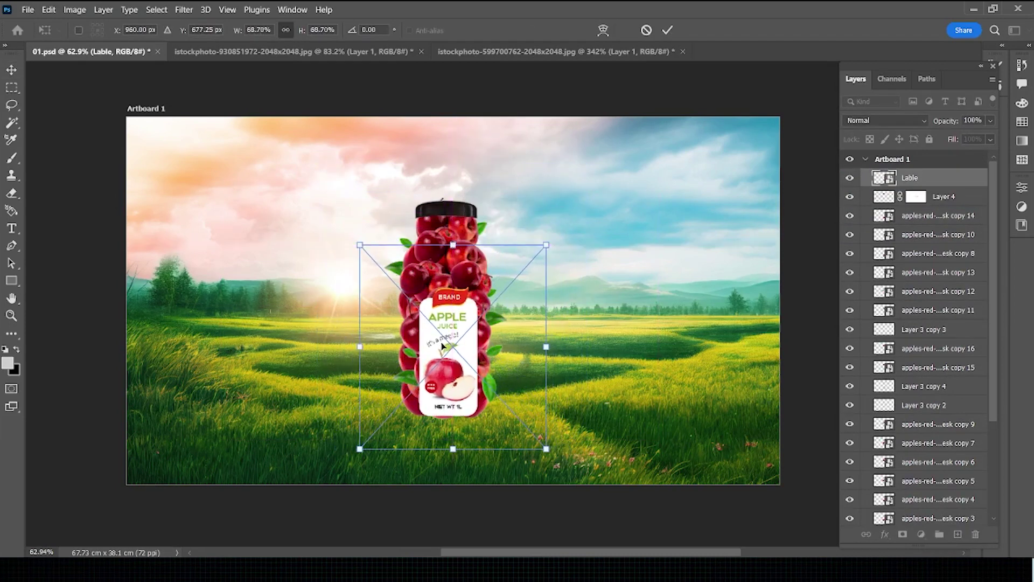
mouse_move(441, 351)
left_mouse_down()
mouse_move(442, 308)
mouse_move(442, 322)
left_mouse_up()
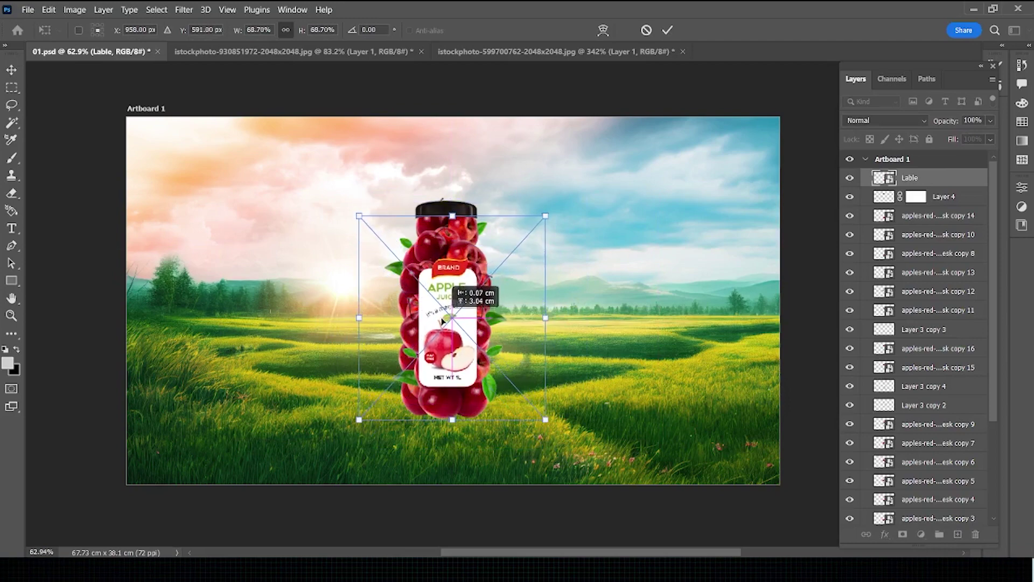
key("Return")
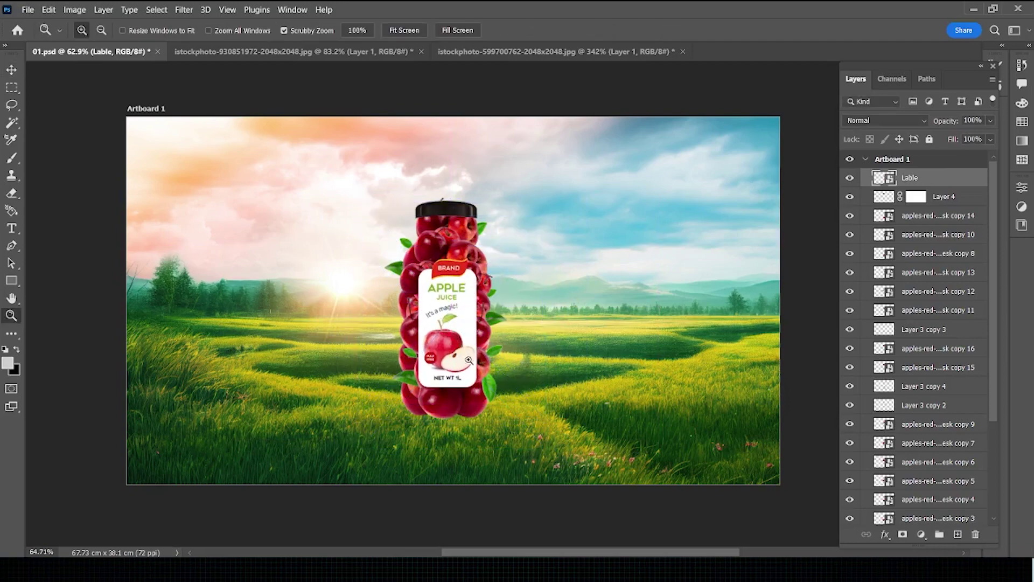
left_click_drag(456, 344, 484, 345)
left_click_drag(421, 356, 424, 337)
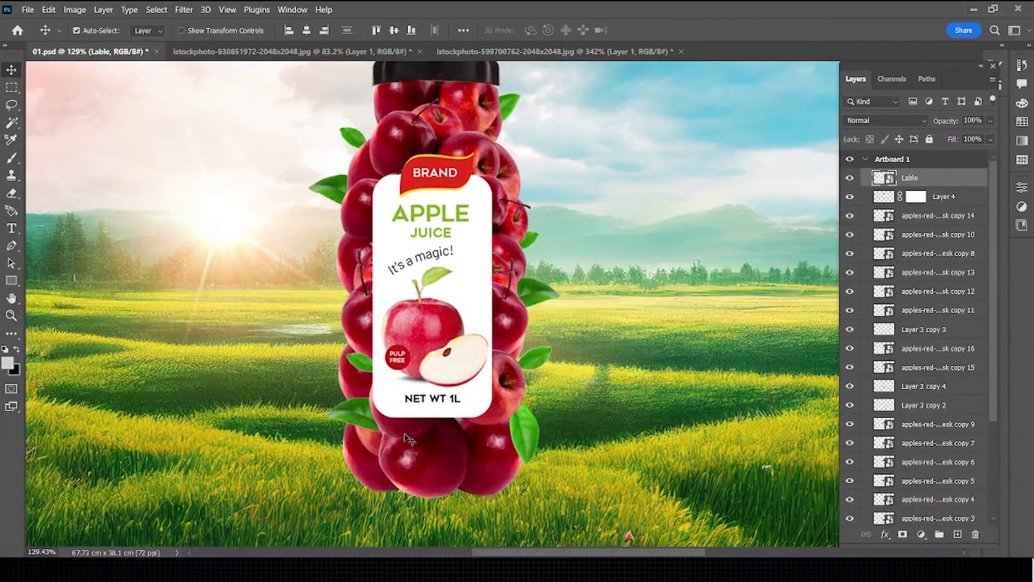
left_click_drag(405, 436, 402, 440)
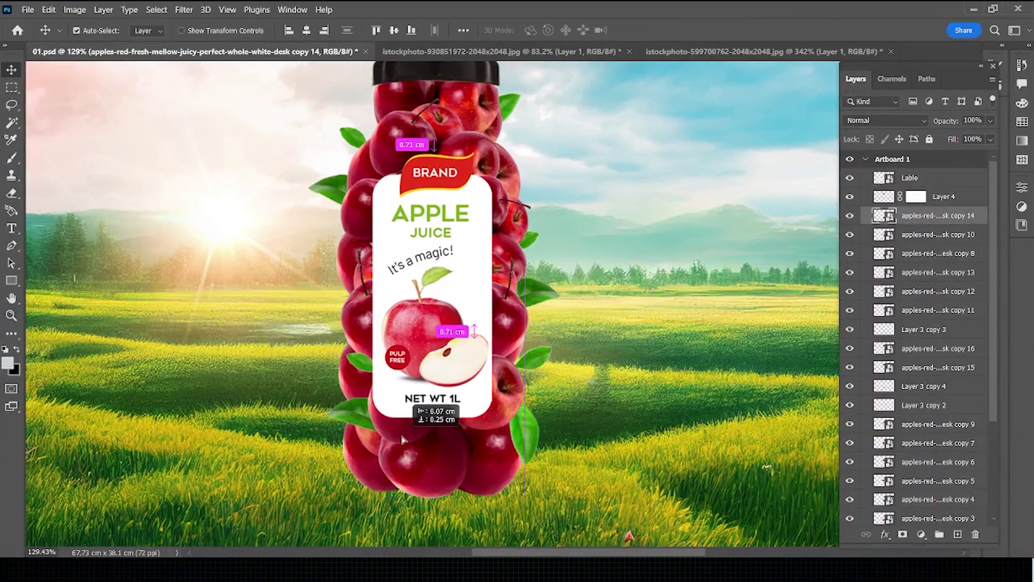
- Centre the label, shrink it to about 64%, and raise it higher on the bottle
key("z")
mouse_move(551, 363)
left_mouse_down()
mouse_move(505, 362)
mouse_move(474, 346)
left_mouse_up()
key("v")
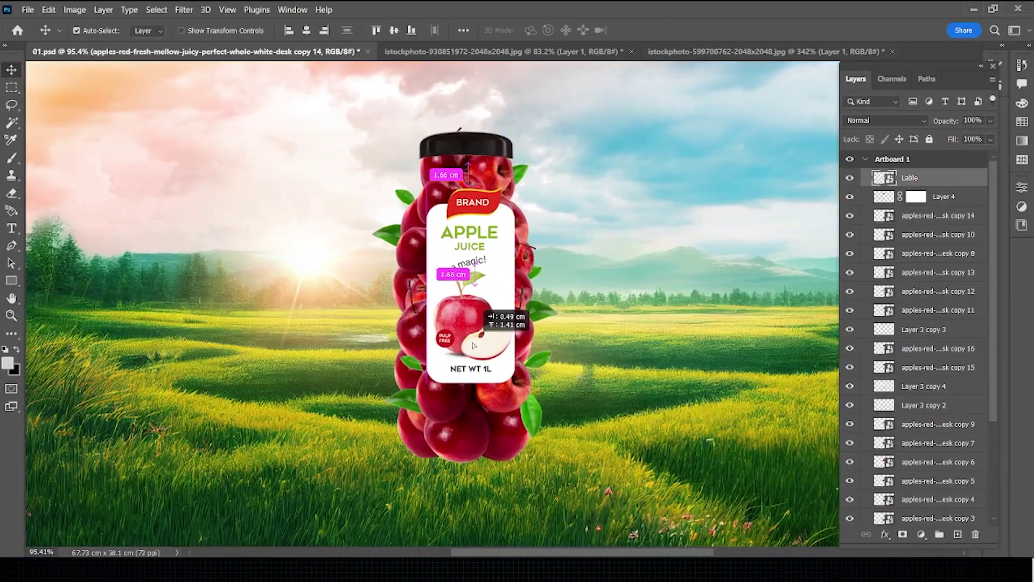
left_click_drag(473, 346, 469, 346)
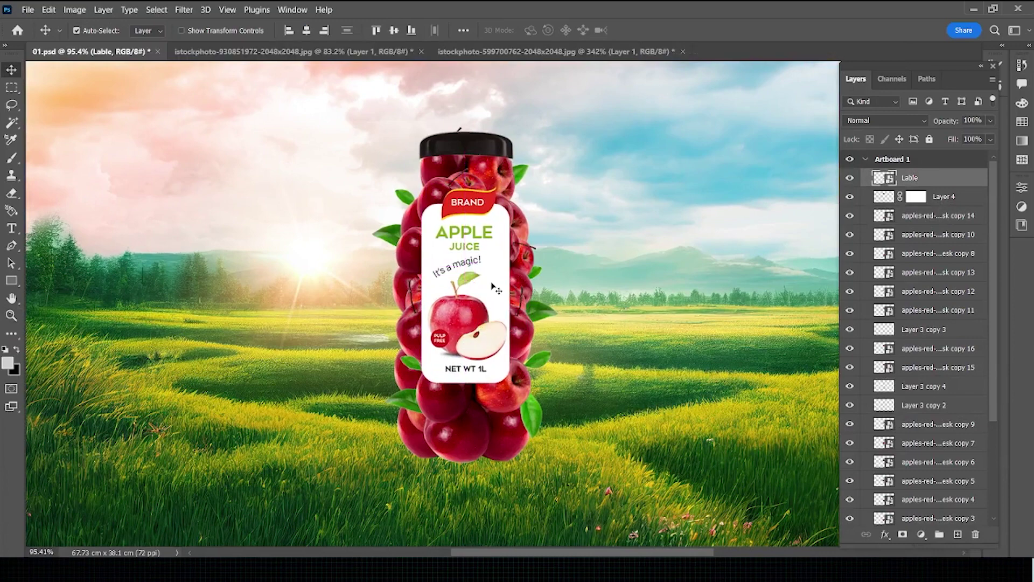
key("ctrl+t")
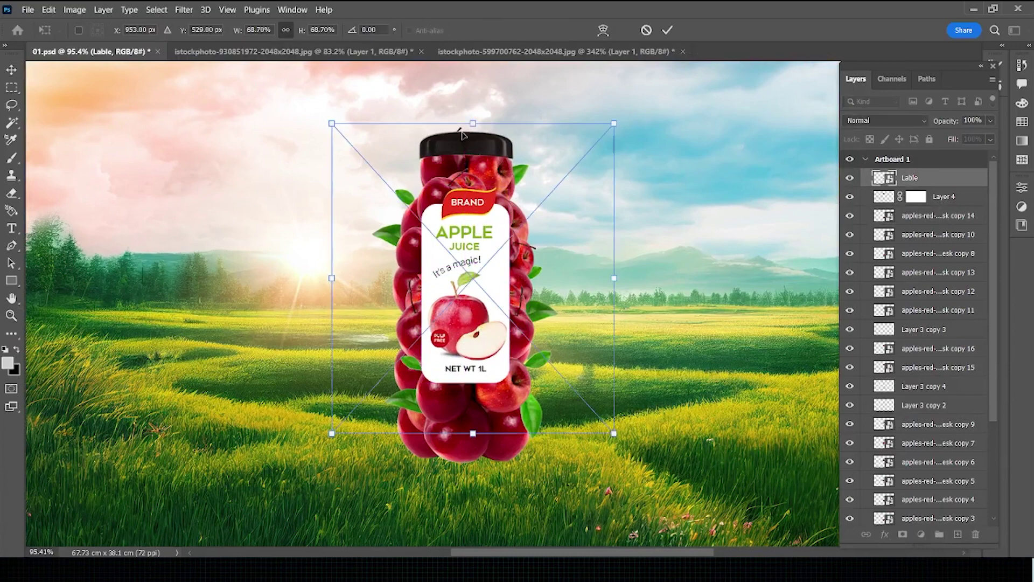
left_click_drag(473, 123, 473, 146)
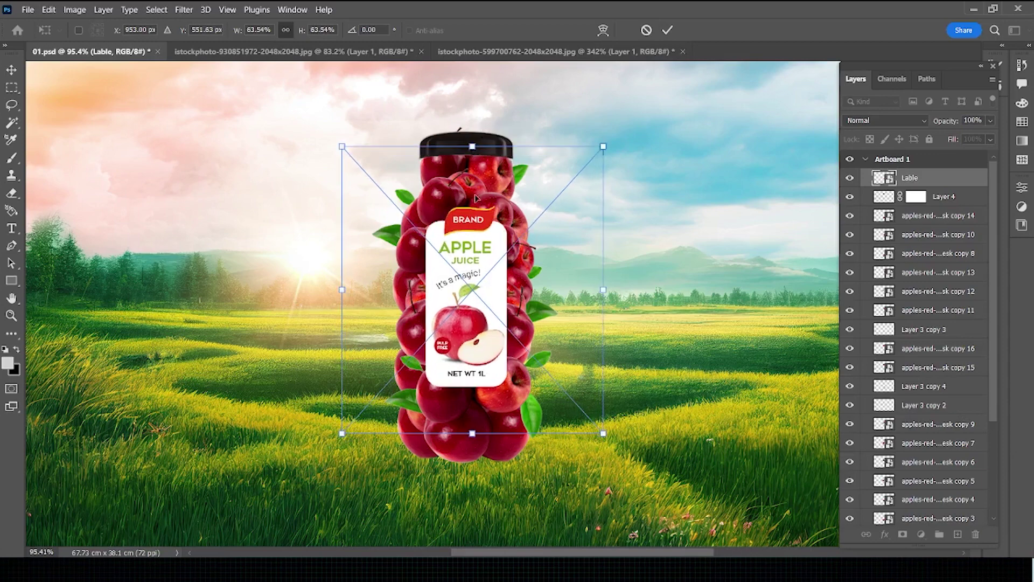
key("Return")
scroll(460, 393, "up", 3)
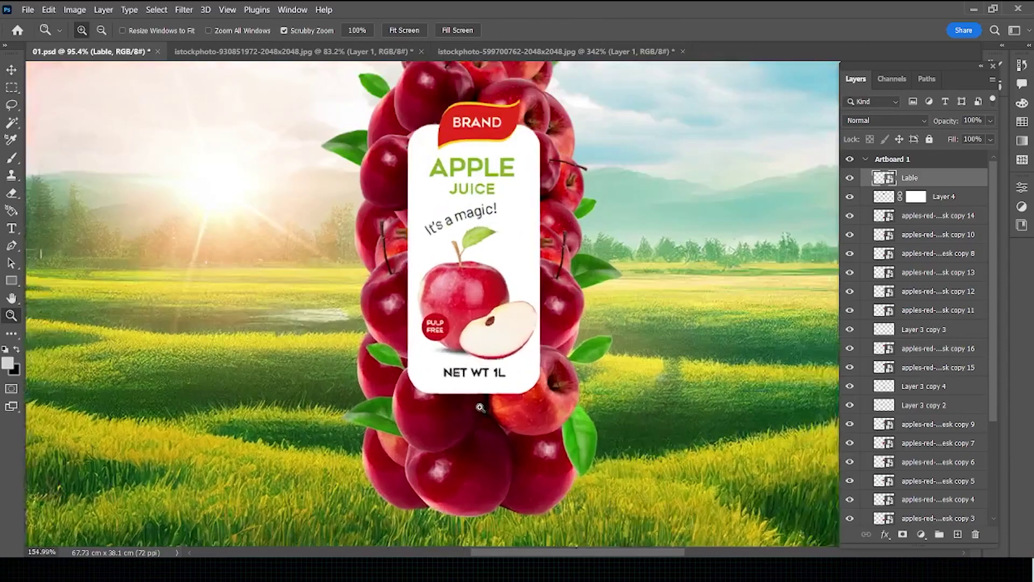
left_click_drag(452, 376, 459, 363)
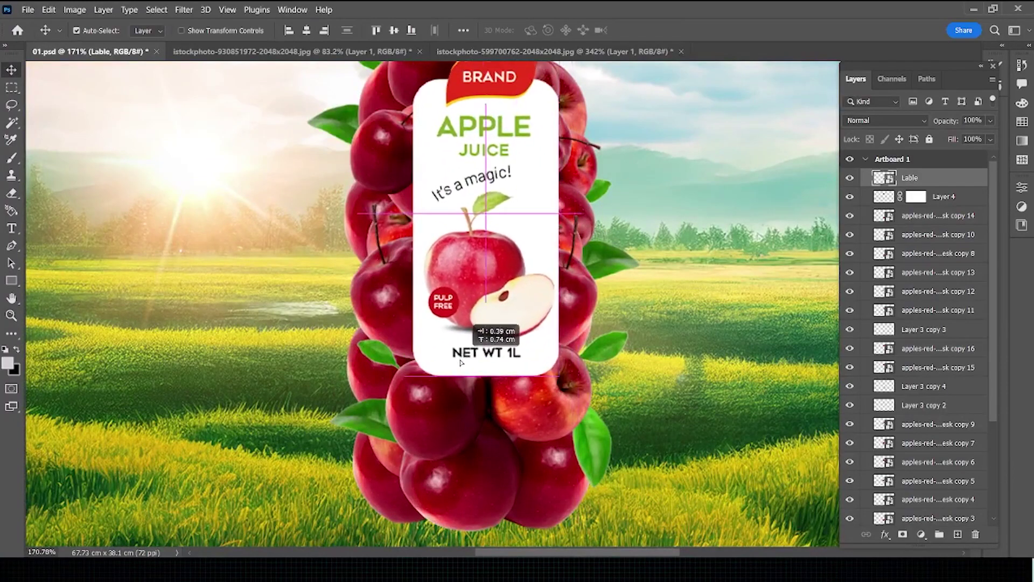
left_click(888, 217)
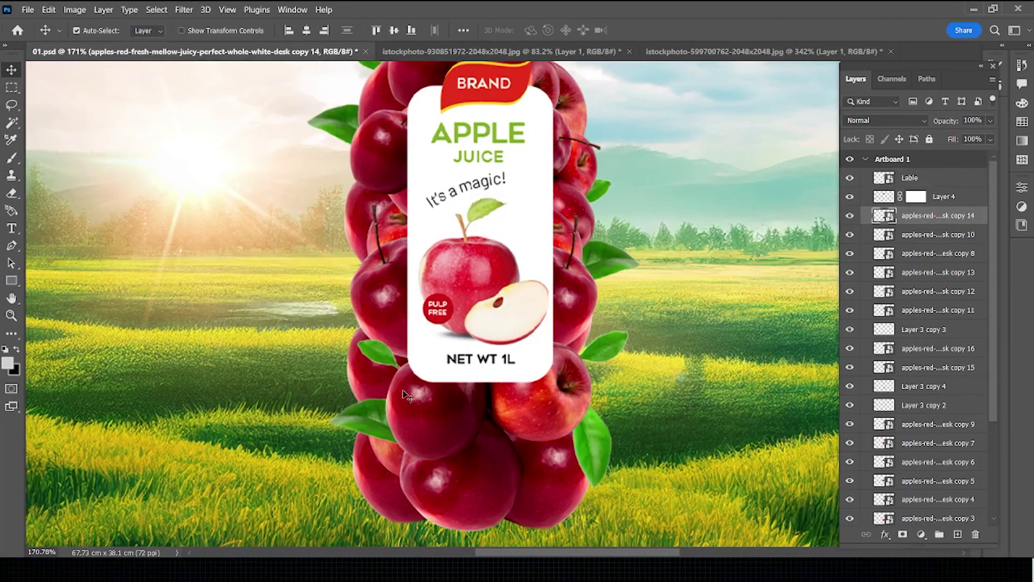
- Copy the apple below the label onto its own layer above the Lable layer
key("m")
left_click_drag(374, 330, 495, 414)
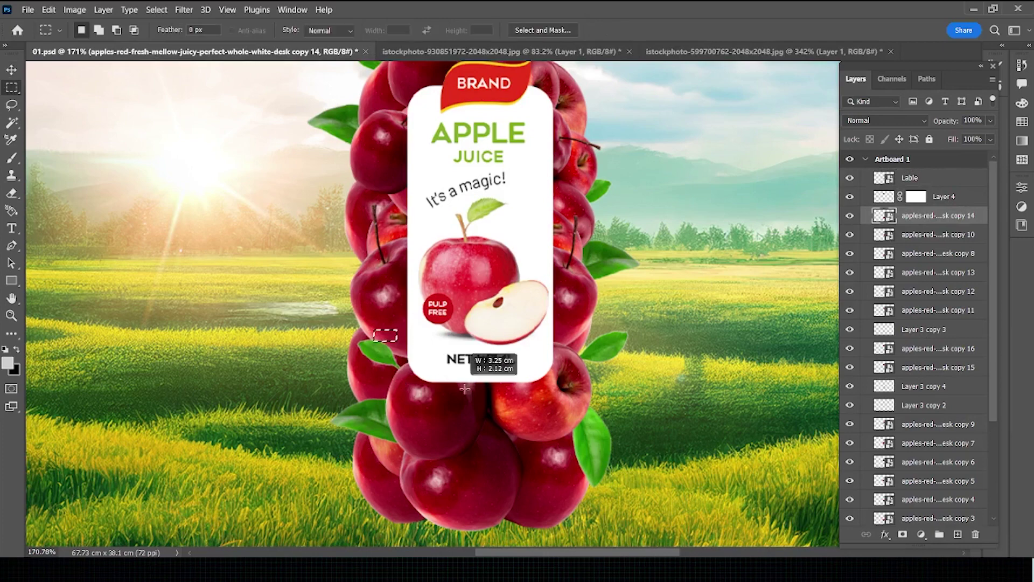
key("ctrl+j")
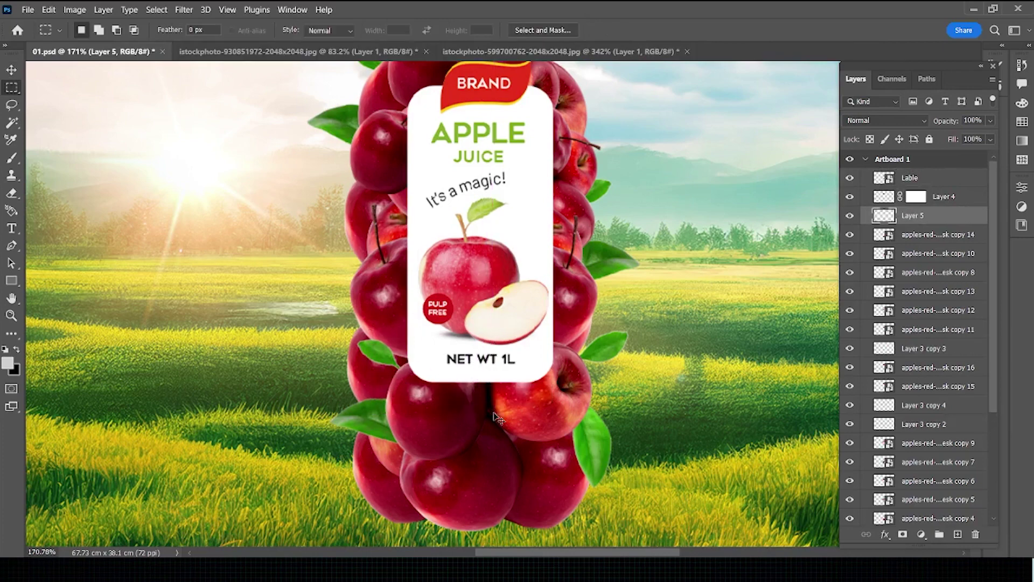
key("v")
left_click_drag(945, 227, 941, 182)
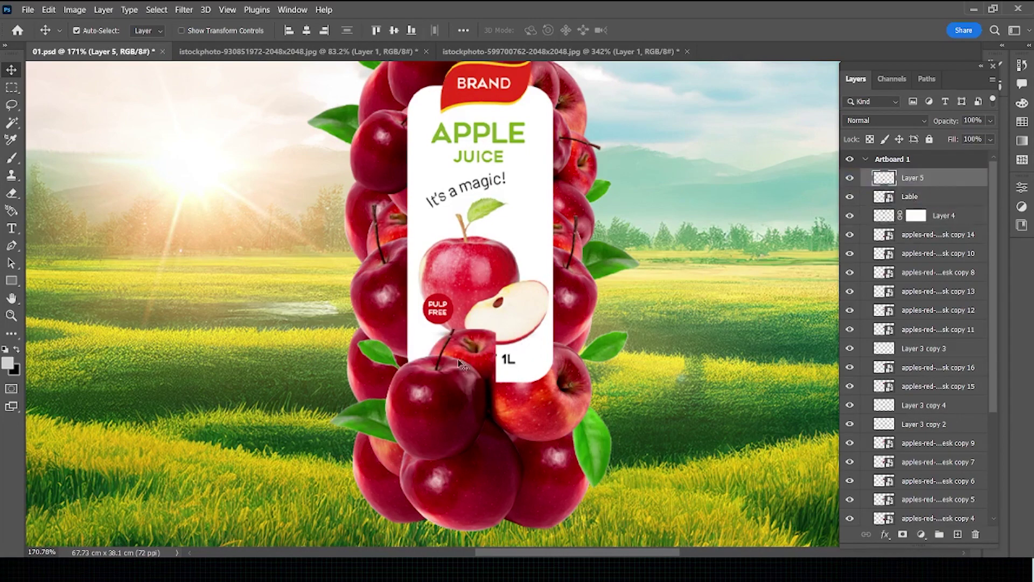
- Mask the apple copy in black so the NET WT 1L text shows through
key("z")
left_click_drag(459, 363, 495, 395)
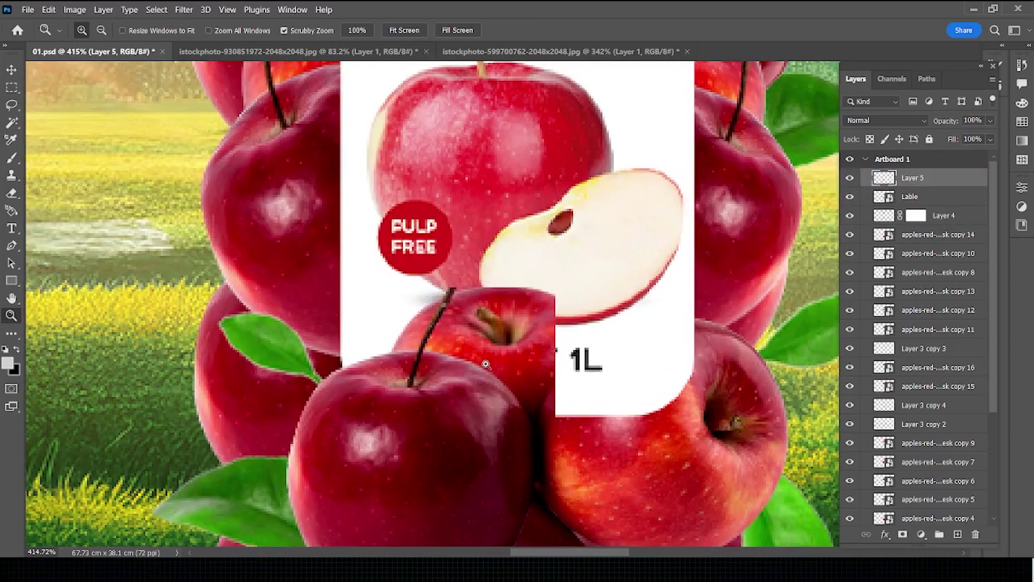
left_click_drag(489, 372, 444, 325)
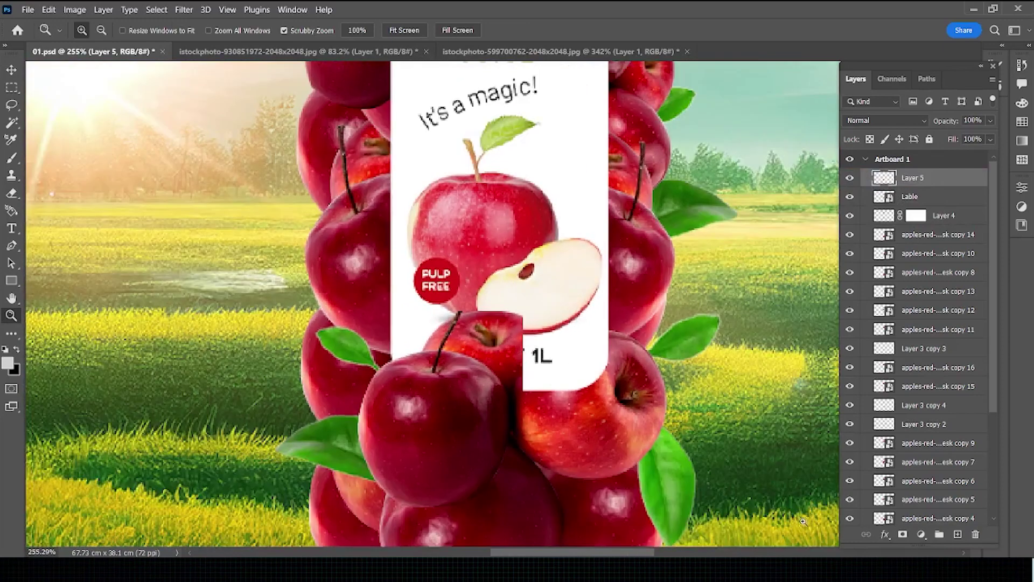
left_click(902, 534)
key("x")
key("b")
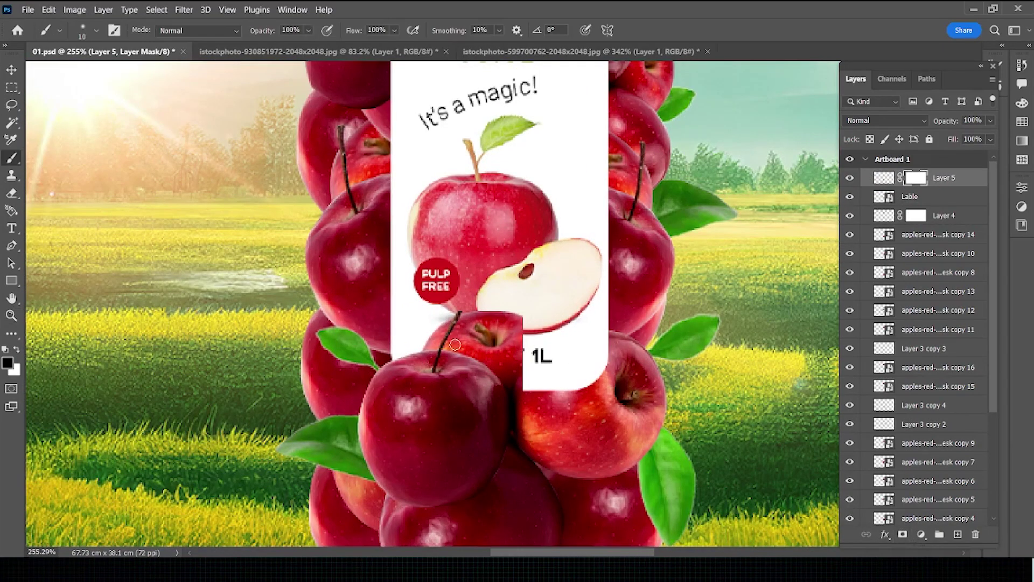
mouse_move(495, 318)
left_mouse_down()
mouse_move(513, 385)
mouse_move(415, 345)
mouse_move(517, 318)
left_mouse_up()
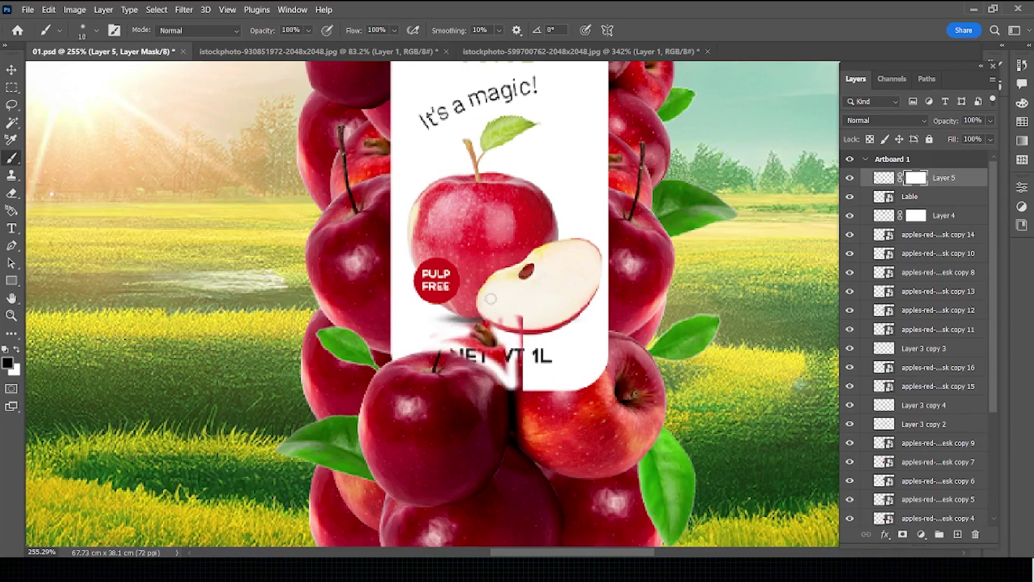
mouse_move(521, 367)
left_mouse_down()
mouse_move(517, 386)
mouse_move(511, 363)
mouse_move(452, 347)
mouse_move(501, 338)
mouse_move(466, 323)
mouse_move(455, 330)
left_mouse_up()
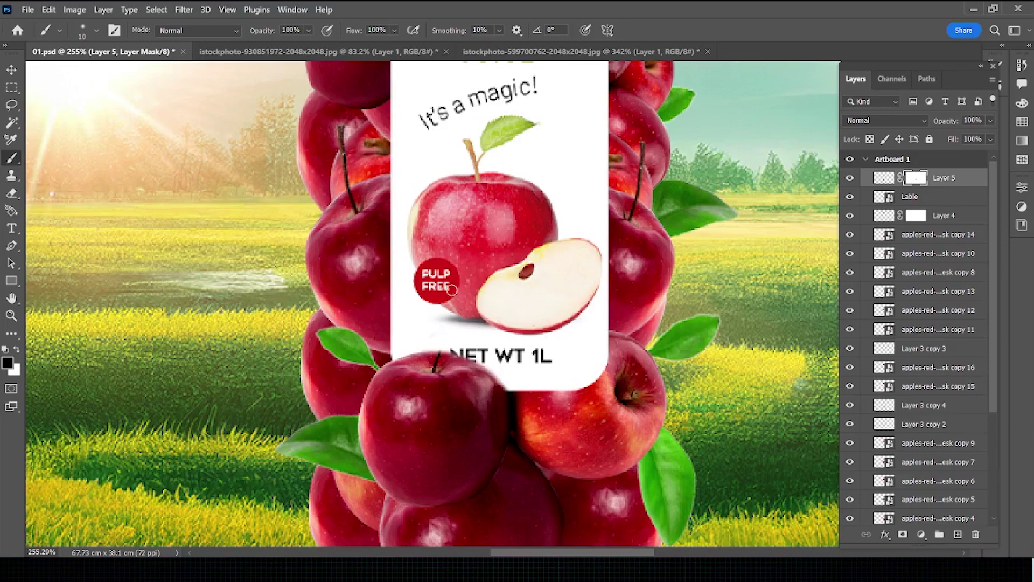
key("z")
left_click_drag(452, 290, 598, 300)
- Nudge the Lable layer slightly upward on the bottle
key("v")
left_click(555, 307)
key("ctrl+t")
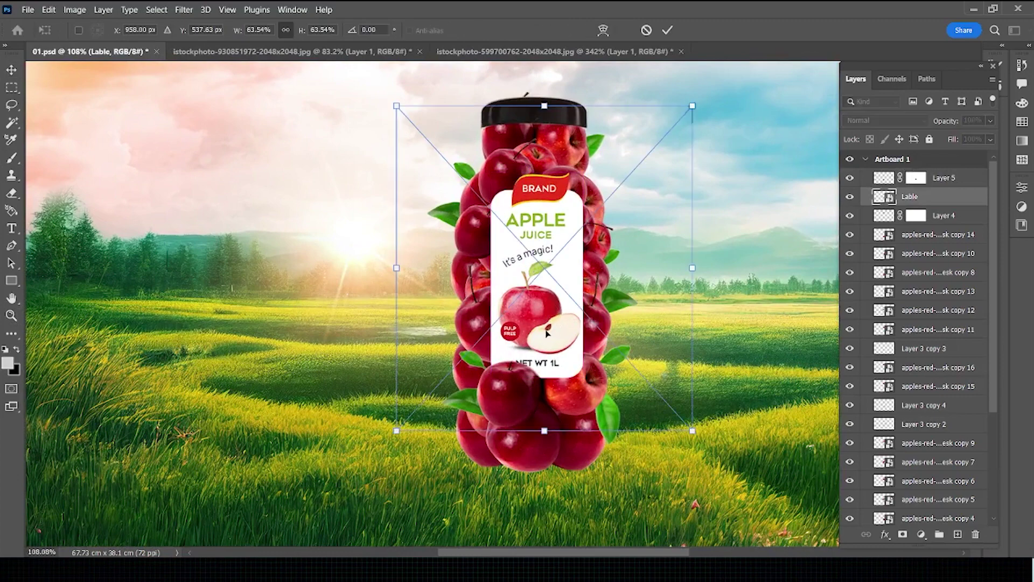
left_click_drag(546, 332, 547, 324)
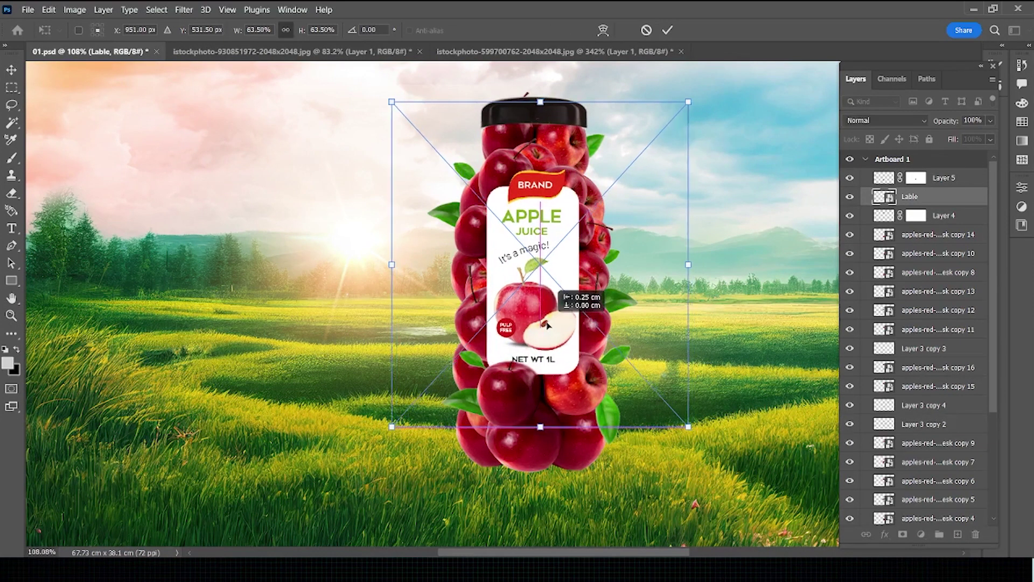
key("Return")
- Scale the label down proportionally to about 59% from its top edge
key("z")
left_click_drag(514, 323, 488, 297)
left_click_drag(560, 278, 592, 276)
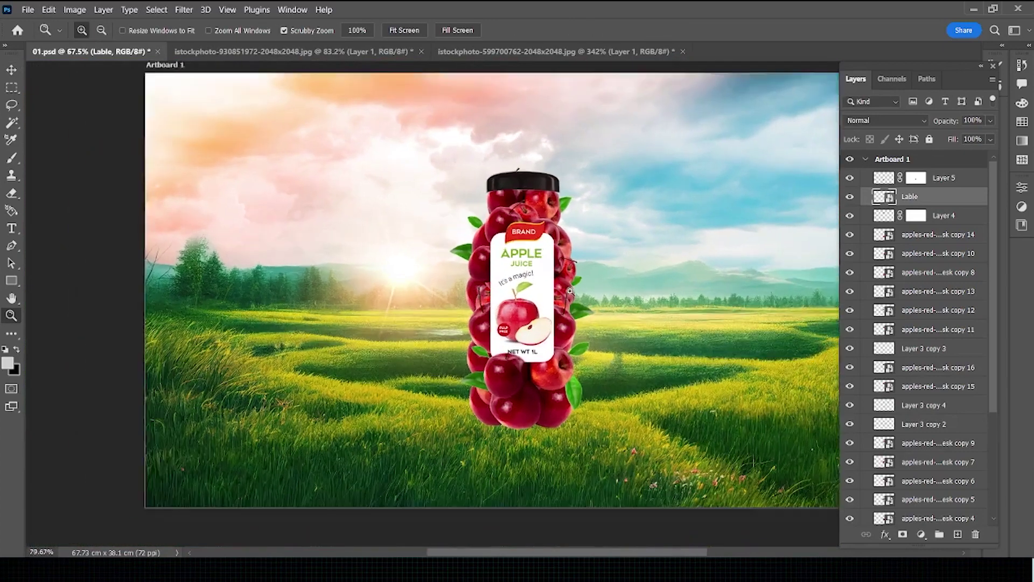
key("ctrl+t")
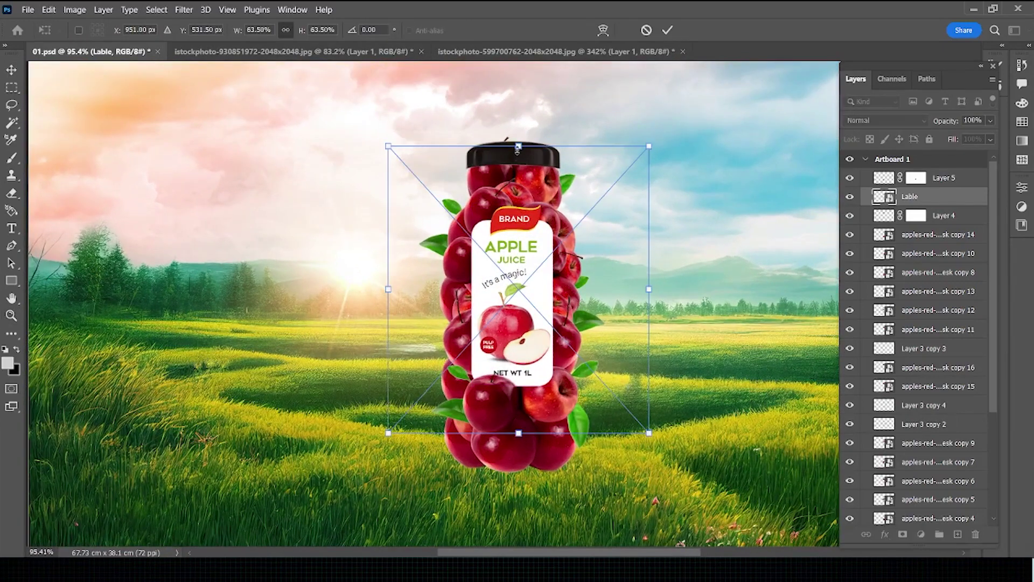
left_click_drag(518, 146, 516, 168)
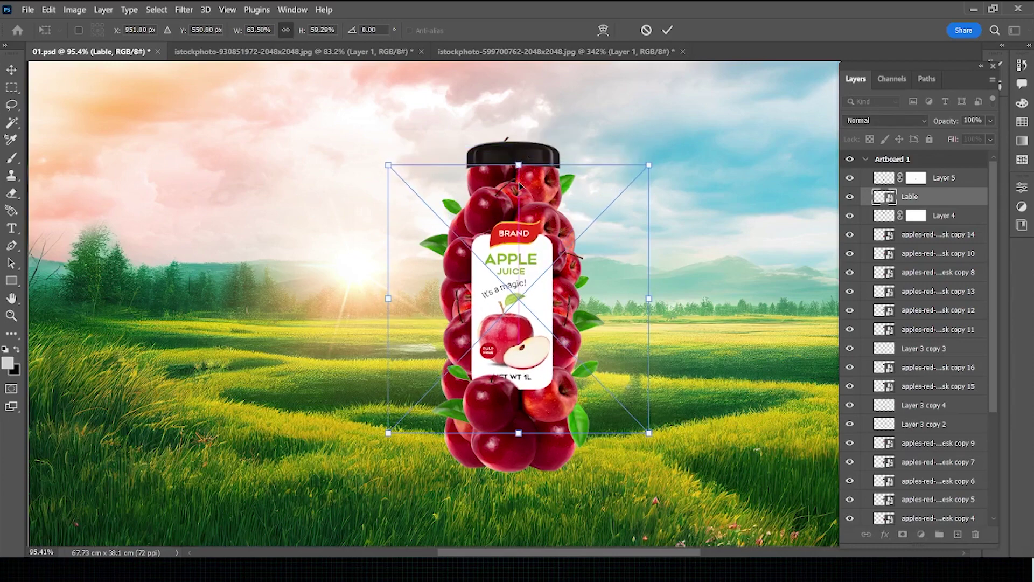
key("ctrl+z")
left_click_drag(519, 146, 521, 168)
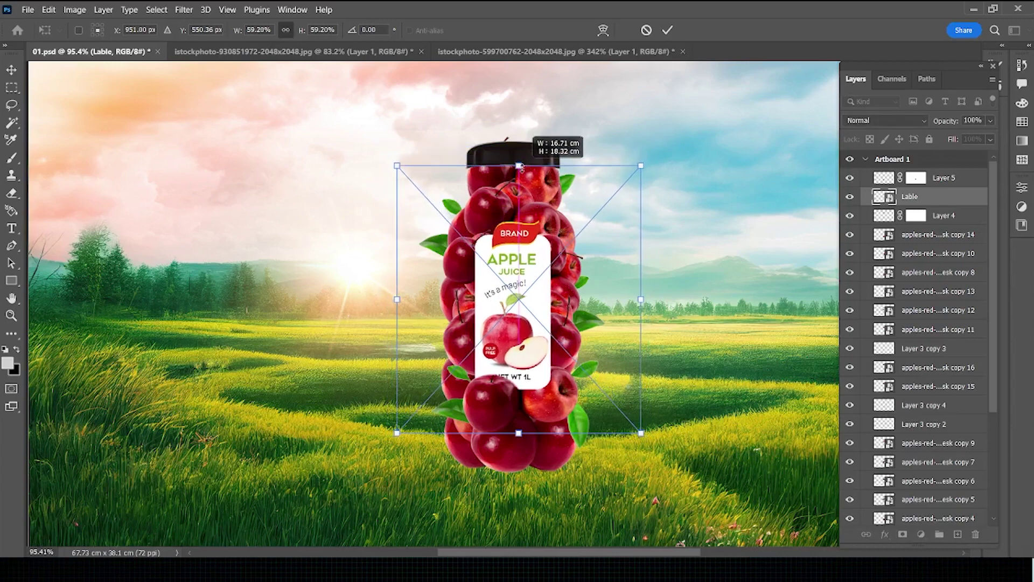
key("Return")
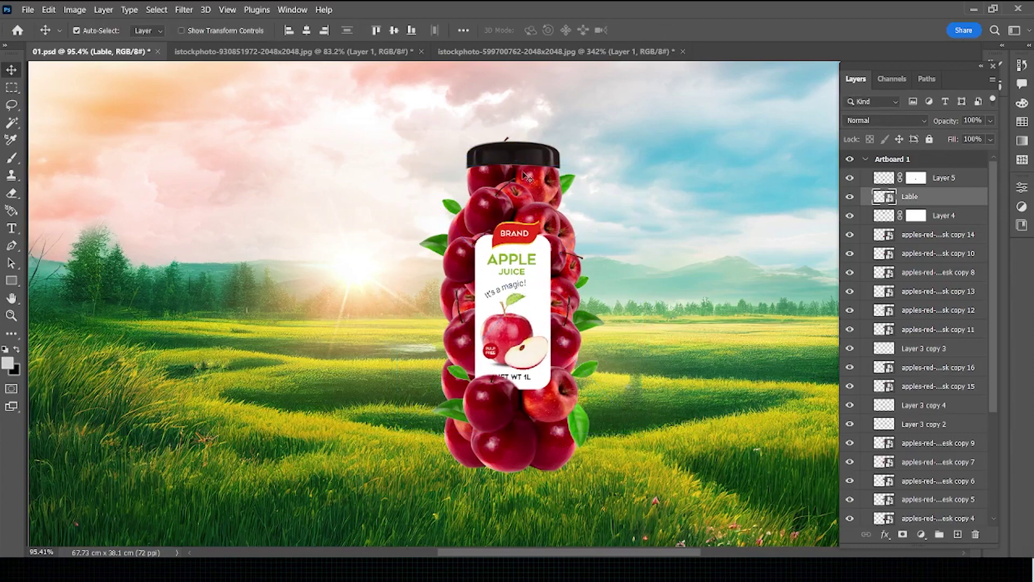
- Add a Drop Shadow to the label with a dark red colour (8f0b24)
left_click(884, 535)
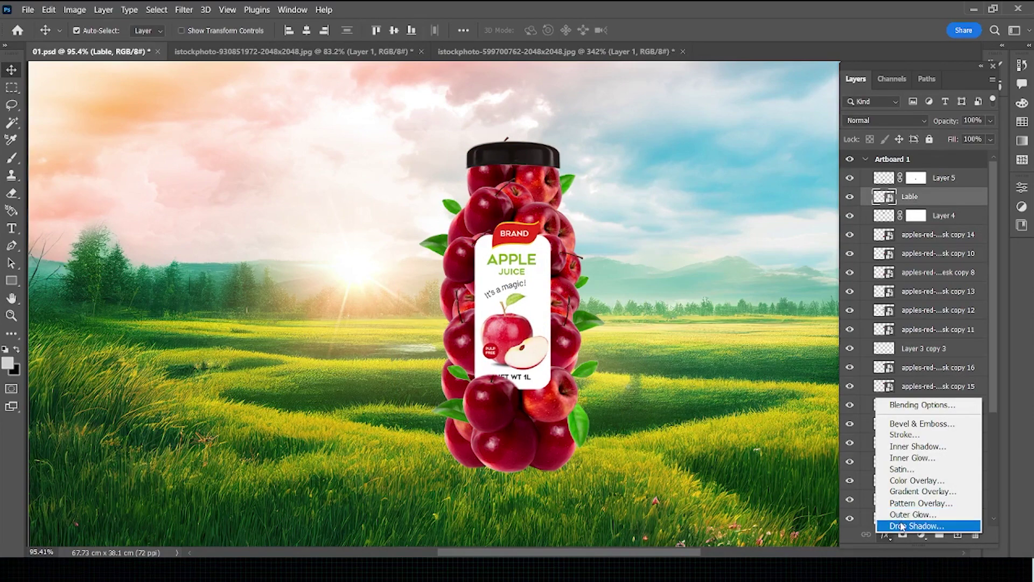
left_click(902, 526)
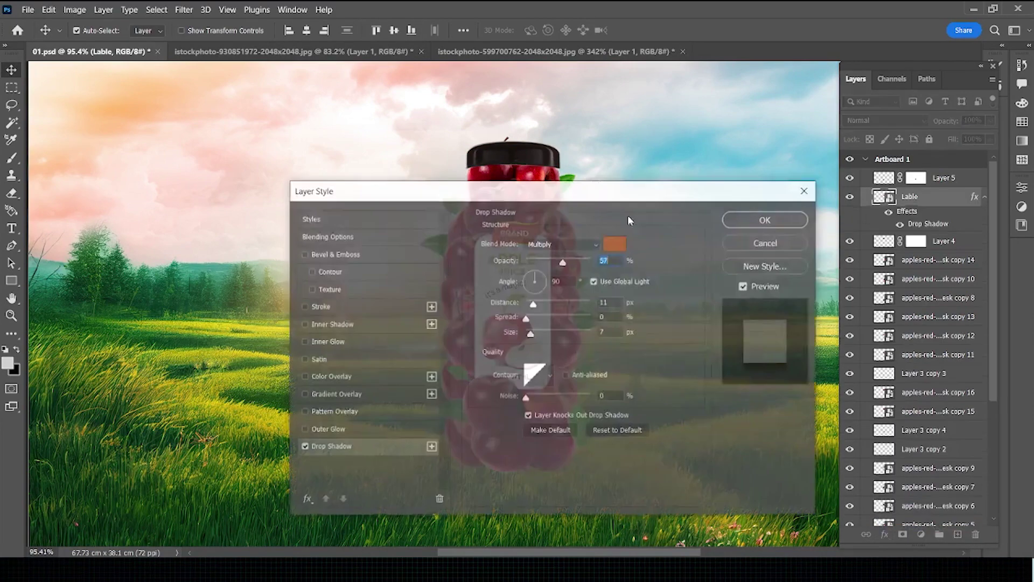
left_click_drag(628, 186, 982, 167)
left_click(968, 225)
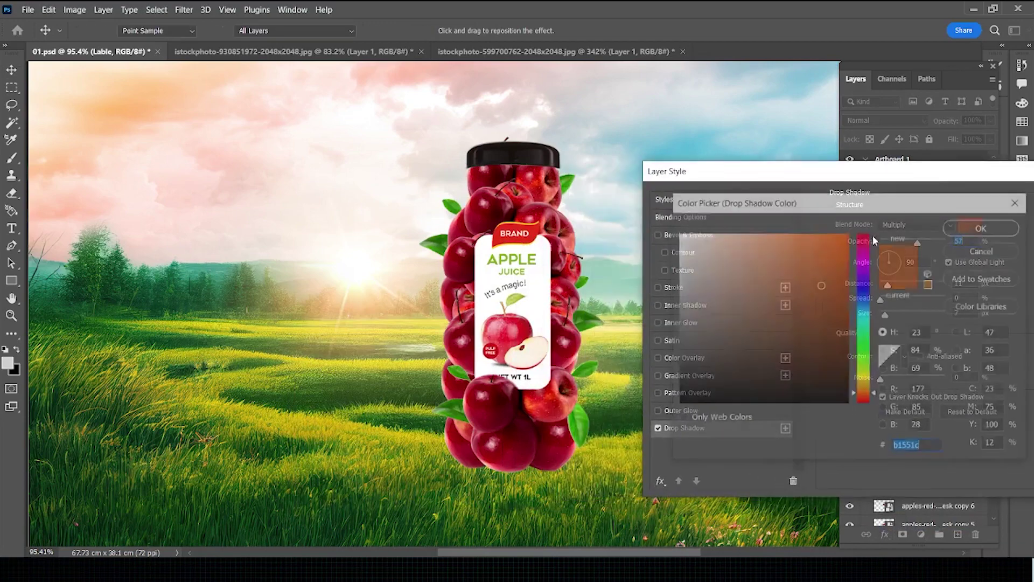
left_click(560, 251)
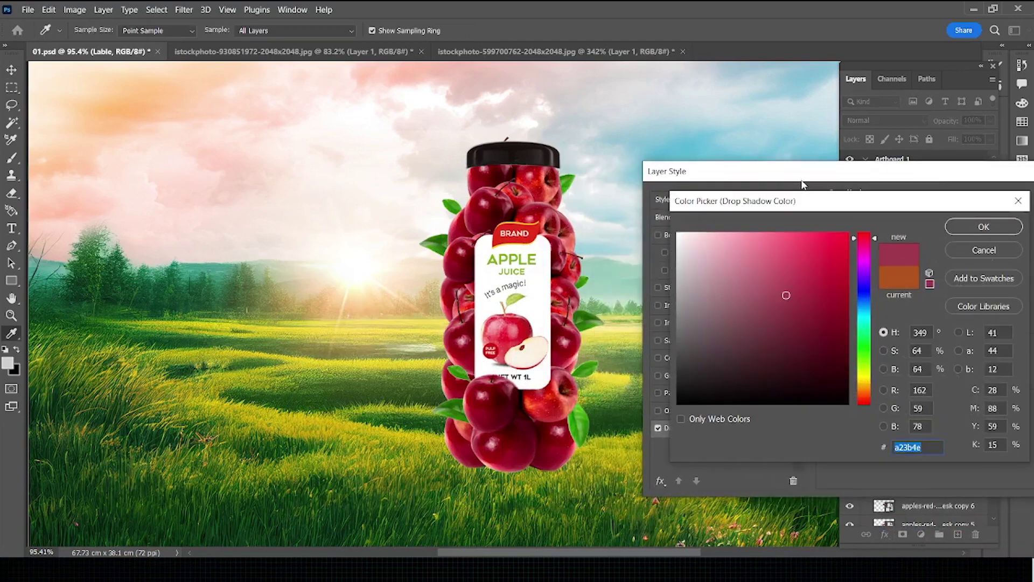
left_click_drag(783, 193, 438, 197)
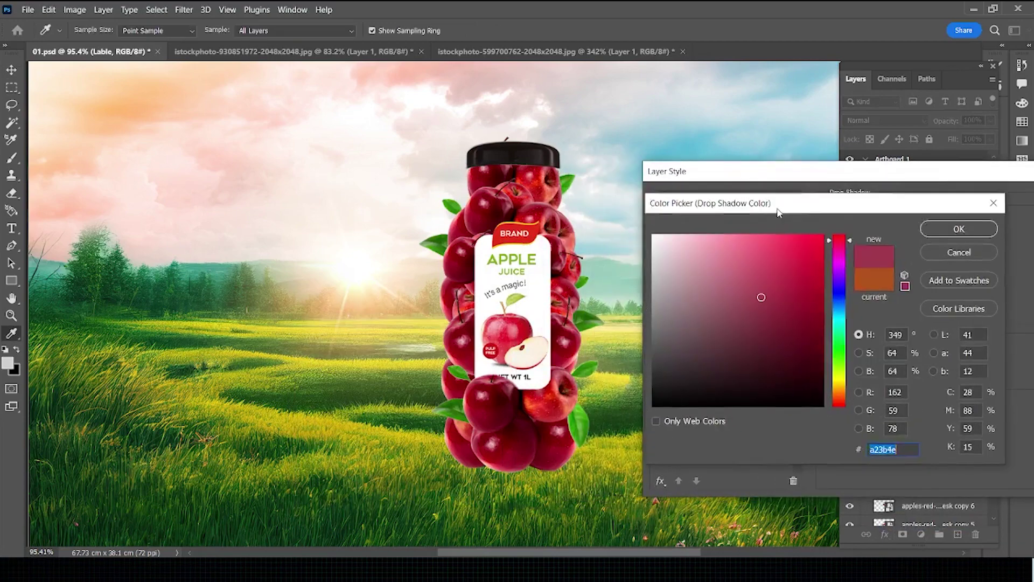
left_click(489, 312)
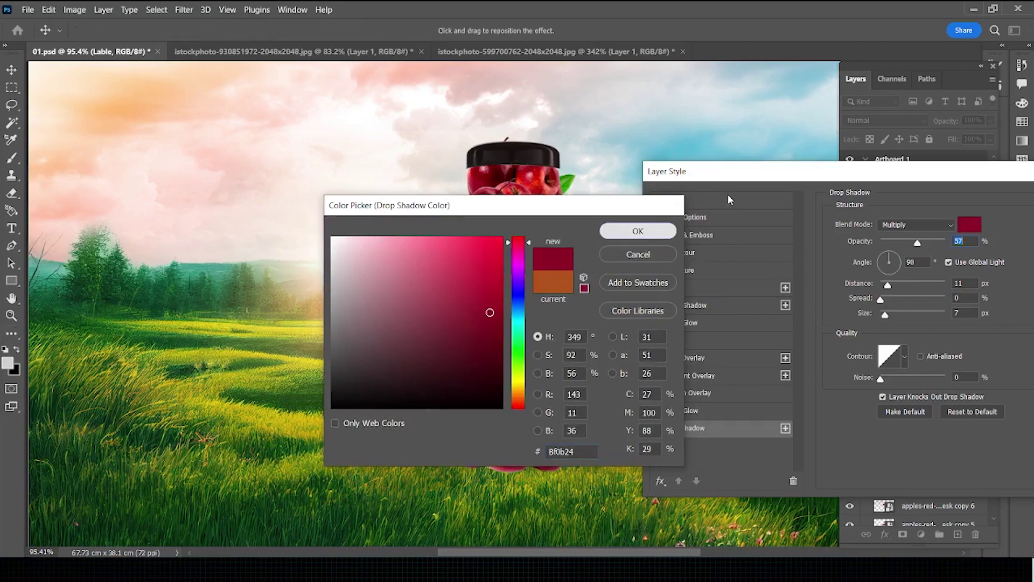
left_click(638, 230)
- Set the shadow to distance 12, spread 7, size 10, opacity 53% and apply
left_click_drag(751, 178, 297, 182)
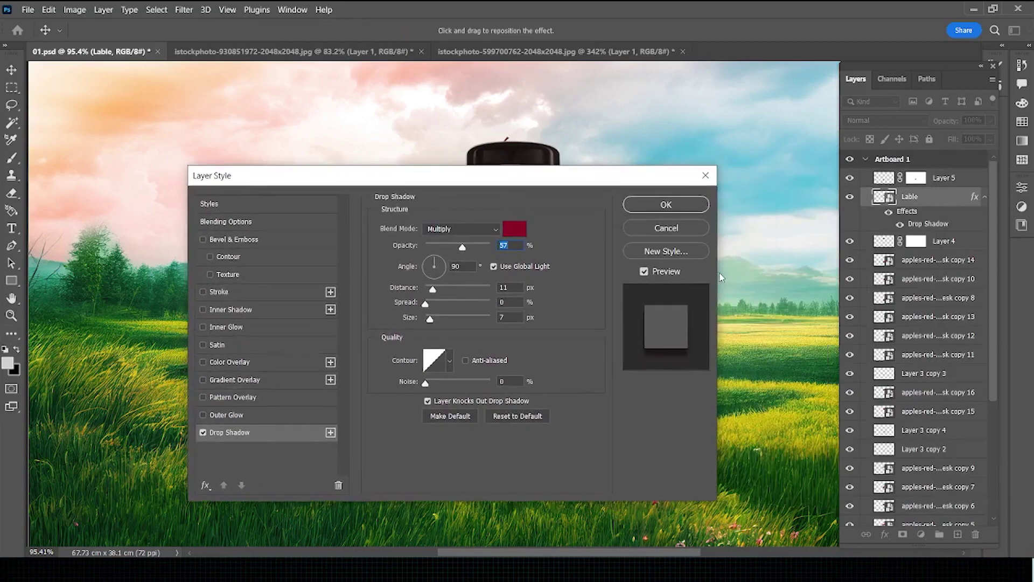
mouse_move(576, 177)
left_mouse_down()
mouse_move(694, 235)
mouse_move(969, 273)
mouse_move(595, 351)
mouse_move(245, 260)
mouse_move(252, 168)
left_mouse_up()
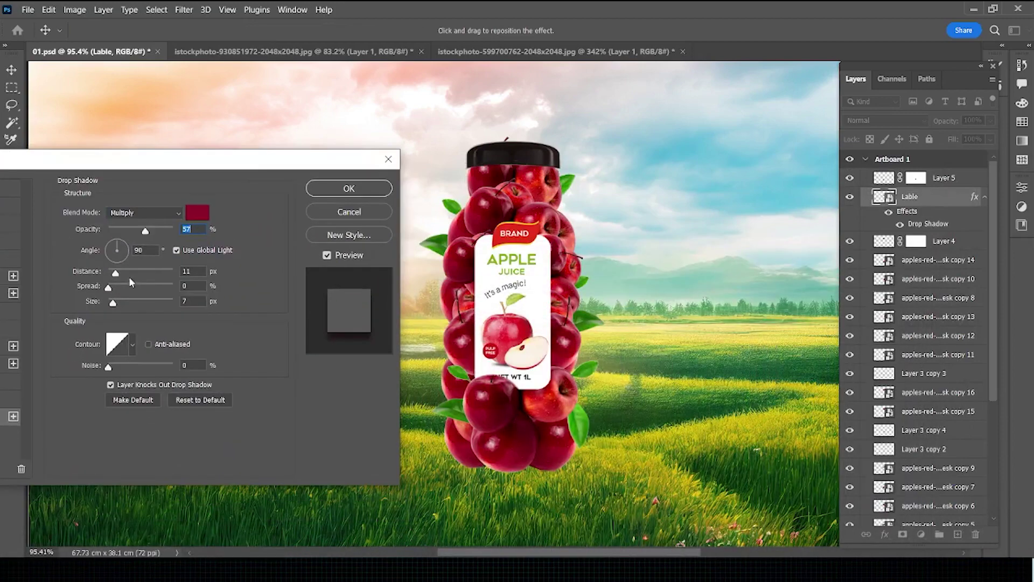
mouse_move(114, 273)
left_mouse_down()
mouse_move(125, 274)
mouse_move(114, 277)
left_mouse_up()
left_click(113, 275)
left_click_drag(113, 304, 116, 273)
left_click_drag(117, 305, 114, 304)
left_click(143, 233)
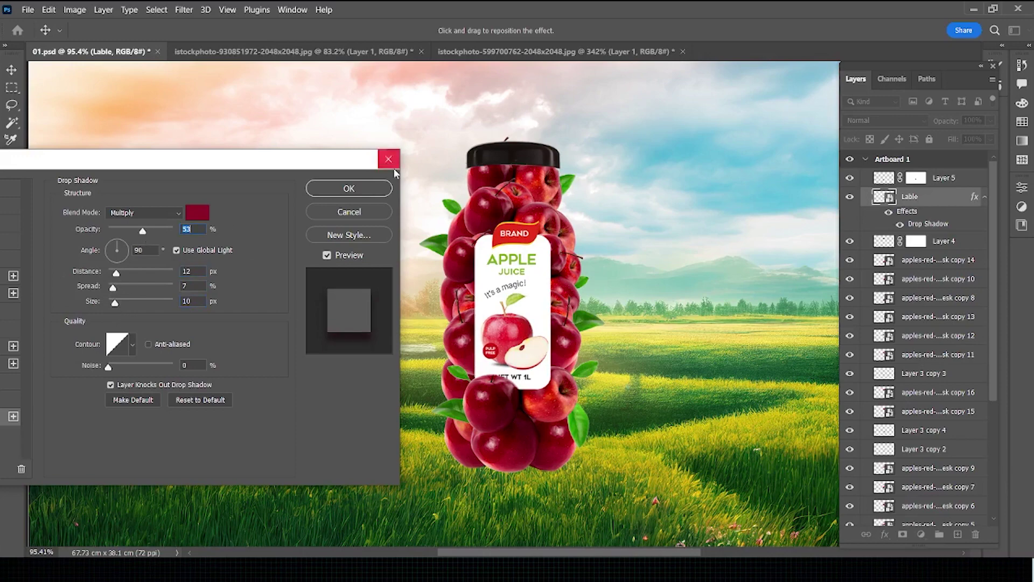
left_click(365, 191)
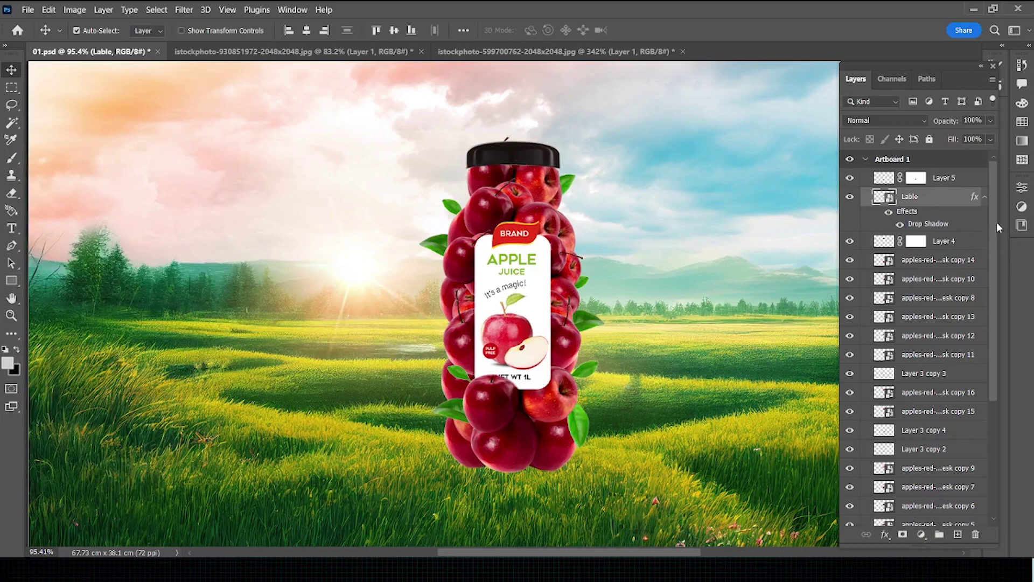
- Add a new Layer 6 above Layer 5 and set up a size-35 brush
left_click(959, 179)
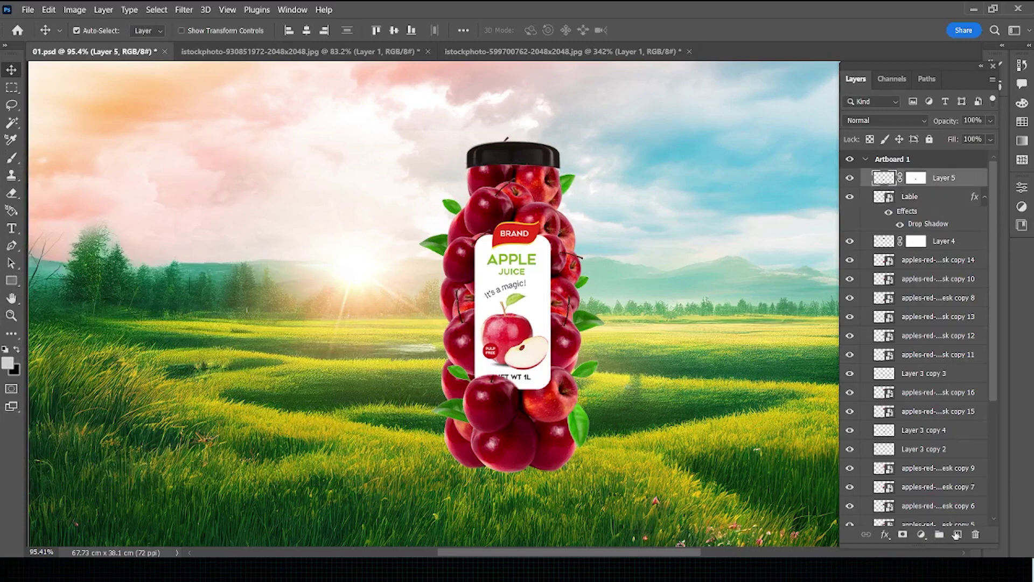
left_click(956, 535)
key("b")
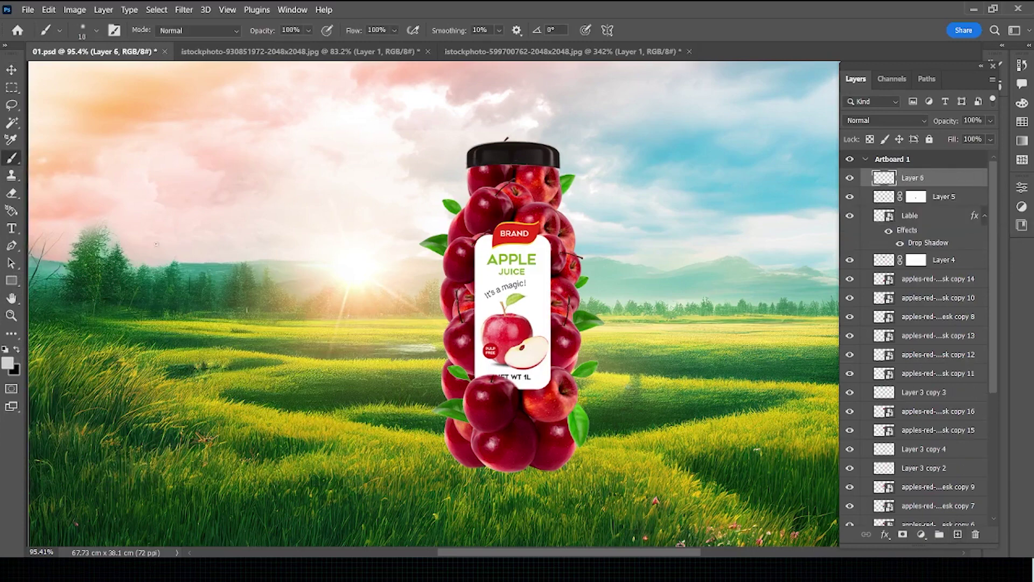
key("bracketright")
key("bracketright")
key("bracketright")
scroll(502, 238, "down", 1)
mouse_move(627, 307)
left_mouse_down()
mouse_move(531, 298)
mouse_move(537, 326)
left_mouse_up()
key("z")
key("b")
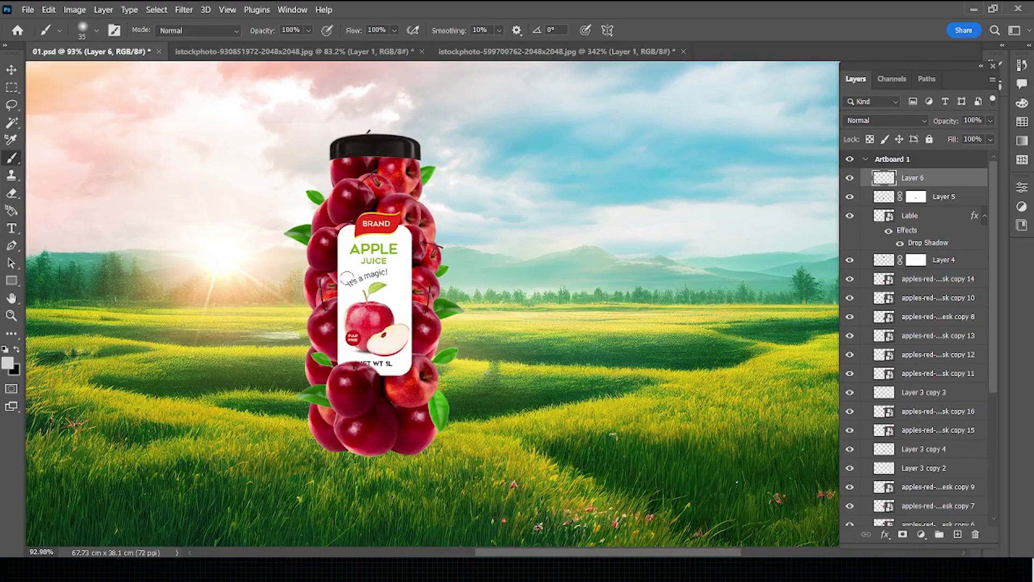
- Sample dark red and paint shading under the cap and beside the label on both sides
left_click(334, 246, "alt")
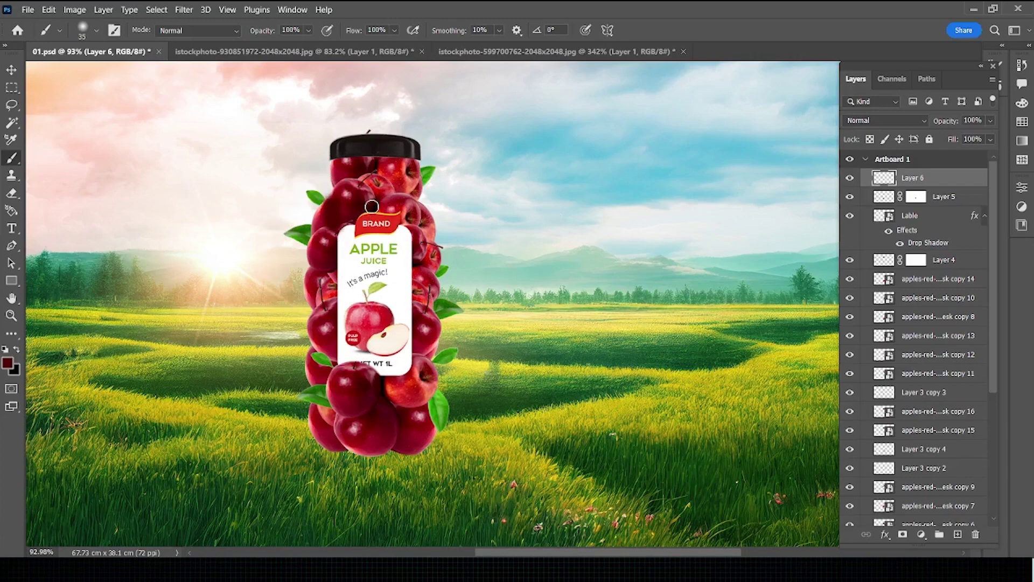
left_click_drag(343, 265, 317, 268)
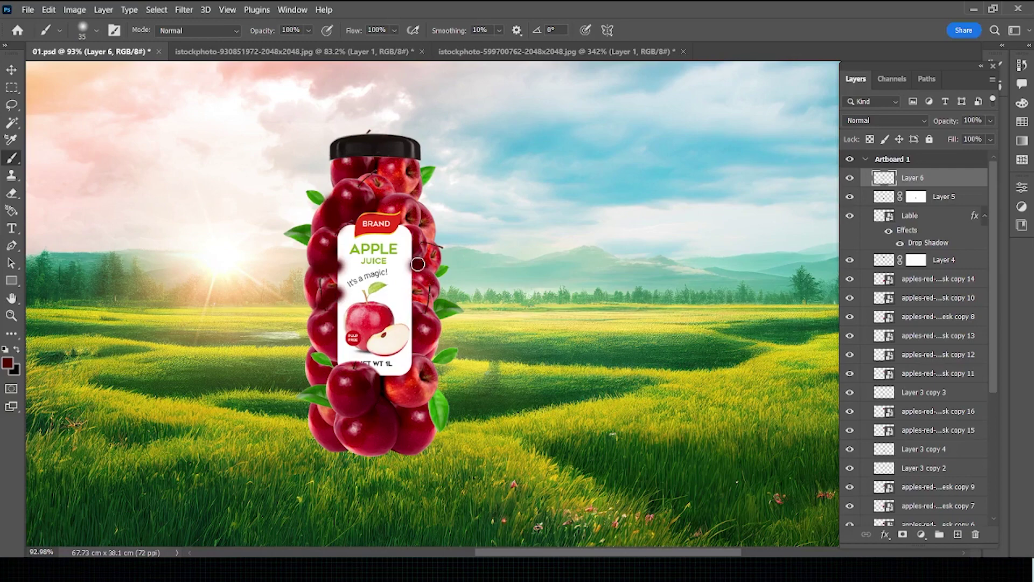
left_click_drag(381, 179, 413, 161)
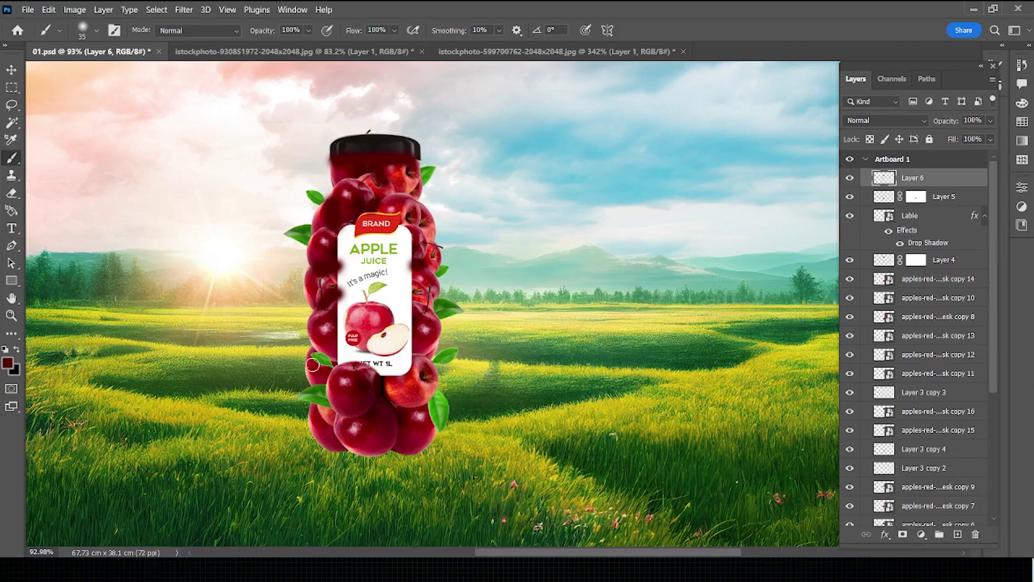
mouse_move(315, 338)
left_mouse_down()
mouse_move(322, 355)
mouse_move(314, 324)
mouse_move(345, 417)
mouse_move(388, 402)
mouse_move(384, 373)
mouse_move(392, 446)
mouse_move(334, 433)
mouse_move(331, 425)
mouse_move(342, 437)
mouse_move(334, 419)
left_mouse_up()
left_click_drag(426, 213, 418, 218)
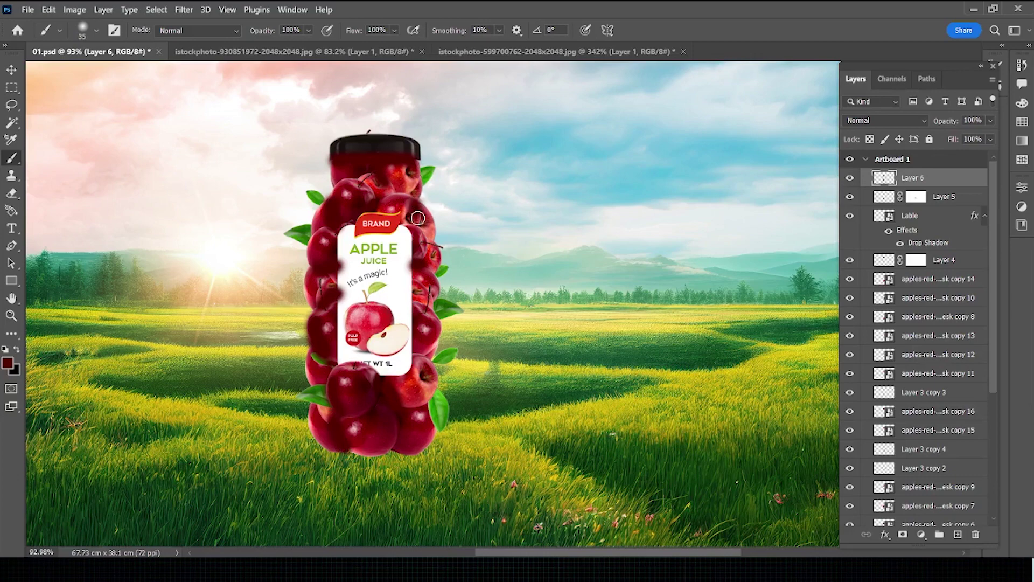
- Preview Layer 6's blend modes and settle on Hard Light
left_click(887, 121)
scroll(886, 121, "down", 1)
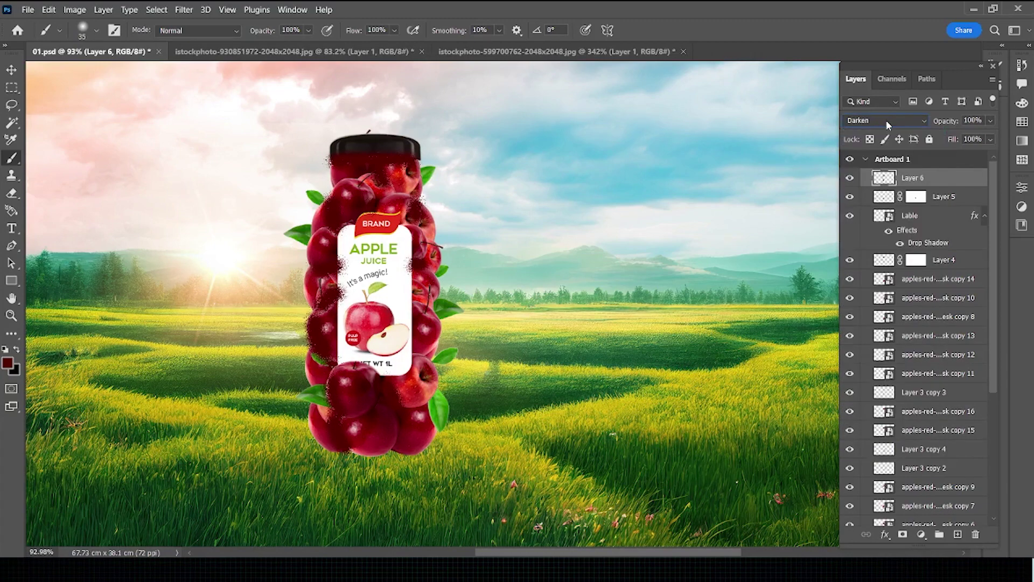
scroll(886, 120, "down", 1)
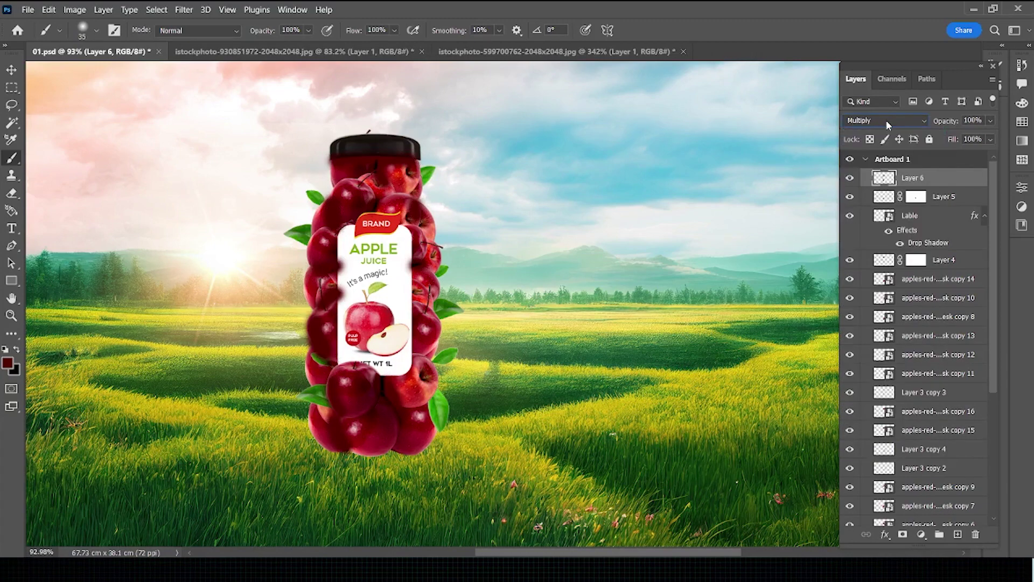
scroll(886, 121, "down", 2)
scroll(887, 120, "down", 1)
scroll(886, 121, "down", 2)
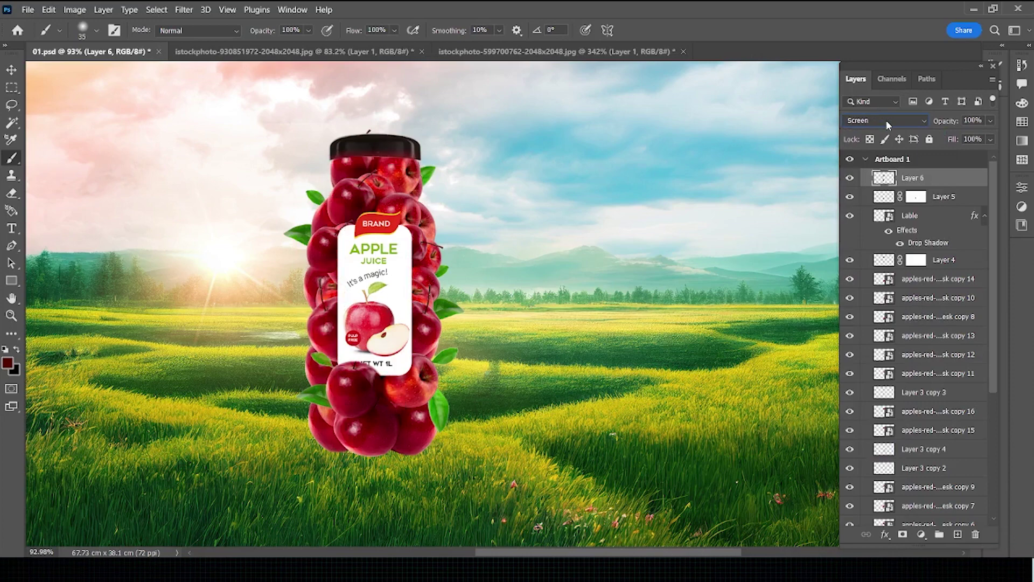
scroll(886, 120, "up", 1)
scroll(886, 121, "down", 2)
scroll(887, 120, "down", 1)
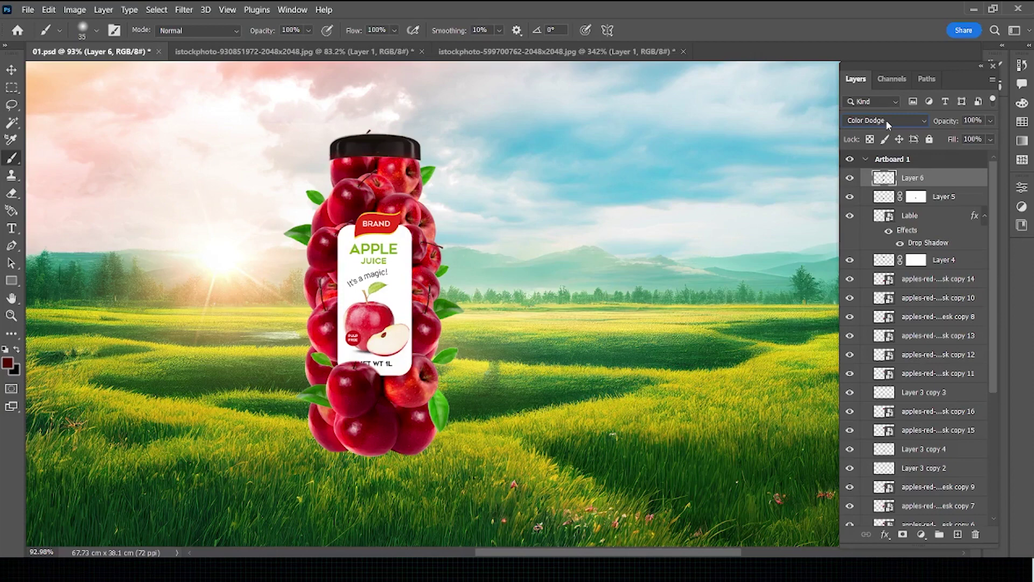
scroll(886, 121, "down", 1)
scroll(887, 121, "down", 1)
scroll(887, 121, "down", 1)
scroll(886, 121, "down", 1)
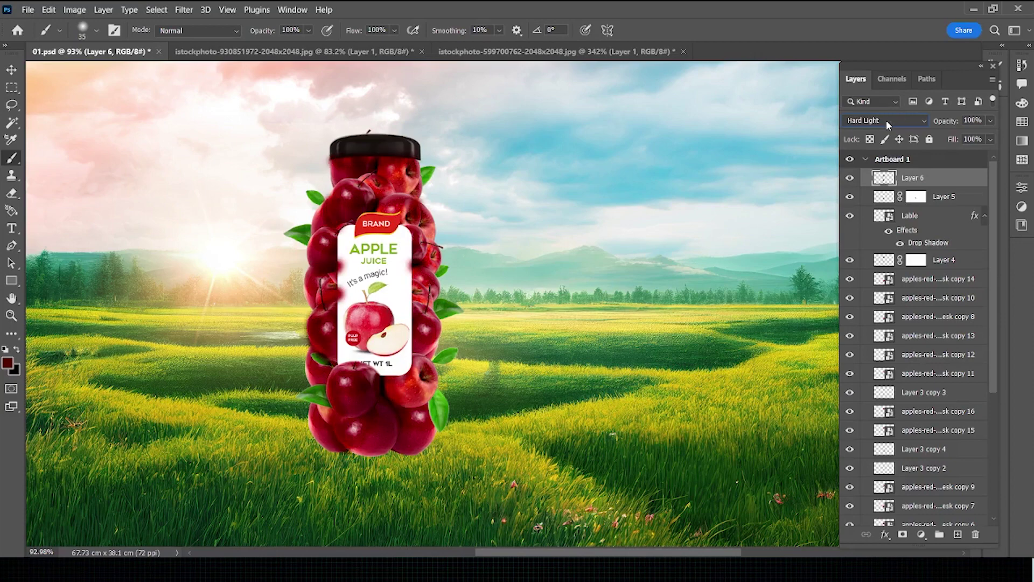
scroll(887, 124, "up", 1)
scroll(888, 124, "down", 1)
scroll(888, 125, "down", 1)
scroll(888, 124, "down", 1)
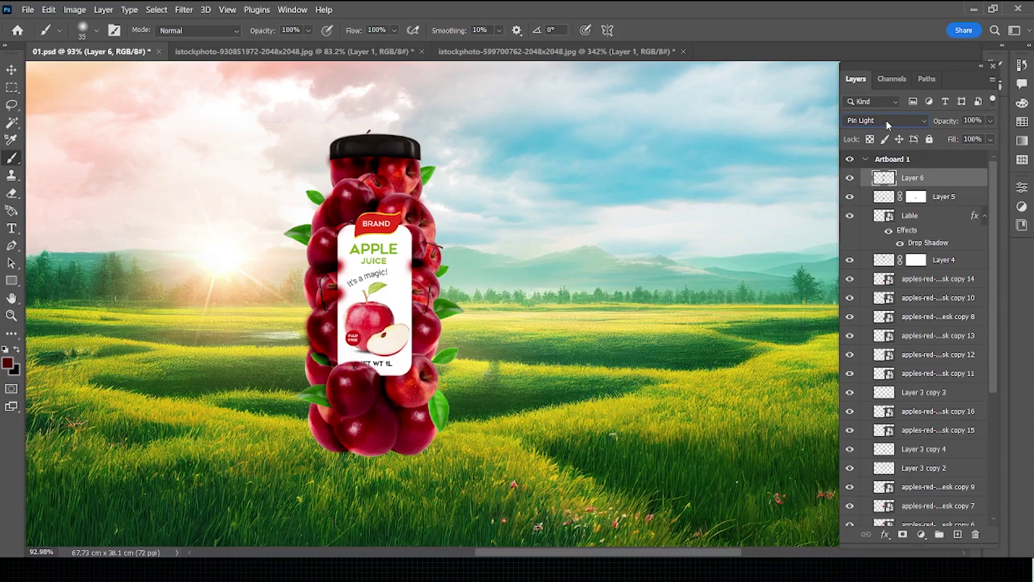
scroll(887, 121, "down", 1)
scroll(886, 120, "down", 1)
scroll(886, 121, "down", 1)
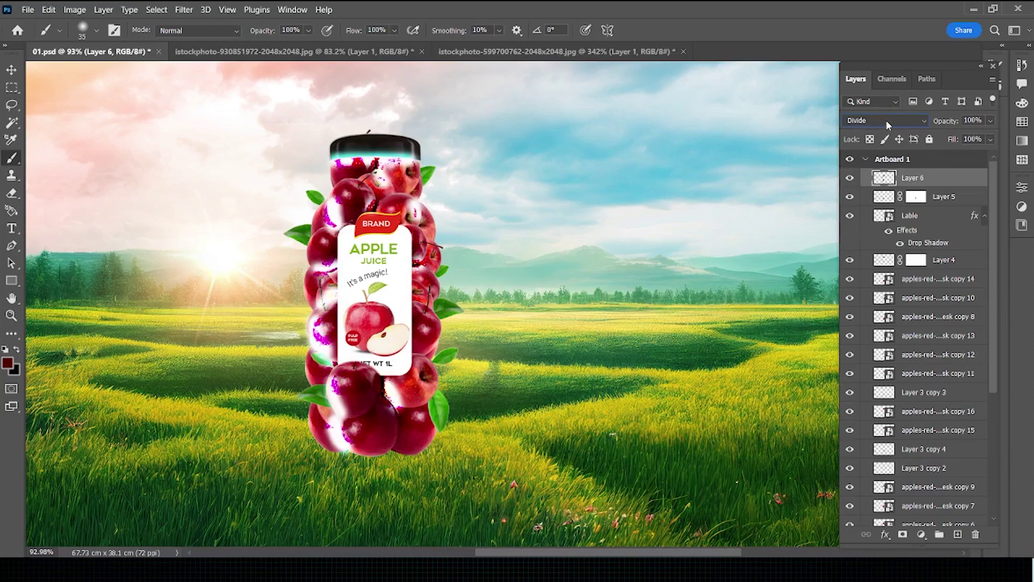
scroll(887, 120, "up", 2)
scroll(887, 120, "up", 1)
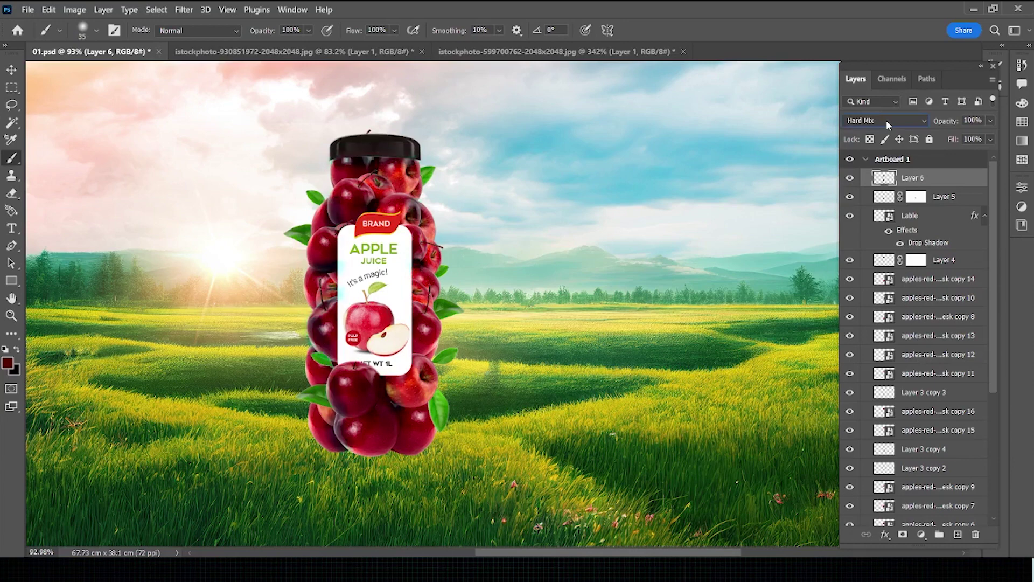
scroll(888, 124, "up", 1)
scroll(886, 120, "up", 1)
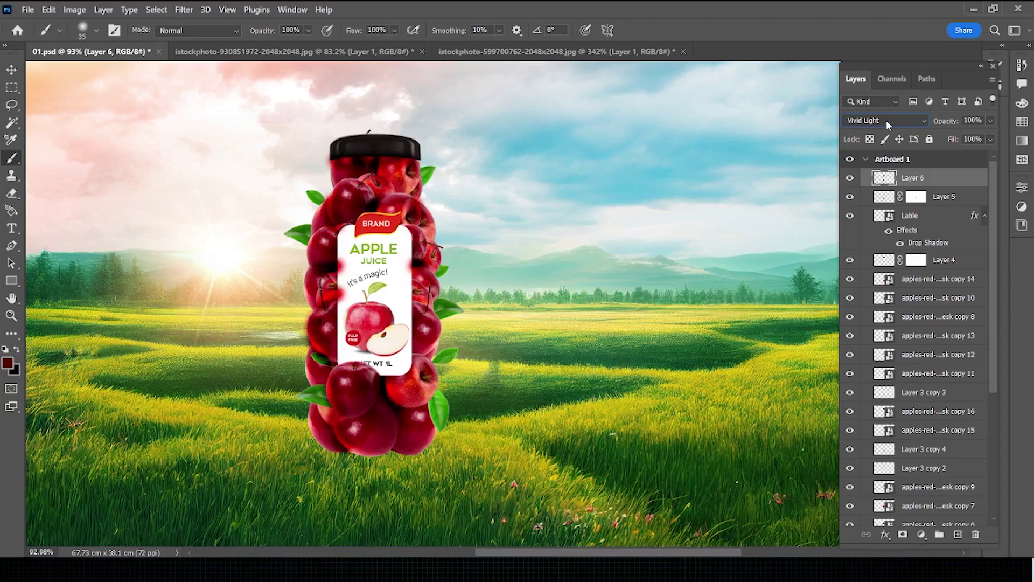
scroll(887, 121, "up", 1)
left_click(887, 120)
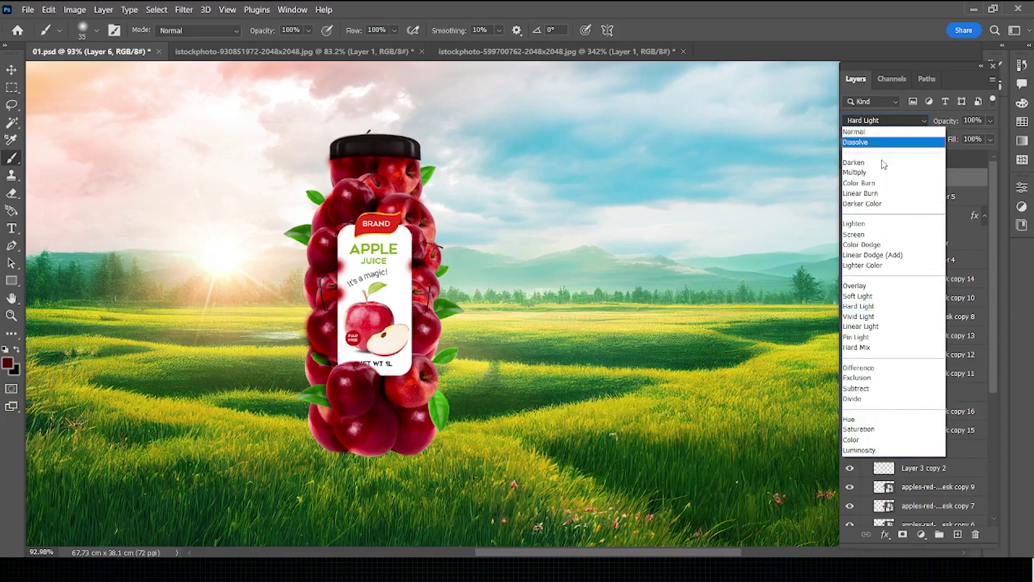
left_click(860, 307)
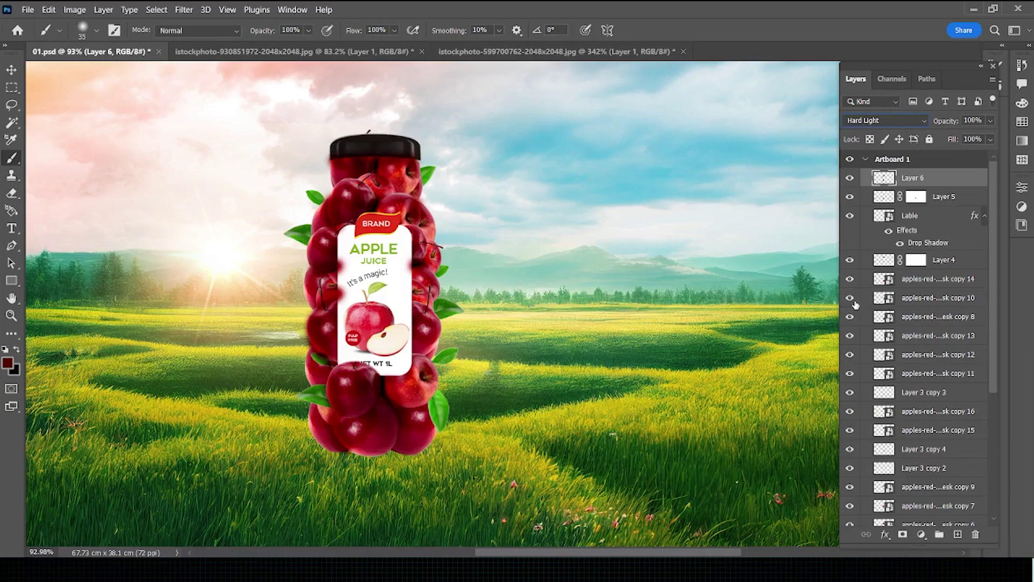
- Add a layer mask to Layer 6 and paint out the red shading on the cap
left_click(901, 534)
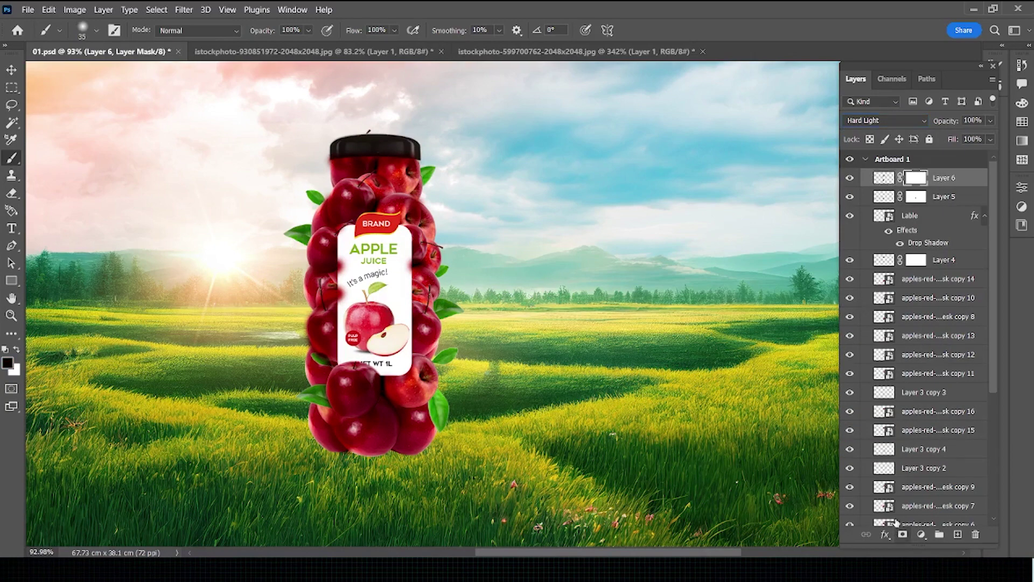
key("z")
left_click_drag(344, 139, 386, 189)
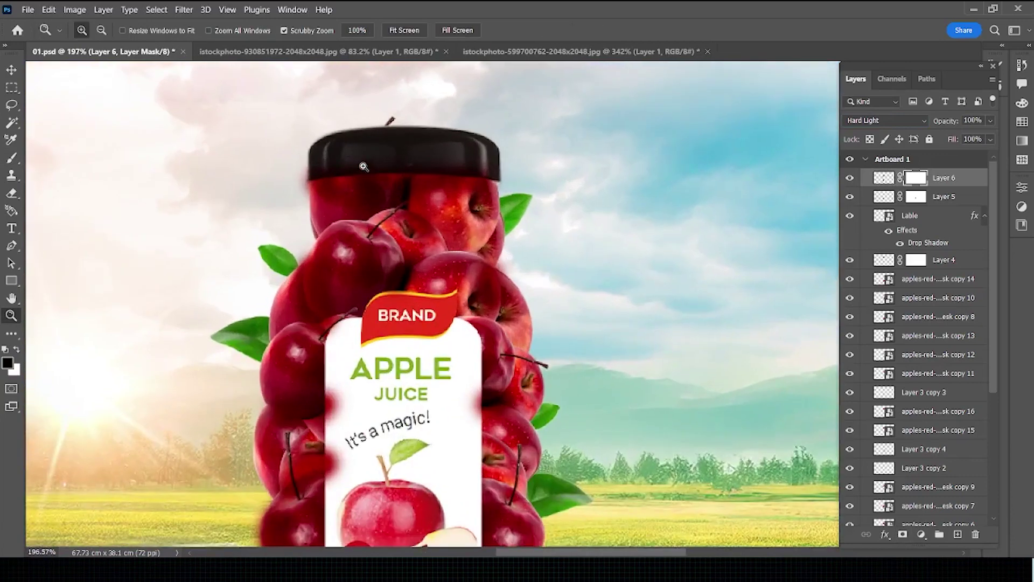
key("b")
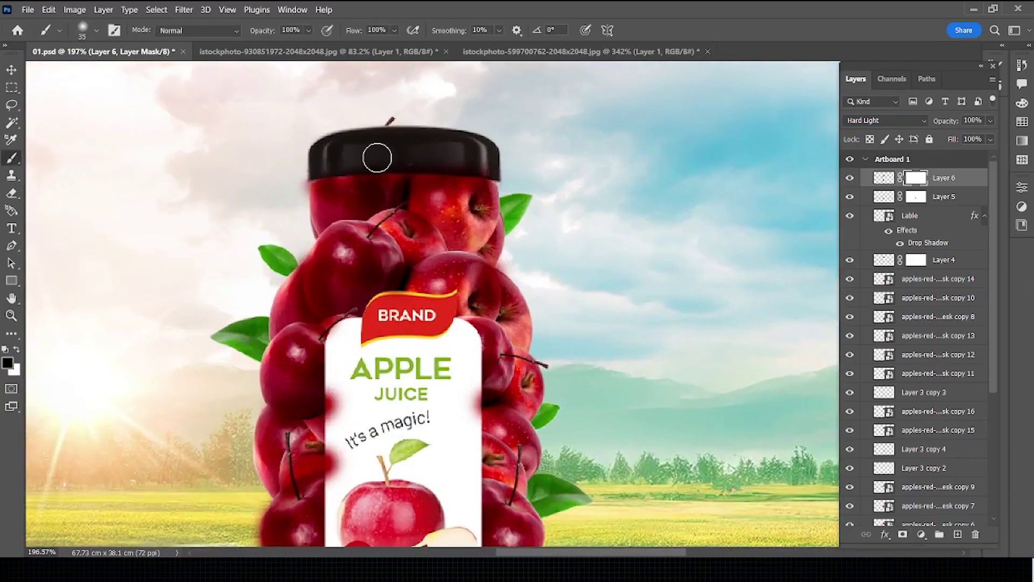
left_click_drag(431, 152, 294, 188)
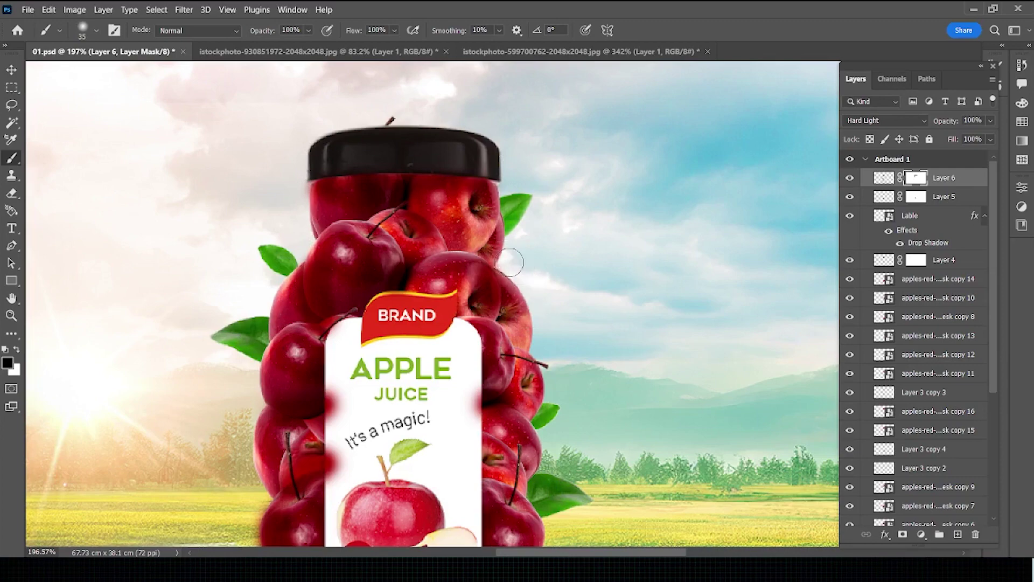
- Mask out the red bleed along the label's left edge and soften the left apple edge
left_click_drag(577, 354, 584, 206)
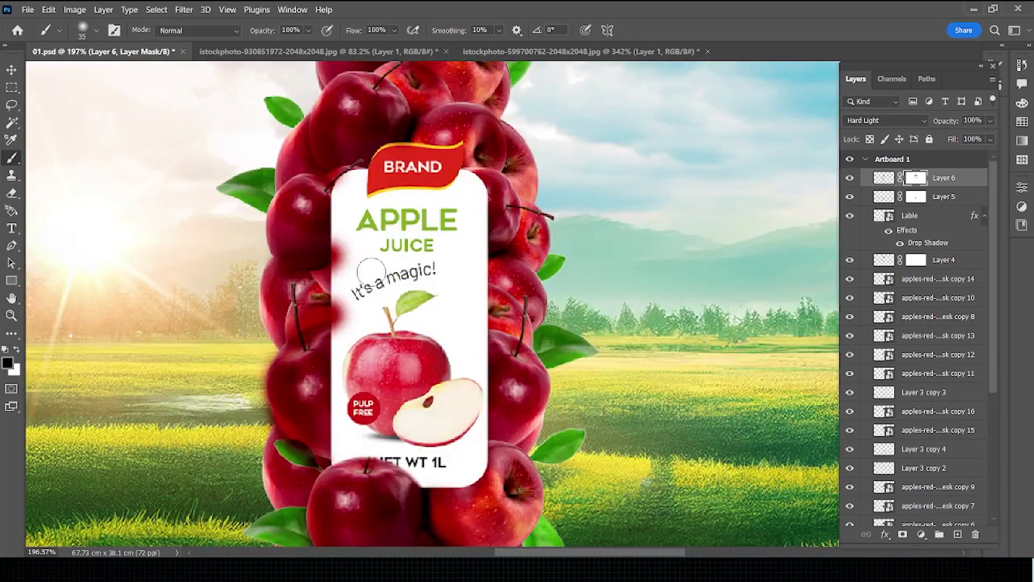
left_click_drag(342, 240, 336, 354)
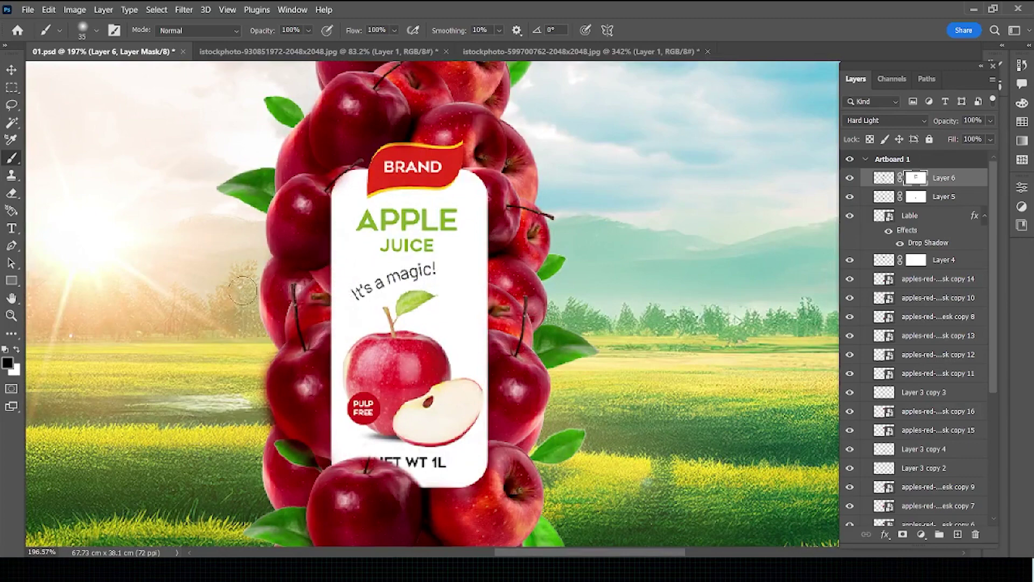
left_click_drag(284, 388, 287, 252)
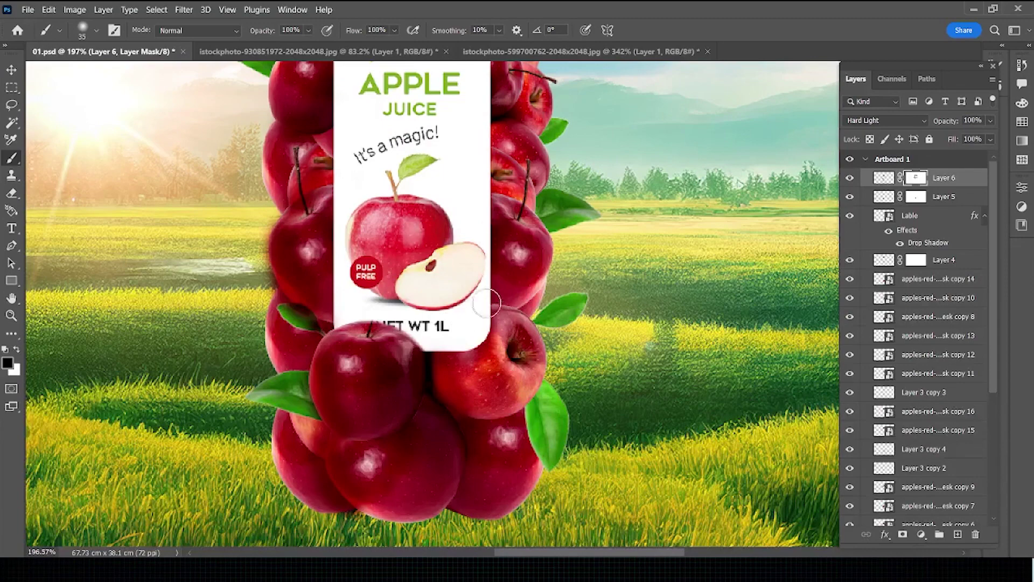
left_click_drag(398, 478, 415, 399)
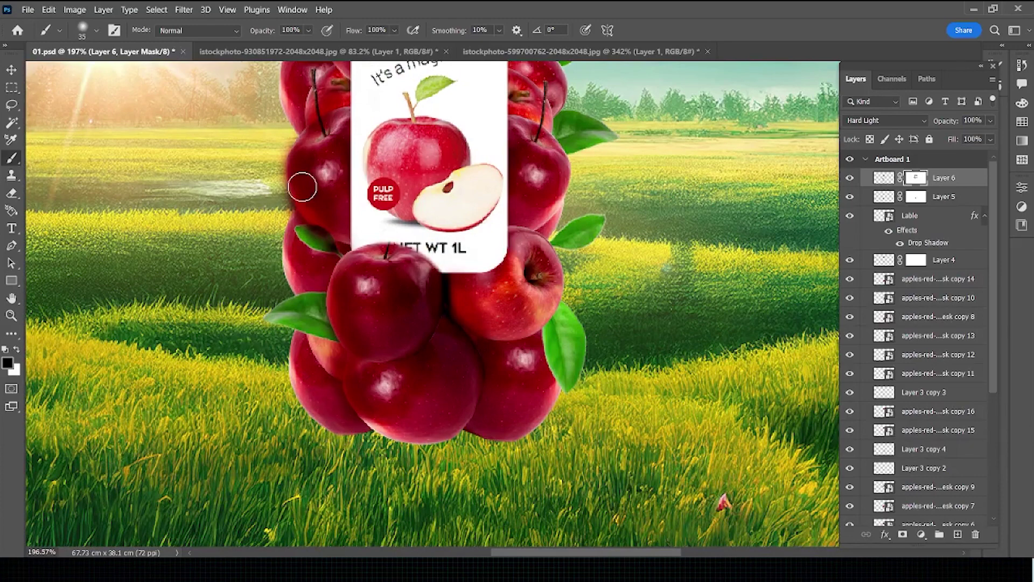
left_click_drag(300, 180, 288, 165)
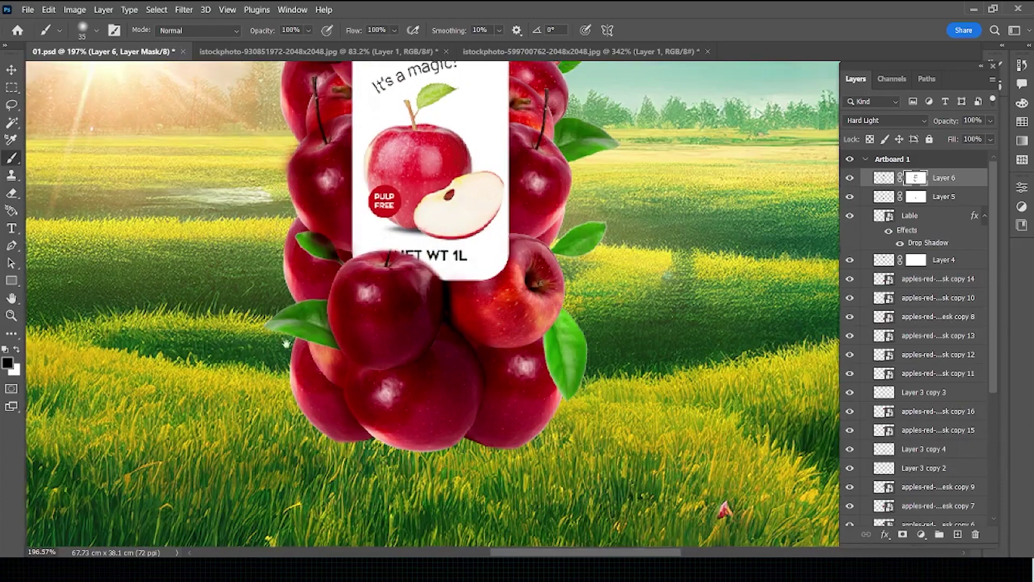
left_click_drag(284, 229, 294, 325)
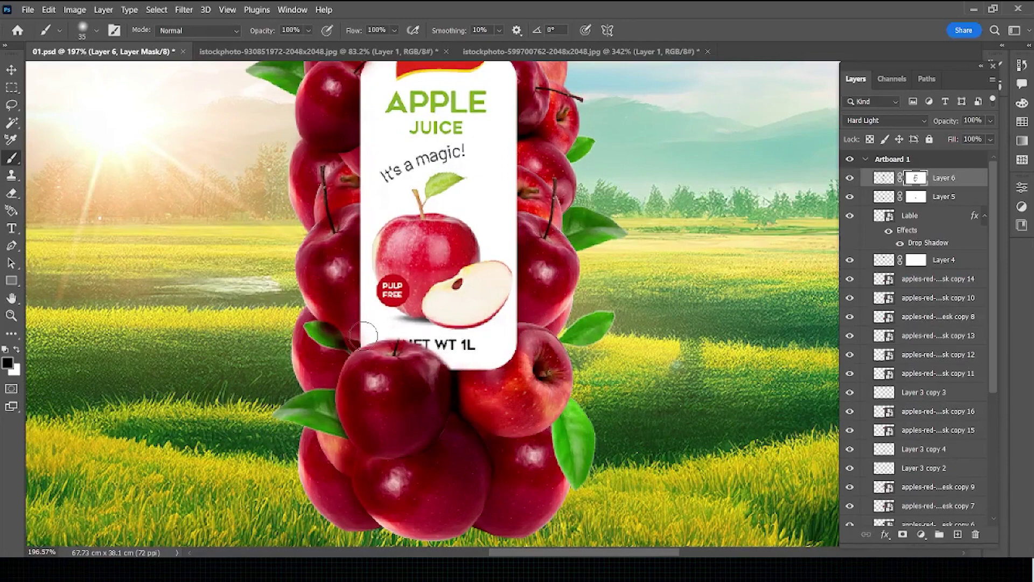
- Paint the mask over the top apples and stem to reveal them more clearly
key("z")
scroll(420, 291, "down", 1)
scroll(430, 280, "down", 2)
scroll(449, 264, "down", 4)
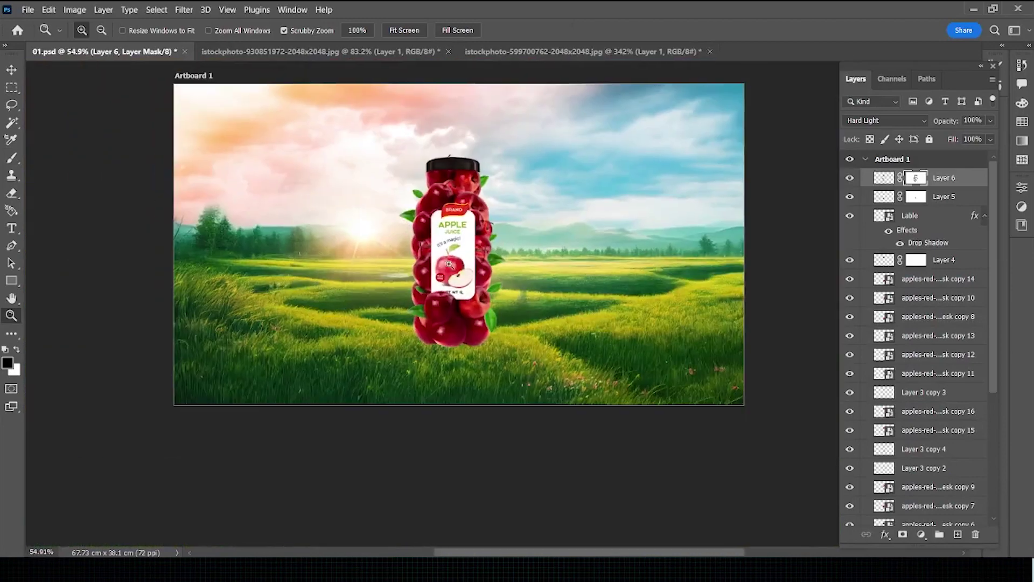
scroll(458, 266, "up", 2)
scroll(490, 275, "up", 3)
scroll(459, 166, "up", 3)
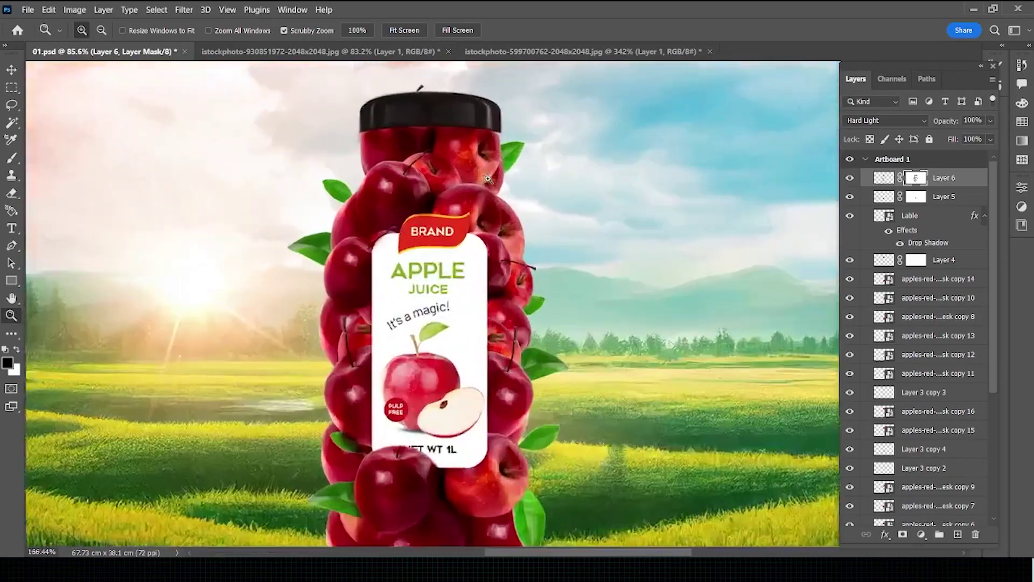
key("b")
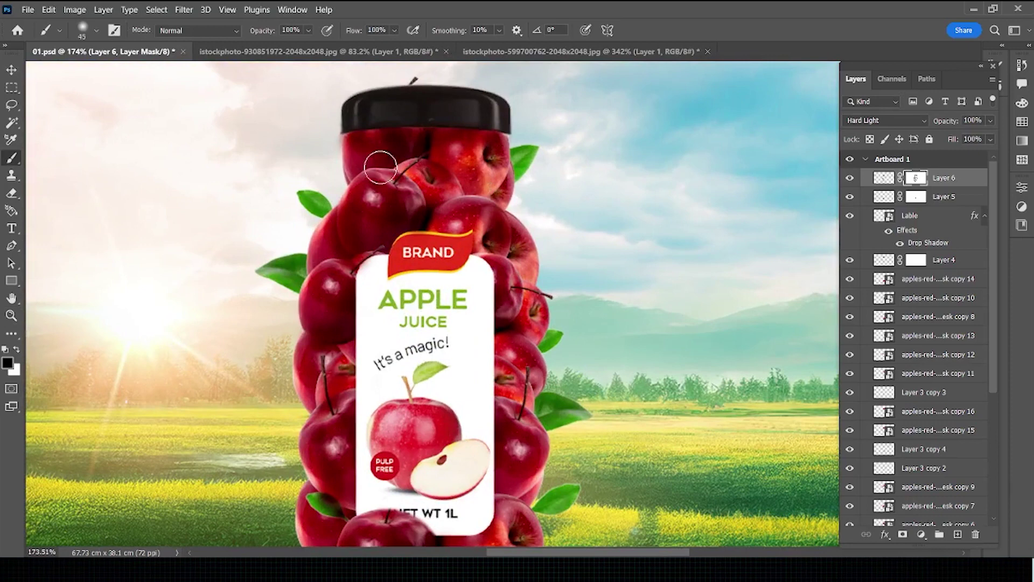
mouse_move(449, 161)
left_mouse_down()
mouse_move(457, 200)
mouse_move(443, 179)
left_mouse_up()
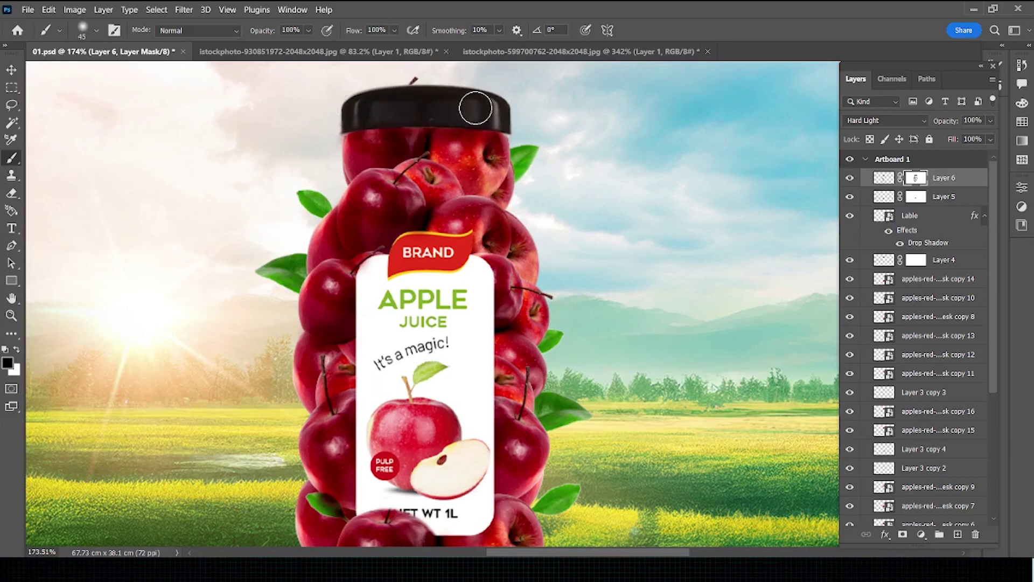
- On a new layer above Layer 4, paint a dark shadow along the cap's bottom edge
key("v")
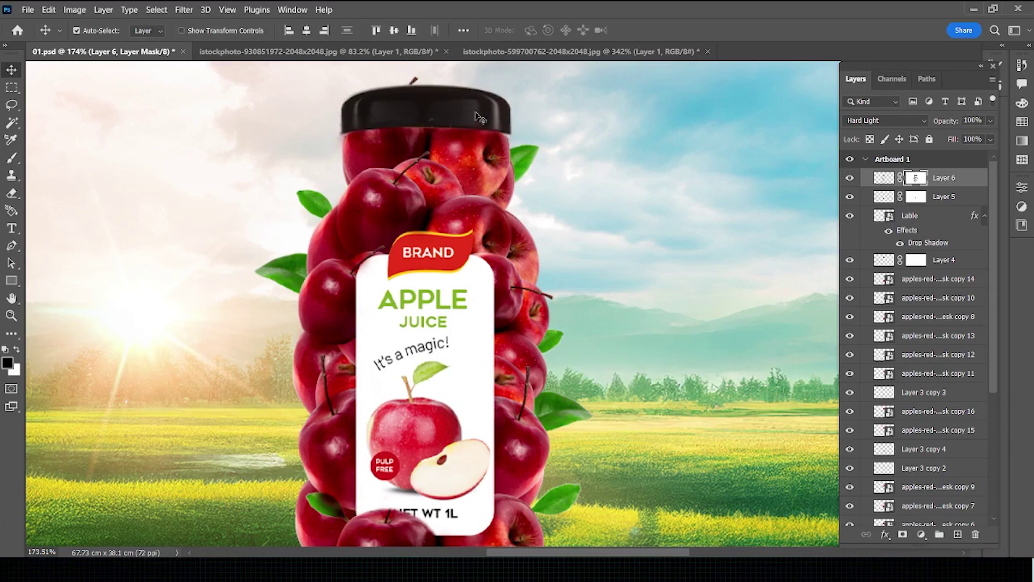
left_click(477, 120)
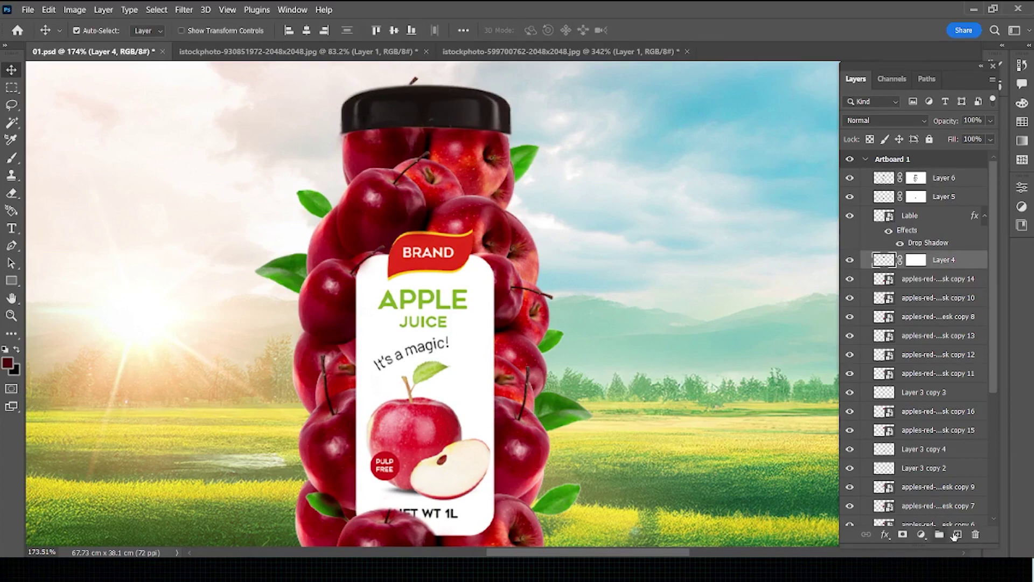
left_click(957, 535)
key("b")
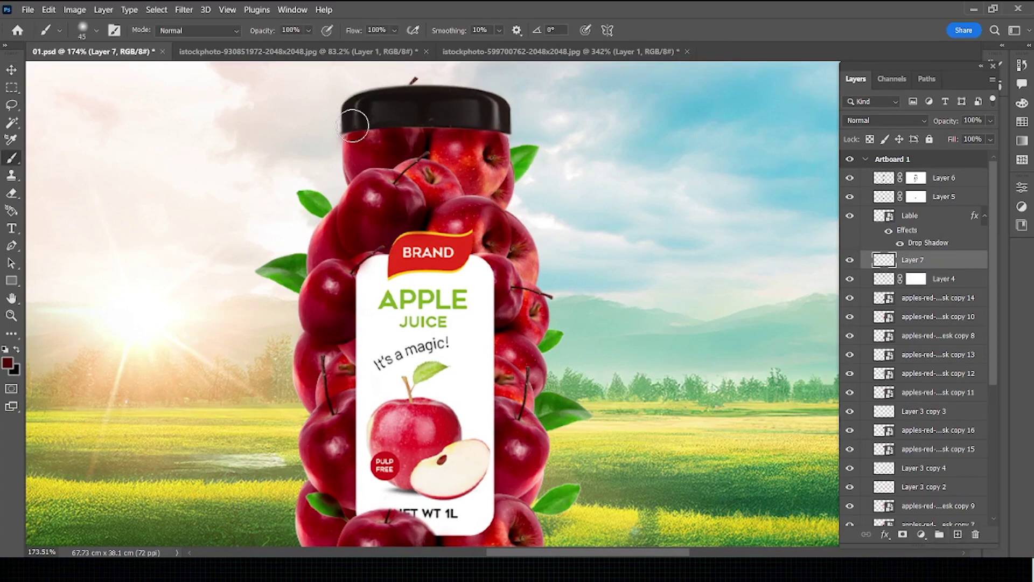
key("bracketleft")
key("bracketleft")
key("bracketleft")
left_click_drag(349, 134, 403, 128)
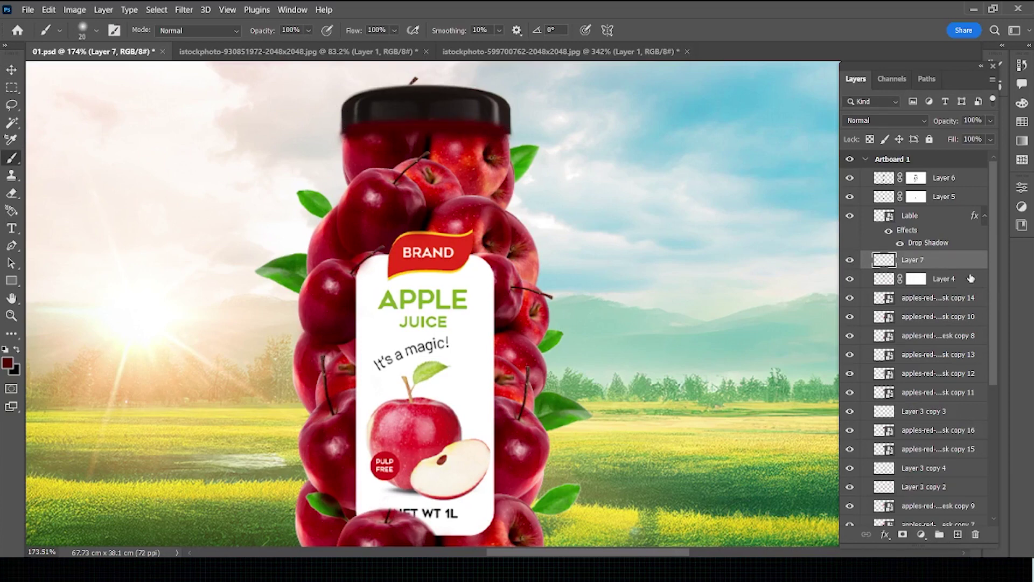
- Move Layer 7 beneath Layer 4 and set its blending to Multiply
left_click_drag(970, 278, 969, 283)
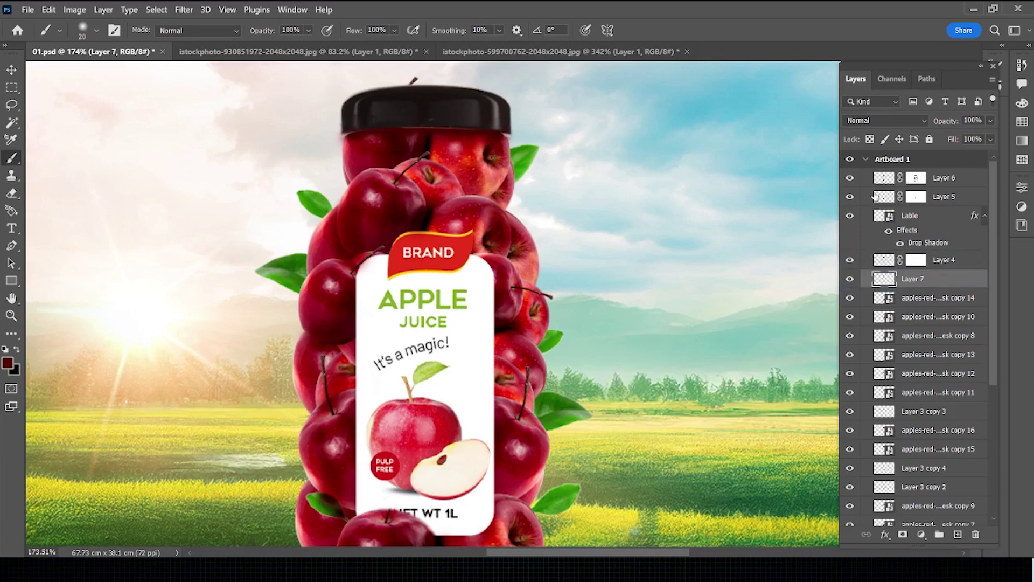
left_click(890, 115)
scroll(890, 113, "down", 2)
scroll(891, 112, "down", 2)
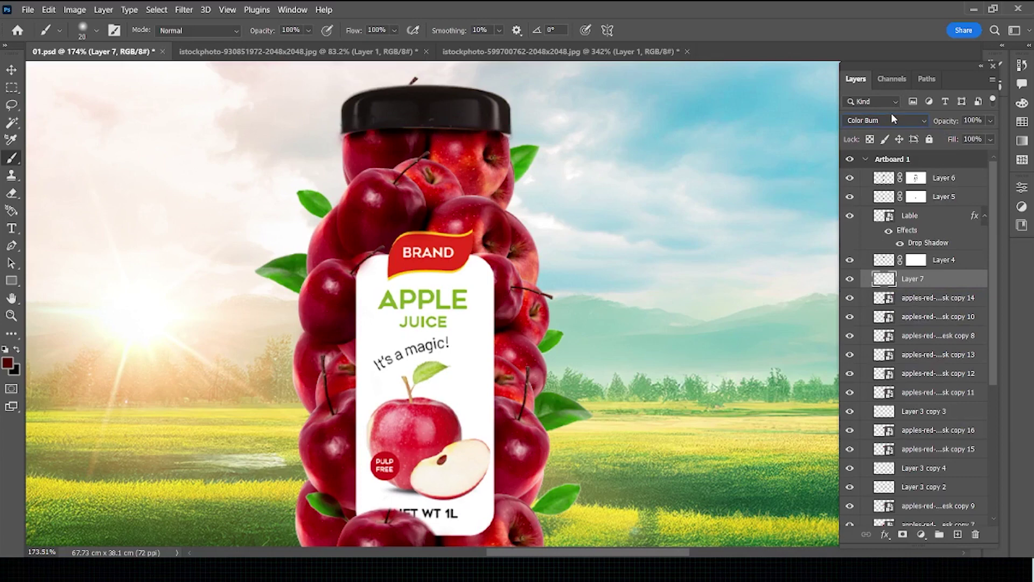
scroll(891, 112, "up", 1)
- Stretch the cap shadow upward to about 114% height
key("ctrl+t")
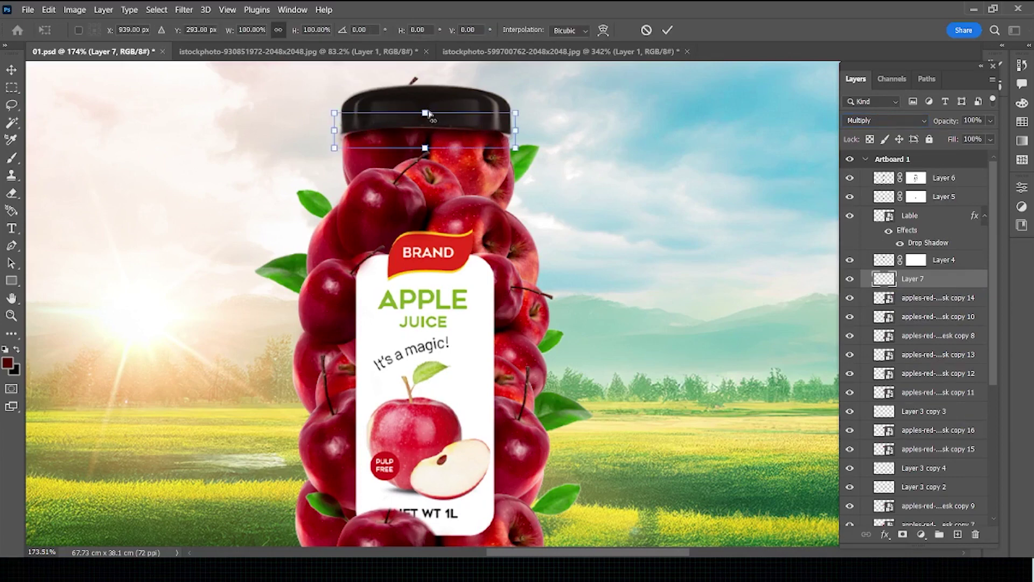
left_click_drag(425, 113, 427, 108)
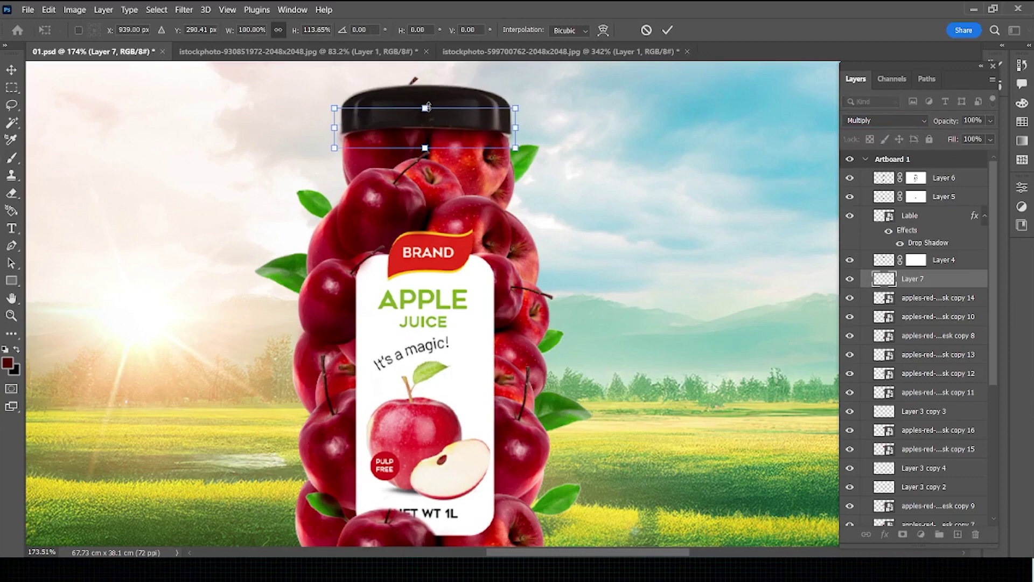
key("Return")
key("b")
key("z")
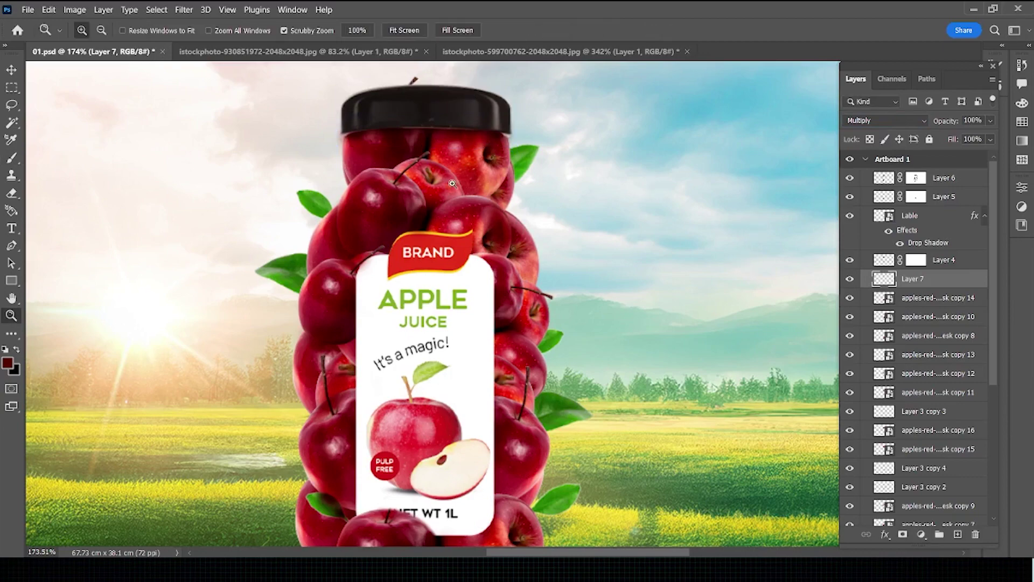
left_click_drag(636, 210, 578, 205)
scroll(577, 205, "down", 1)
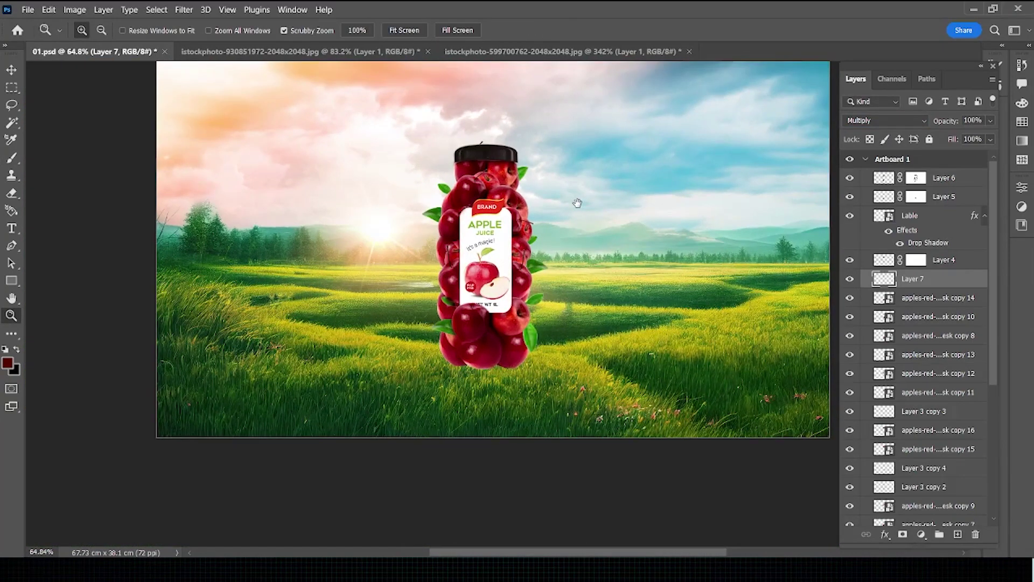
left_click_drag(476, 139, 498, 135)
- Add a layer mask to the apples copy 16 layer whose stem pokes above the cap
key("v")
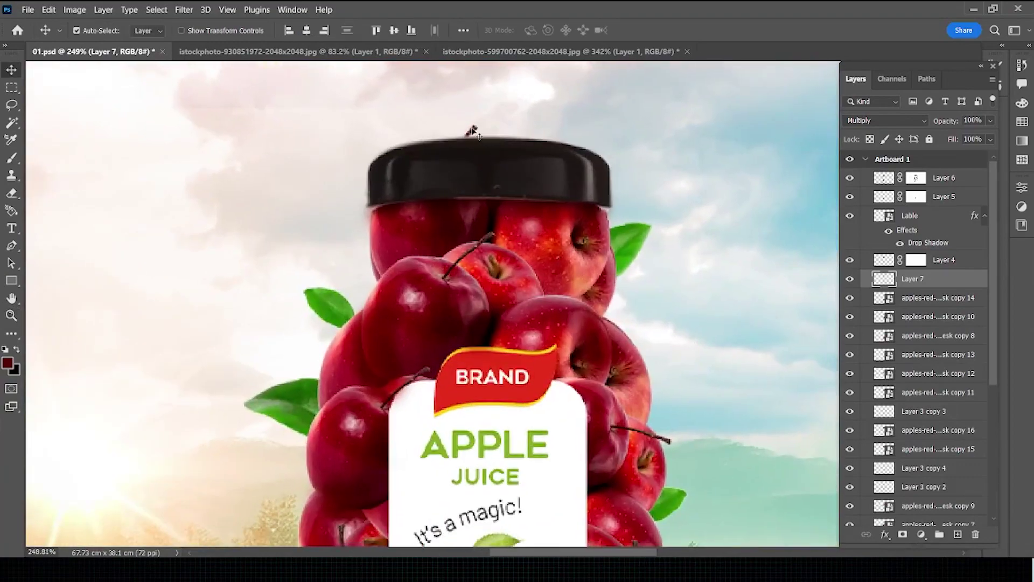
left_click(474, 131)
left_click(902, 535)
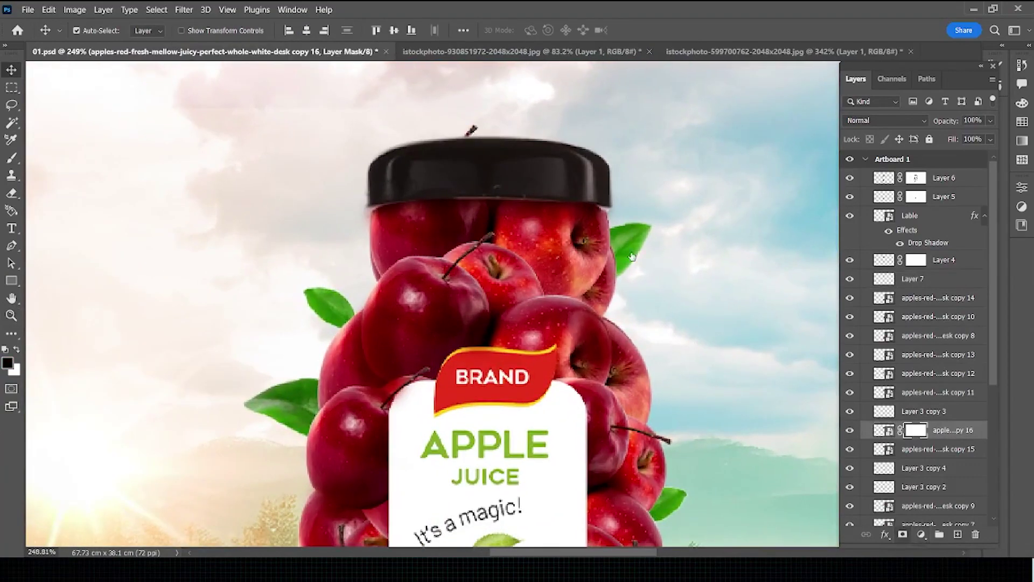
key("e")
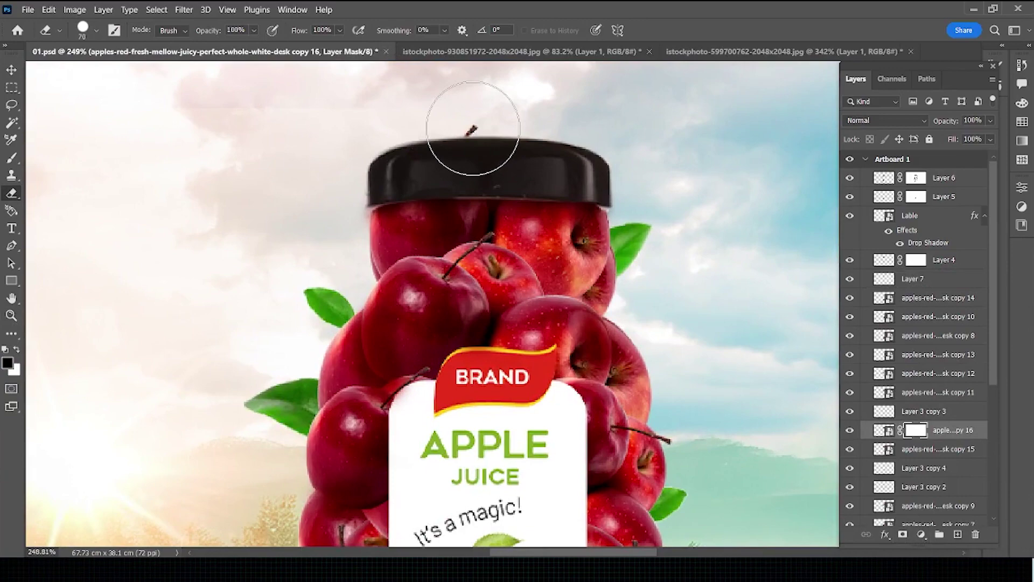
key("z")
left_click_drag(473, 162, 447, 164)
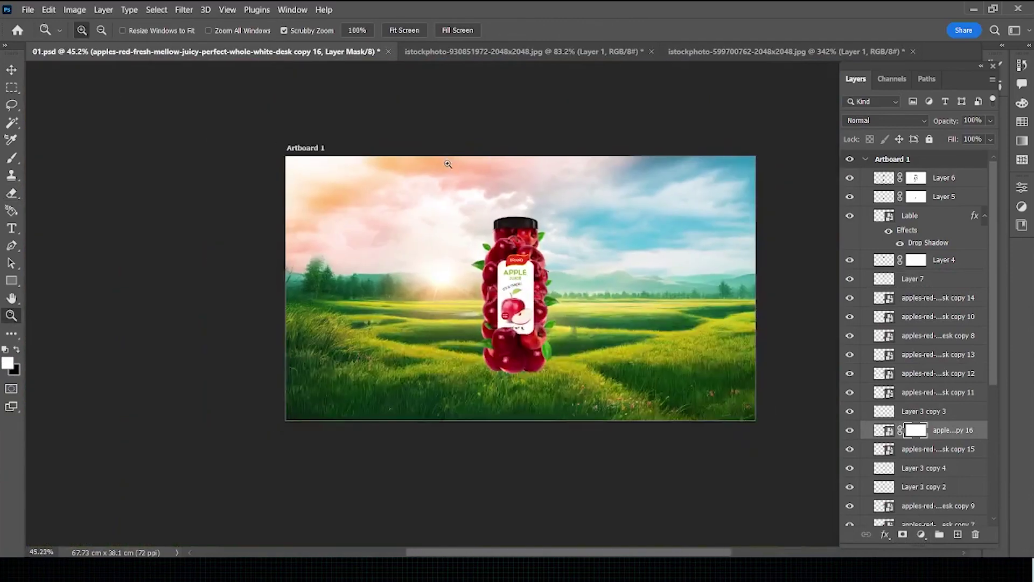
left_click_drag(575, 306, 580, 305)
- Save the document with Ctrl+S and reselect Layer 6
key("ctrl+s")
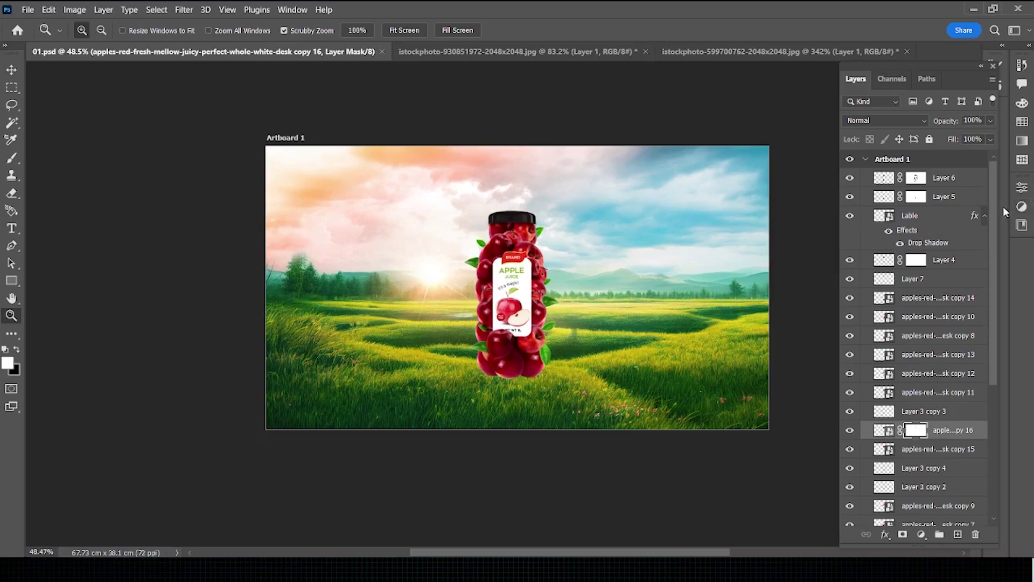
left_click(952, 181)
scroll(938, 323, "down", 2)
scroll(938, 350, "down", 3)
scroll(938, 411, "down", 5)
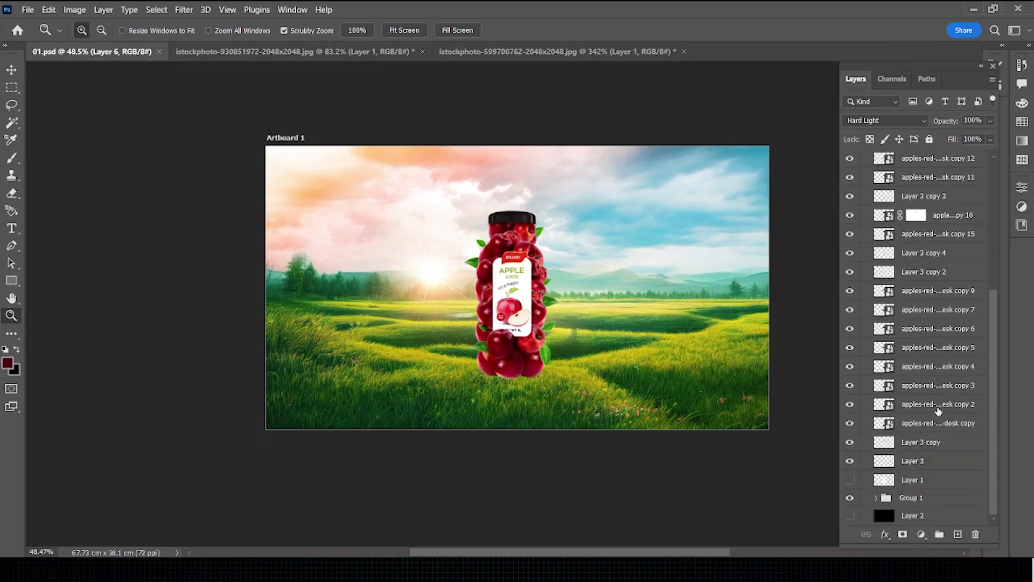
- Group the bottle layers, from the top down to Layer 1, into Group 2
left_click(925, 480, "shift")
key("ctrl+g")
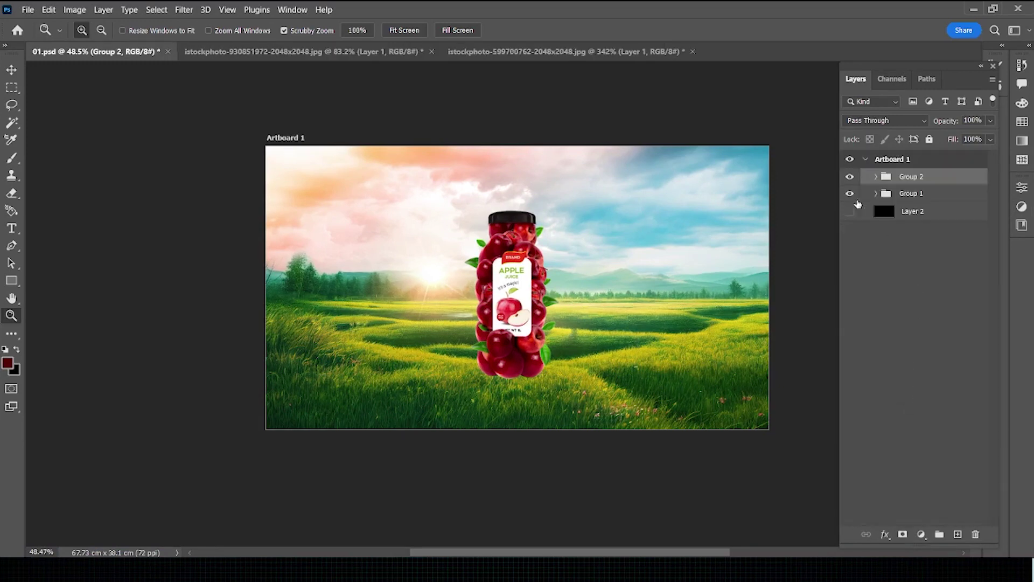
mouse_move(518, 379)
left_mouse_down()
mouse_move(542, 377)
mouse_move(446, 407)
left_mouse_up()
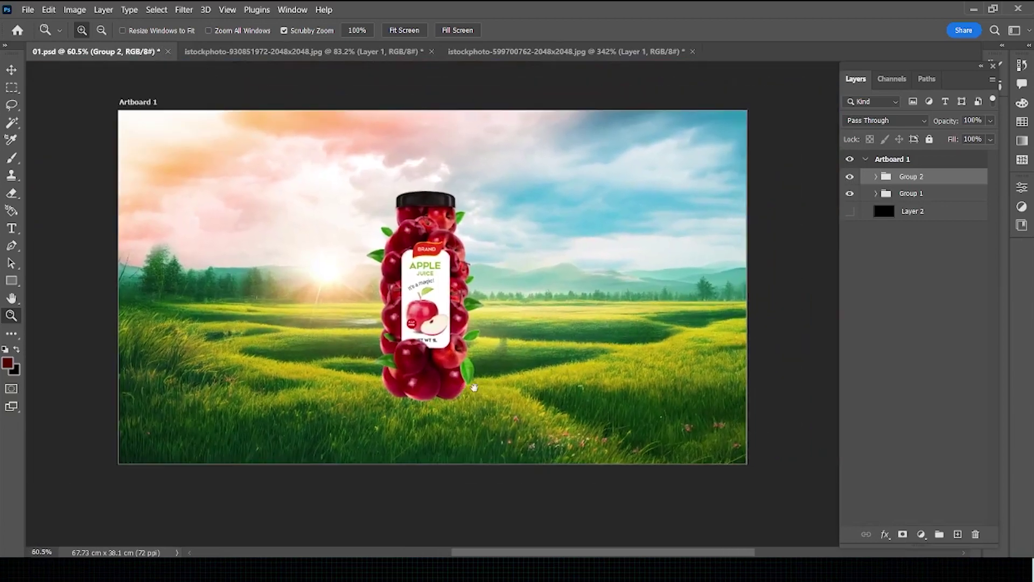
- Enlarge the screen-blended light layer in Group 1 to about 187% width and nudge it down-right
key("v")
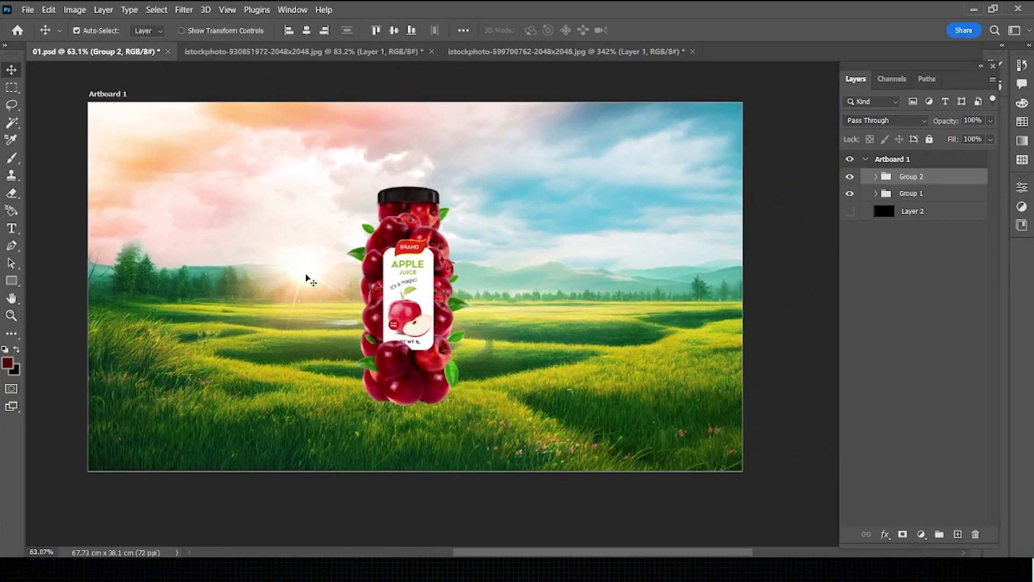
left_click(307, 278)
key("ctrl+t")
left_click_drag(311, 272, 319, 279)
left_click_drag(414, 190, 414, 174)
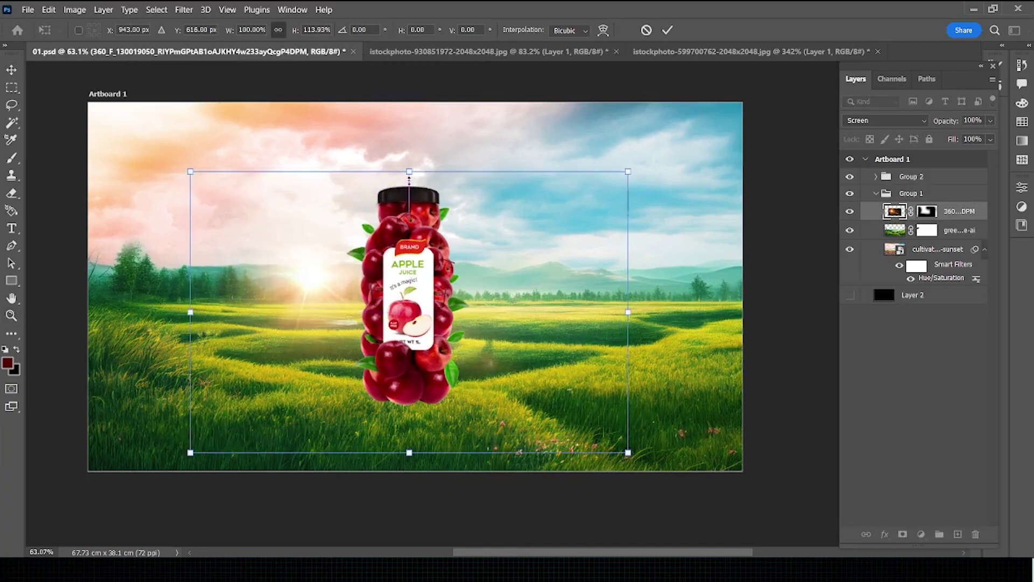
key("ctrl+z")
left_click_drag(190, 188, 176, 183)
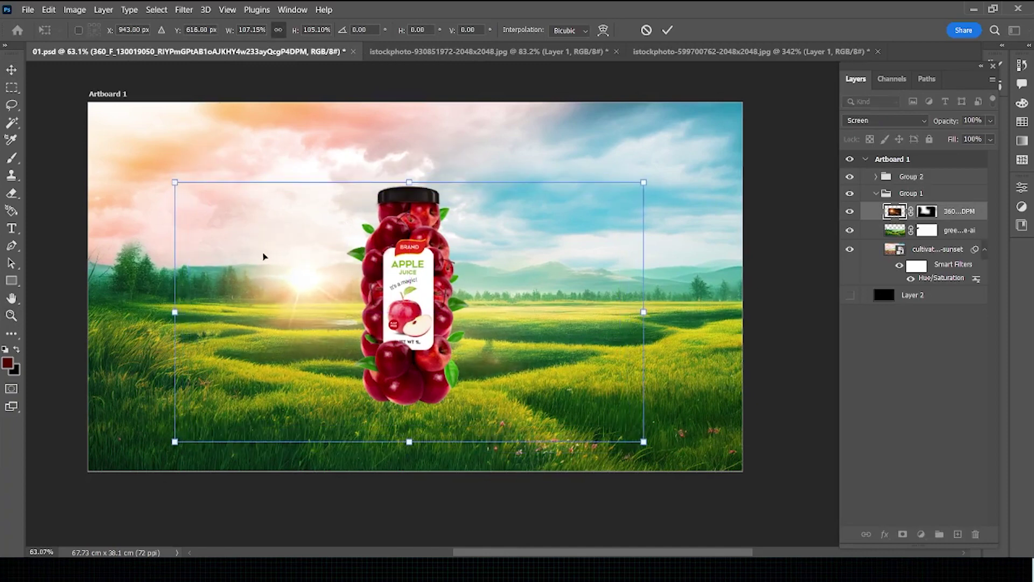
left_click_drag(270, 260, 280, 271)
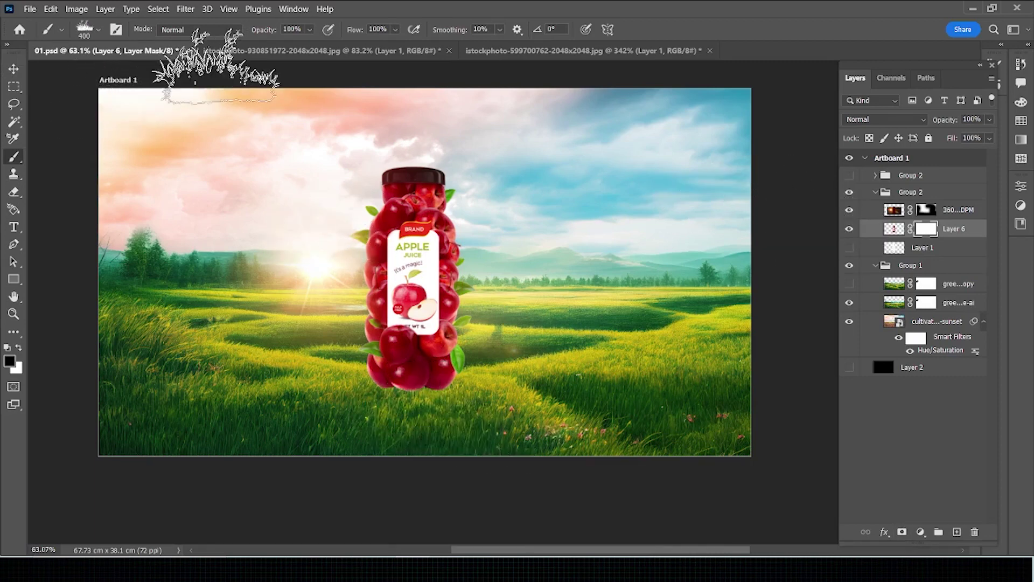
- Load the 2500 grass brush at 500 px and paint black on Layer 6's mask at the bottle base
left_click(116, 30)
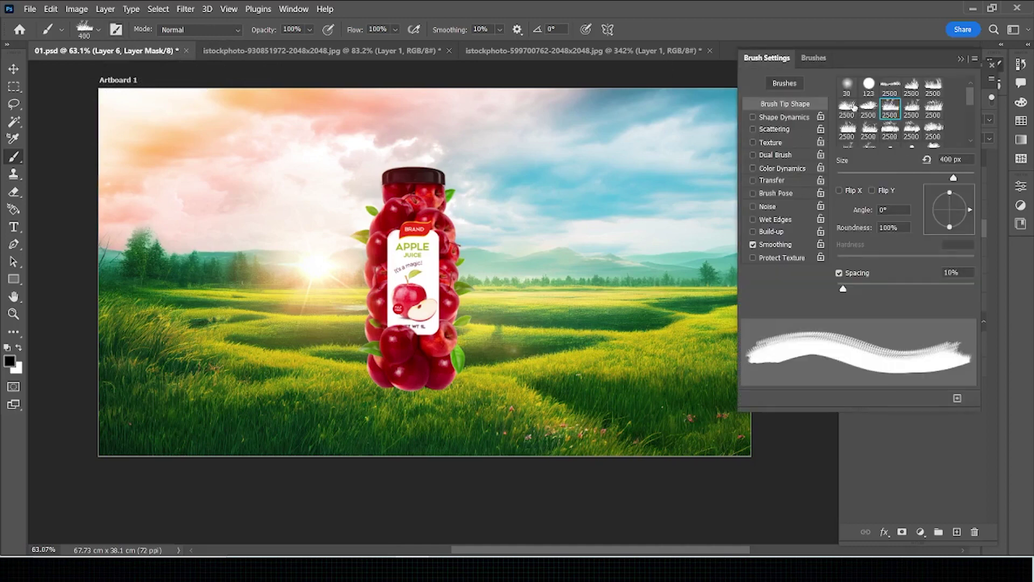
left_click(889, 86)
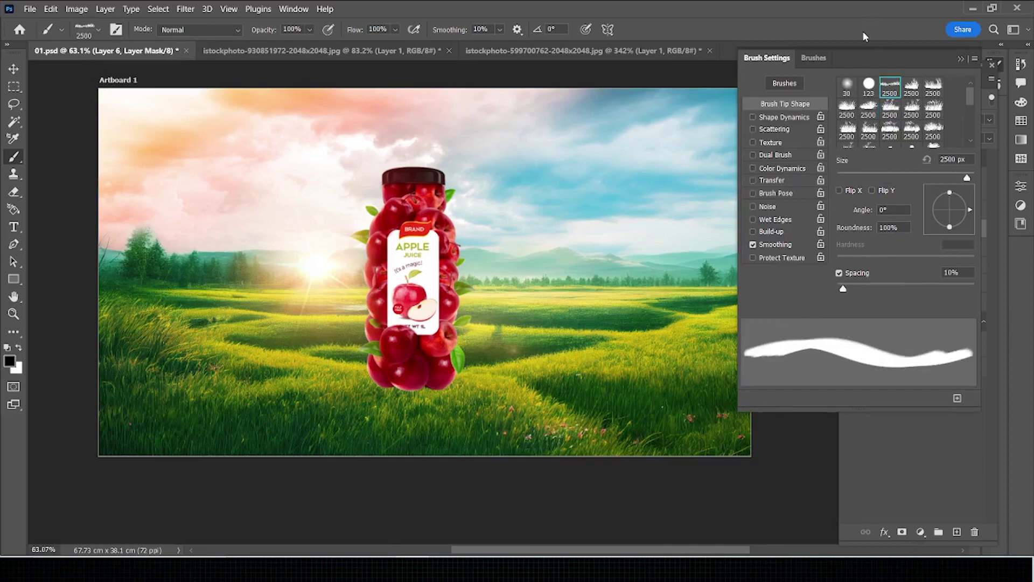
key("bracketleft")
left_click(959, 59)
key("bracketleft")
key("bracketleft")
key("bracketleft")
key("bracketleft")
key("bracketleft")
key("bracketleft")
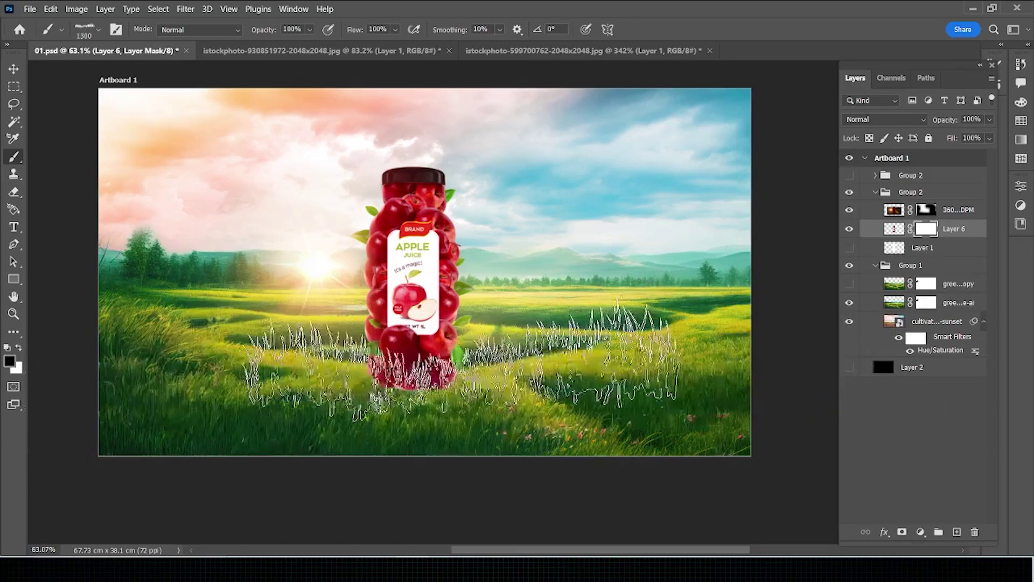
key("bracketleft")
key("bracketleft")
key("bracketleft")
key("bracketright")
key("bracketright")
key("bracketright")
key("bracketright")
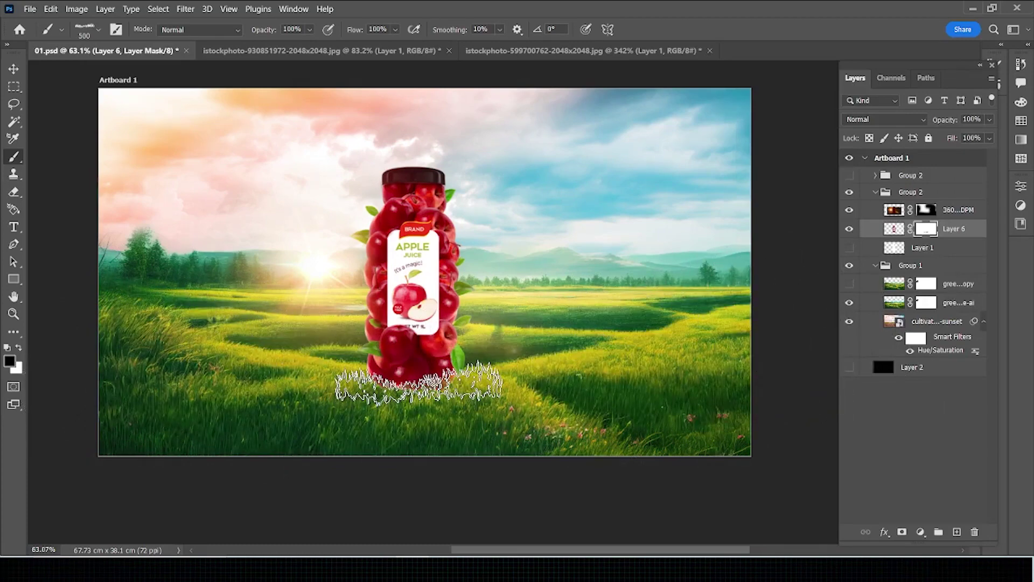
left_click(418, 384)
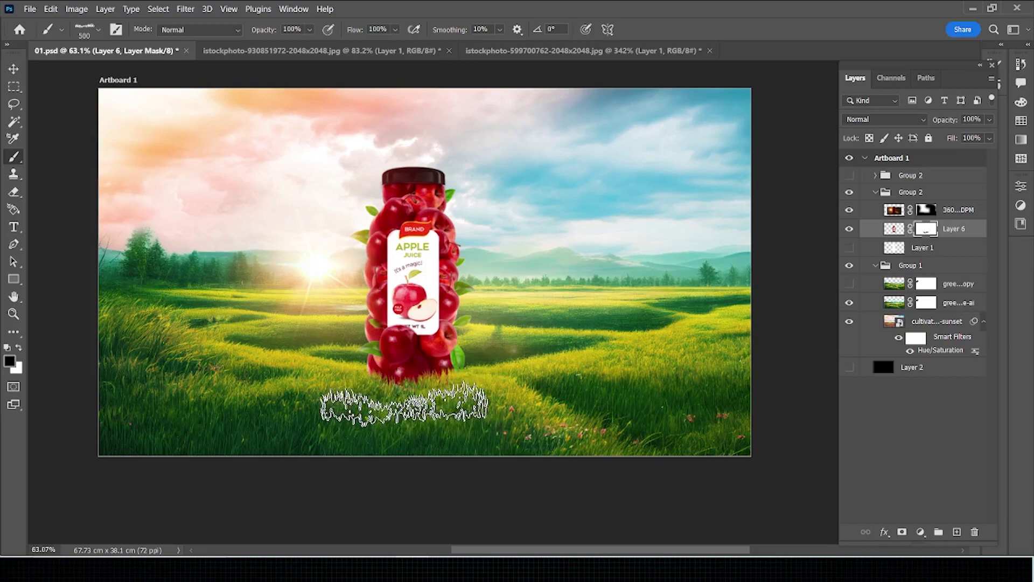
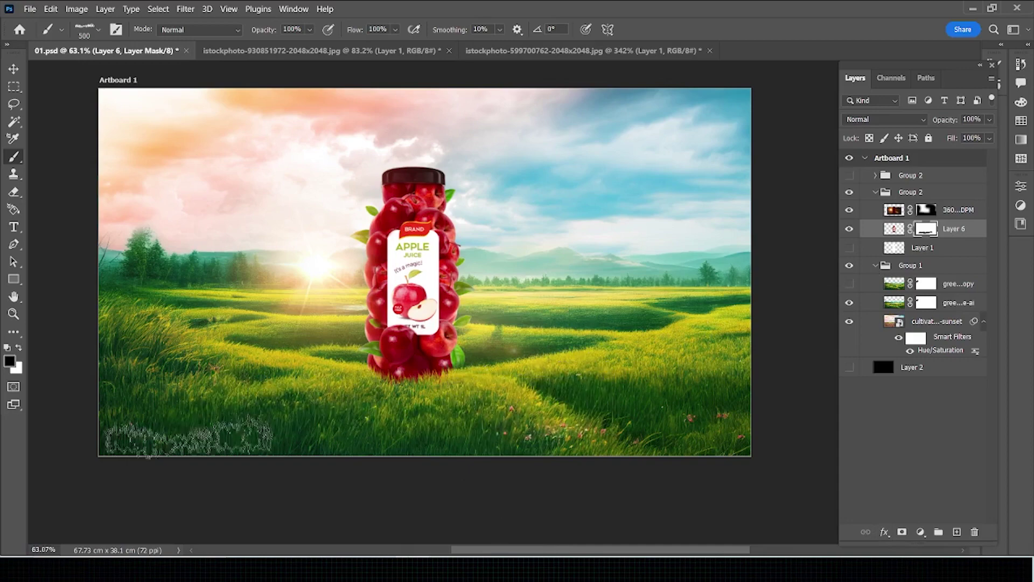
- Move Layer 8 below Layer 6 and outline a shadow path from the bottle base to the right edge
key("v")
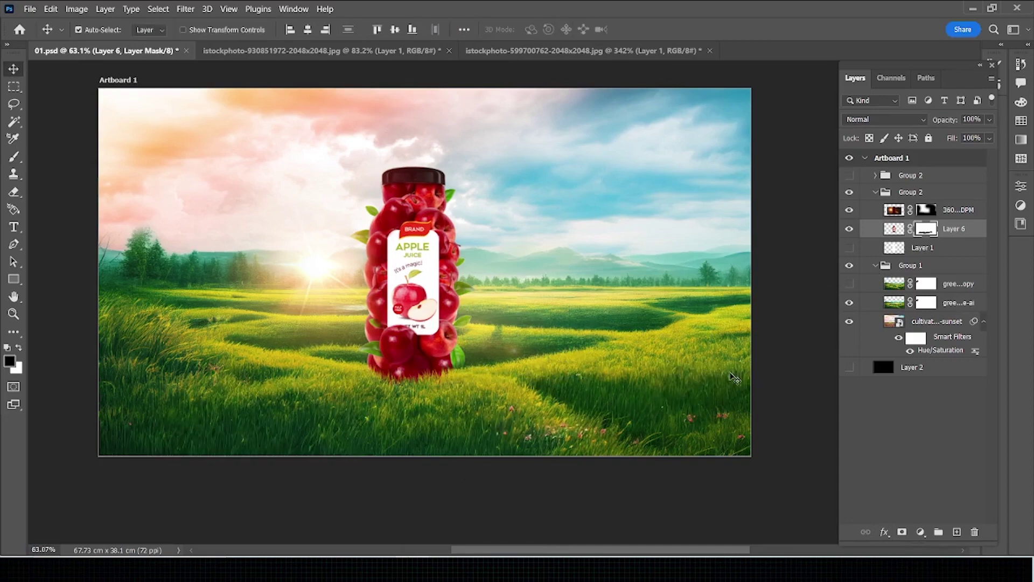
left_click_drag(946, 252, 947, 259)
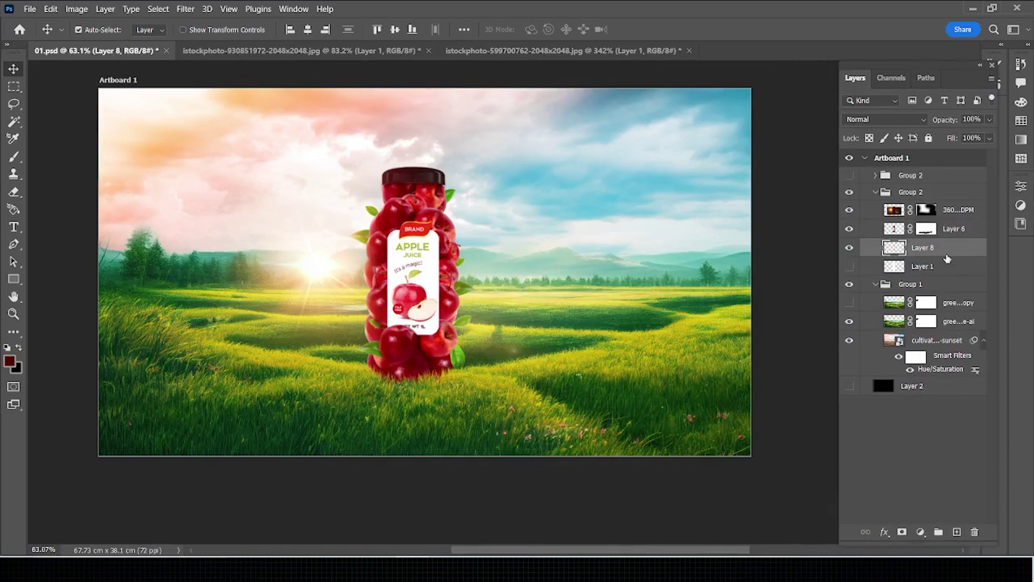
key("p")
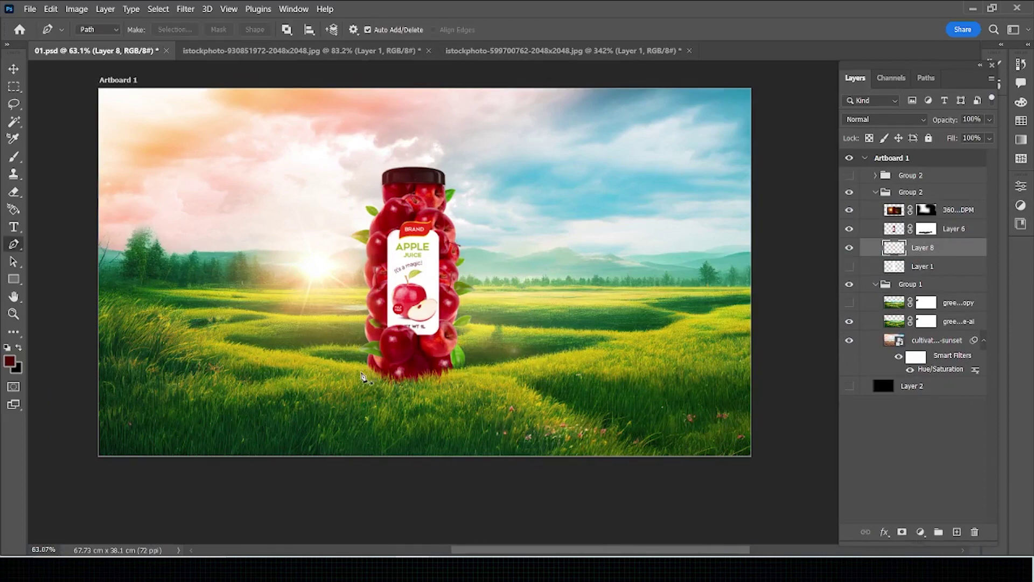
left_click(360, 372)
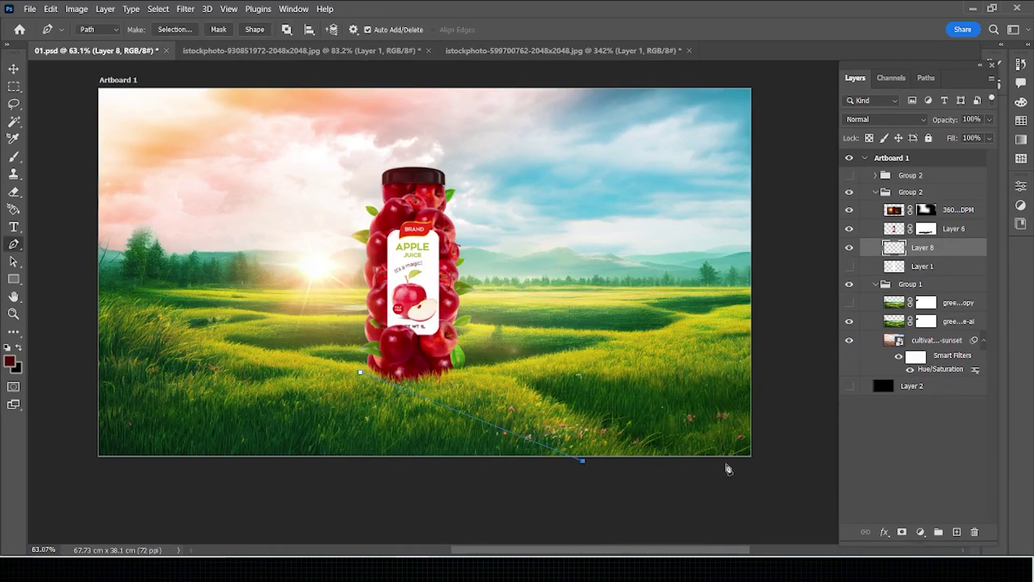
left_click(757, 467)
left_click(760, 383)
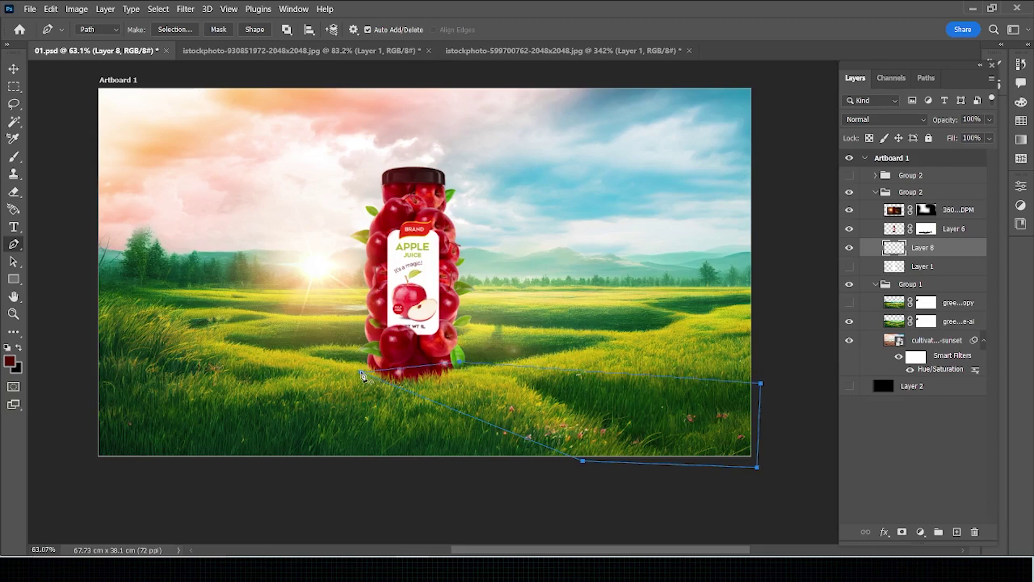
left_click(362, 373)
- Fill the shadow path's selection with black, deselect, and add a layer mask to Layer 8
key("ctrl+Return")
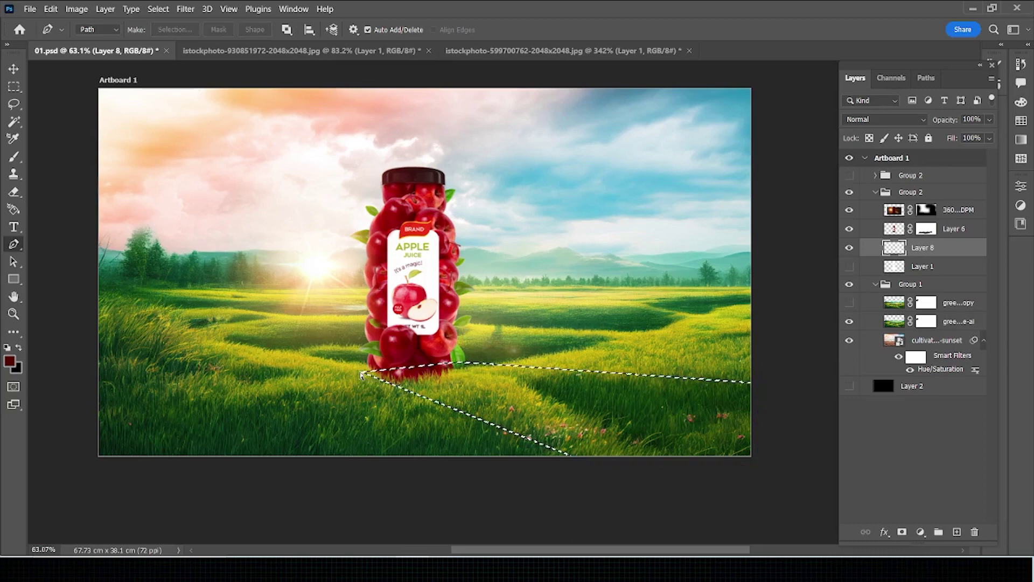
key("ctrl+BackSpace")
key("ctrl+d")
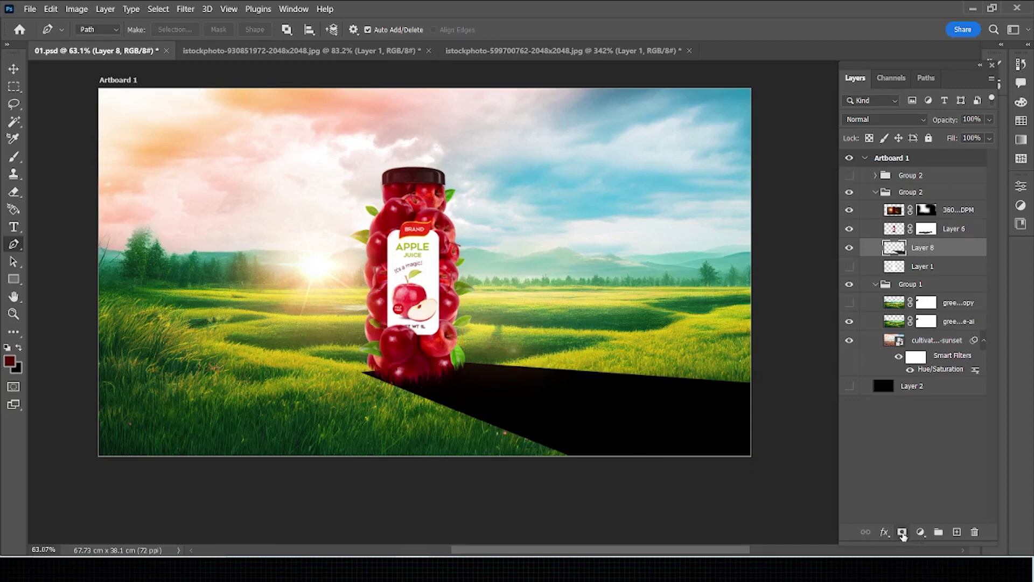
left_click(902, 533)
- Paint away part of the shadow on its mask with a soft round brush
key("b")
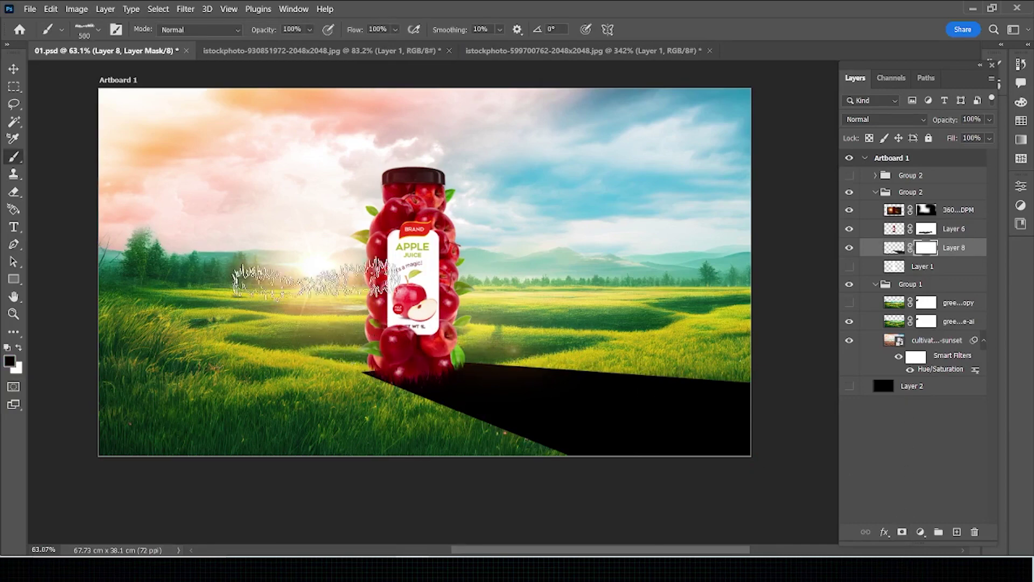
left_click(97, 32)
left_click(71, 155)
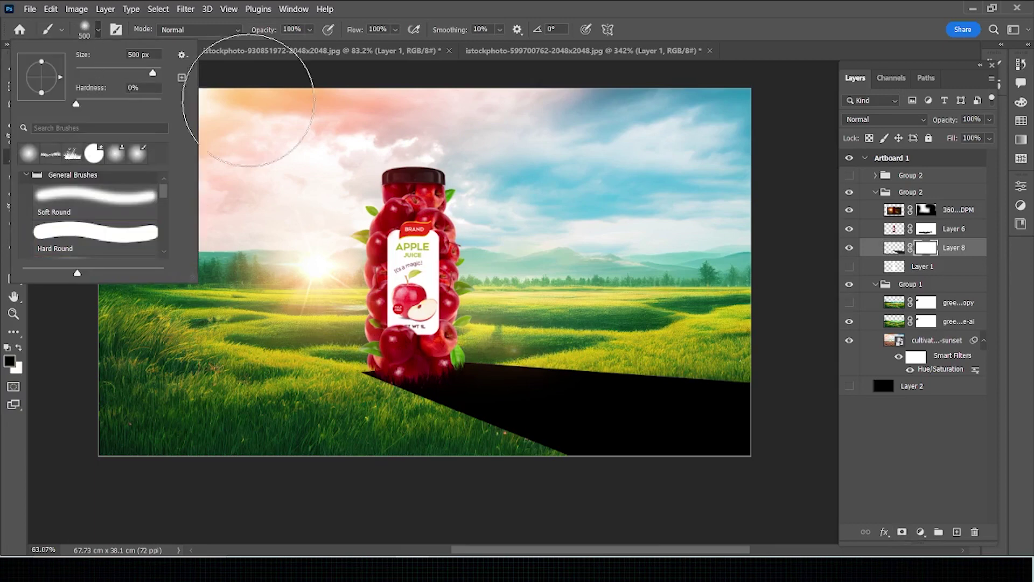
left_click(683, 29)
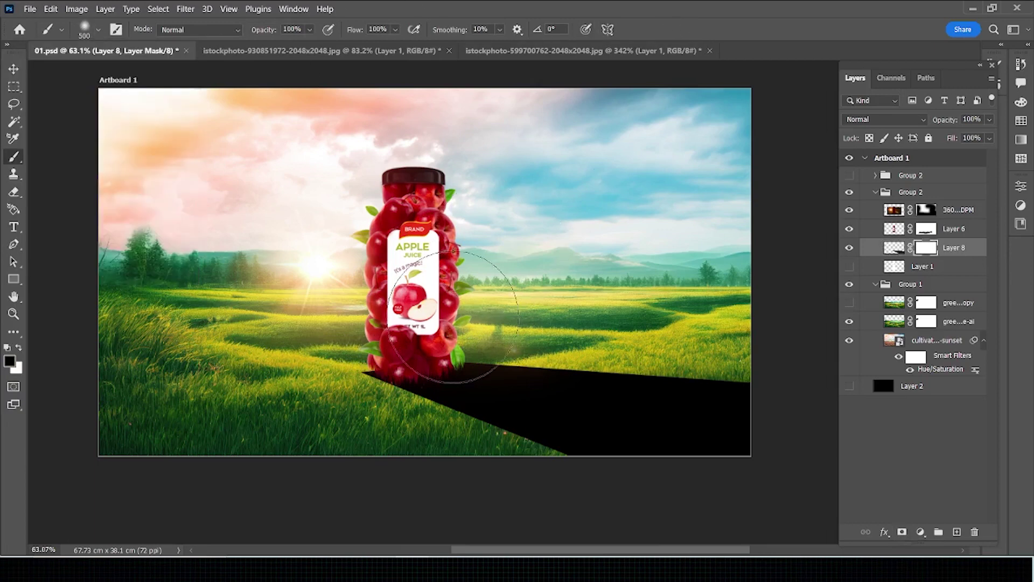
left_click_drag(484, 334, 331, 318)
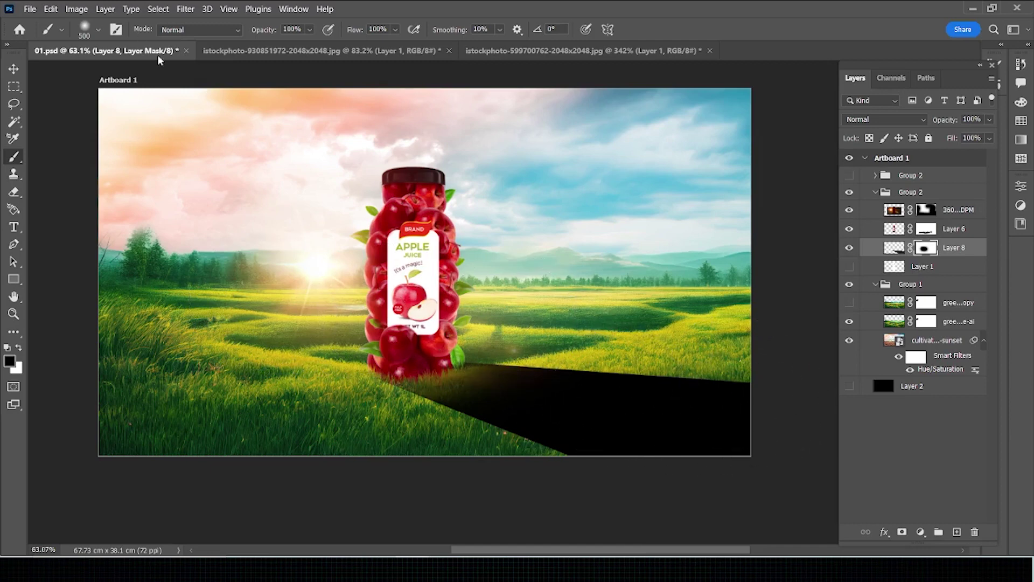
- Cancel the Gaussian Blur on the mask and apply the mask to the shadow layer instead
left_click(184, 10)
mouse_move(242, 170)
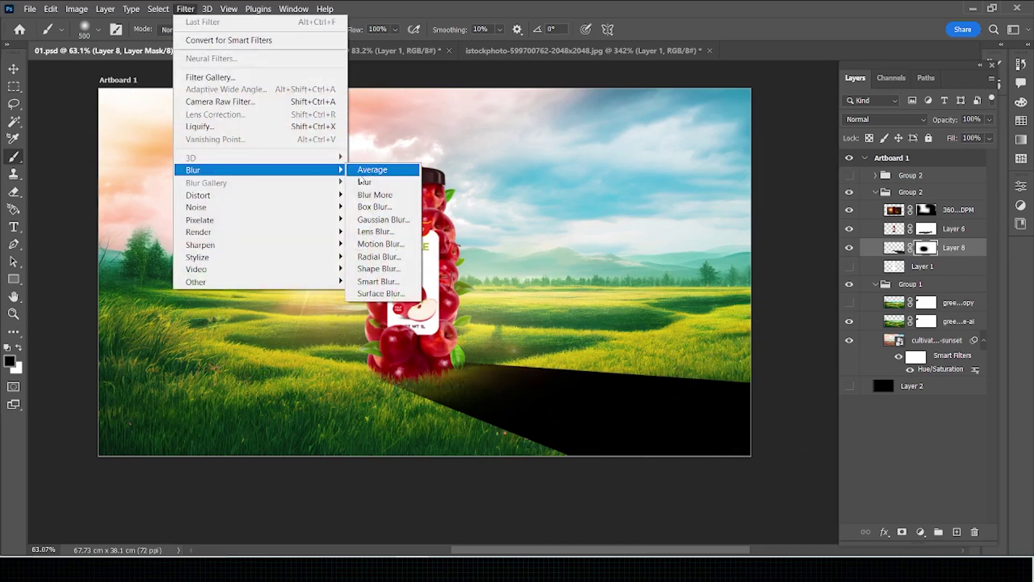
left_click(383, 219)
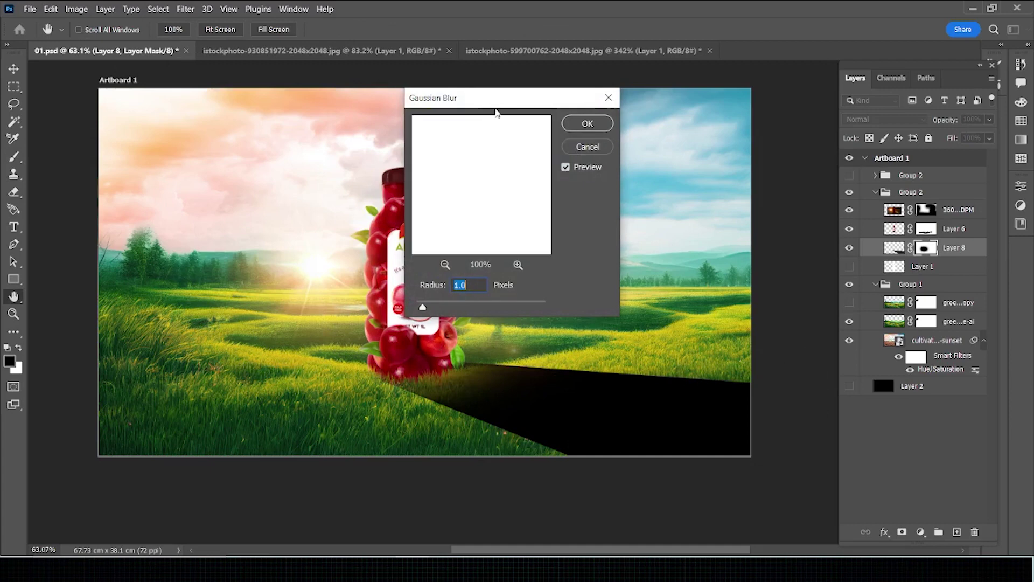
left_click_drag(398, 133, 259, 183)
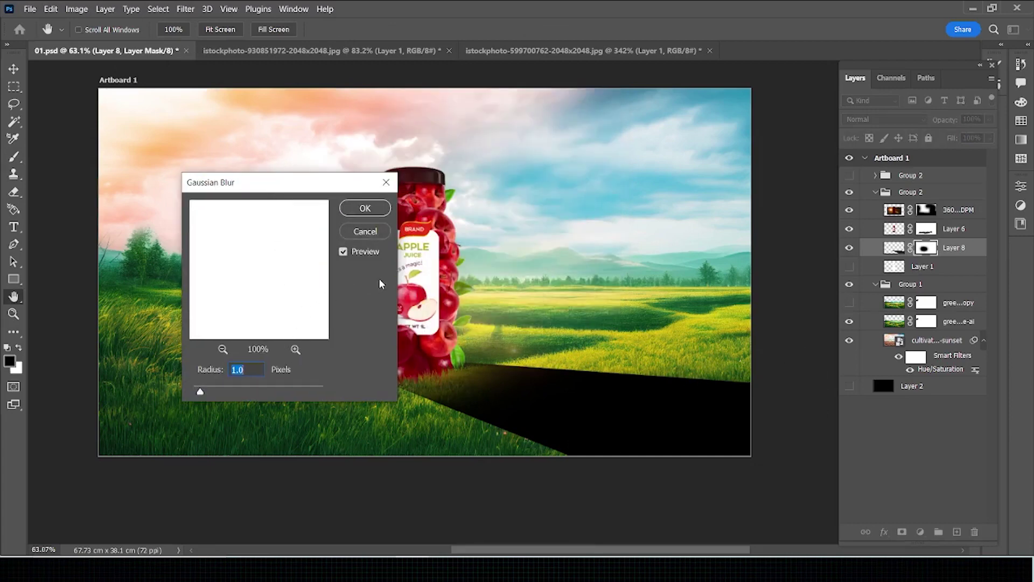
left_click(371, 232)
right_click(926, 248)
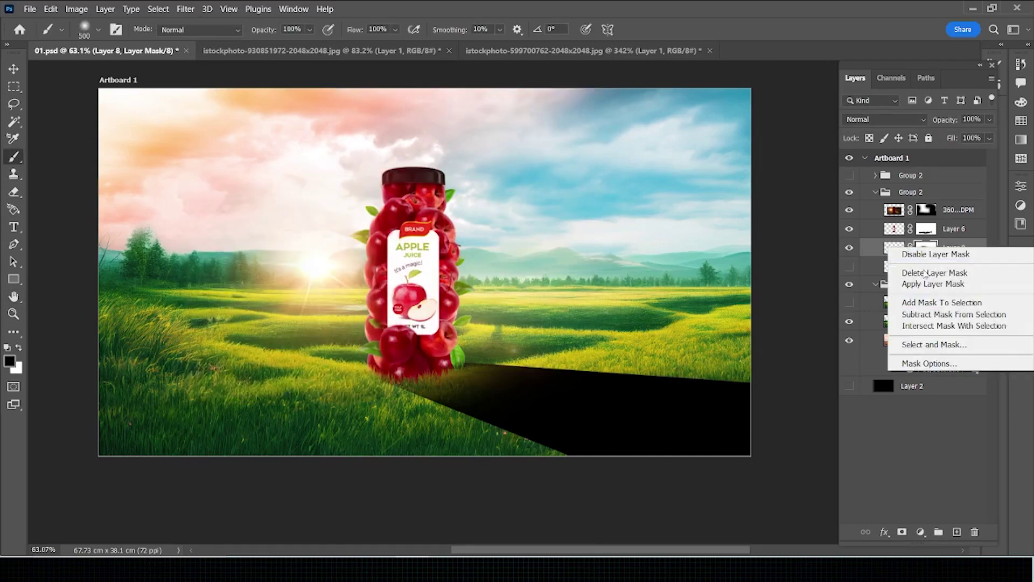
left_click(927, 285)
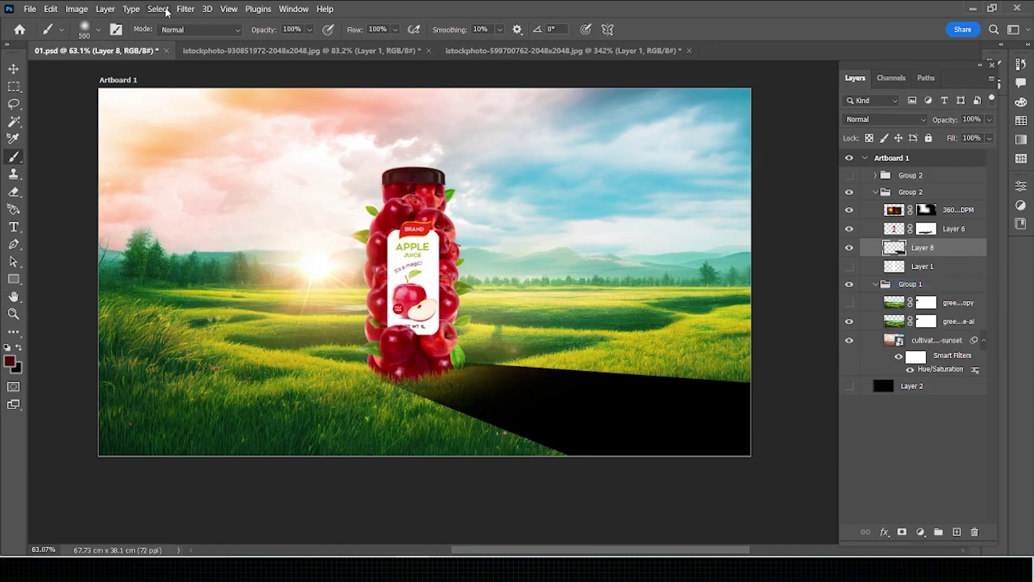
- Blur the shadow with a 12.5-pixel Gaussian Blur
left_click(183, 9)
mouse_move(259, 170)
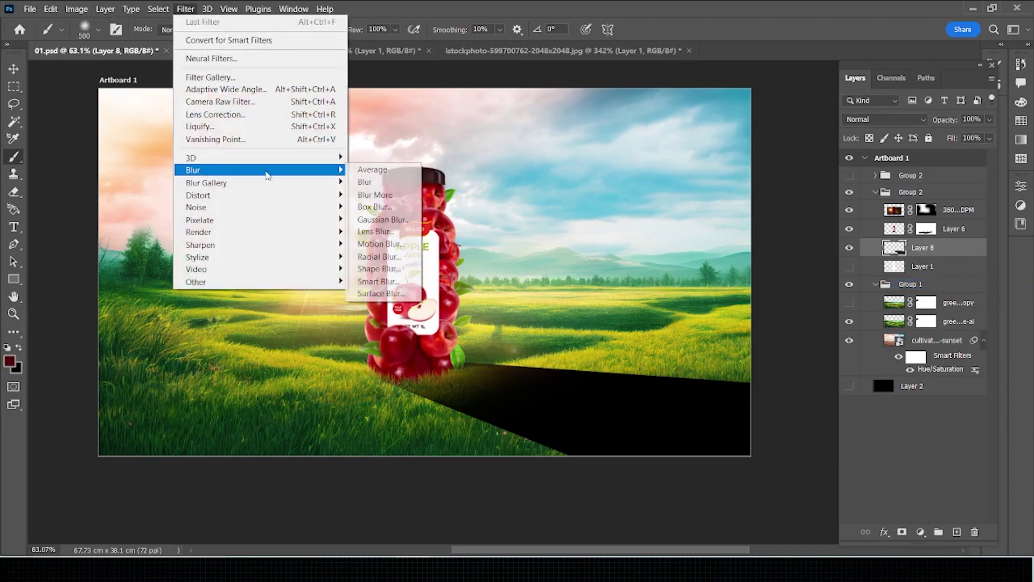
left_click(386, 219)
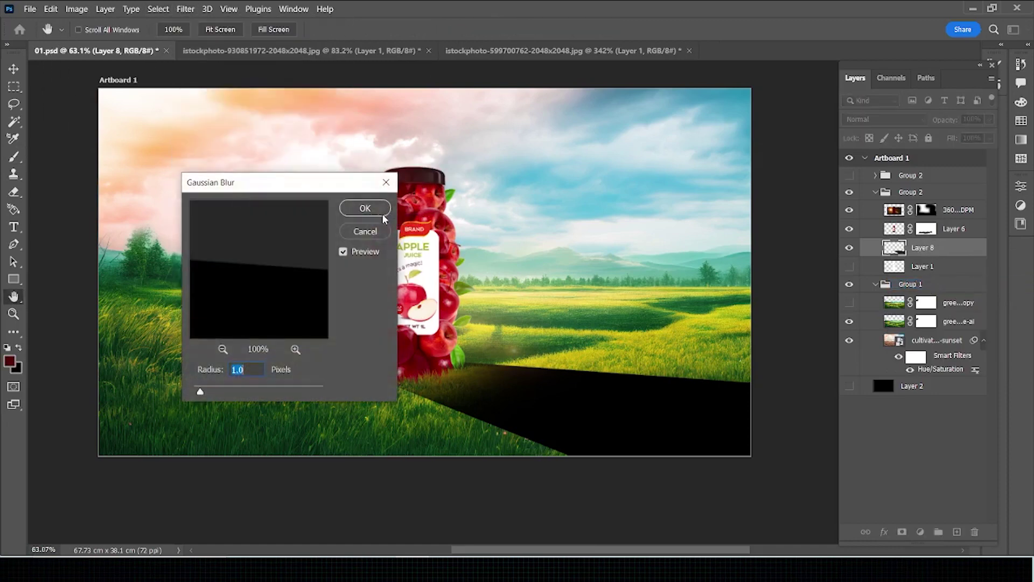
left_click_drag(256, 392, 307, 390)
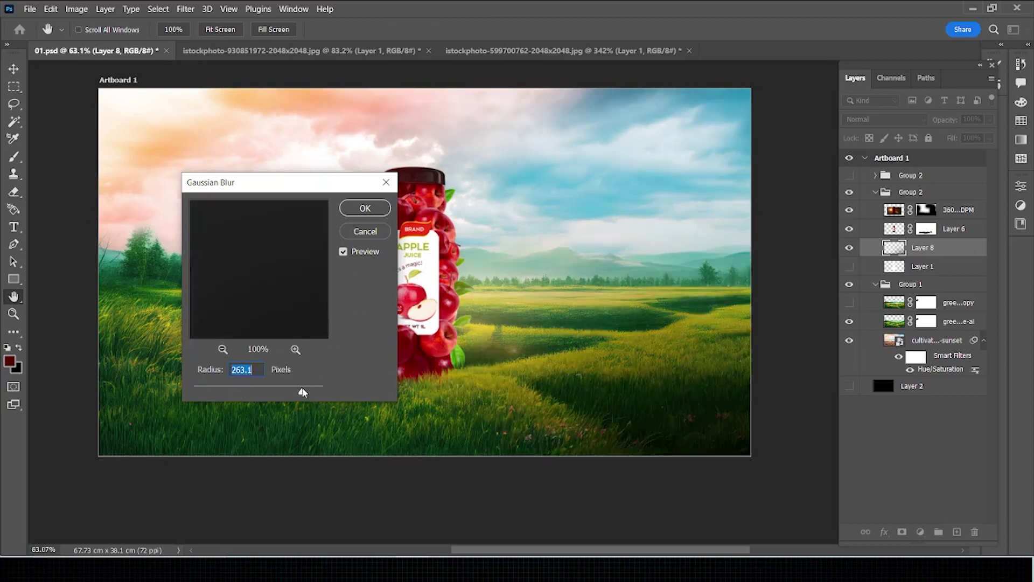
left_click_drag(296, 392, 253, 390)
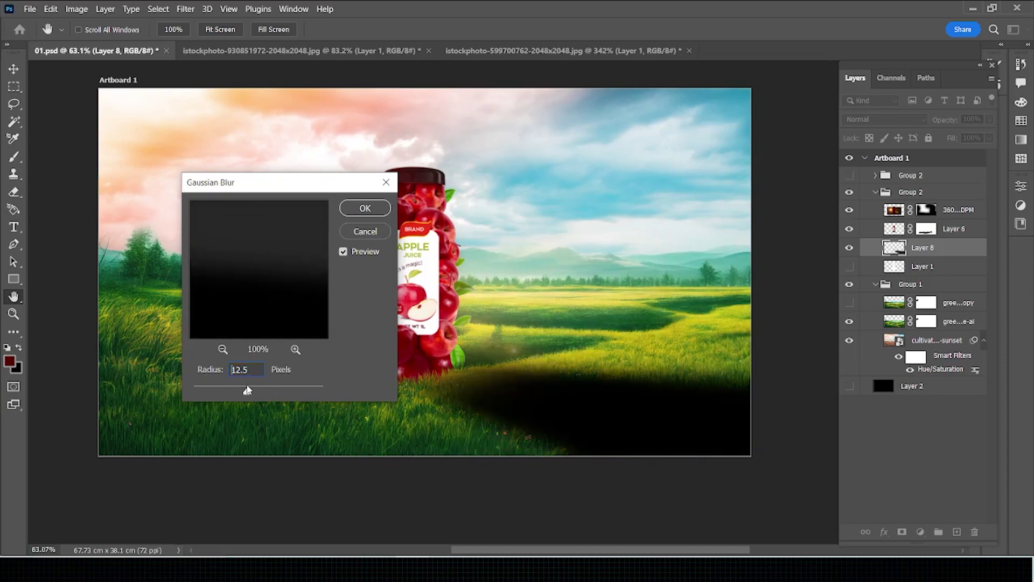
left_click(372, 213)
key("b")
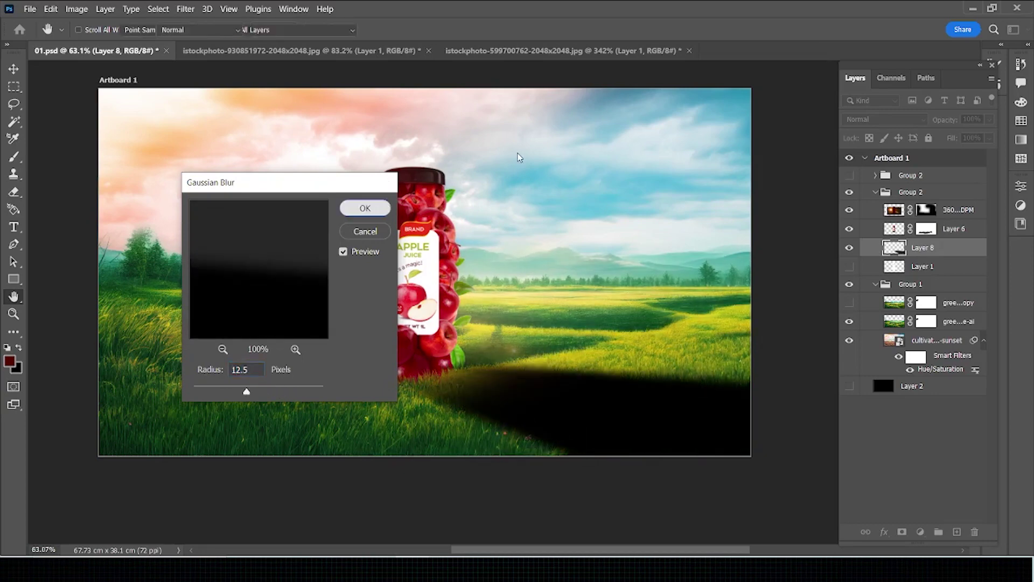
left_click(989, 120)
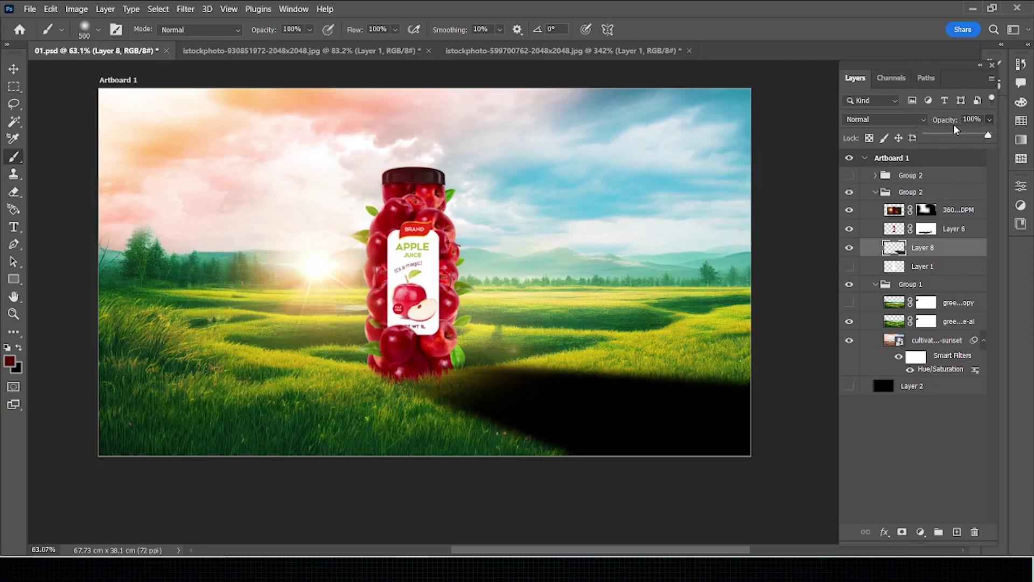
- Set the shadow layer to Multiply blend mode at 50% opacity
left_click(883, 119)
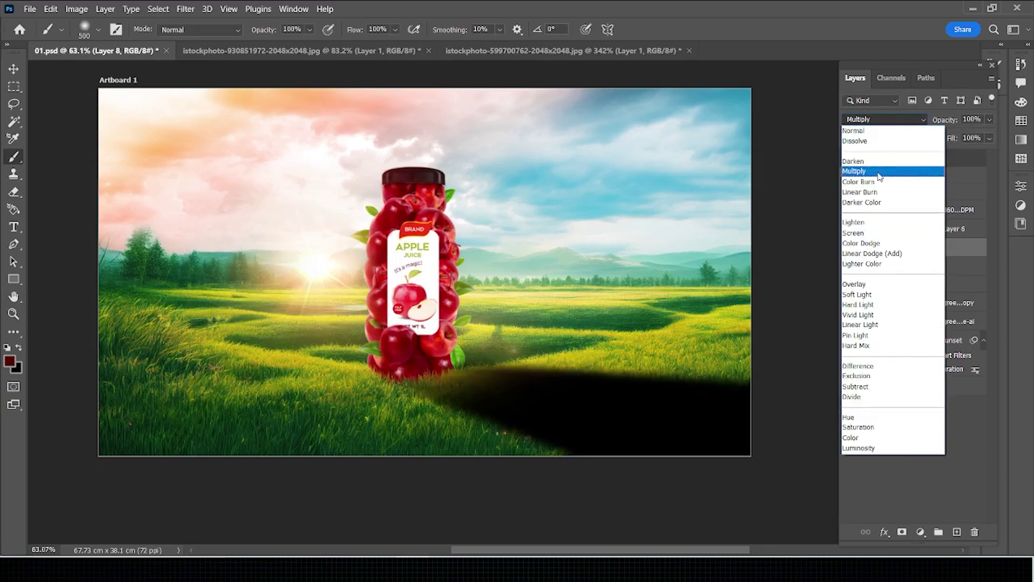
left_click(879, 176)
left_click(987, 122)
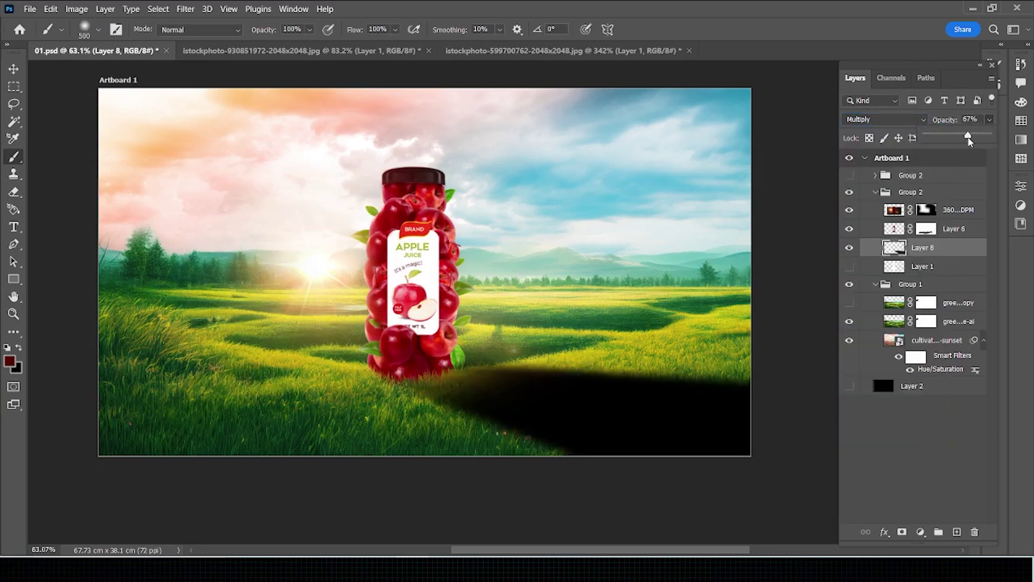
left_click_drag(968, 141, 966, 141)
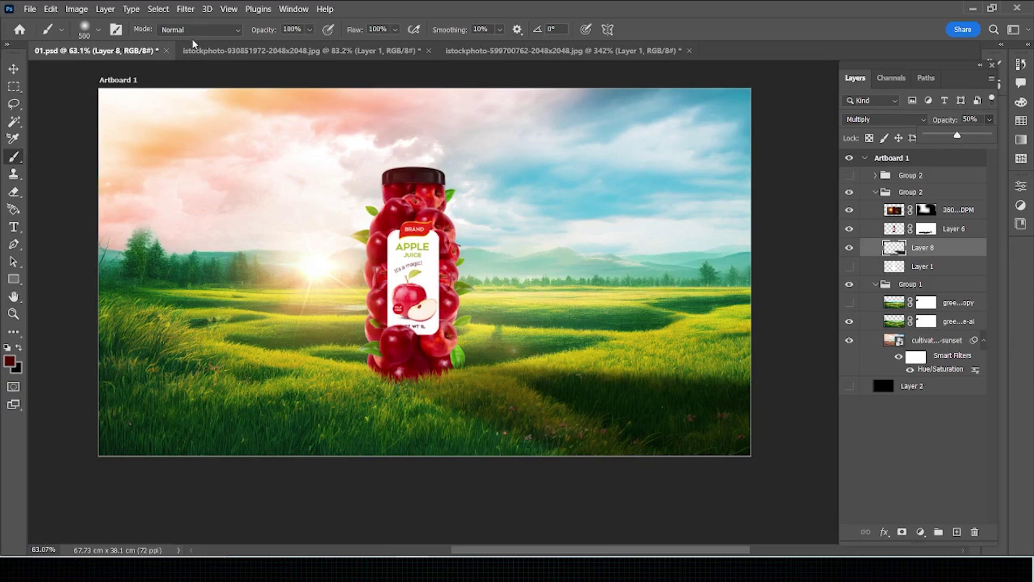
- Apply a second Gaussian Blur of 38.7 pixels to the shadow and save the document
left_click(187, 10)
mouse_move(192, 169)
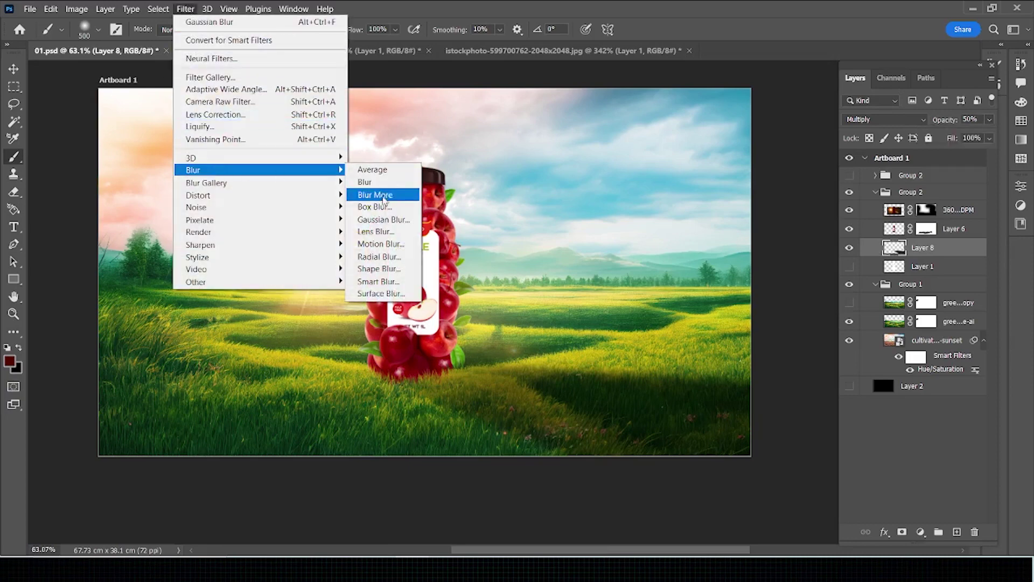
left_click(376, 221)
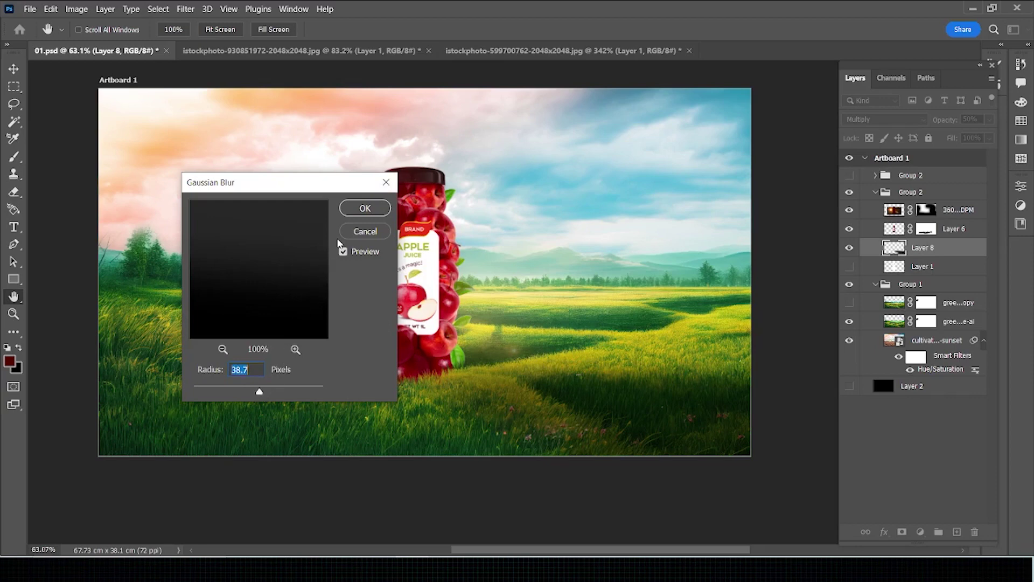
left_click(365, 208)
key("b")
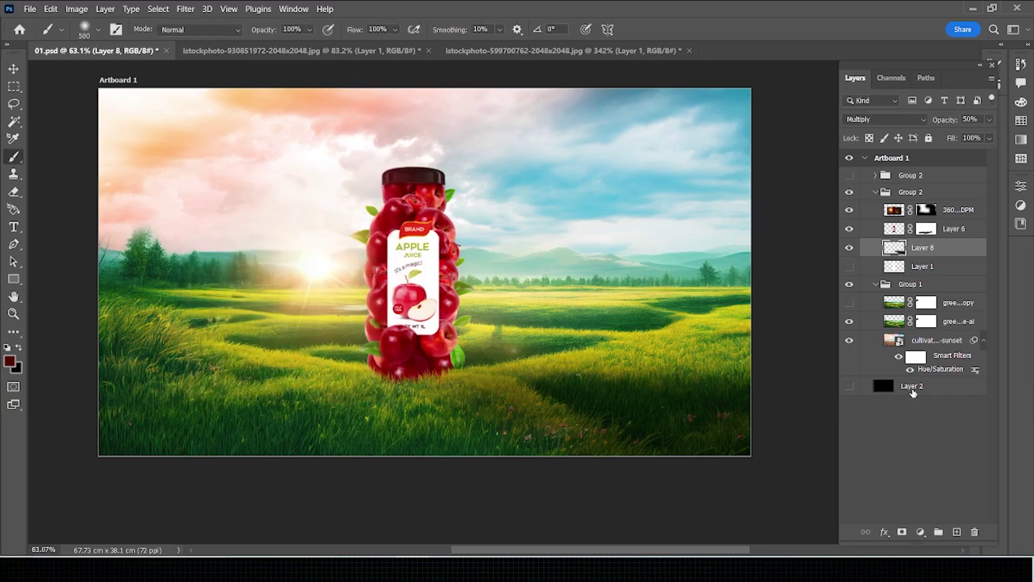
key("ctrl+s")
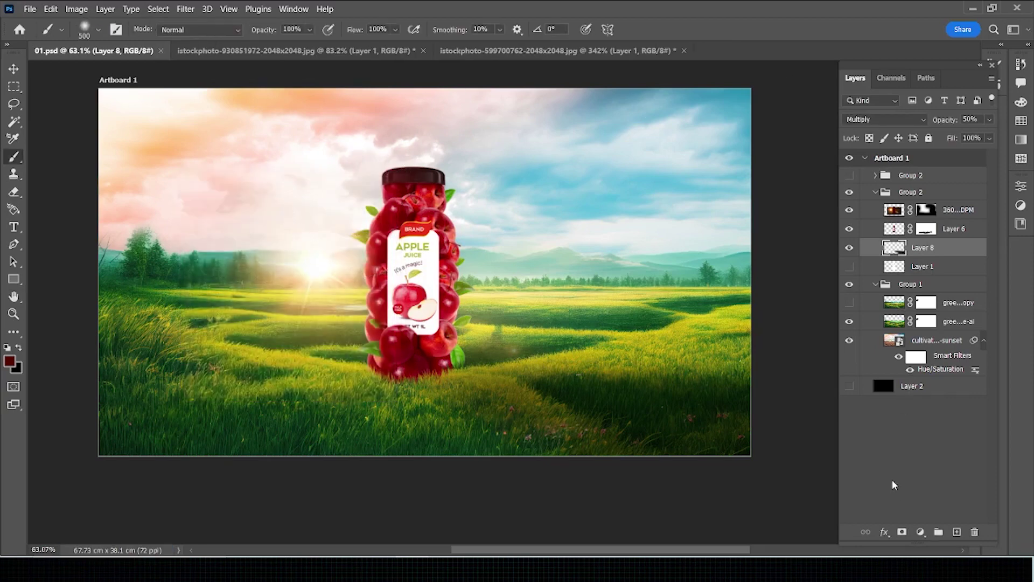
- Place tree image 456 and scale it to about 35.76% at the meadow's left edge
key("alt+Tab")
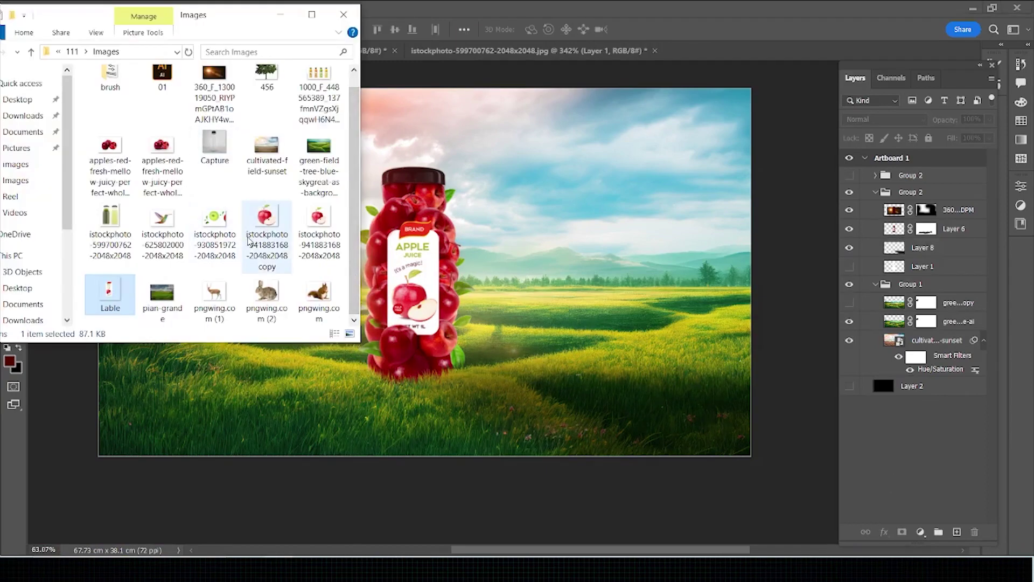
scroll(249, 242, "up", 1)
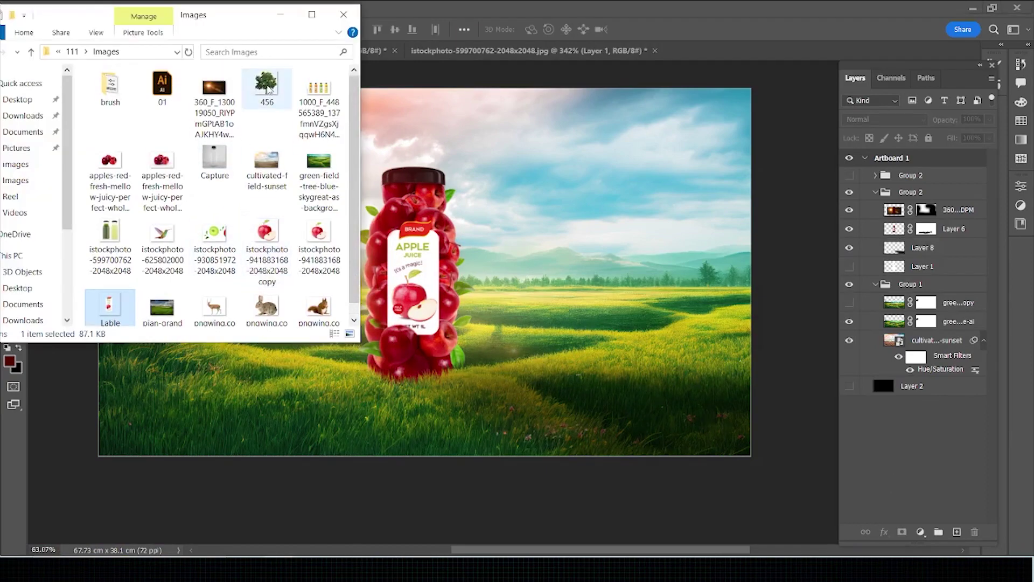
left_click_drag(268, 90, 500, 226)
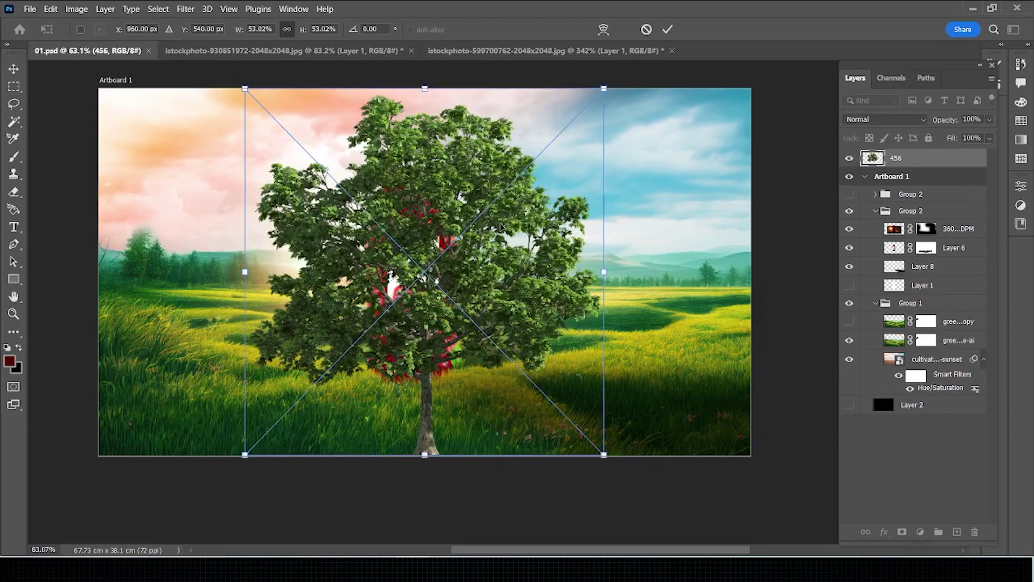
left_click_drag(424, 88, 426, 172)
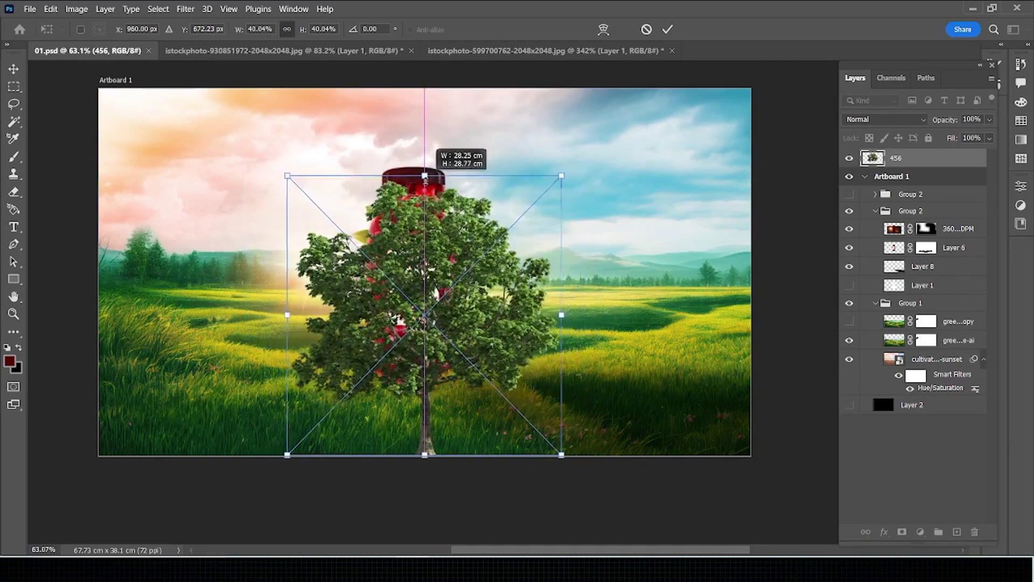
mouse_move(420, 315)
left_mouse_down()
mouse_move(246, 265)
mouse_move(133, 272)
mouse_move(142, 284)
mouse_move(148, 261)
left_mouse_up()
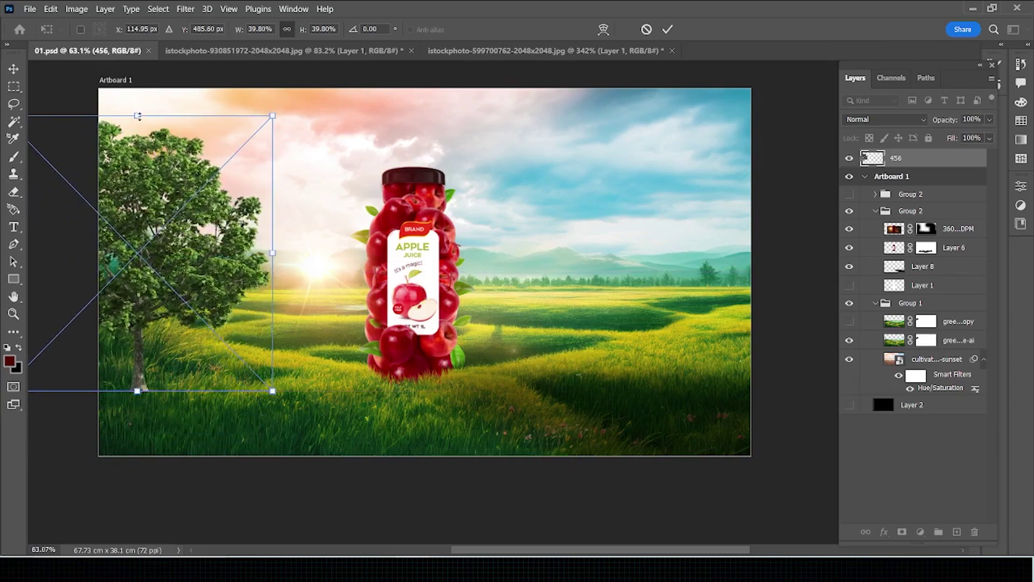
left_click_drag(138, 116, 139, 133)
left_click_drag(123, 241, 120, 246)
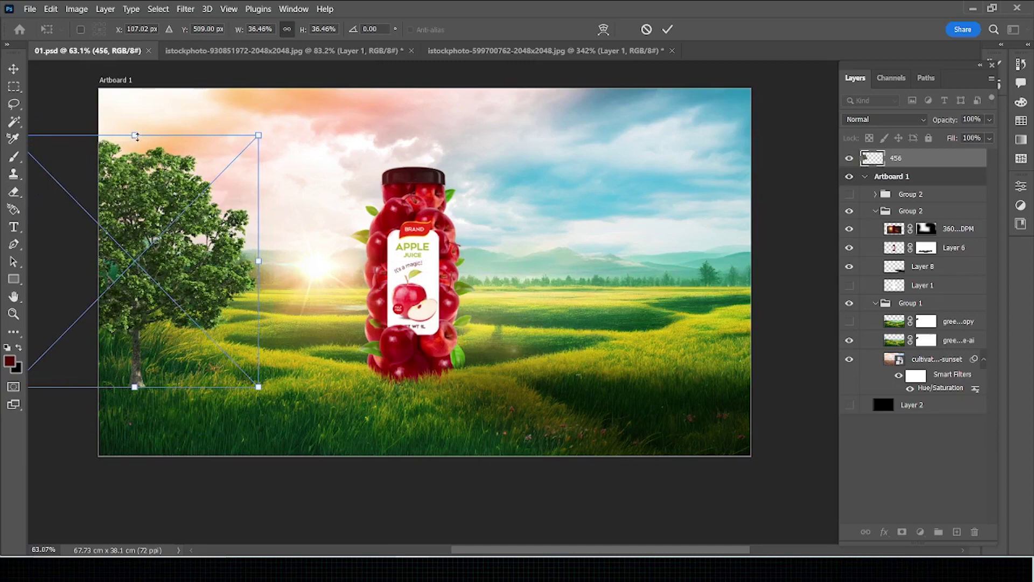
left_click_drag(136, 137, 141, 141)
left_click_drag(141, 216, 144, 213)
left_click_drag(144, 141, 145, 130)
left_click_drag(151, 237, 154, 241)
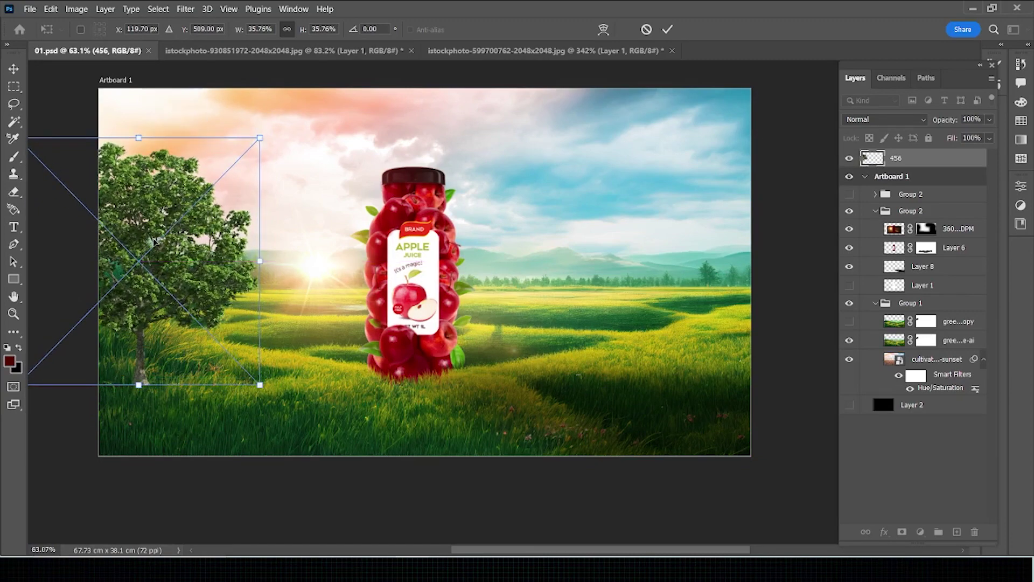
key("Return")
- Brighten the tree's midtones and highlights with a Curves adjustment
key("ctrl")
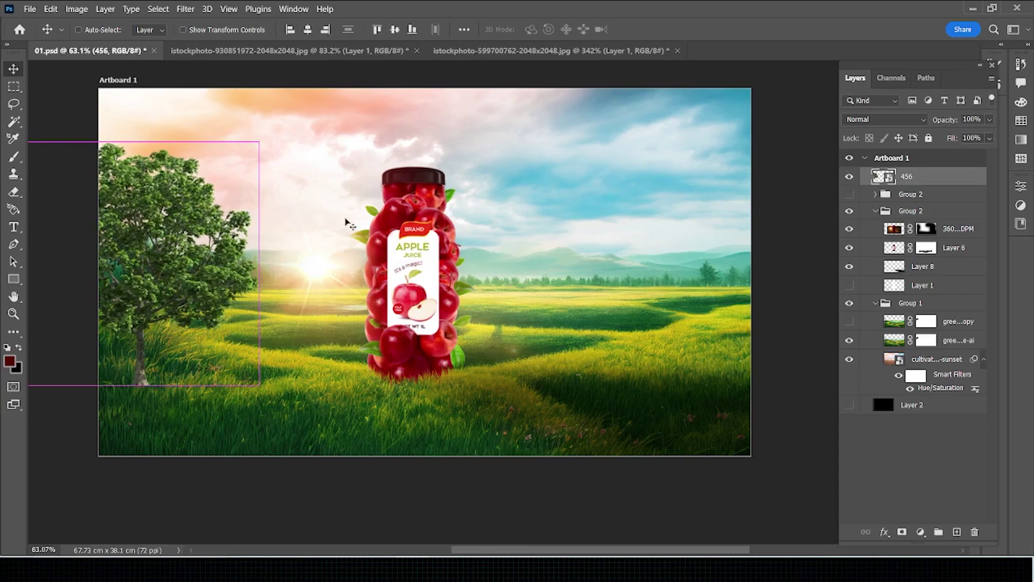
key("ctrl+m")
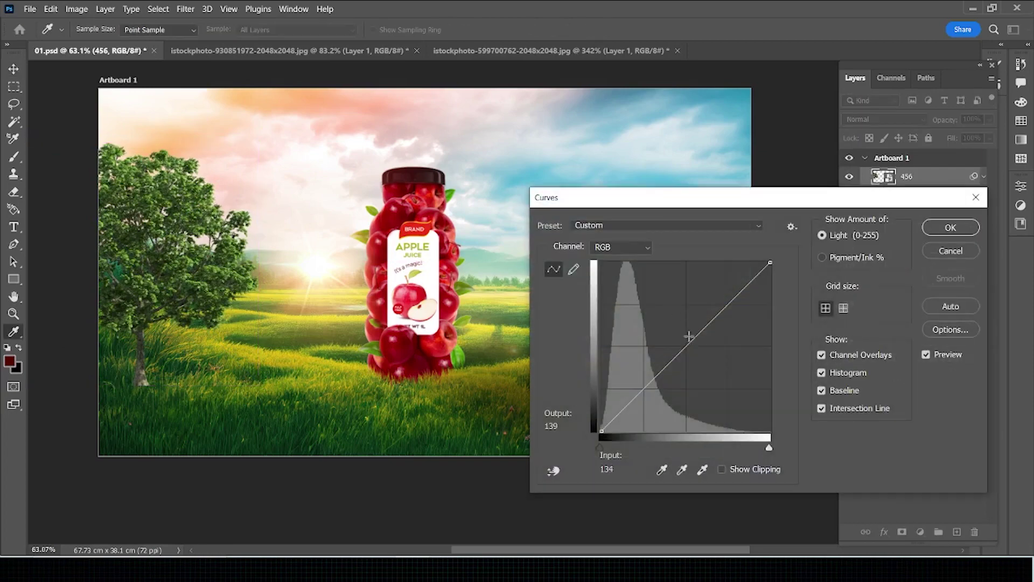
mouse_move(689, 336)
left_mouse_down()
mouse_move(679, 326)
mouse_move(689, 329)
left_mouse_up()
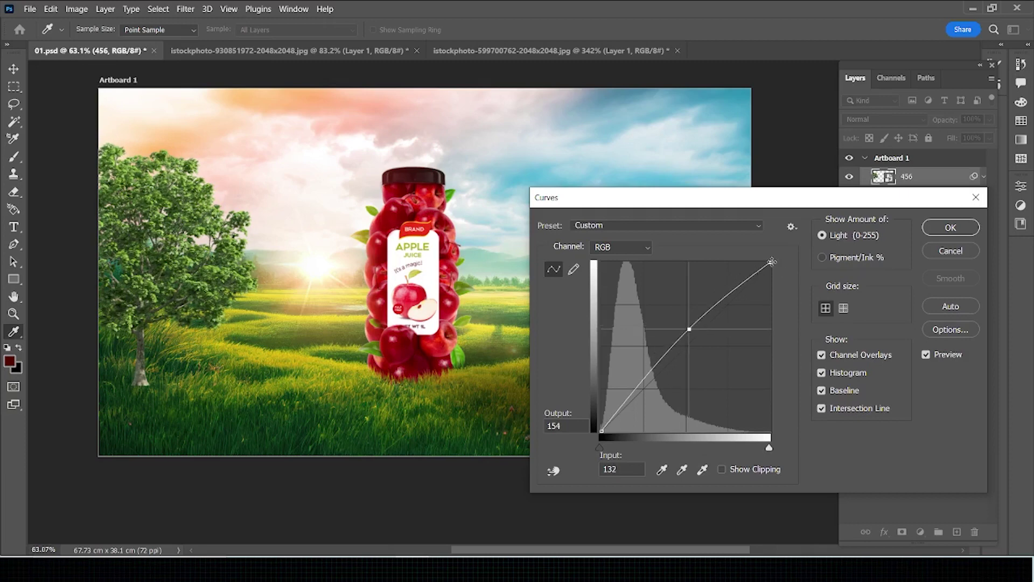
left_click_drag(772, 262, 726, 240)
key("Return")
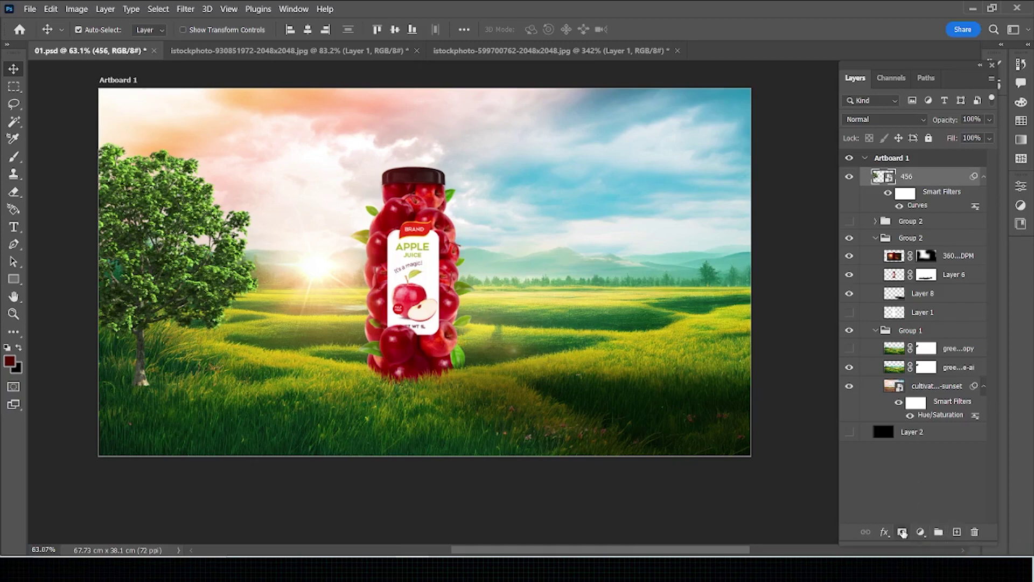
- Add a mask to the tree layer and load the textured grass brush at size 250
left_click(902, 532)
key("b")
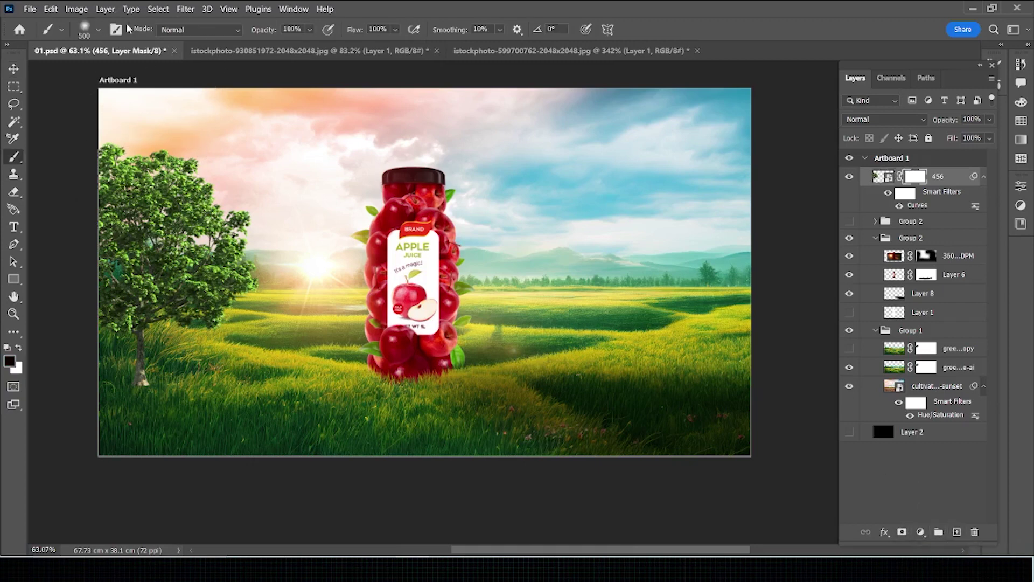
left_click(97, 31)
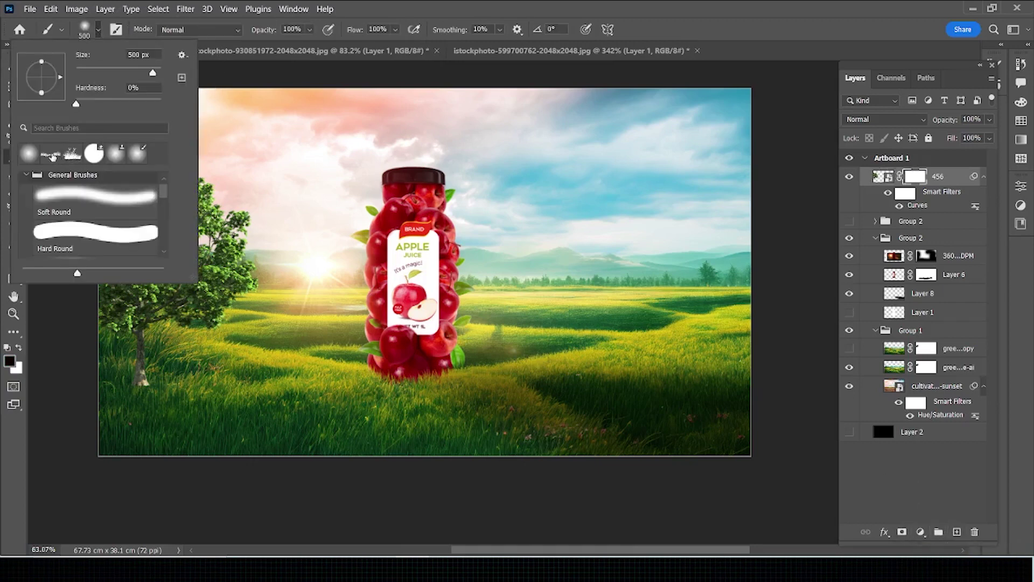
left_click(51, 155)
left_click(709, 32)
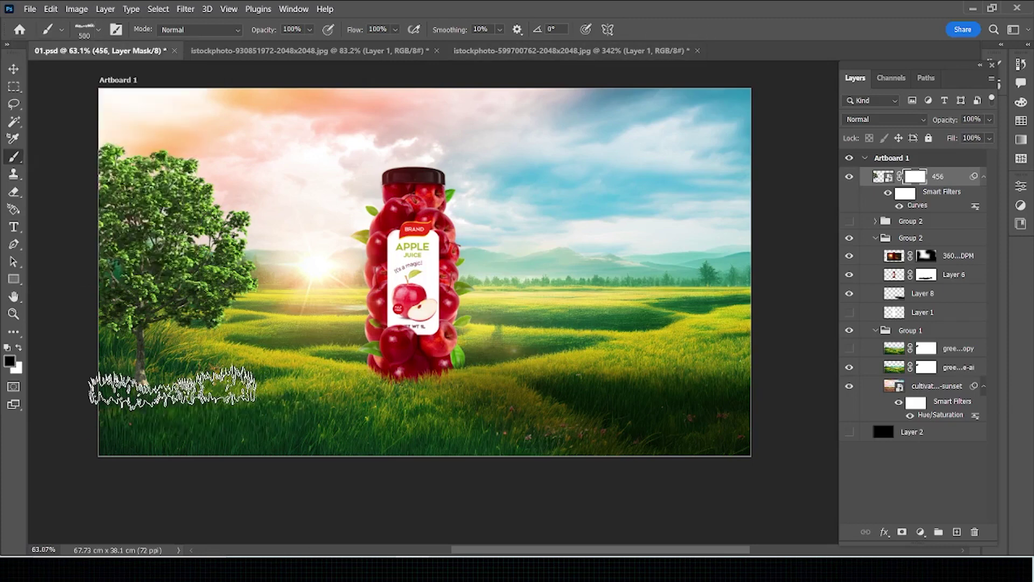
key("bracketleft")
key("bracketleft")
key("bracketleft")
key("bracketleft")
key("bracketleft")
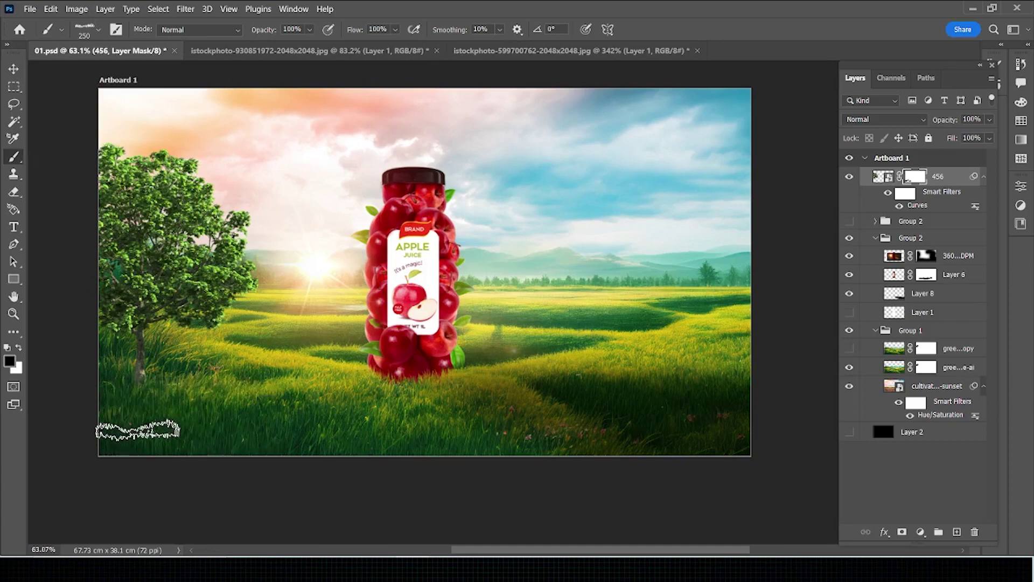
key("v")
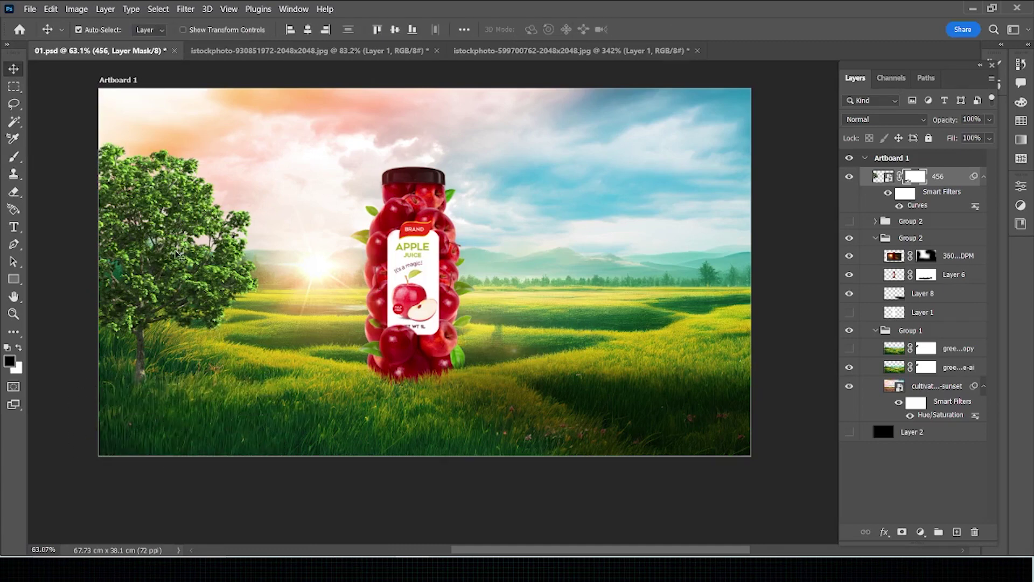
key("ctrl+2")
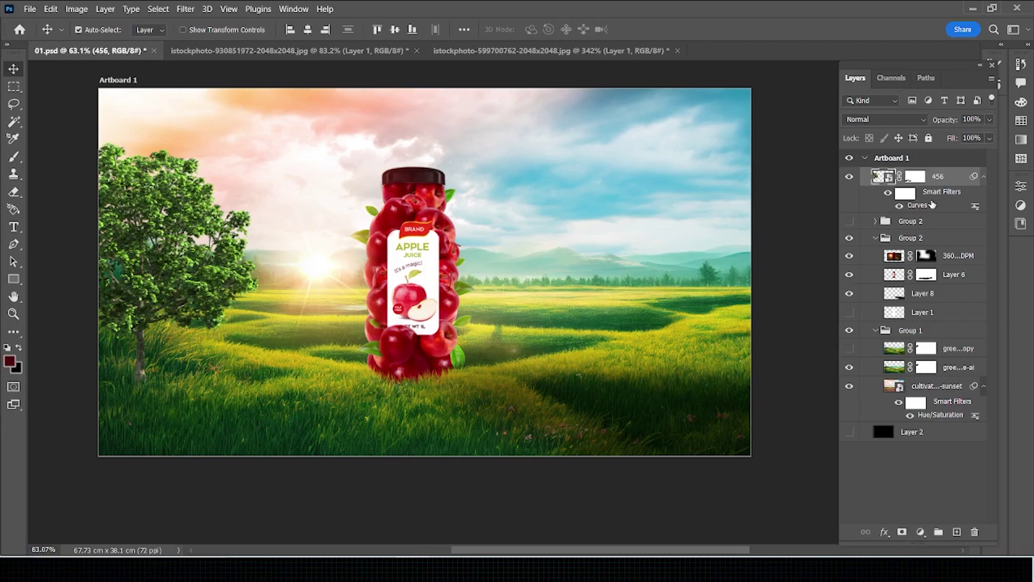
- Duplicate the tree as 456 copy and position it at the meadow's right edge
left_click_drag(182, 318, 693, 282)
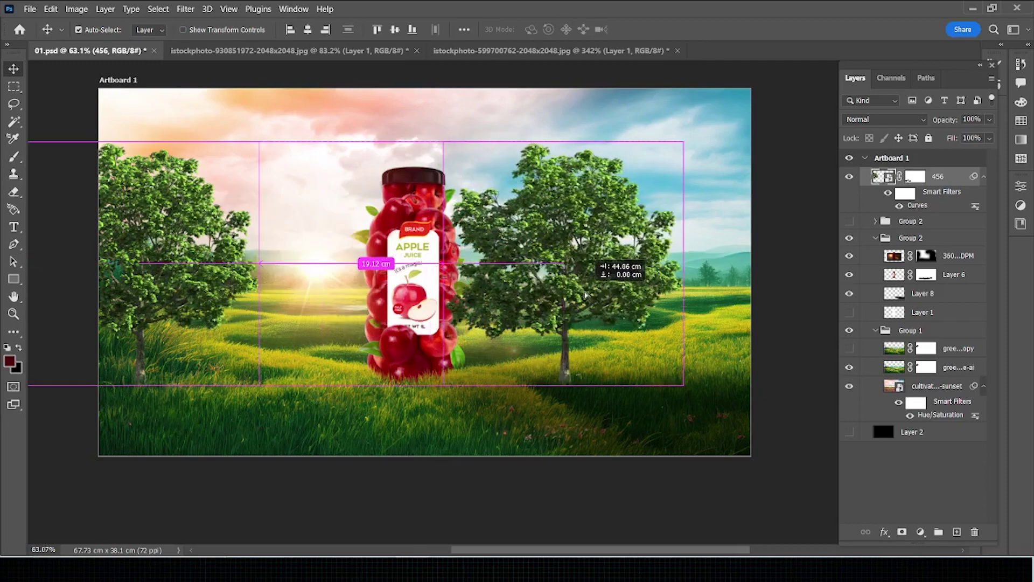
key("ctrl+t")
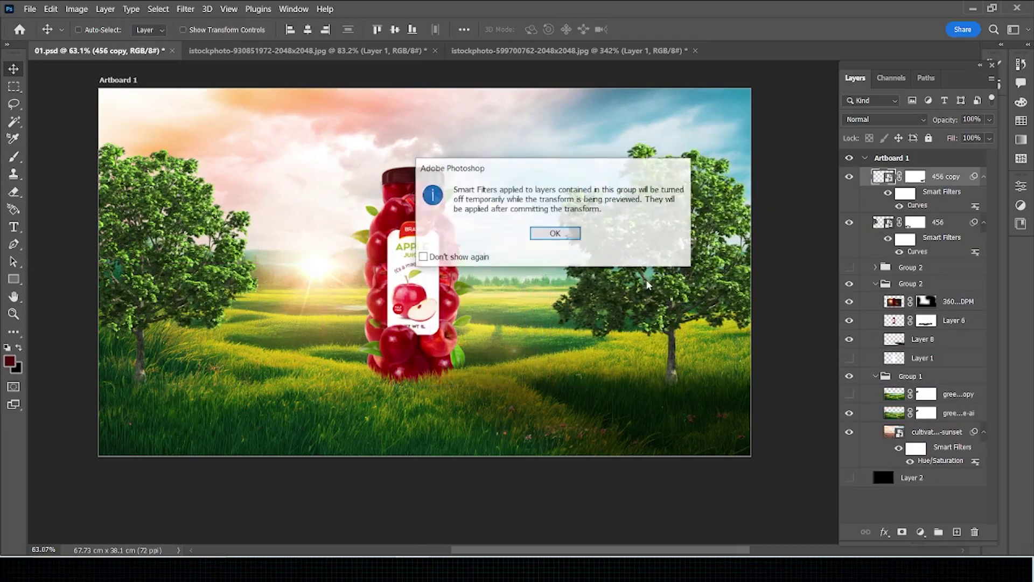
left_click(554, 233)
mouse_move(641, 288)
left_mouse_down()
mouse_move(687, 288)
mouse_move(708, 327)
mouse_move(691, 288)
left_mouse_up()
right_click(687, 288)
left_click(718, 267)
right_click(691, 289)
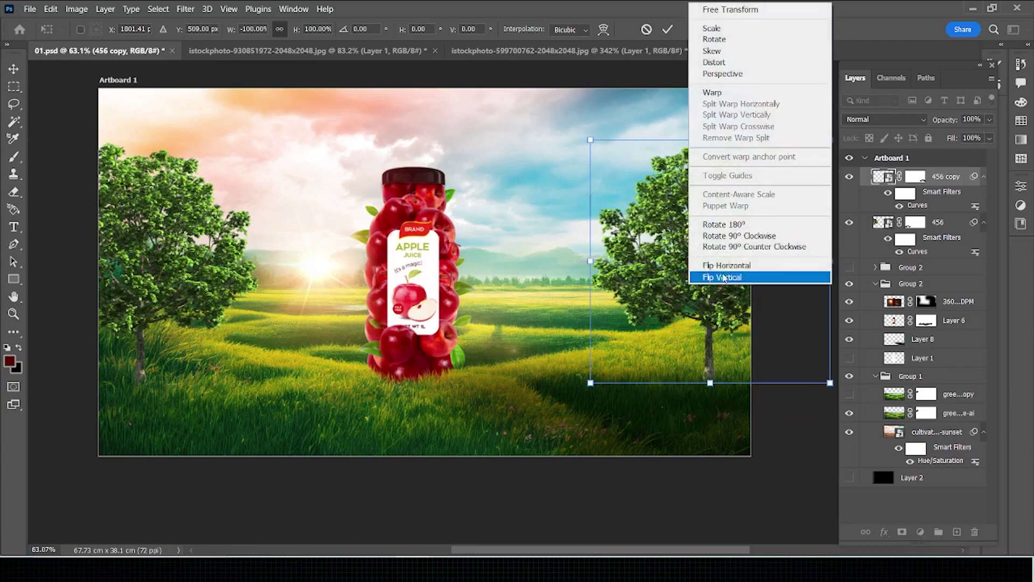
left_click(719, 266)
right_click(691, 283)
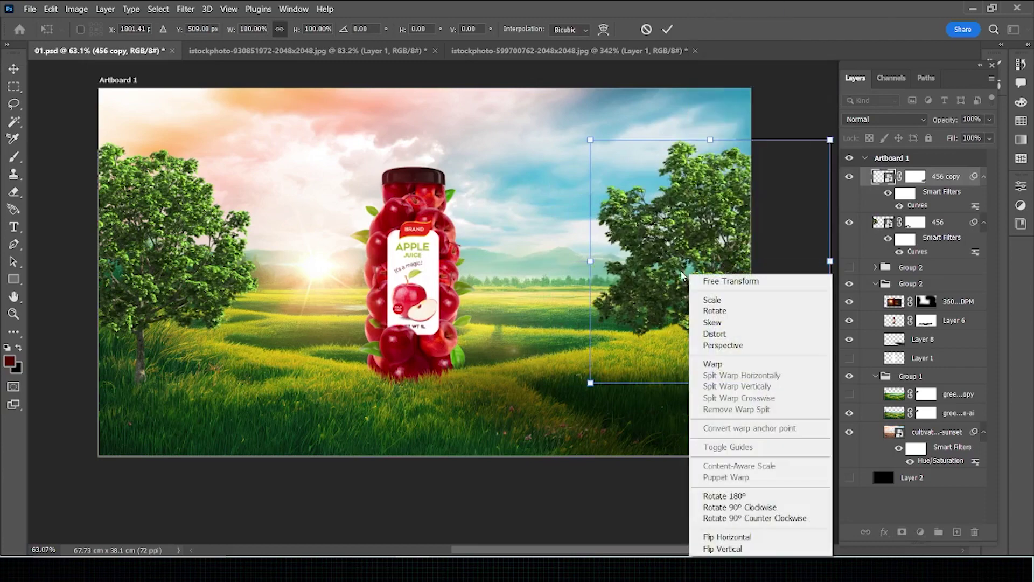
left_click(667, 286)
mouse_move(667, 284)
left_mouse_down()
mouse_move(717, 277)
mouse_move(706, 243)
left_mouse_up()
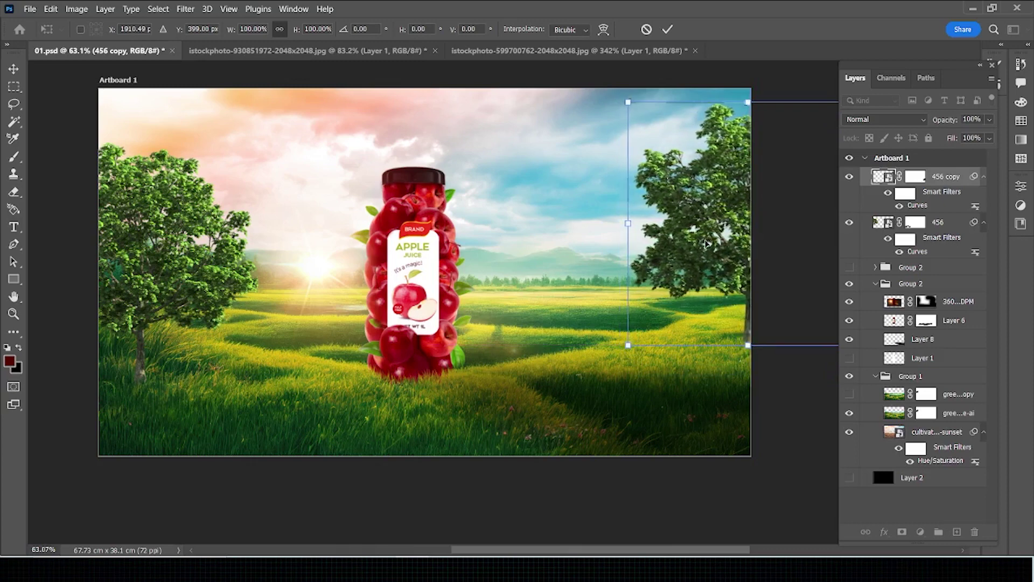
key("Return")
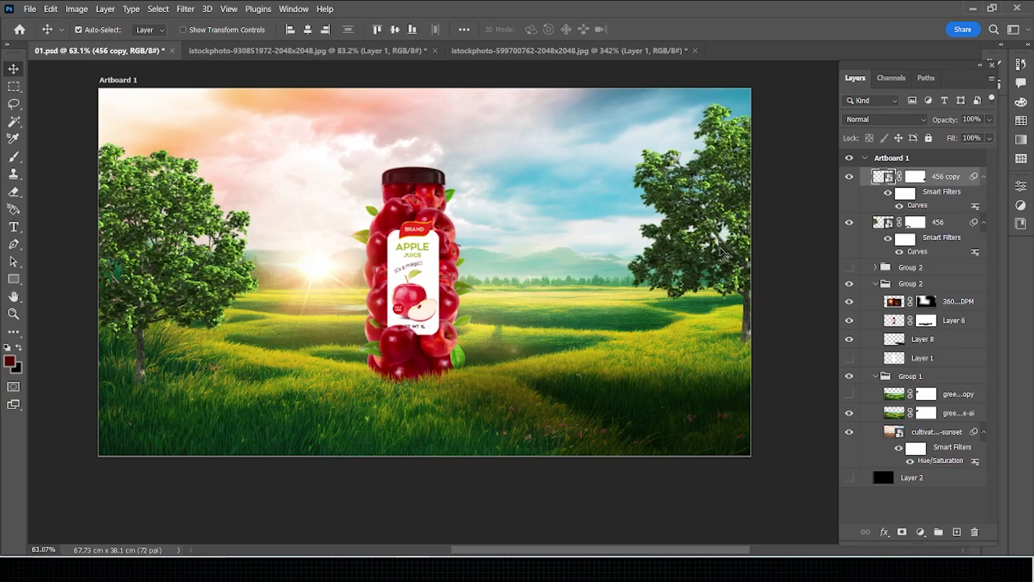
- Apply Curves to 456 copy, raising its highlights and lifting its midtones
key("ctrl+m")
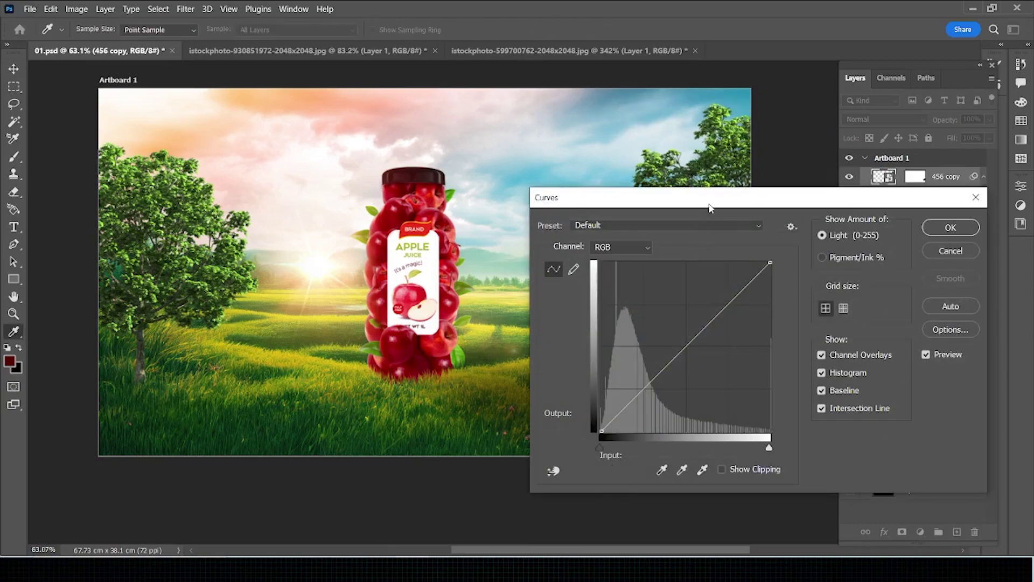
left_click_drag(709, 206, 841, 265)
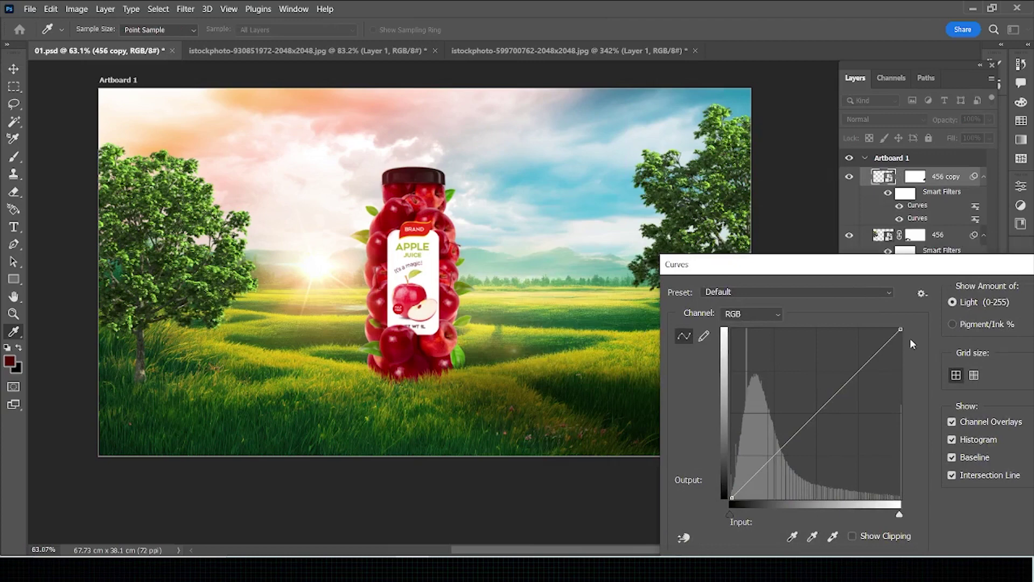
left_click_drag(900, 331, 873, 300)
left_click_drag(812, 396, 802, 387)
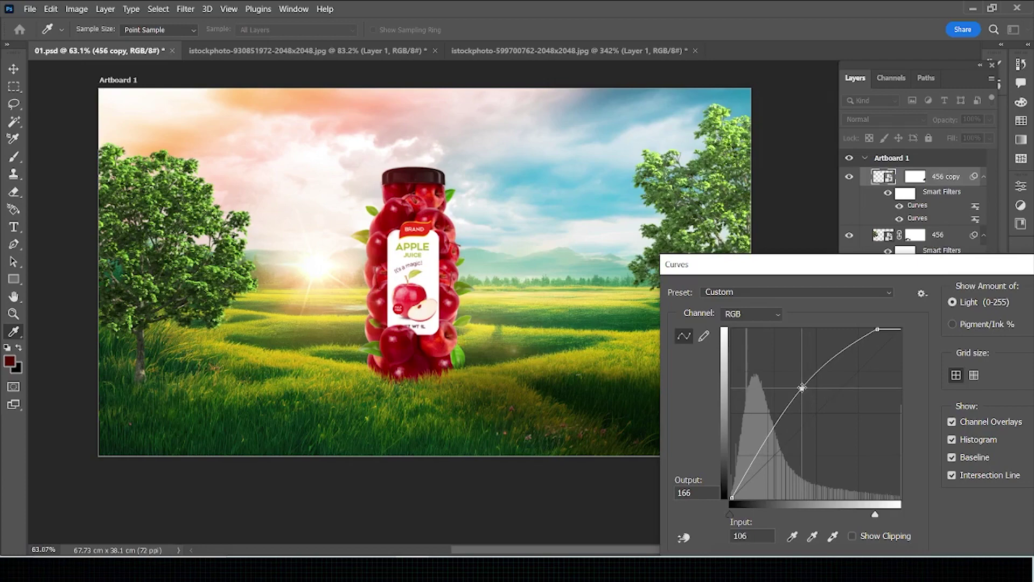
key("Return")
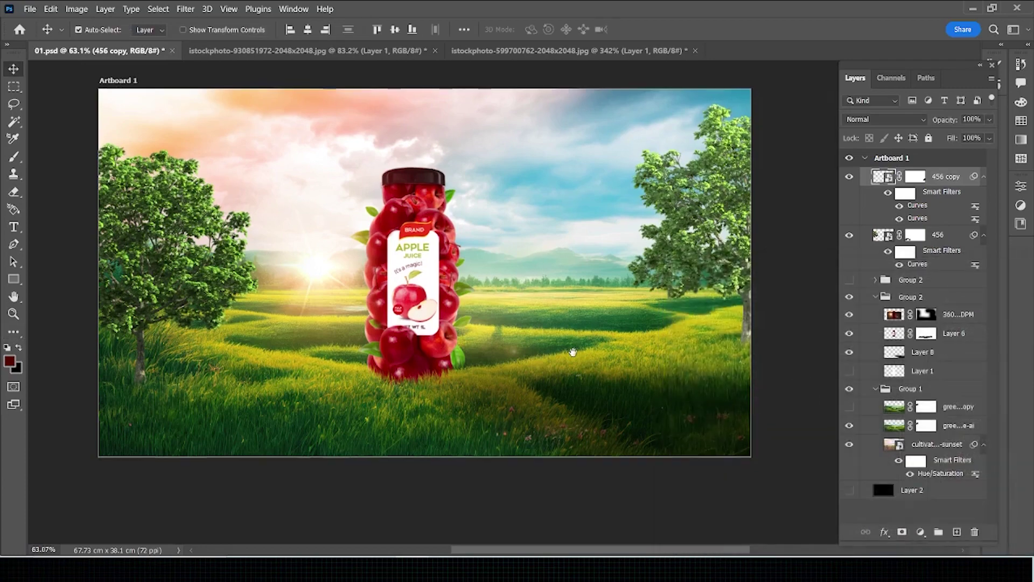
- Save, scale the placed rabbit to 7.75% beside the bottle's base, and add a layer mask
key("ctrl+s")
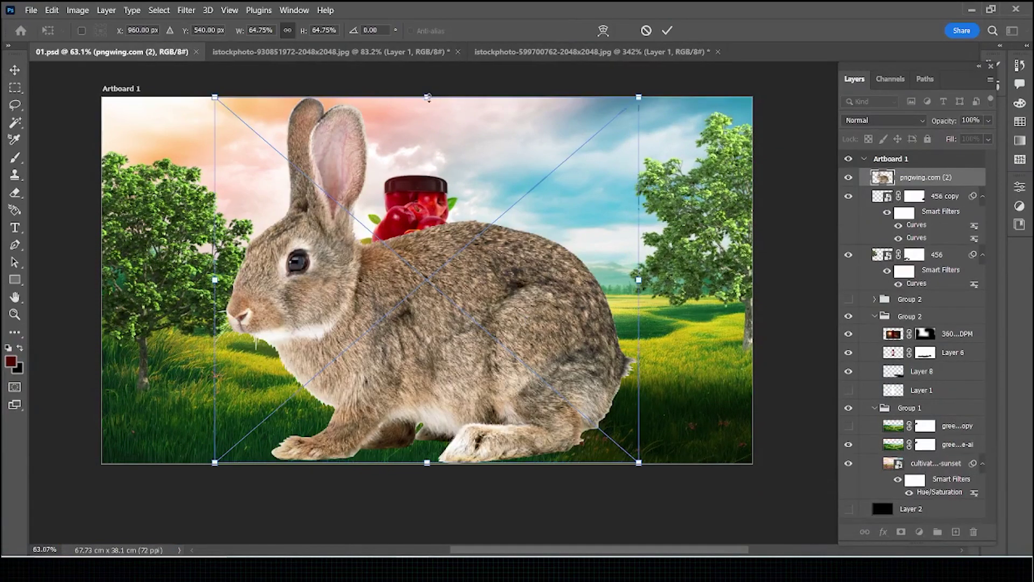
mouse_move(427, 97)
left_mouse_down()
mouse_move(427, 372)
mouse_move(564, 325)
left_mouse_up()
mouse_move(548, 362)
left_mouse_down()
mouse_move(518, 385)
mouse_move(564, 365)
mouse_move(580, 342)
mouse_move(351, 386)
left_mouse_up()
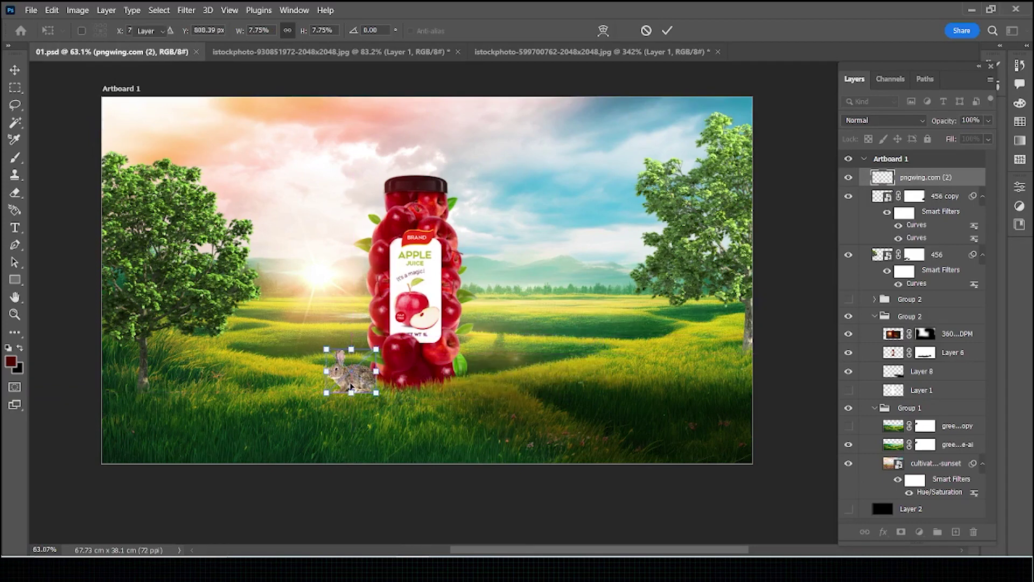
key("Return")
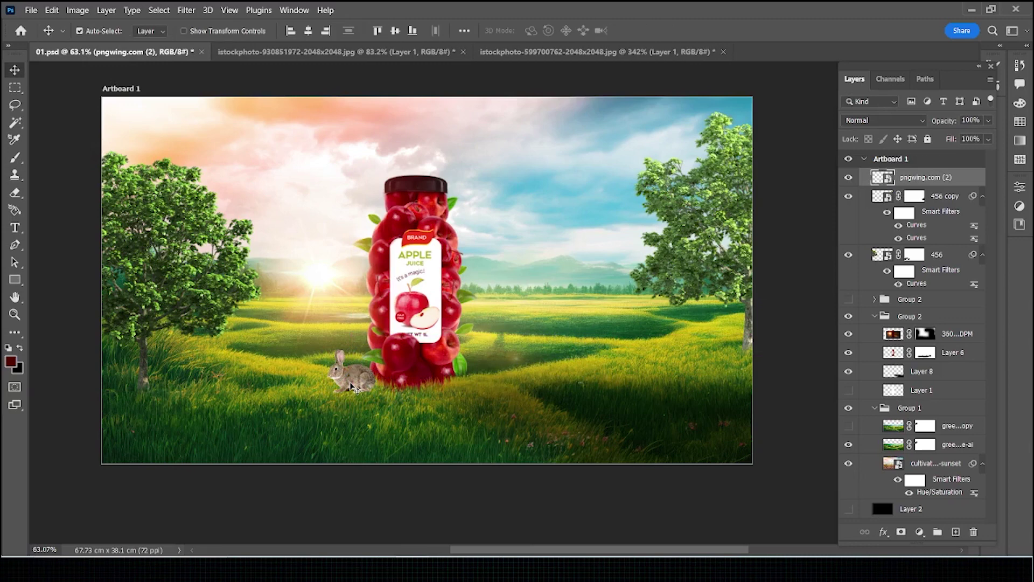
left_click_drag(350, 387, 344, 387)
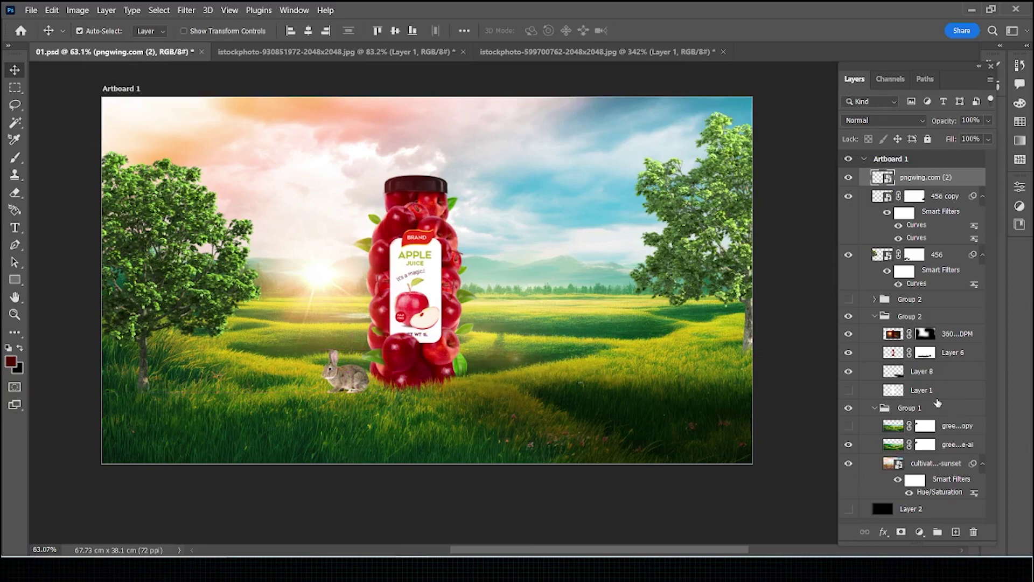
left_click(901, 532)
- Rotate the rabbit about 3.58° after inspecting it up close, then call up Curves
key("z")
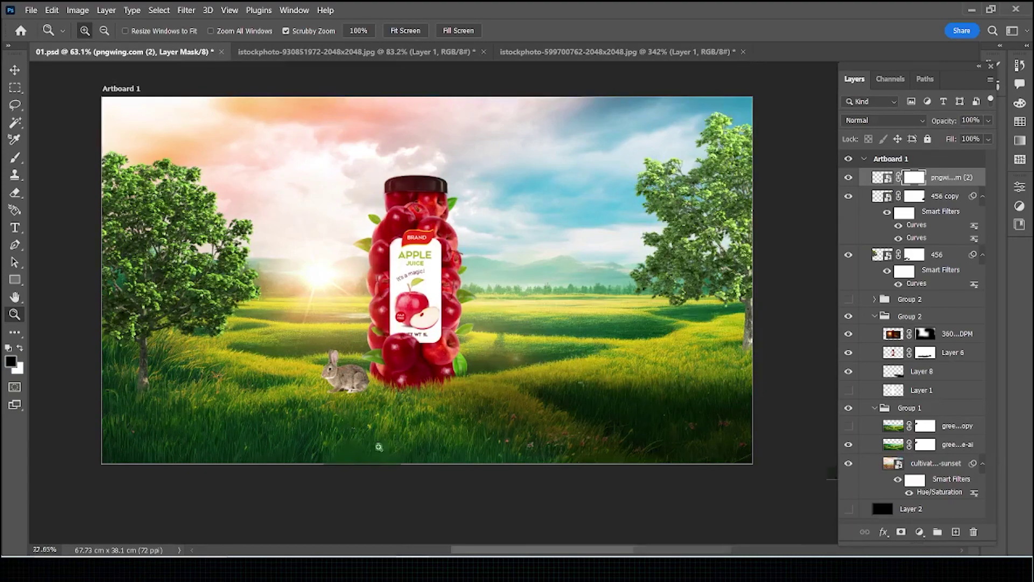
left_click_drag(328, 385, 424, 393)
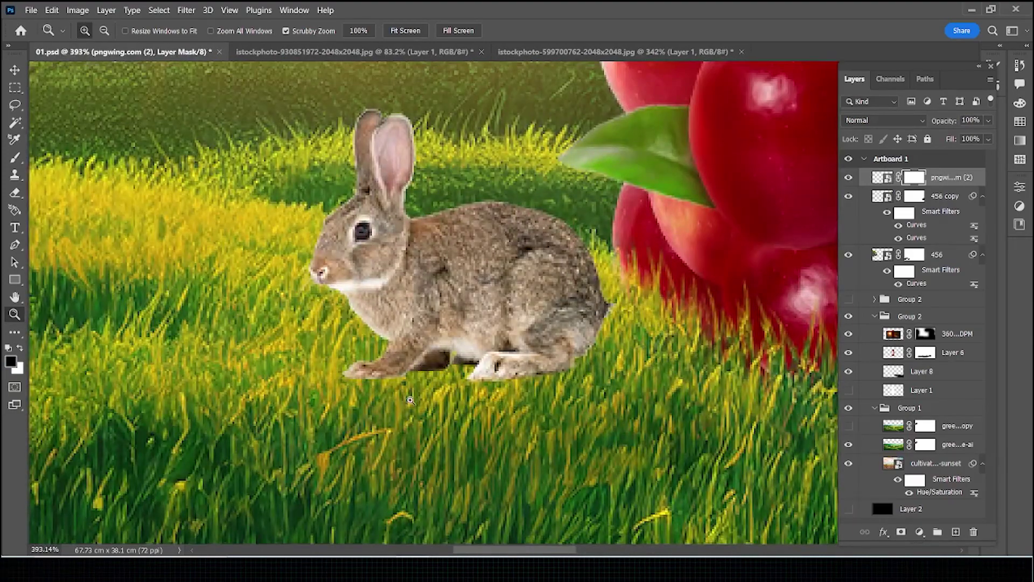
key("ctrl+1")
key("v")
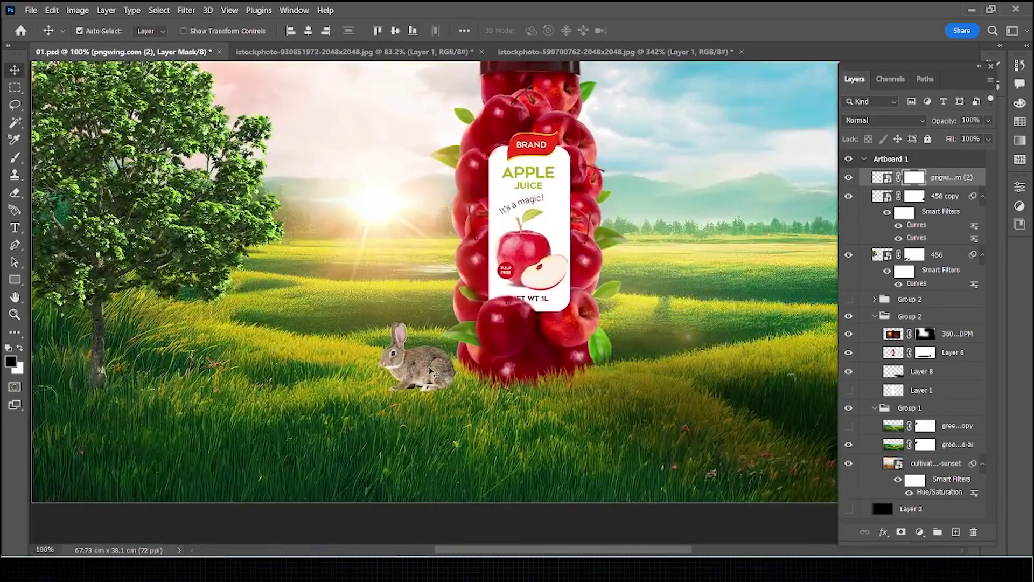
key("b")
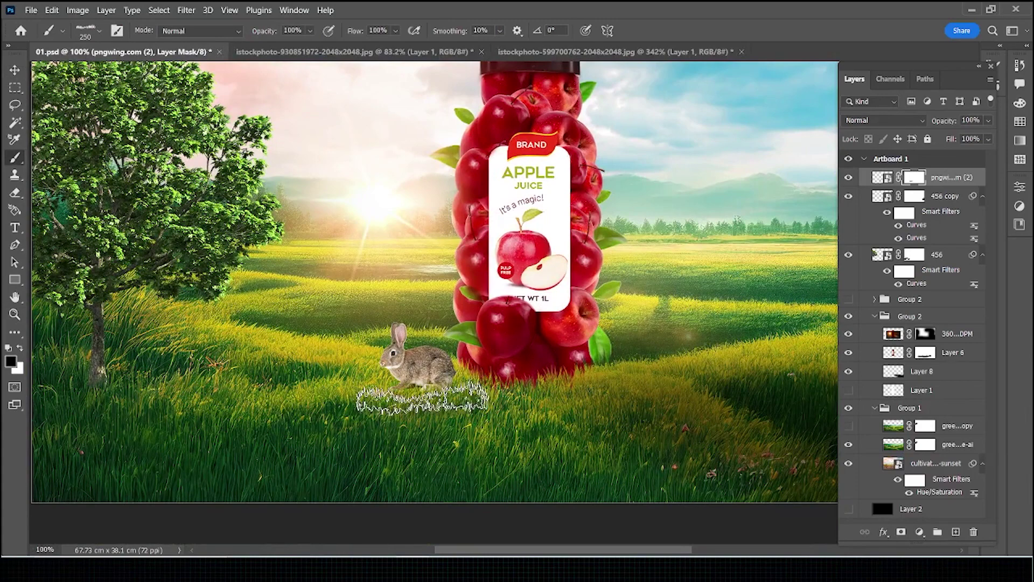
key("v")
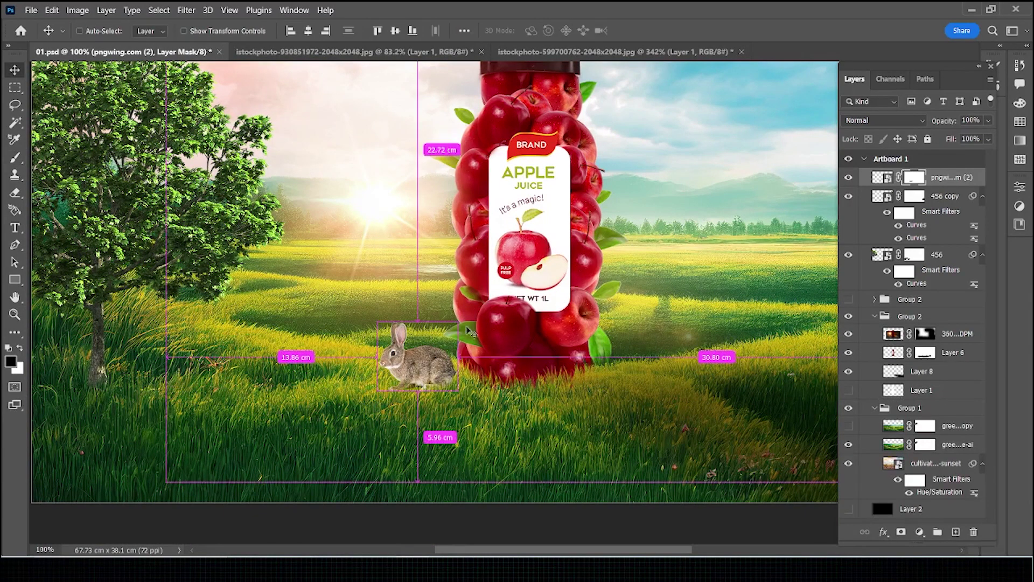
key("ctrl+t")
left_click_drag(479, 290, 483, 294)
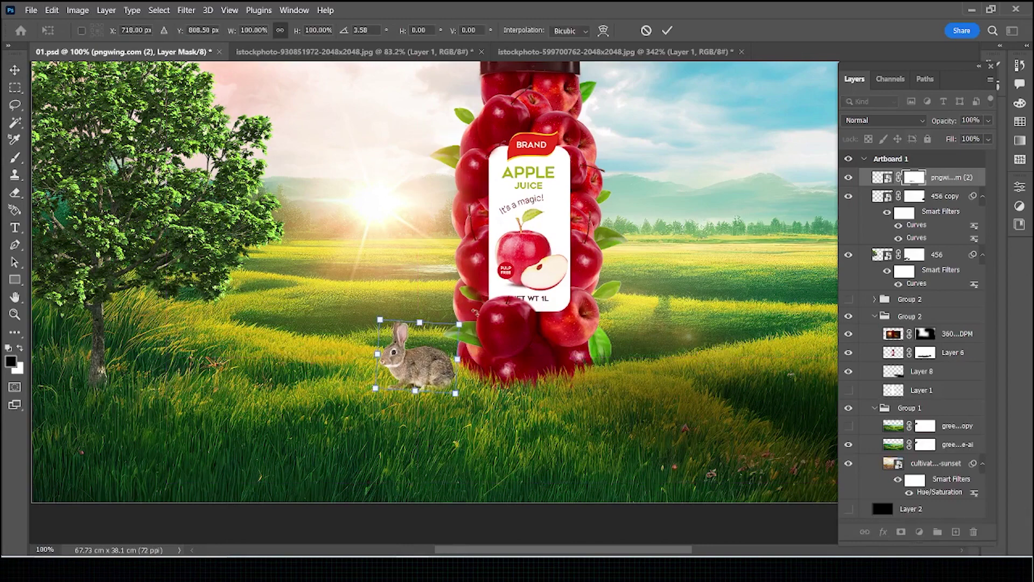
key("Return")
key("ctrl+m")
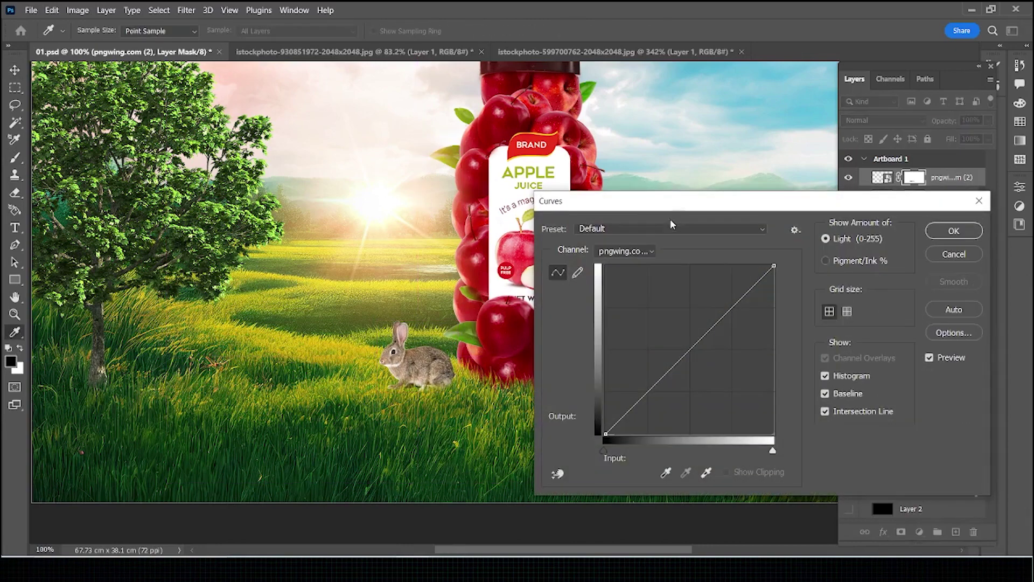
- Apply an upward-bowed Curves adjustment to the rabbit's mask
left_click_drag(673, 209, 711, 226)
left_click_drag(729, 364, 725, 348)
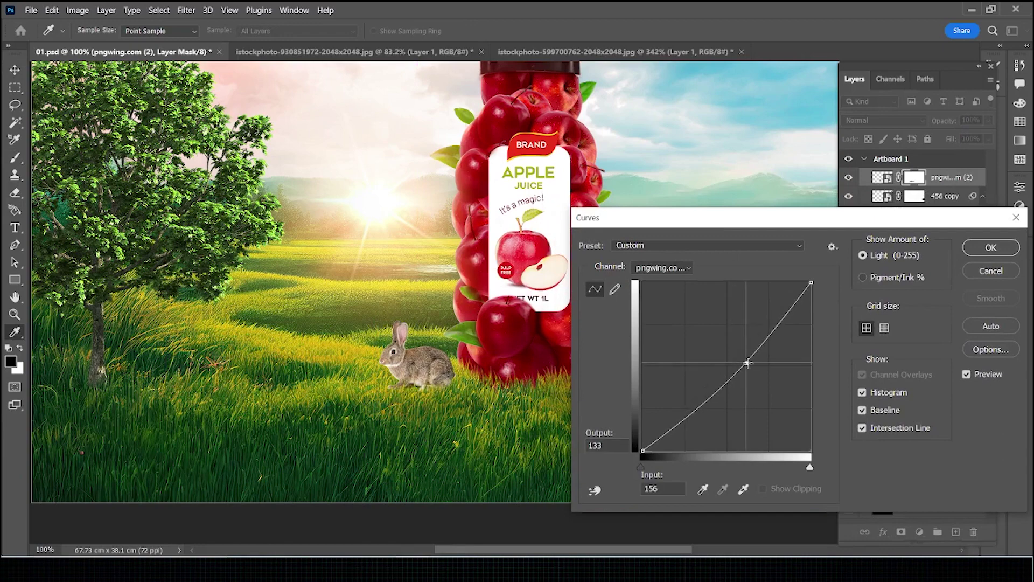
key("Return")
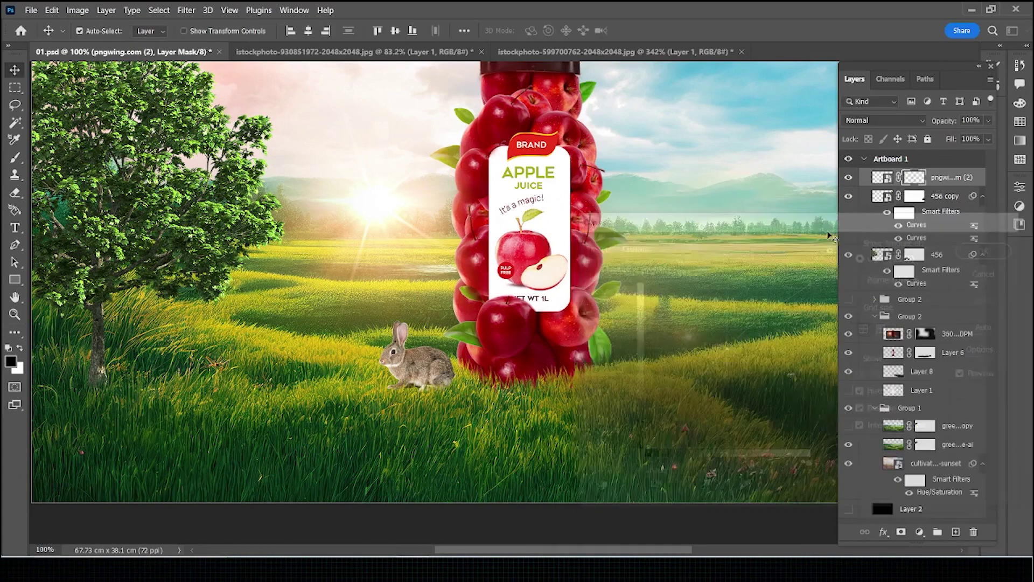
- Target the rabbit image and pull its Curves down to darken it
left_click(877, 179)
key("ctrl+m")
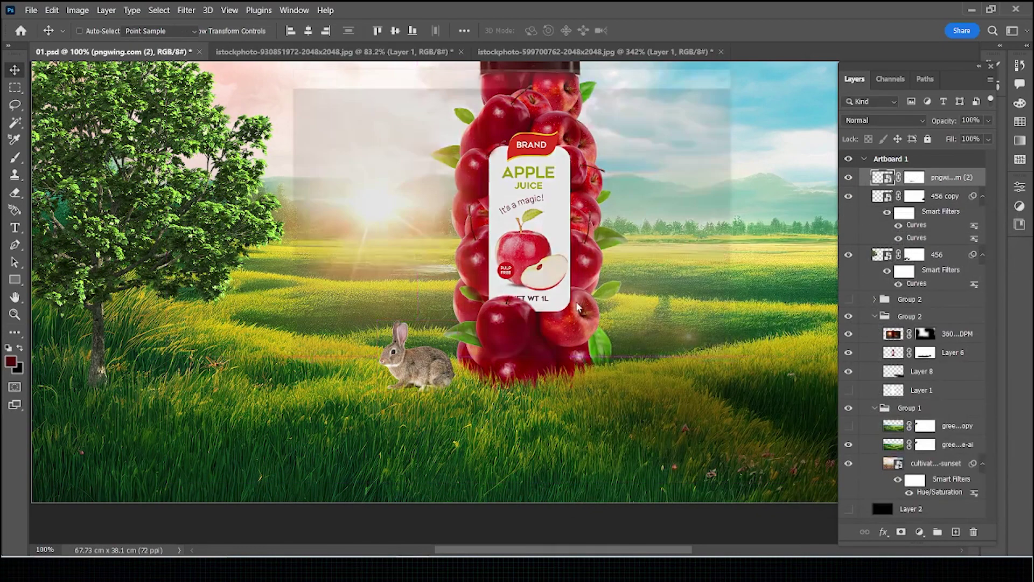
left_click_drag(558, 78, 823, 253)
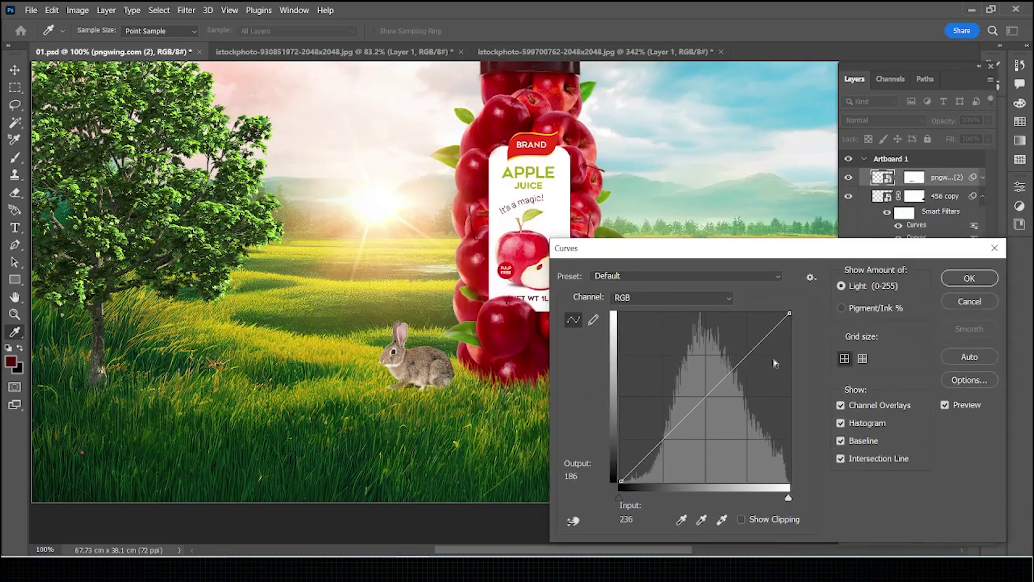
left_click_drag(728, 384, 740, 383)
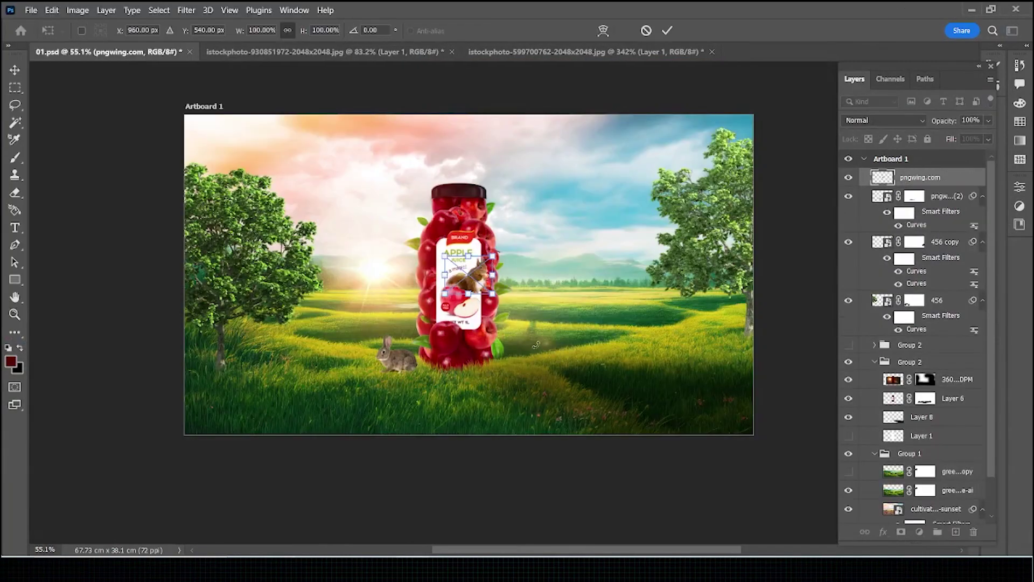
- Move the squirrel onto the right-hand meadow and commit it at a larger size
mouse_move(476, 279)
left_mouse_down()
mouse_move(652, 342)
mouse_move(646, 312)
mouse_move(629, 342)
left_mouse_up()
key("Return")
key("z")
key("v")
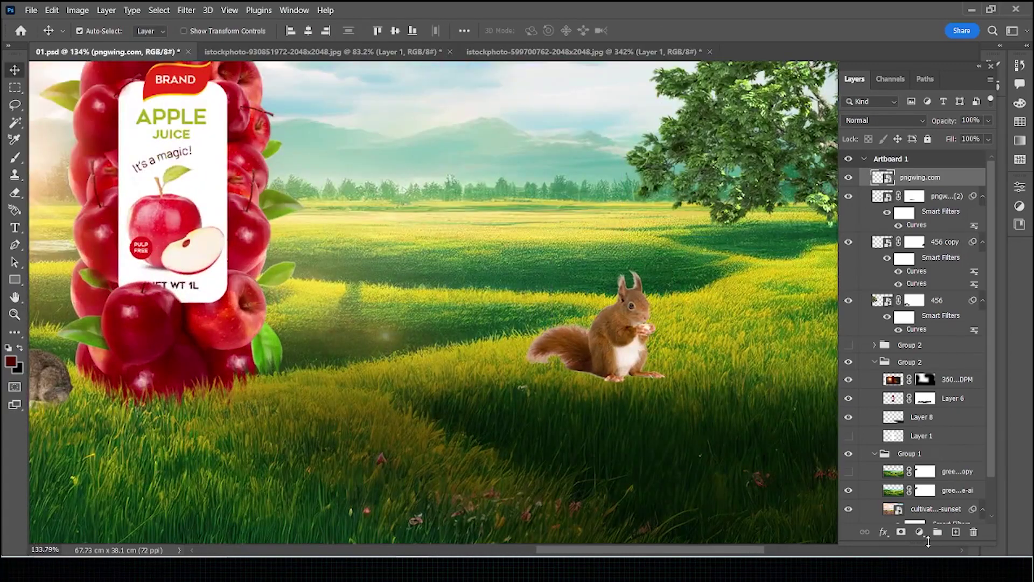
- Add a layer mask to the squirrel and paint its feet into the grass with the grass brush
left_click(901, 532)
key("b")
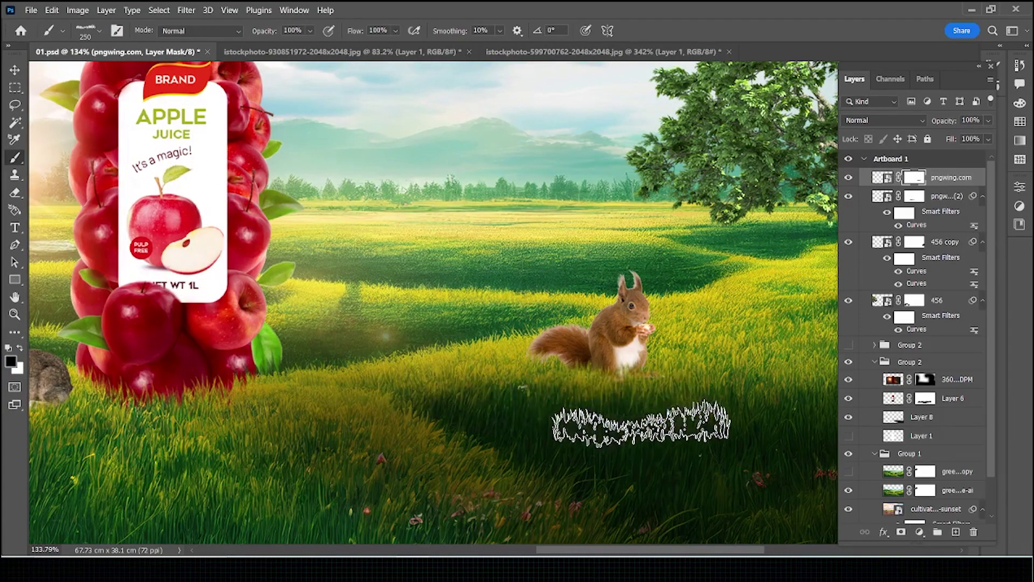
key("v")
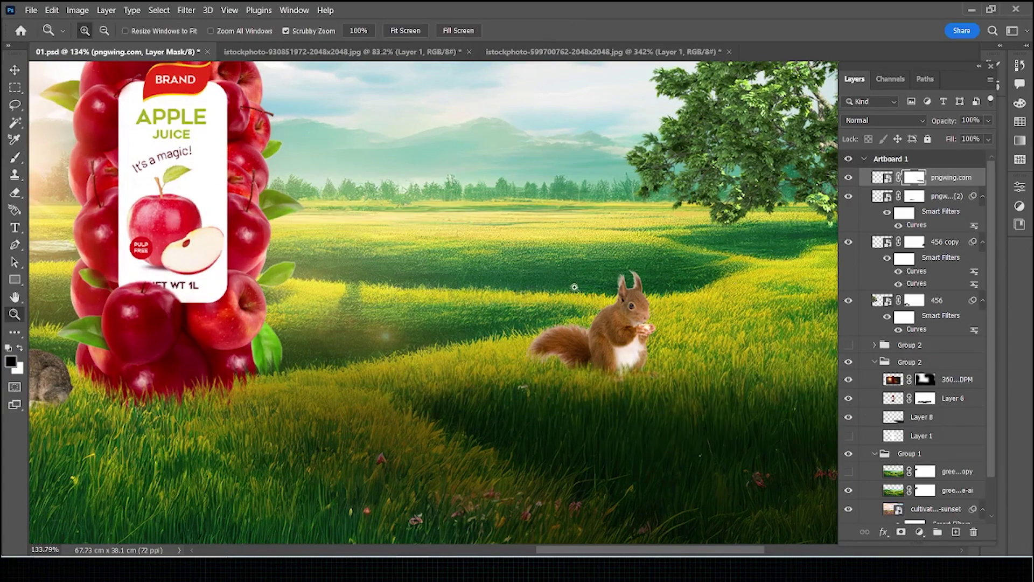
scroll(539, 269, "down", 5)
scroll(539, 301, "up", 1)
scroll(609, 317, "up", 1)
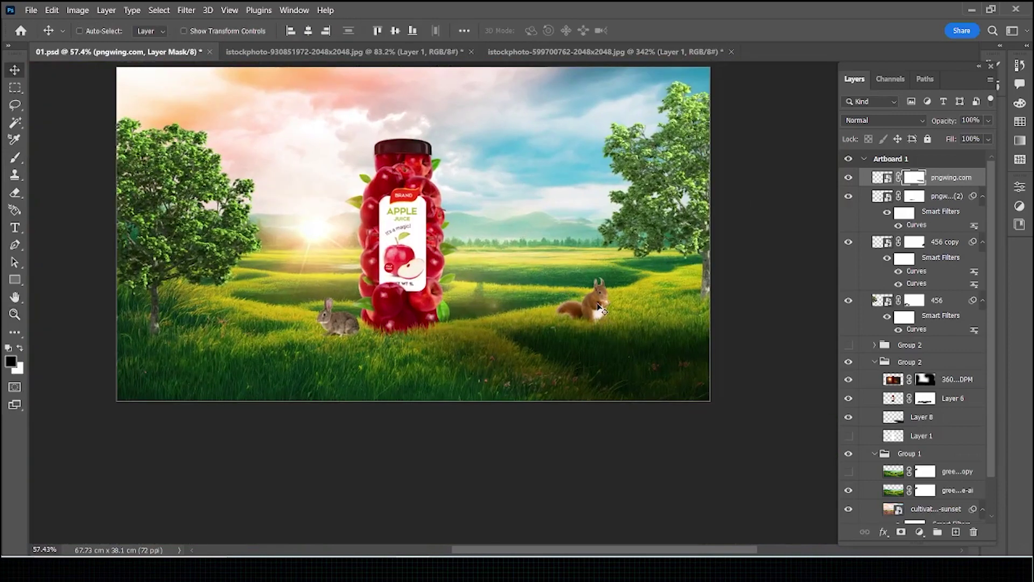
- Apply a first Curves pass with the white point pulled in, while the mask is targeted
key("ctrl+m")
left_click_drag(694, 219, 801, 263)
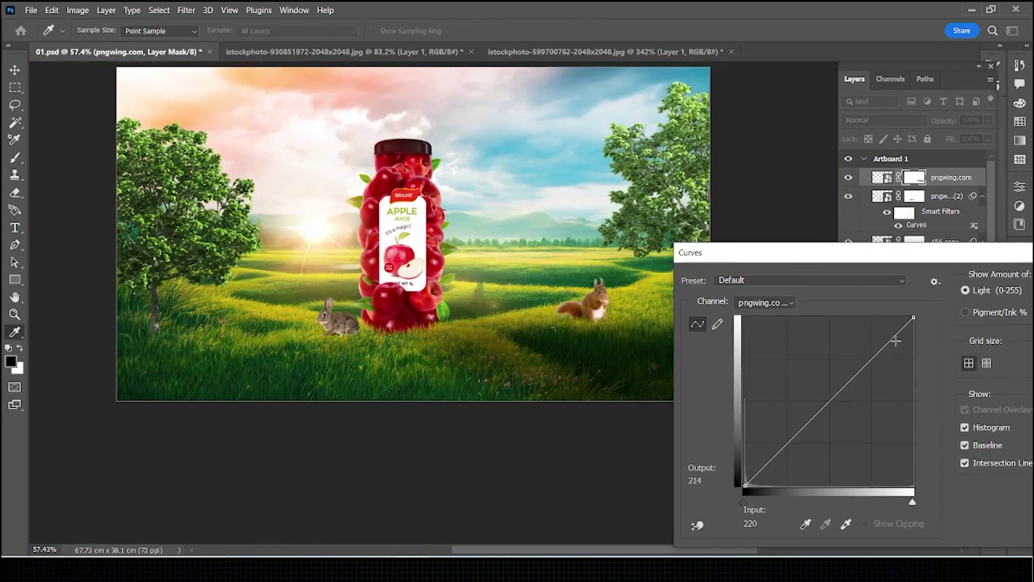
left_click_drag(910, 318, 873, 303)
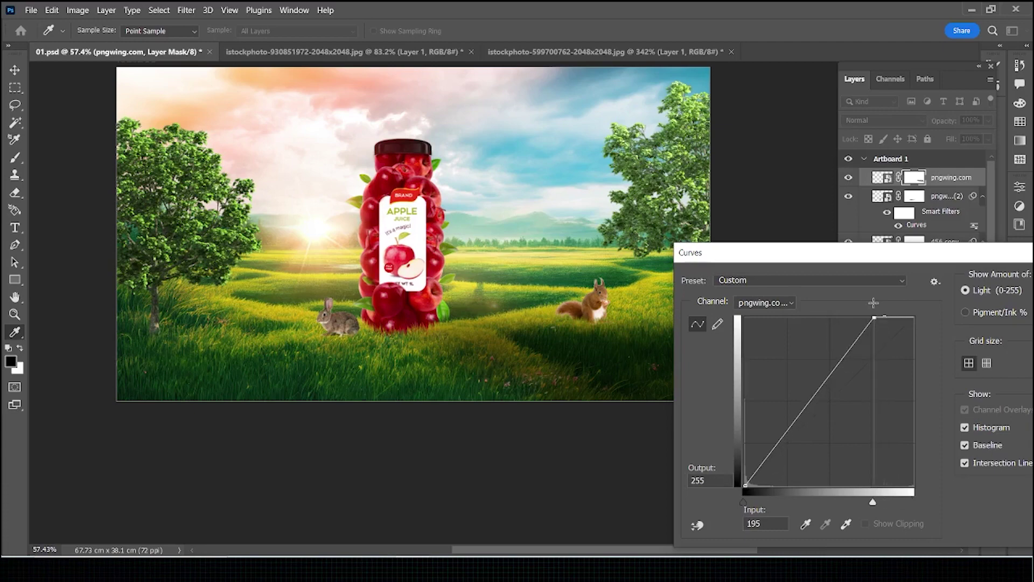
left_click_drag(970, 252, 822, 263)
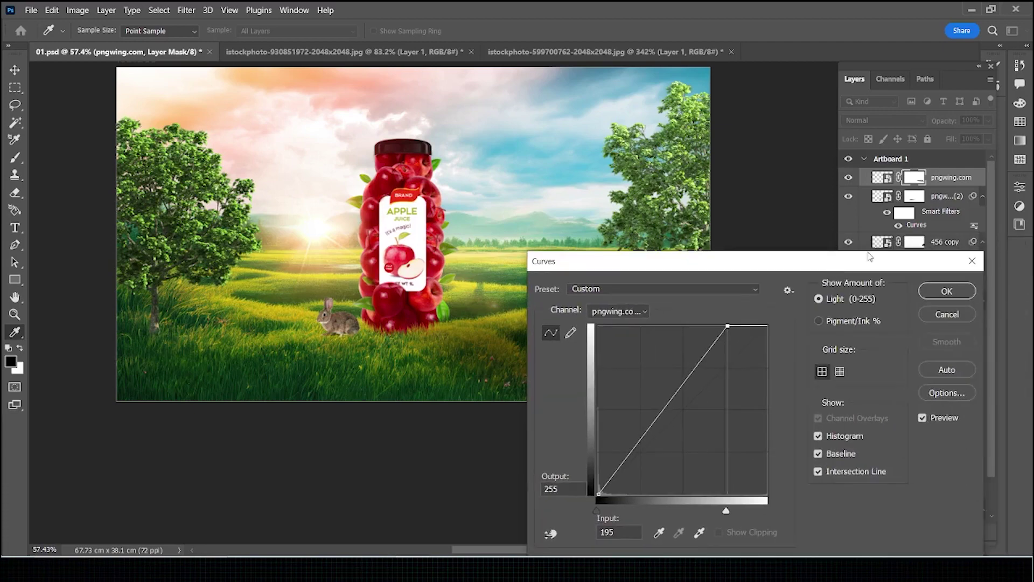
left_click(946, 289)
- Apply a Curves smart filter to the squirrel image, slightly lowering midtones and brightening highlights
left_click(882, 177)
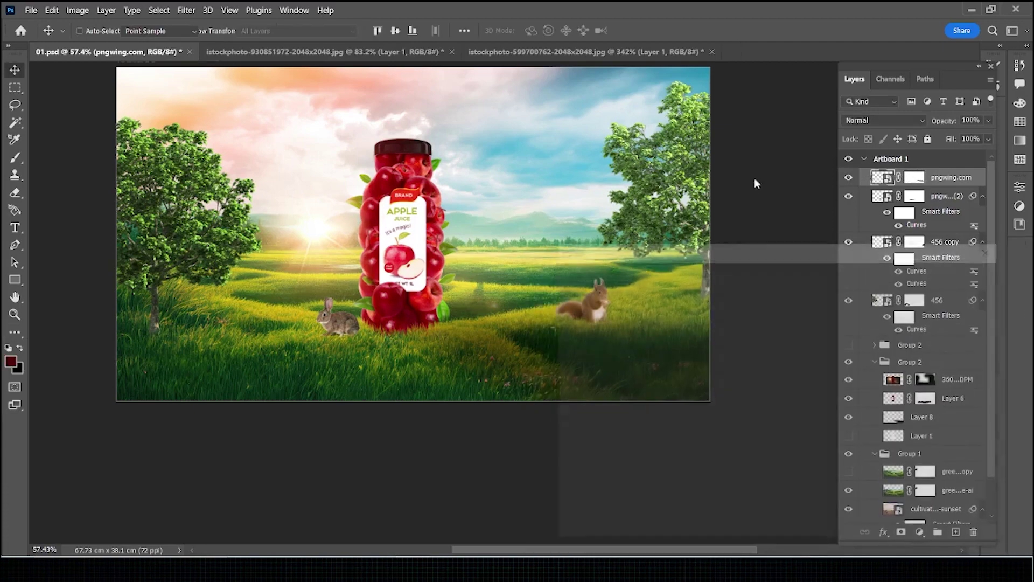
key("ctrl+m")
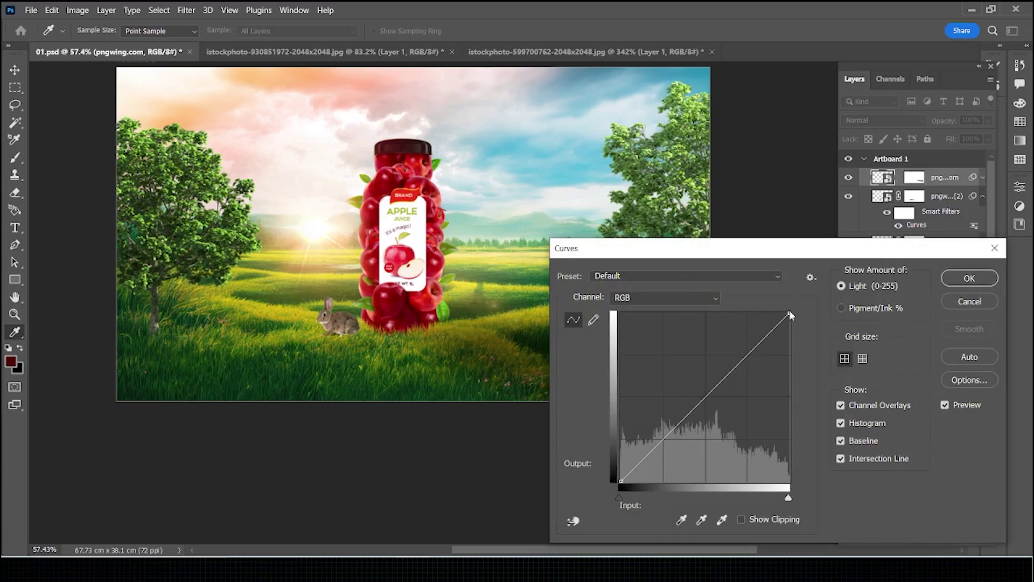
left_click_drag(760, 263, 779, 316)
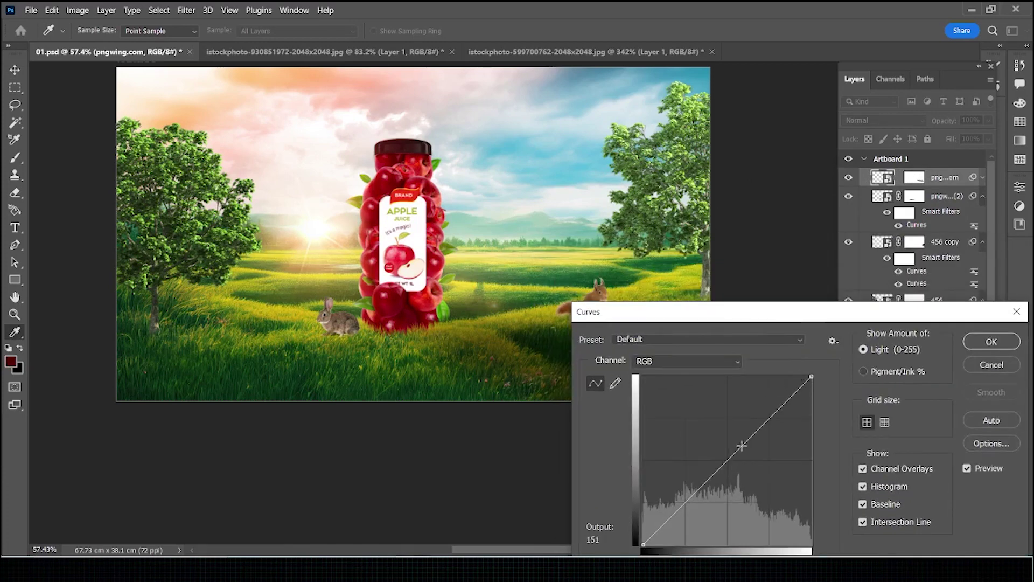
left_click_drag(741, 446, 748, 449)
left_click_drag(812, 378, 795, 376)
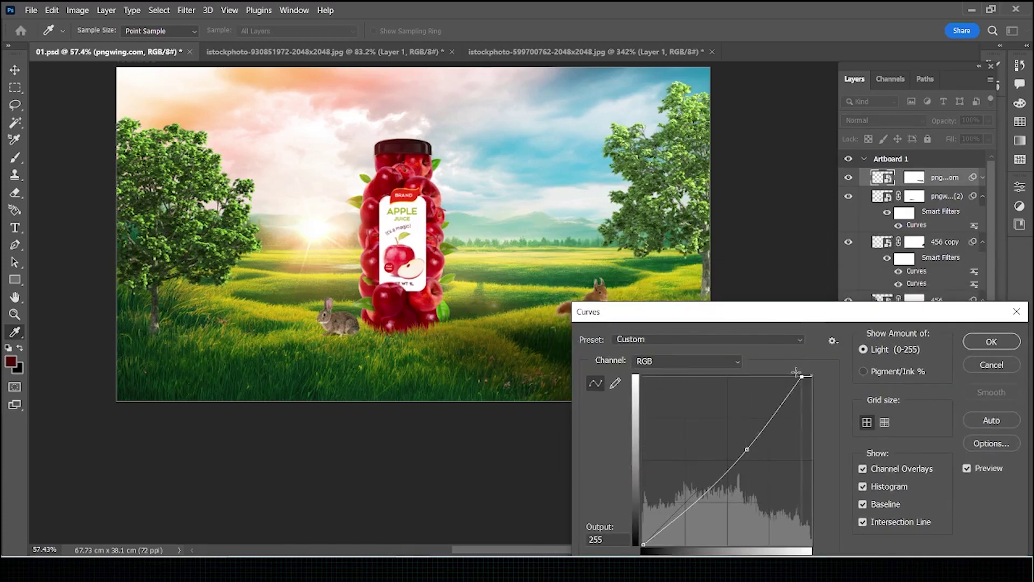
key("Return")
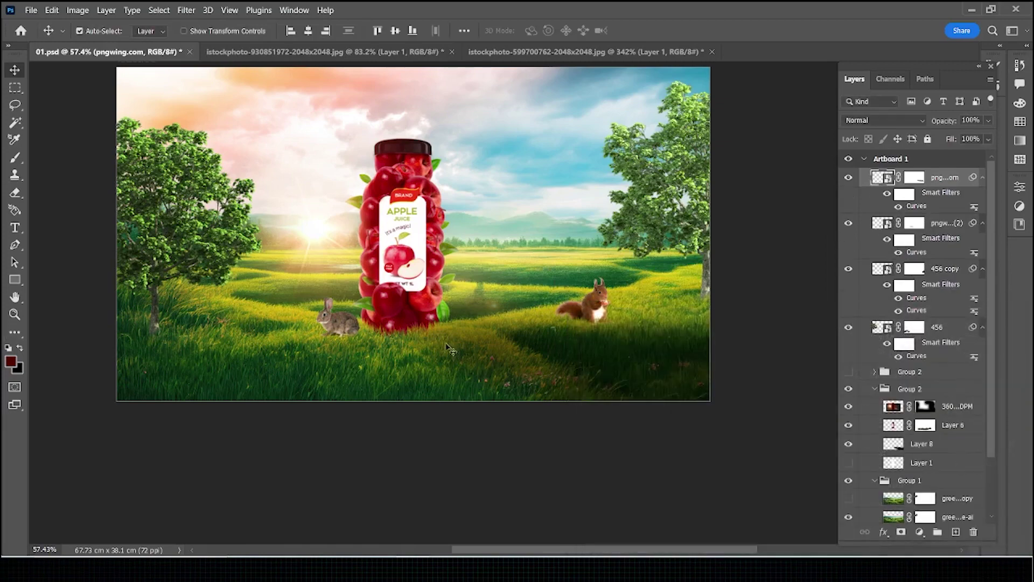
- Bring the deer PNG into the composition, shrunk to about 12% beside the juice bottle
left_click_drag(516, 339, 572, 387)
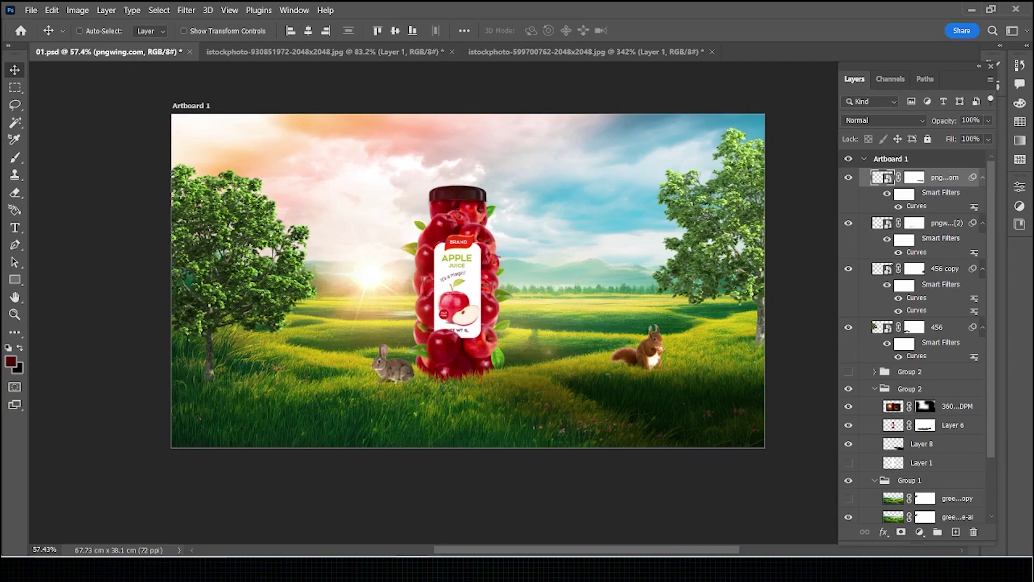
key("alt+Tab")
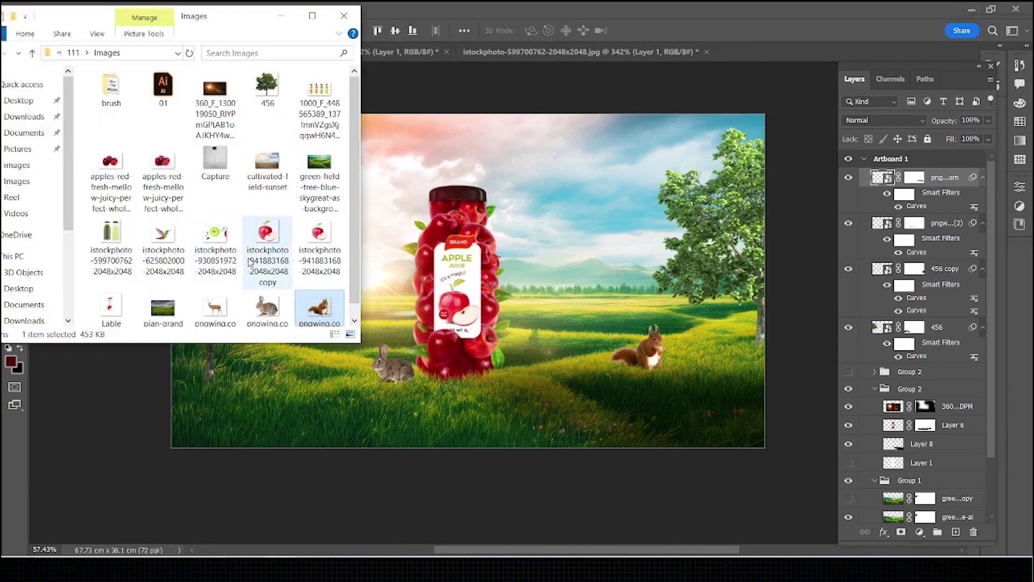
left_click_drag(216, 310, 579, 284)
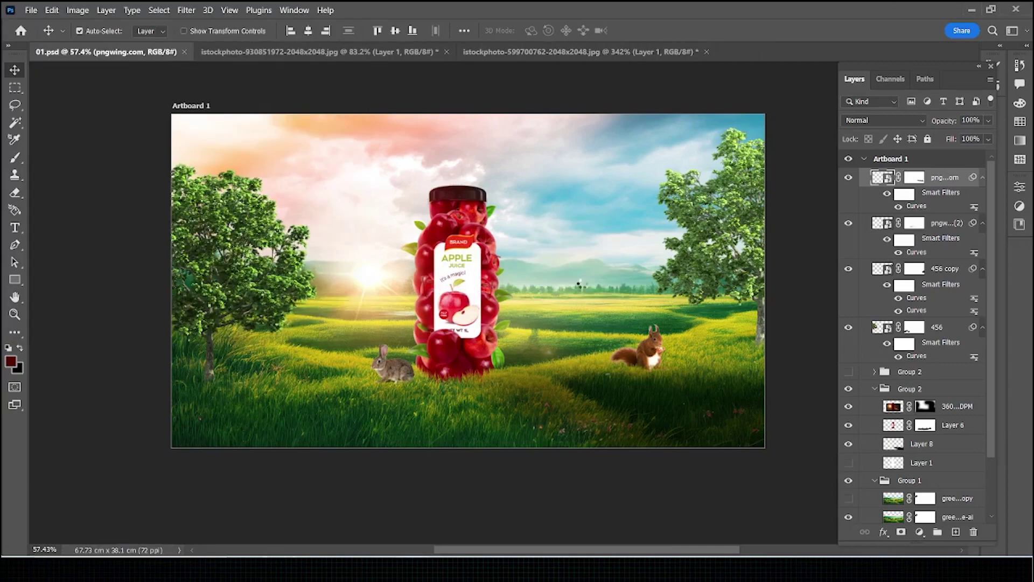
left_click_drag(470, 115, 468, 272)
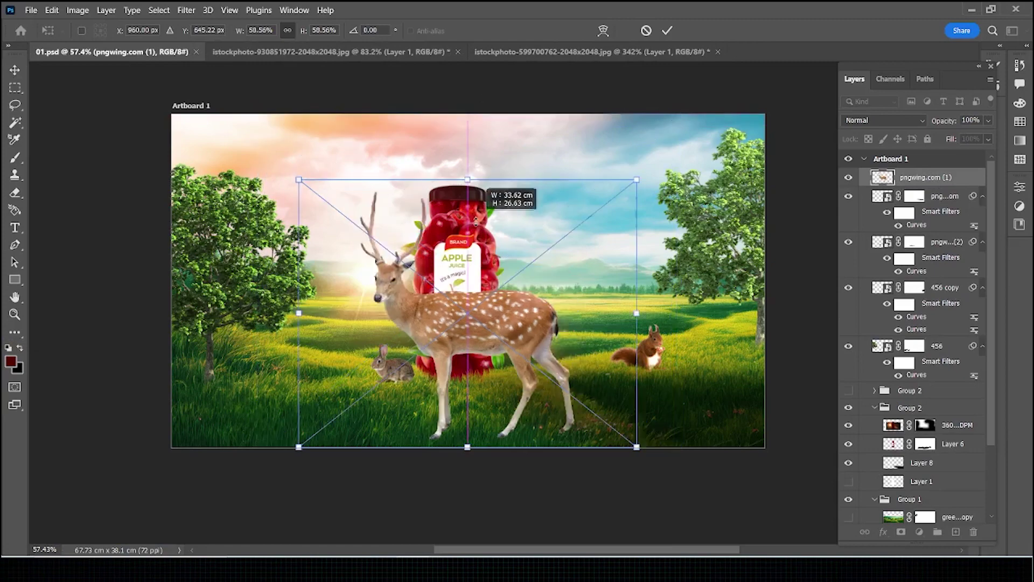
left_click_drag(462, 308, 553, 209)
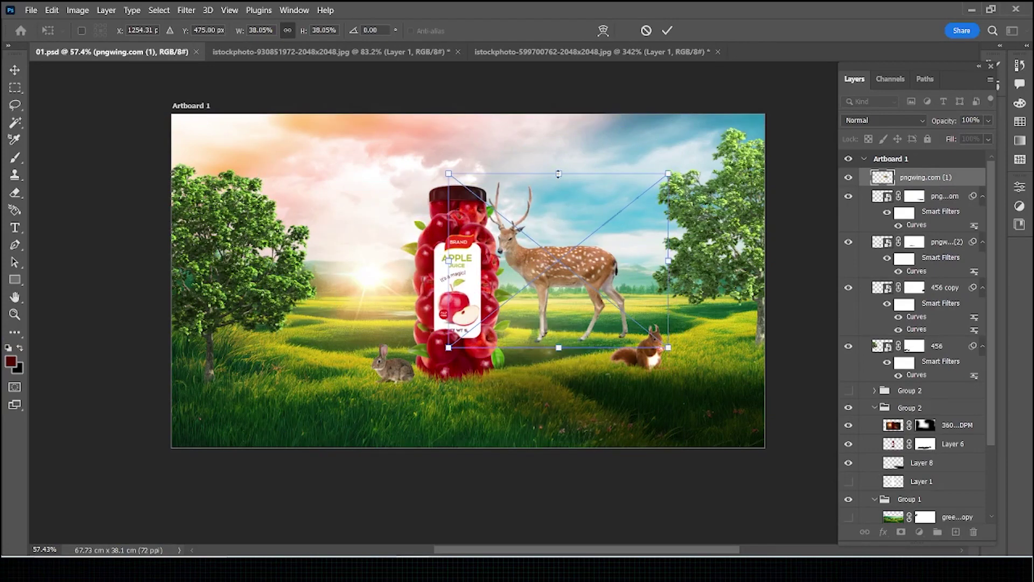
left_click_drag(559, 174, 559, 272)
left_click_drag(571, 322, 595, 288)
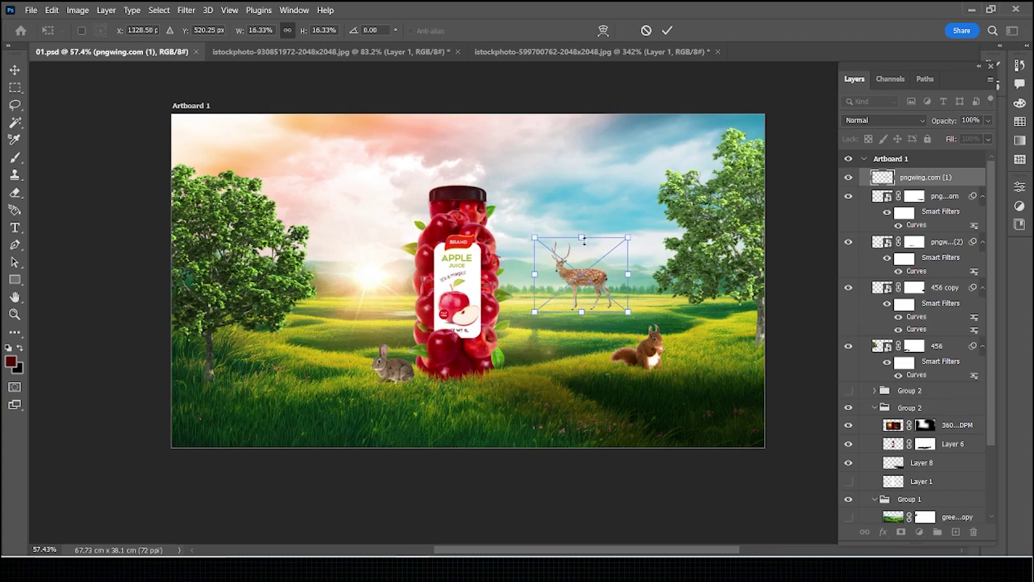
left_click_drag(585, 238, 585, 257)
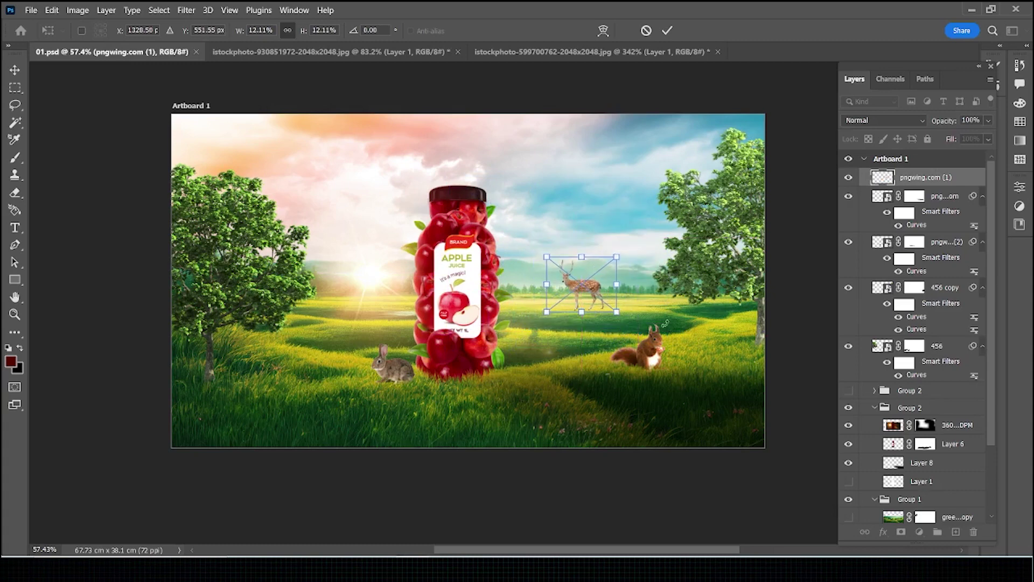
key("Return")
- Enlarge the deer to about 14%, nudge it down into the meadow, and add a layer mask
key("ctrl+t")
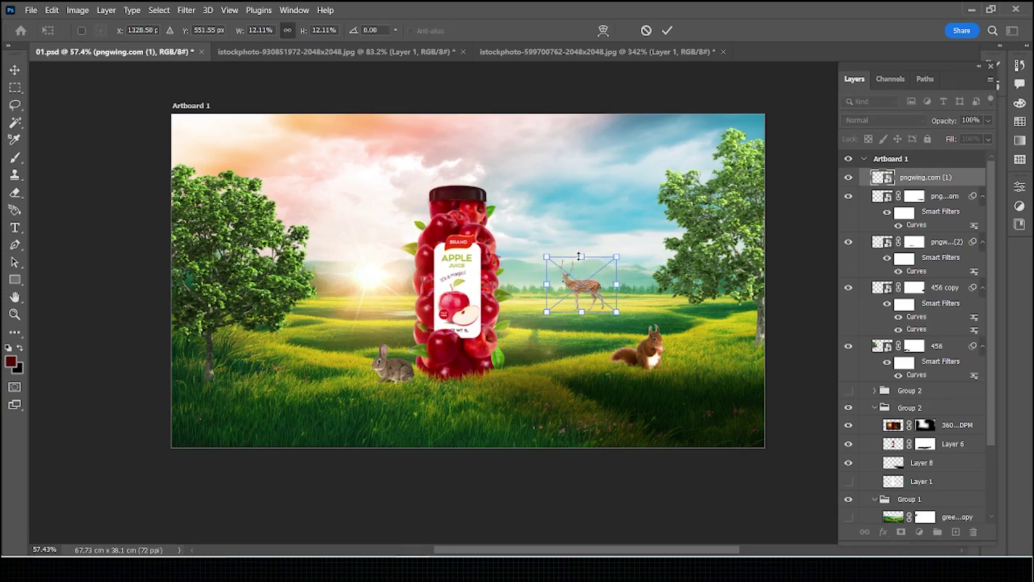
left_click_drag(576, 257, 577, 248)
left_click_drag(589, 298, 590, 304)
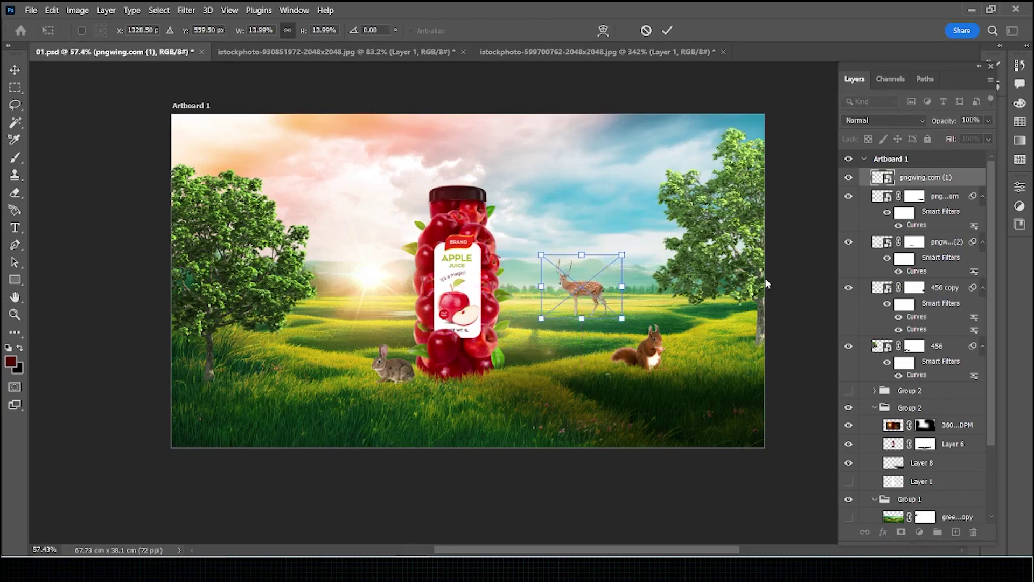
key("Return")
left_click(900, 532)
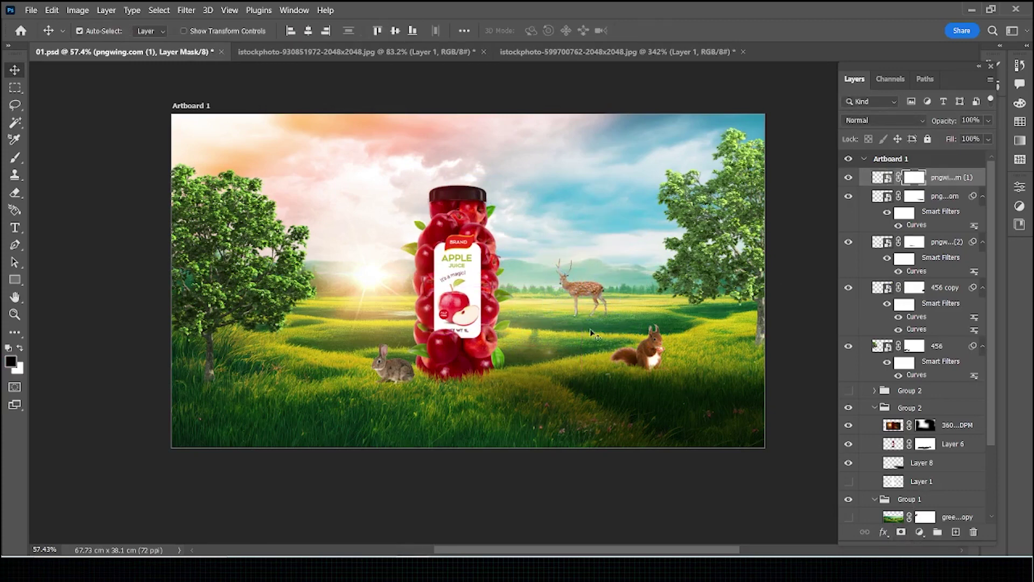
- Paint on the deer's mask to hide a patch of grass below the deer
key("b")
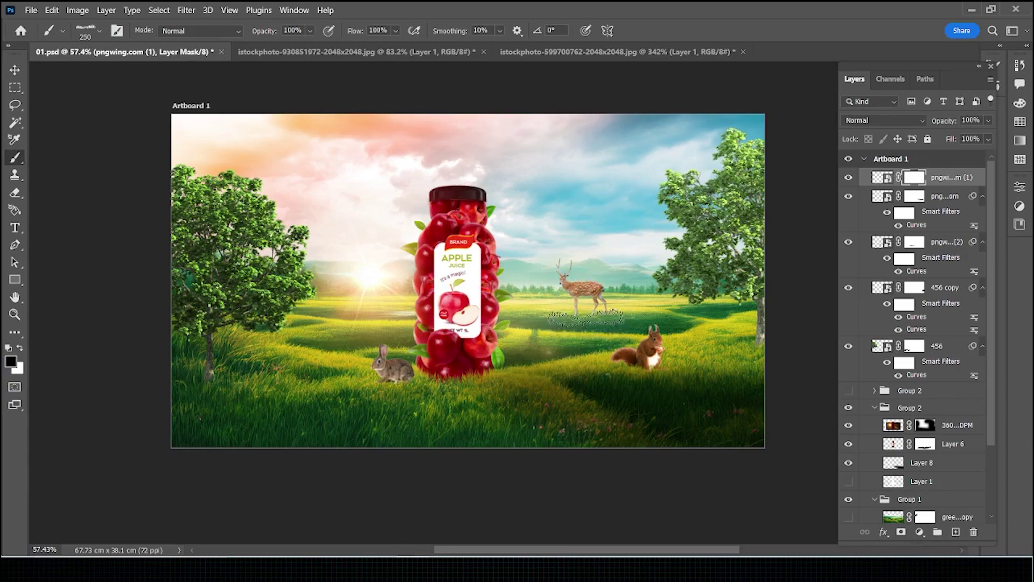
left_click_drag(581, 322, 547, 323)
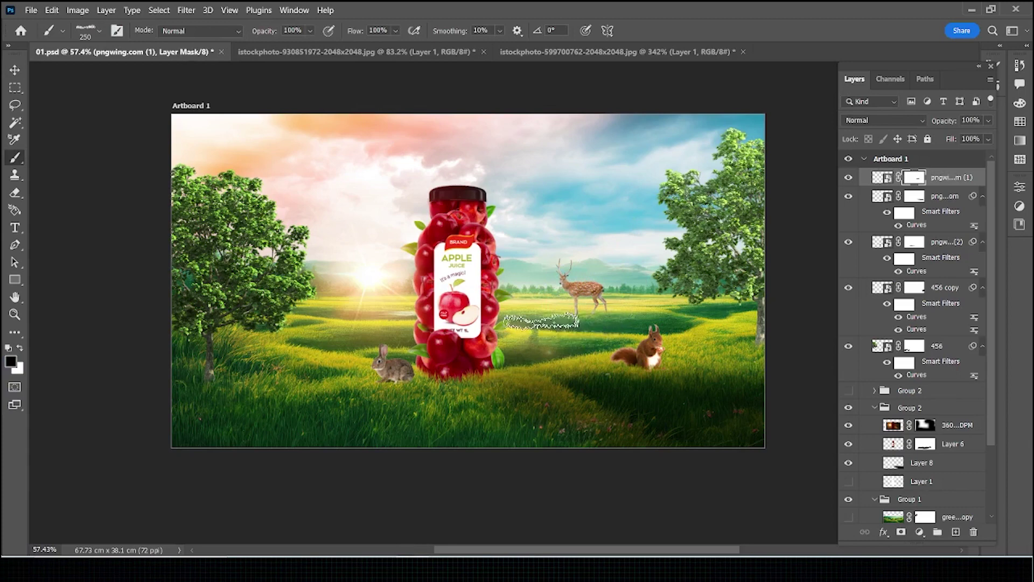
key("v")
- Darken the pngwing.com (1) layer with Curves by lowering highlights and midtones, then save
left_click(569, 300)
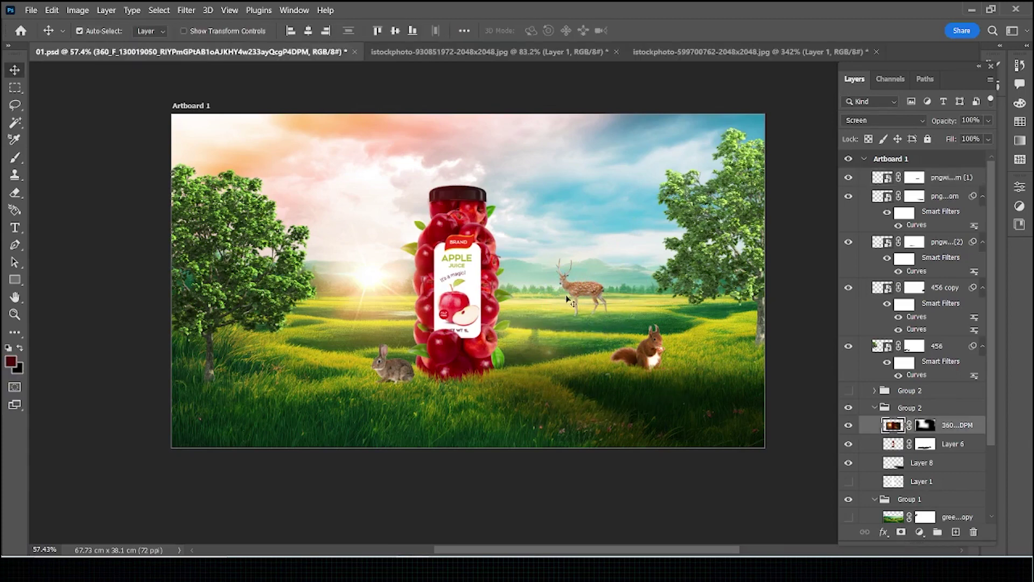
key("ctrl+m")
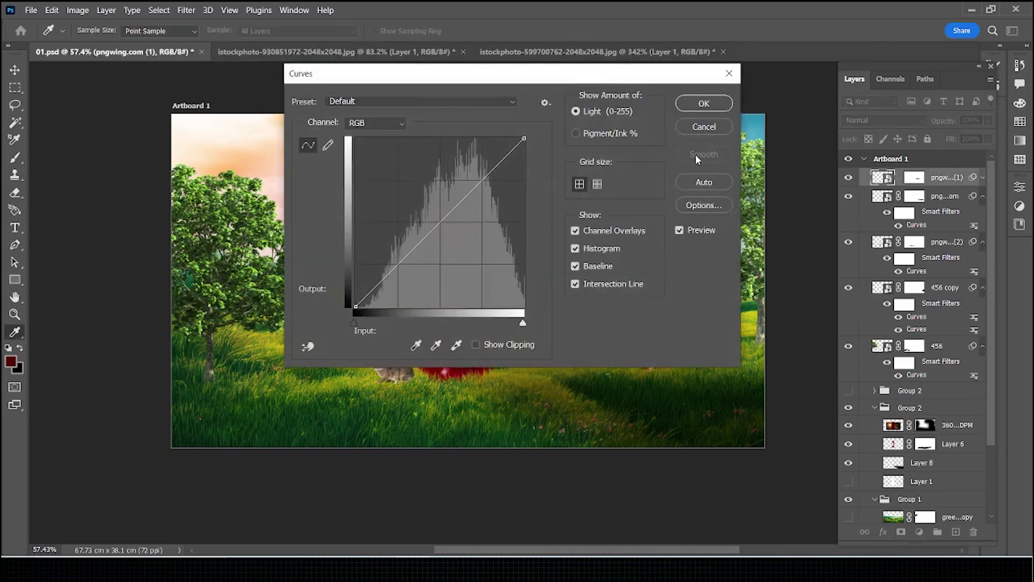
key("Escape")
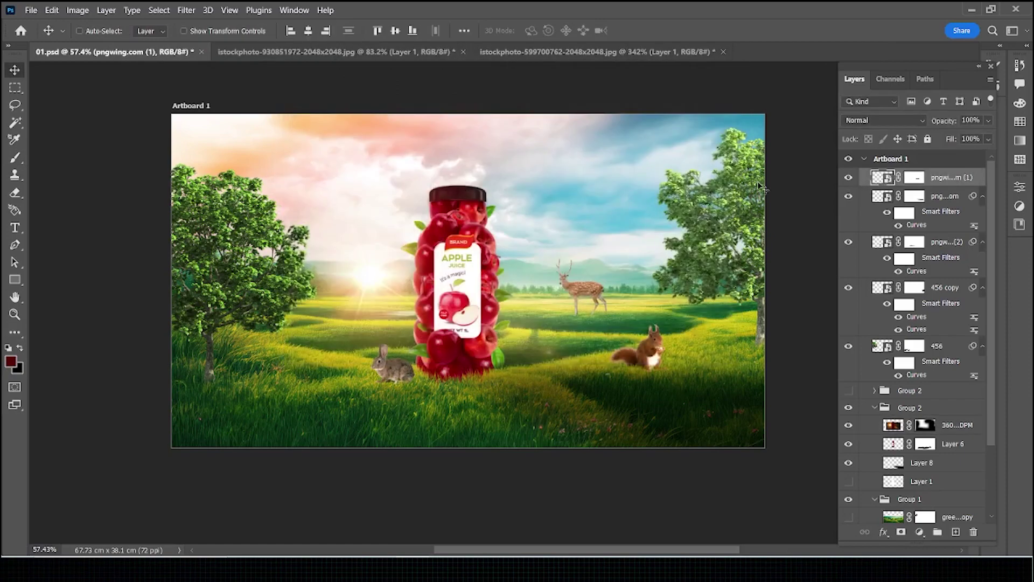
key("ctrl+m")
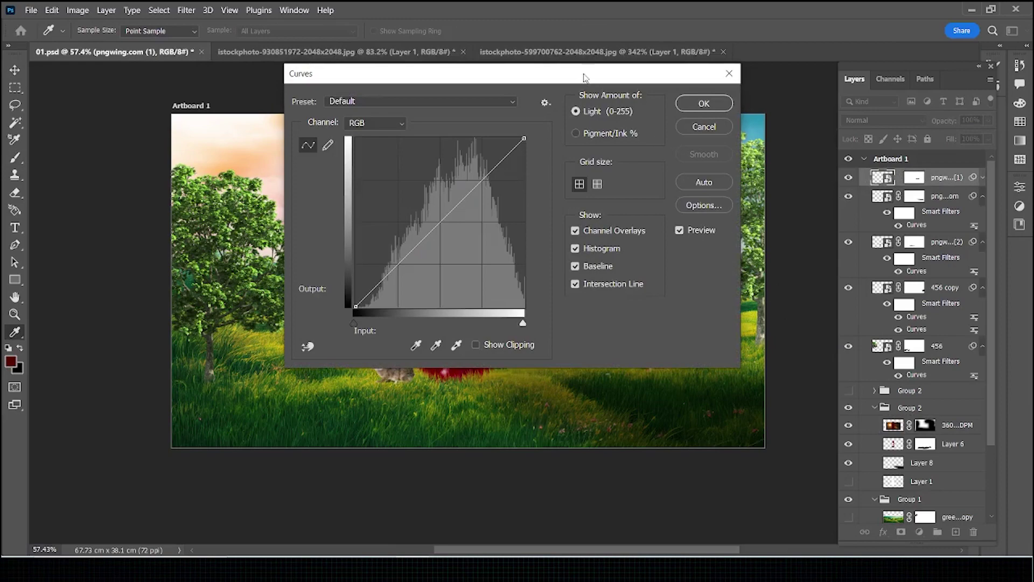
left_click_drag(585, 78, 234, 162)
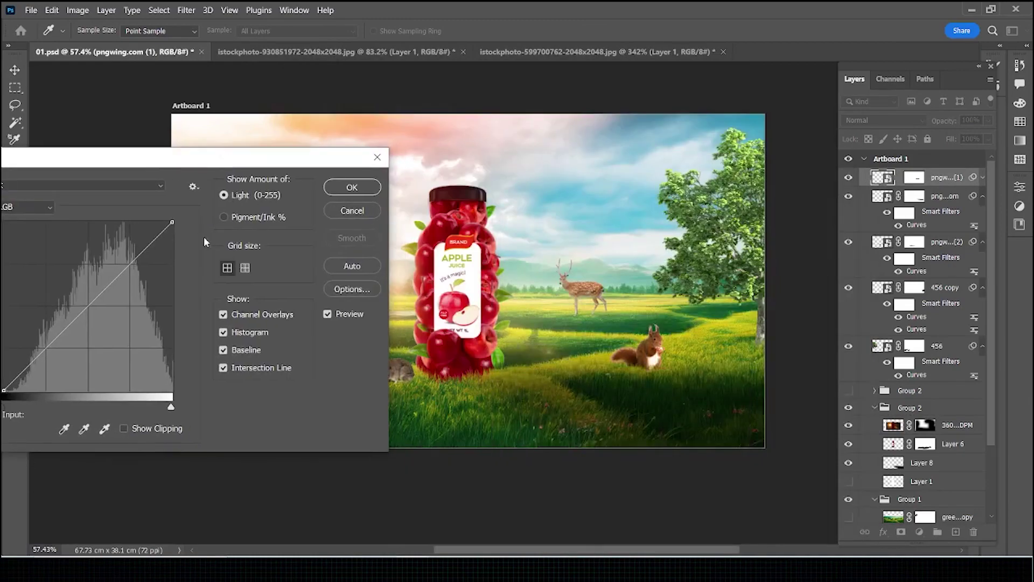
mouse_move(169, 223)
left_mouse_down()
mouse_move(167, 284)
mouse_move(165, 249)
left_mouse_up()
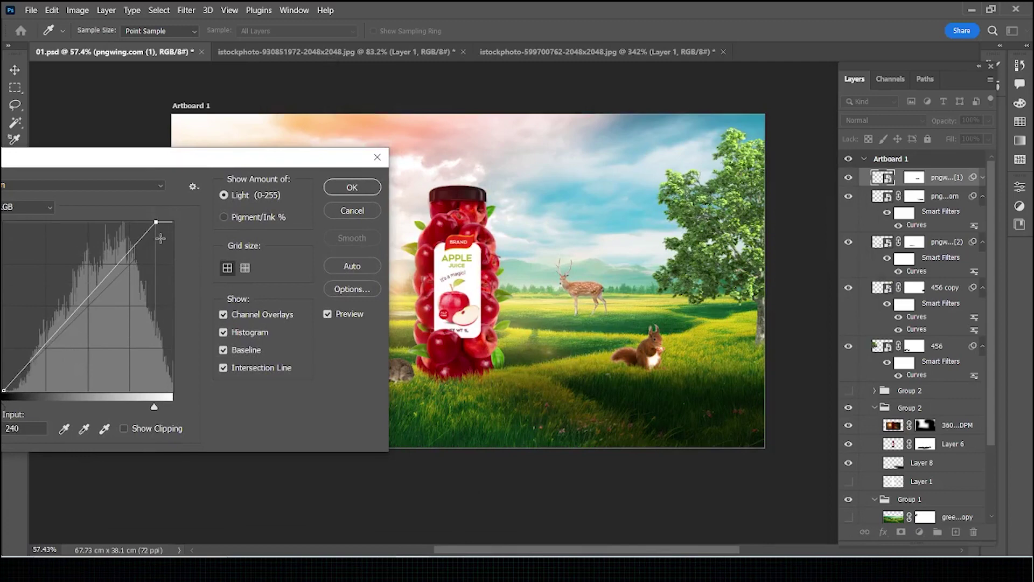
left_click_drag(40, 351, 66, 362)
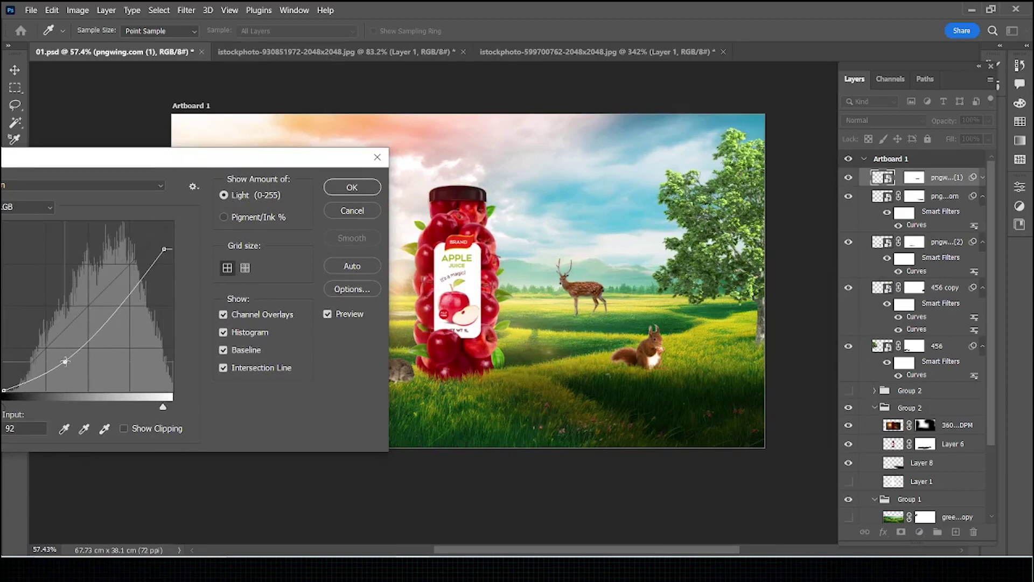
key("Return")
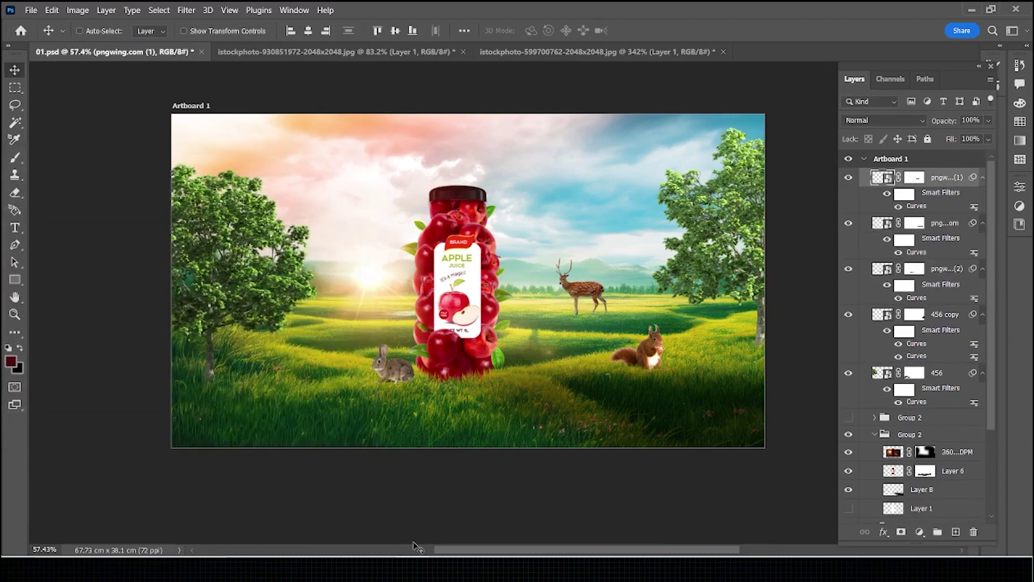
key("ctrl+s")
- Paste the flying leaves layer and soften it with a Gaussian Blur of about 4.6 px
key("z")
mouse_move(563, 320)
left_mouse_down()
mouse_move(552, 310)
mouse_move(537, 348)
left_mouse_up()
key("ctrl+v")
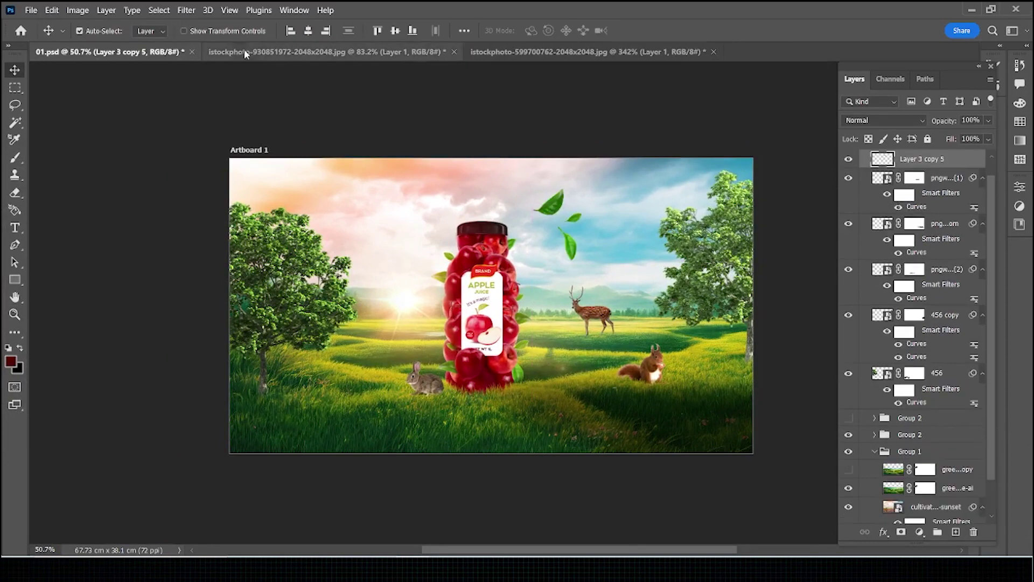
left_click(185, 10)
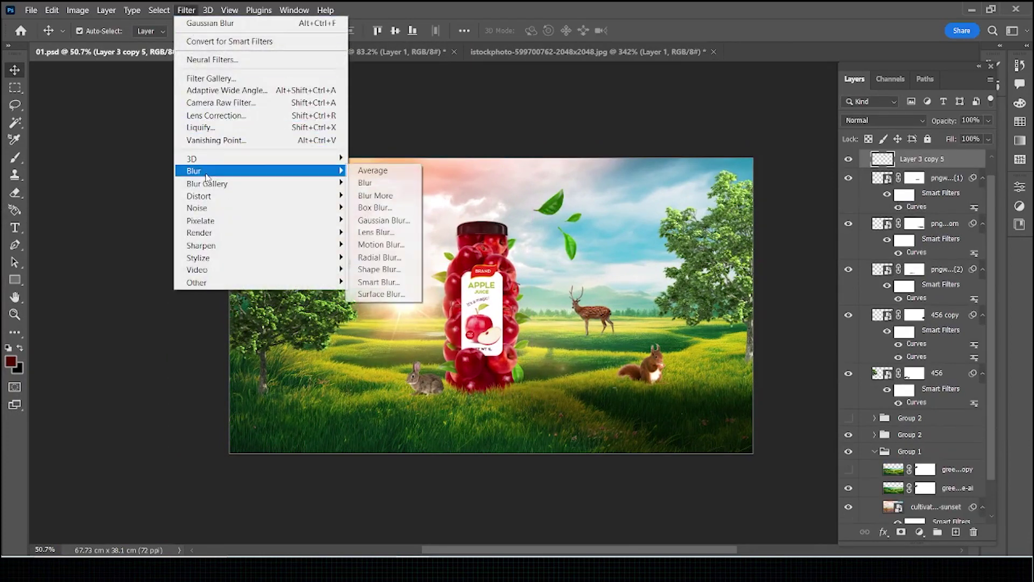
left_click(403, 221)
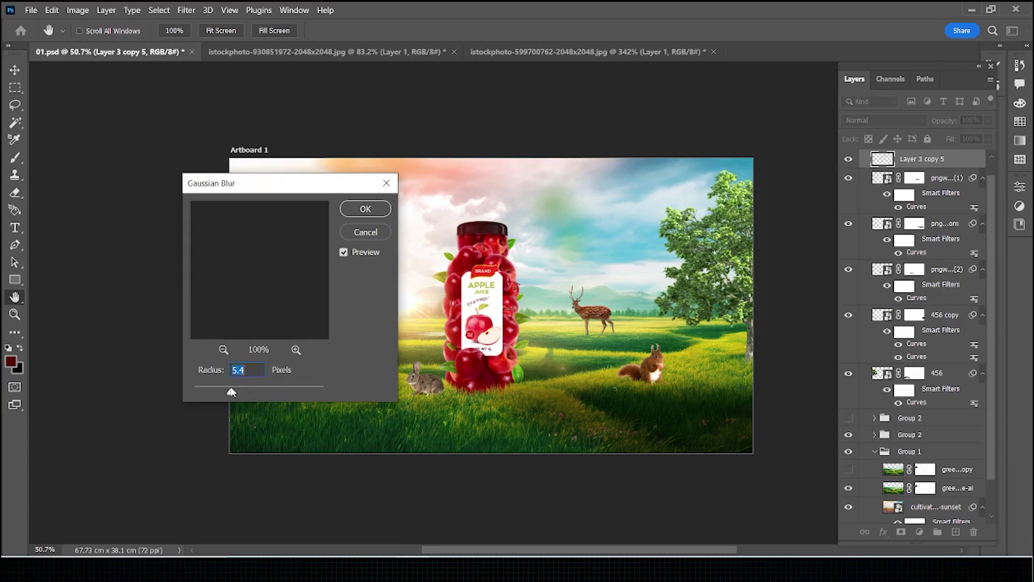
left_click_drag(232, 392, 224, 391)
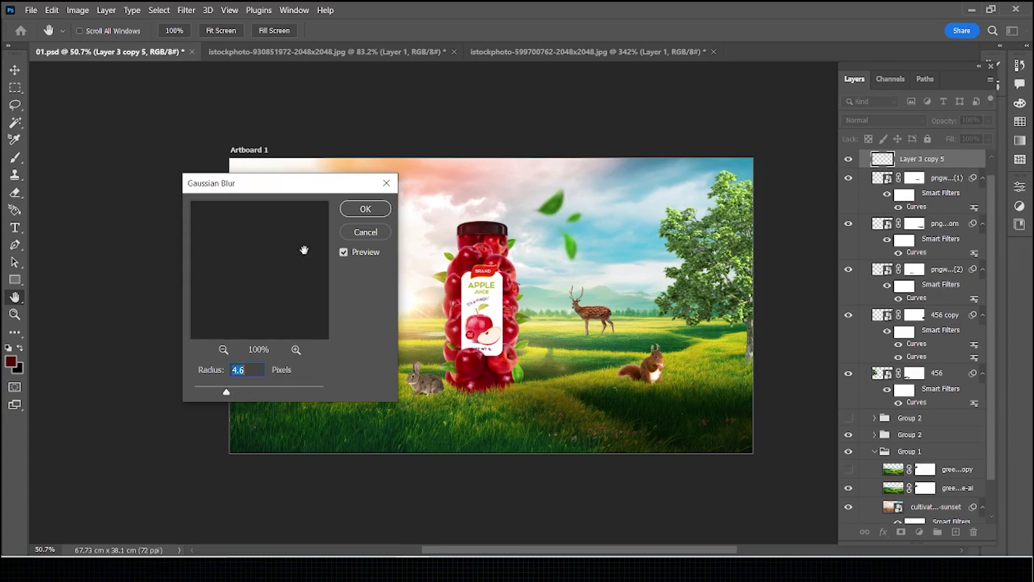
left_click(364, 210)
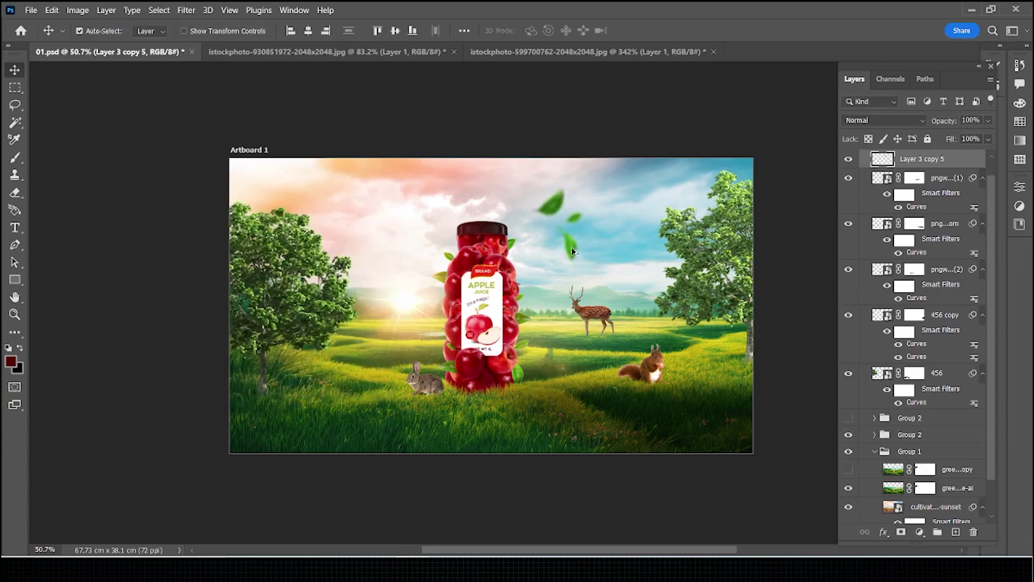
- Position the leaves beside the bottle, tilt them slightly counter-clockwise, and save the document
left_click_drag(571, 247, 564, 253)
key("ctrl+t")
left_click_drag(607, 176, 601, 158)
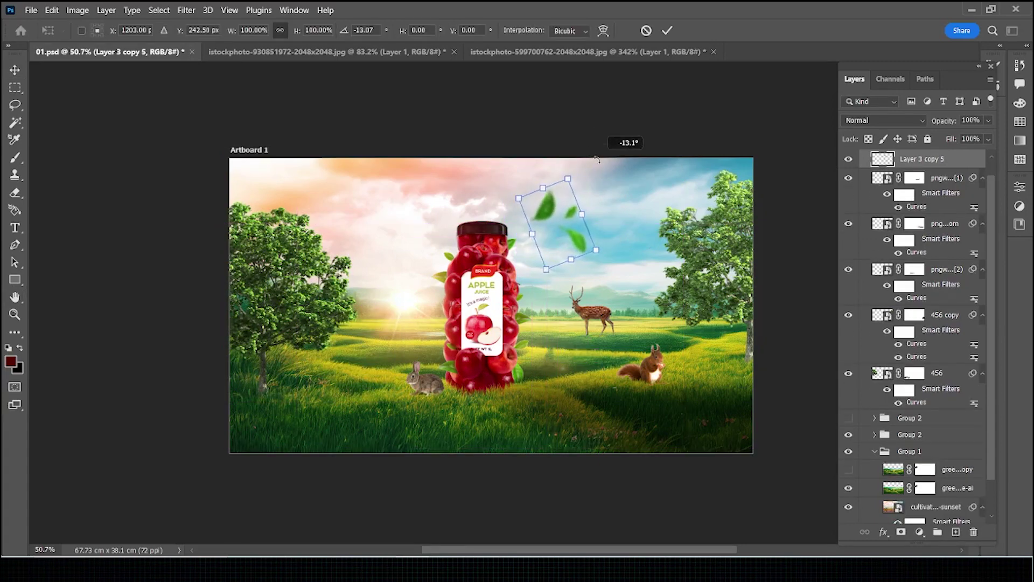
key("Escape")
key("ctrl+t")
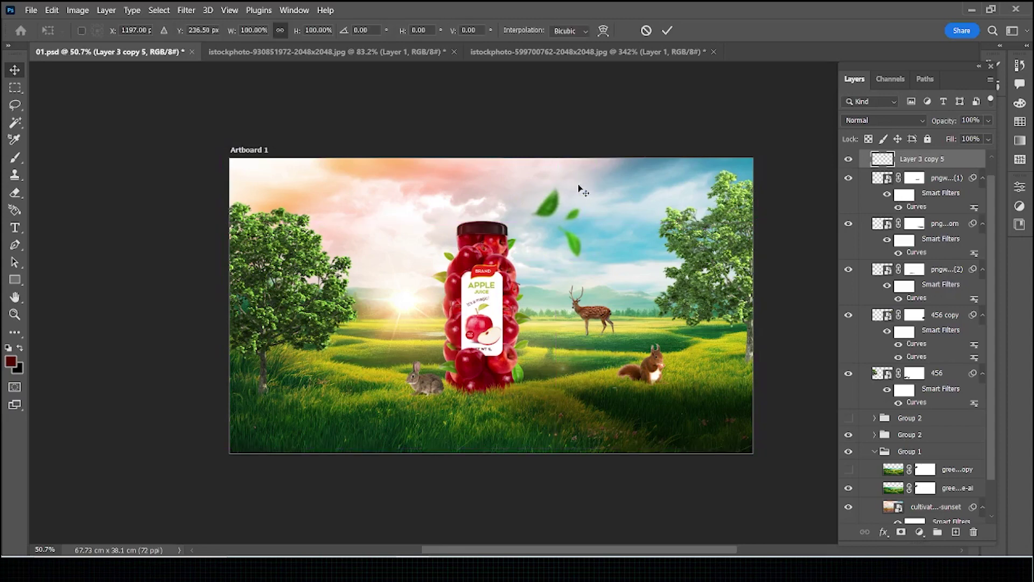
left_click_drag(581, 185, 570, 173)
key("Return")
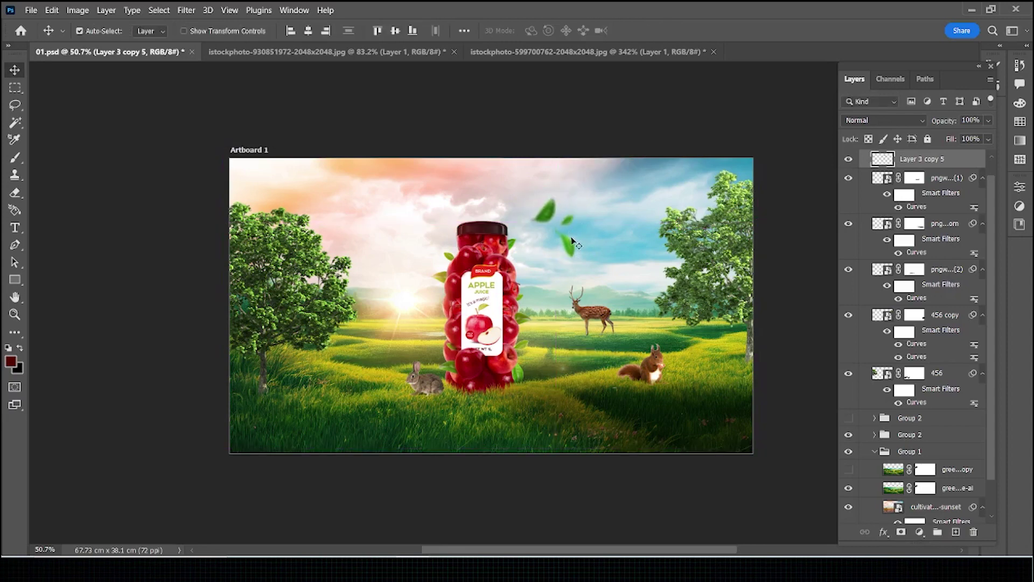
left_click_drag(570, 250, 410, 255)
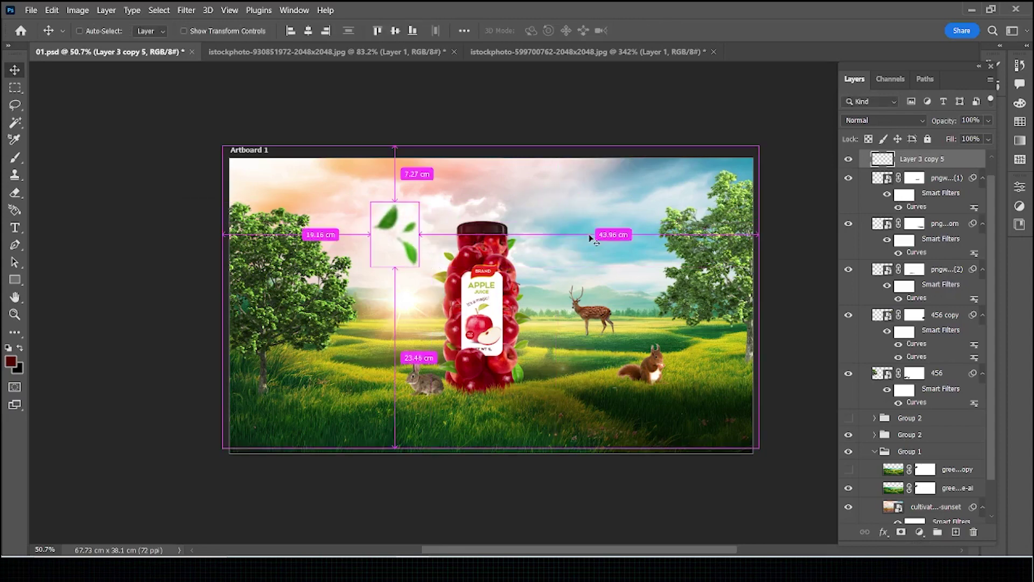
key("ctrl+z")
key("ctrl+s")
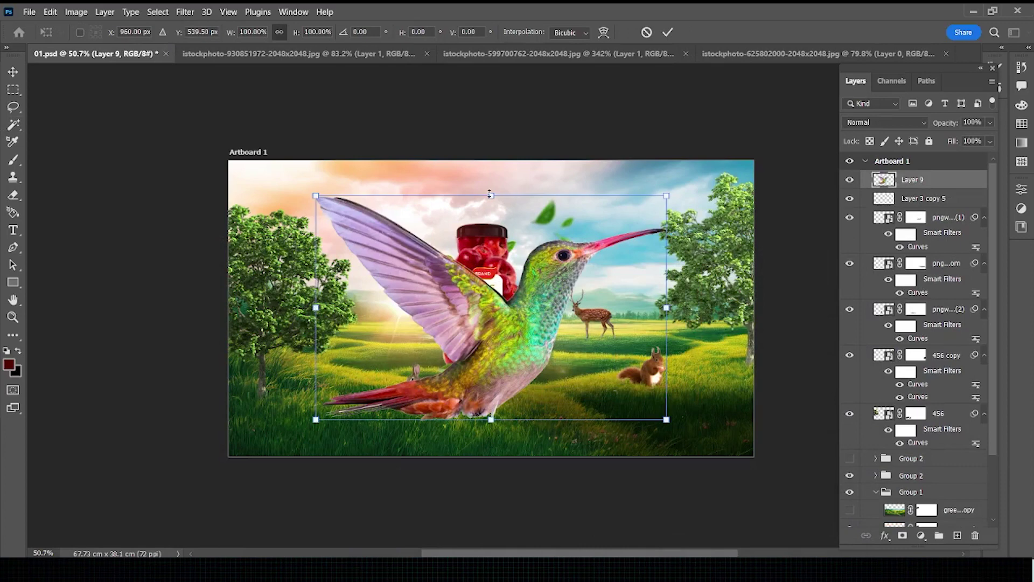
- Shrink the hummingbird to about 11.72% and place it just left of the bottle's cap
left_click_drag(490, 194, 508, 405)
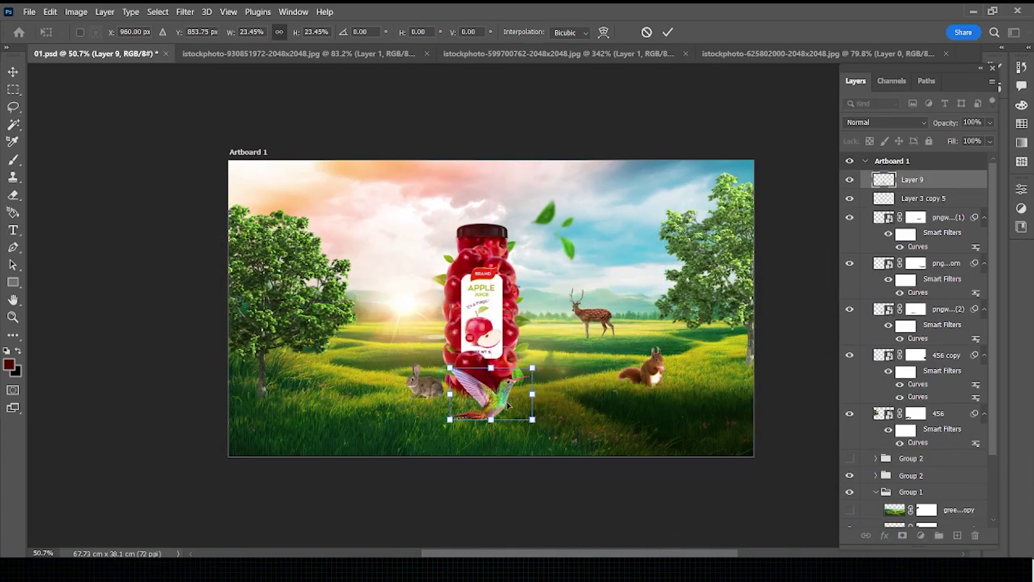
left_click_drag(508, 405, 441, 233)
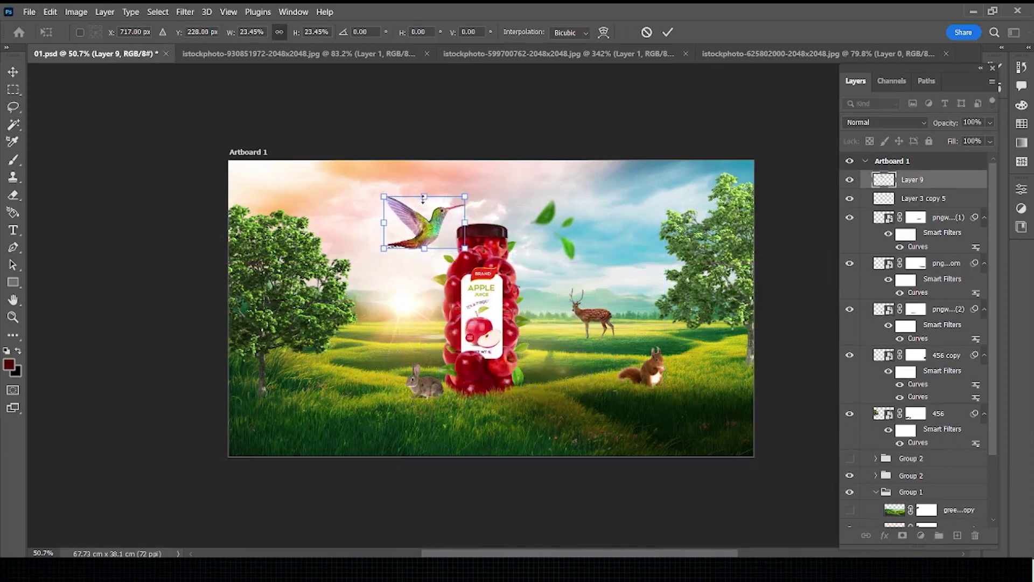
mouse_move(424, 198)
left_mouse_down()
mouse_move(431, 230)
mouse_move(431, 219)
left_mouse_up()
key("Return")
- Apply a light 0.9 px Gaussian Blur to the hummingbird on Layer 9
key("w")
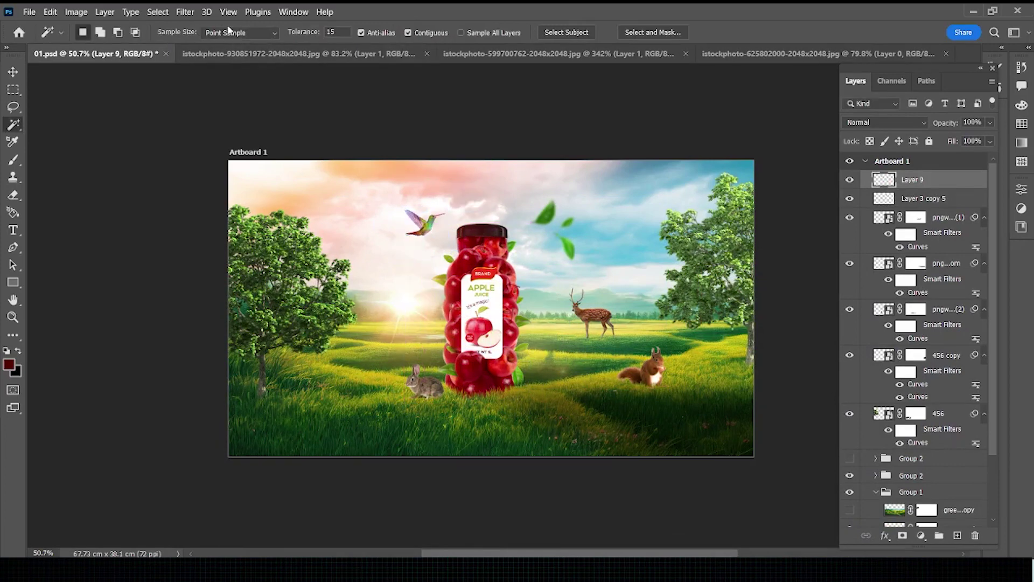
left_click(186, 13)
mouse_move(193, 173)
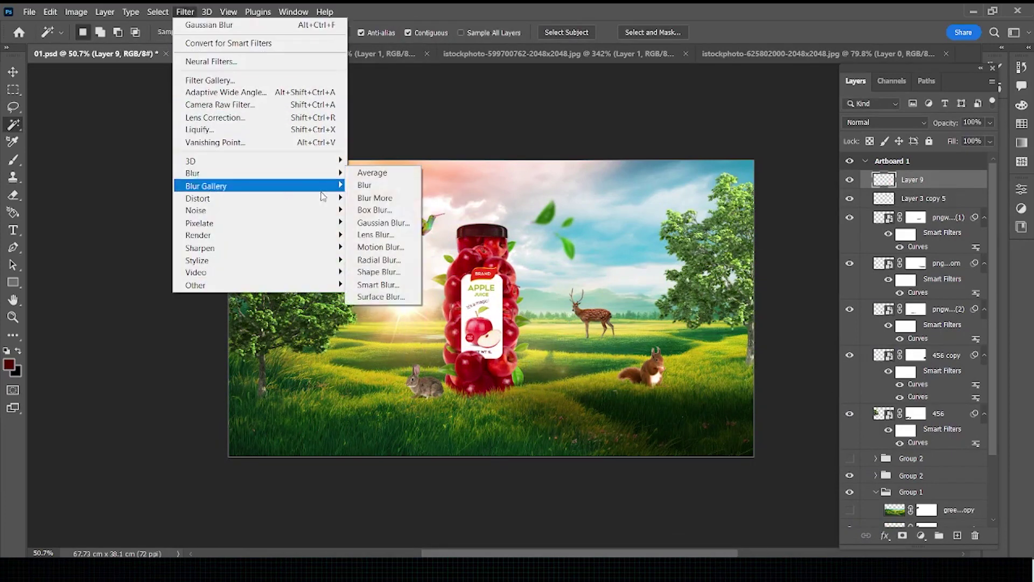
left_click(370, 225)
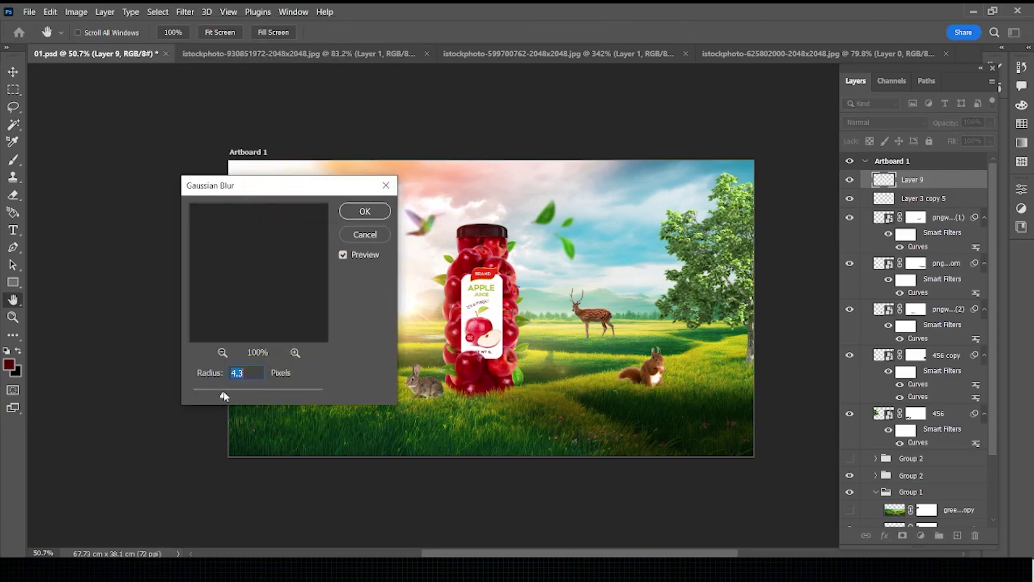
left_click_drag(224, 392, 209, 392)
left_click_drag(199, 393, 199, 393)
left_click(365, 215)
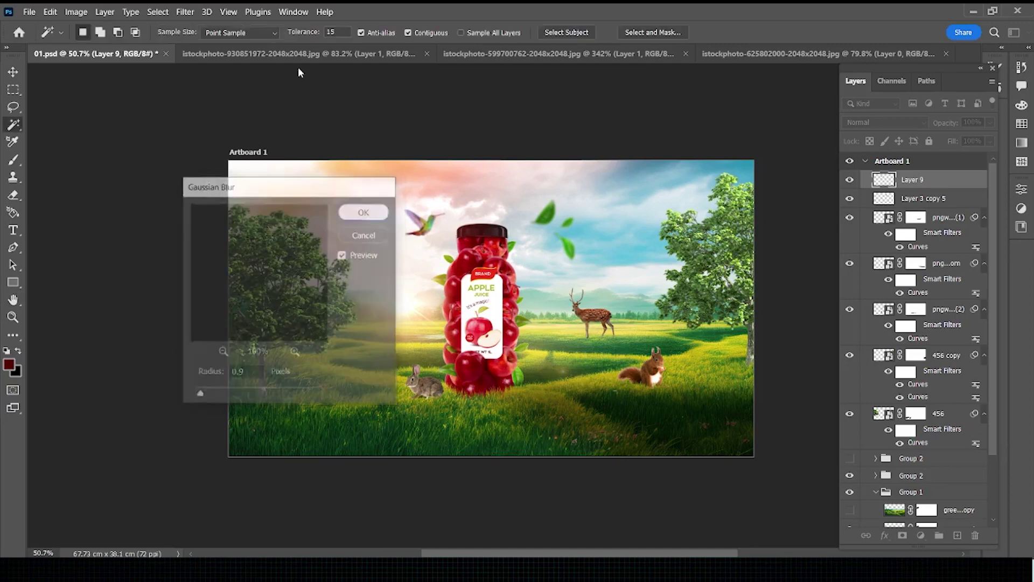
- Add a 0° Motion Blur of 17 pixels to the hummingbird and save the document
left_click(185, 12)
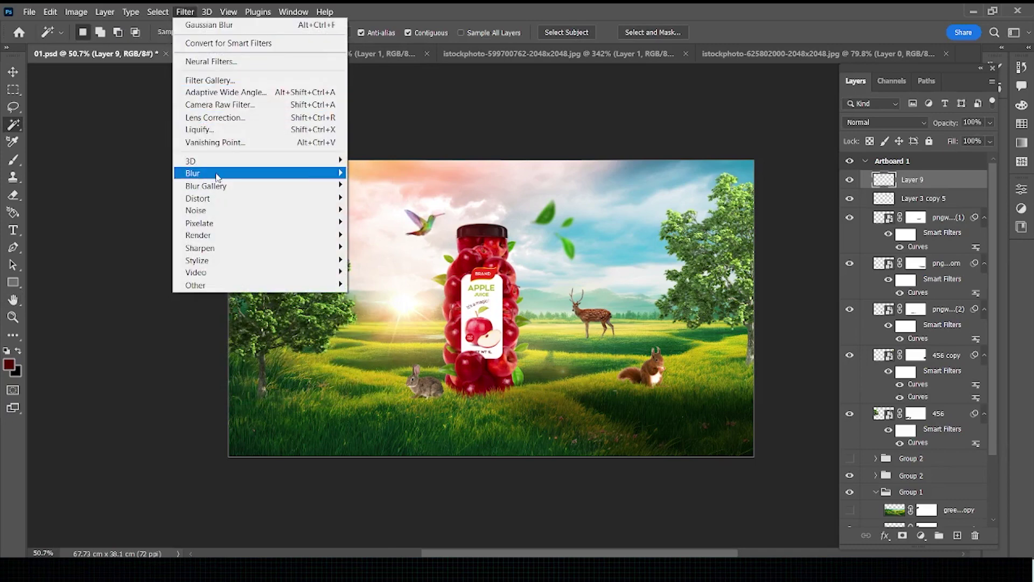
mouse_move(258, 173)
left_click(399, 252)
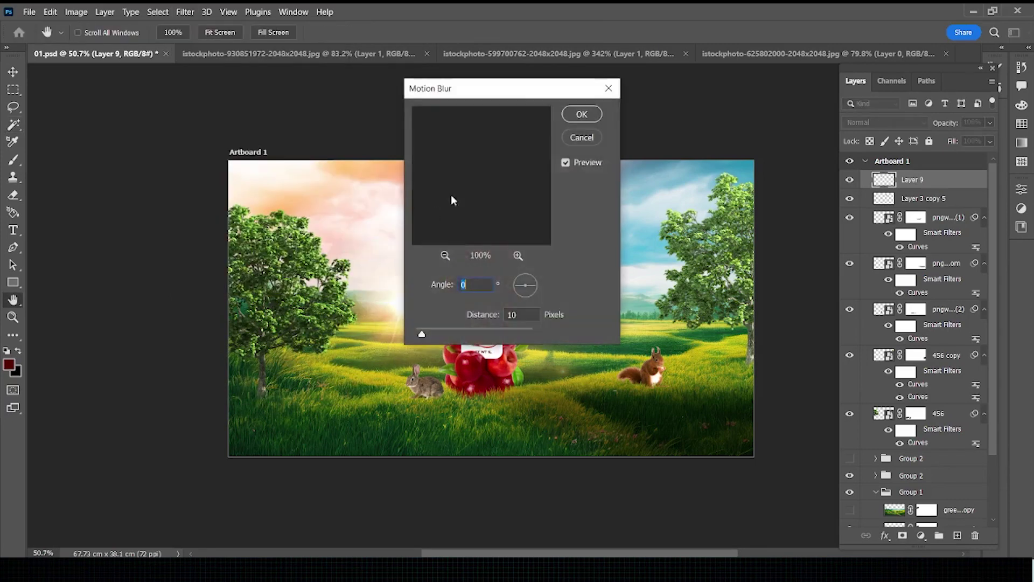
mouse_move(499, 90)
left_mouse_down()
mouse_move(411, 307)
mouse_move(227, 225)
left_mouse_up()
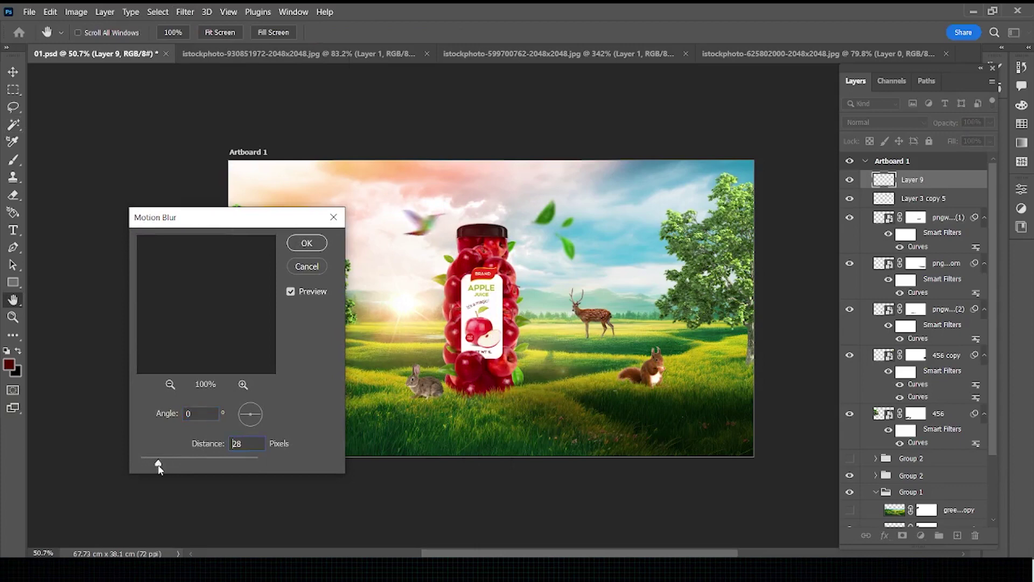
left_click_drag(156, 464, 150, 465)
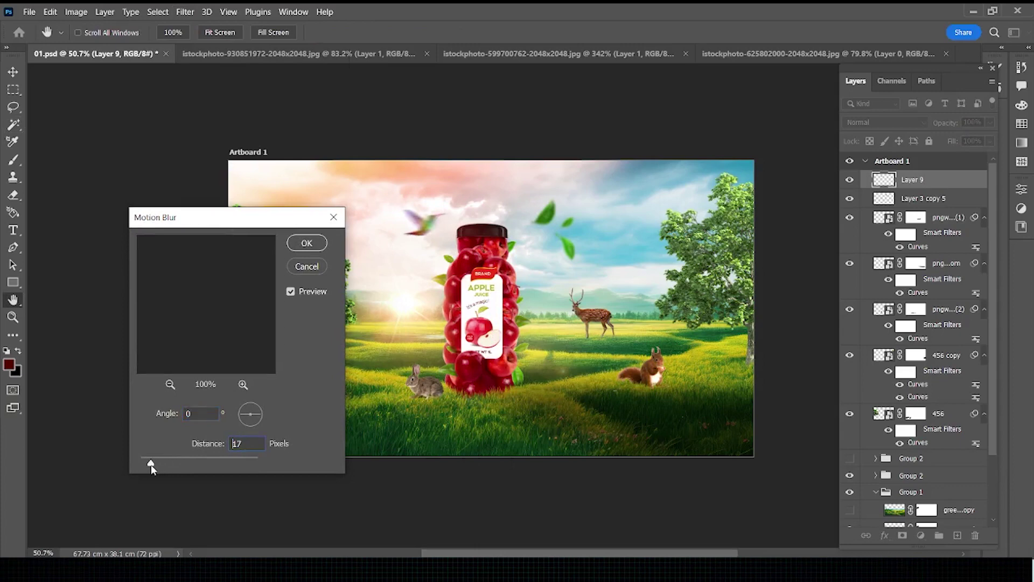
left_click(306, 243)
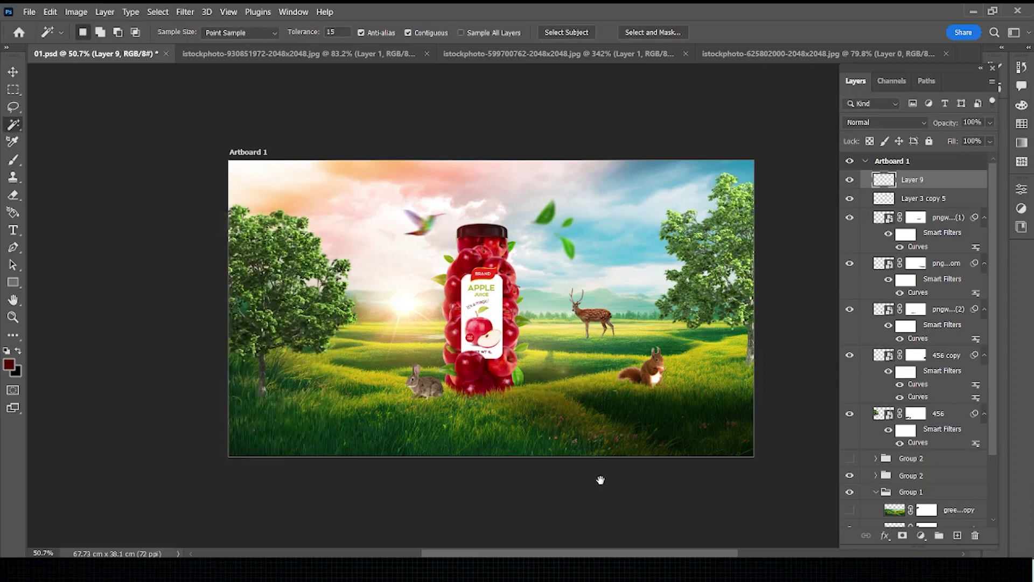
left_click_drag(600, 480, 577, 464)
key("ctrl+s")
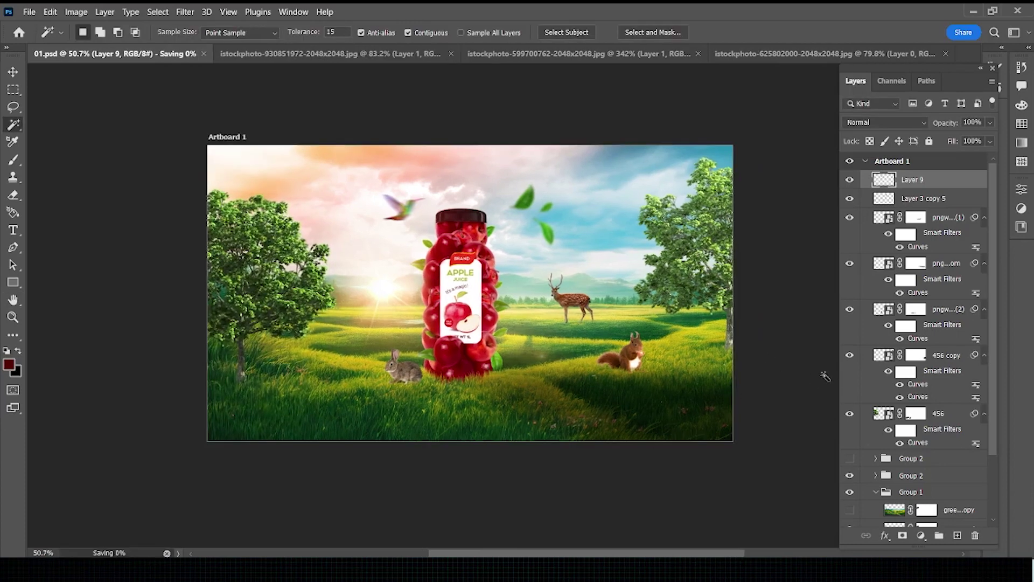